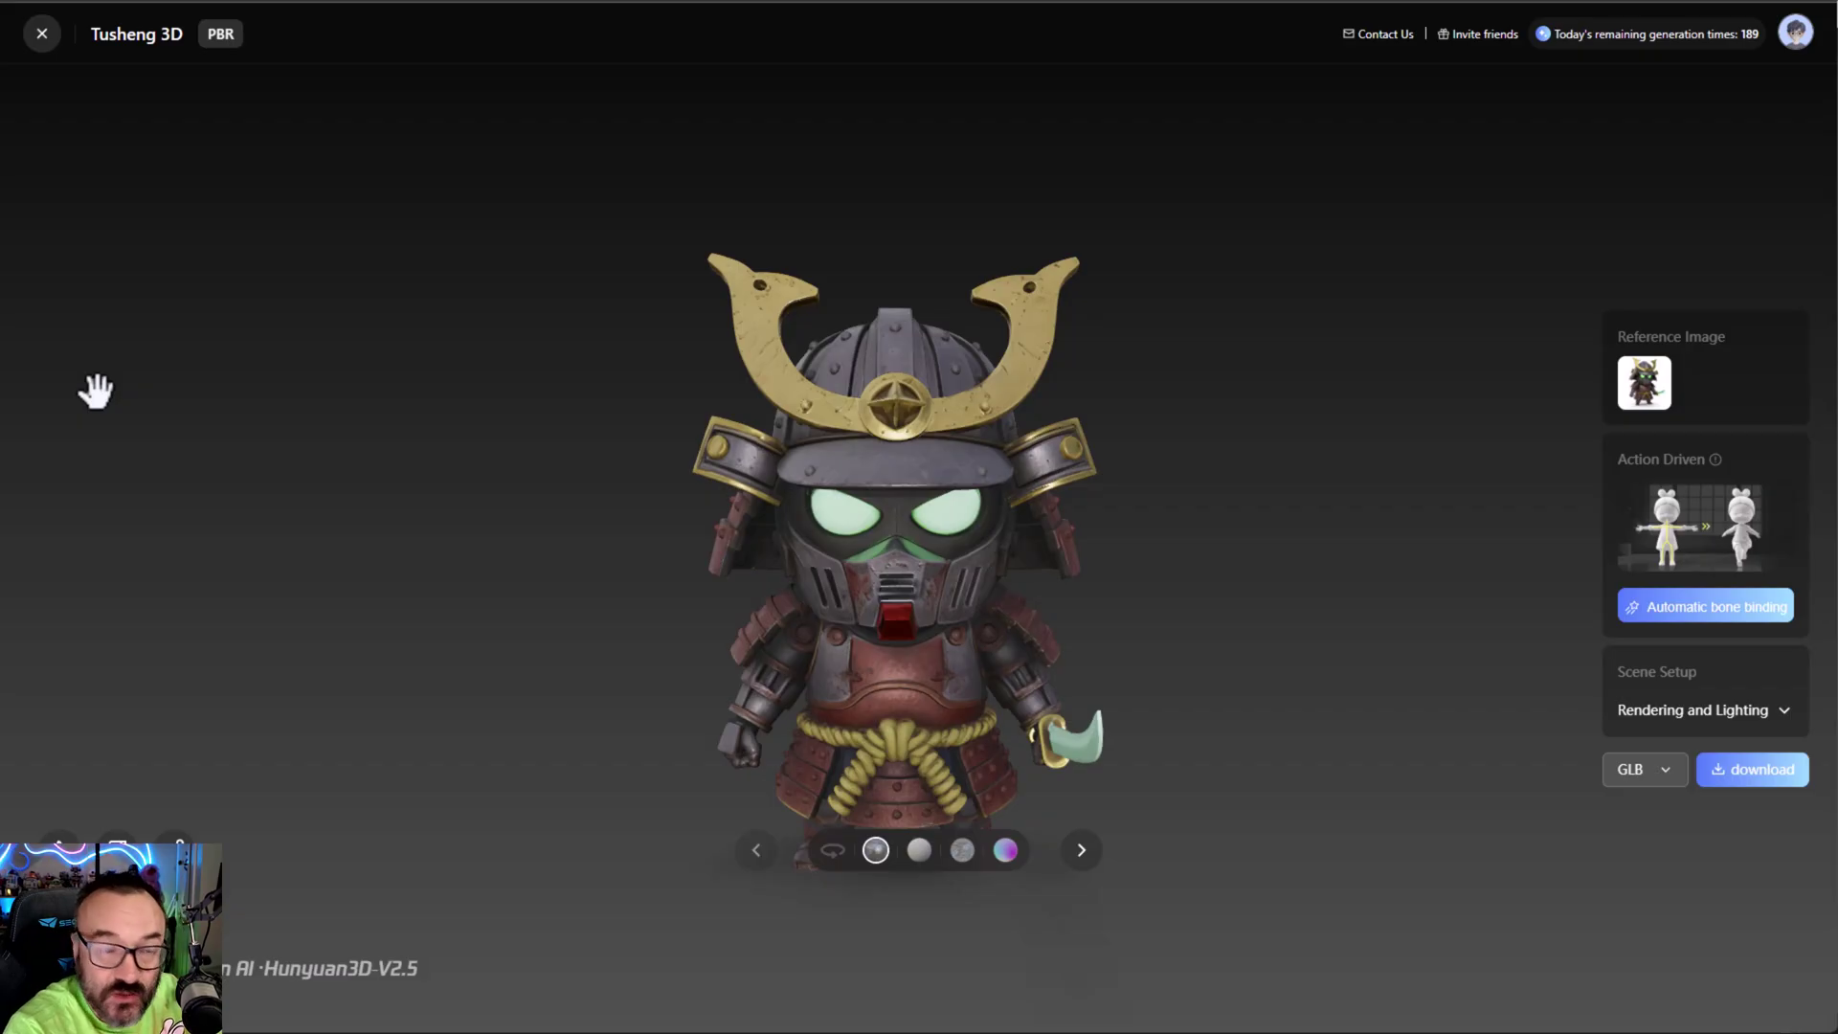
- Examine the samurai model, and switch to Blender to compare the geometry detail of the two untextured spider mechs from all around
left_click_drag(1058, 684, 1129, 722)
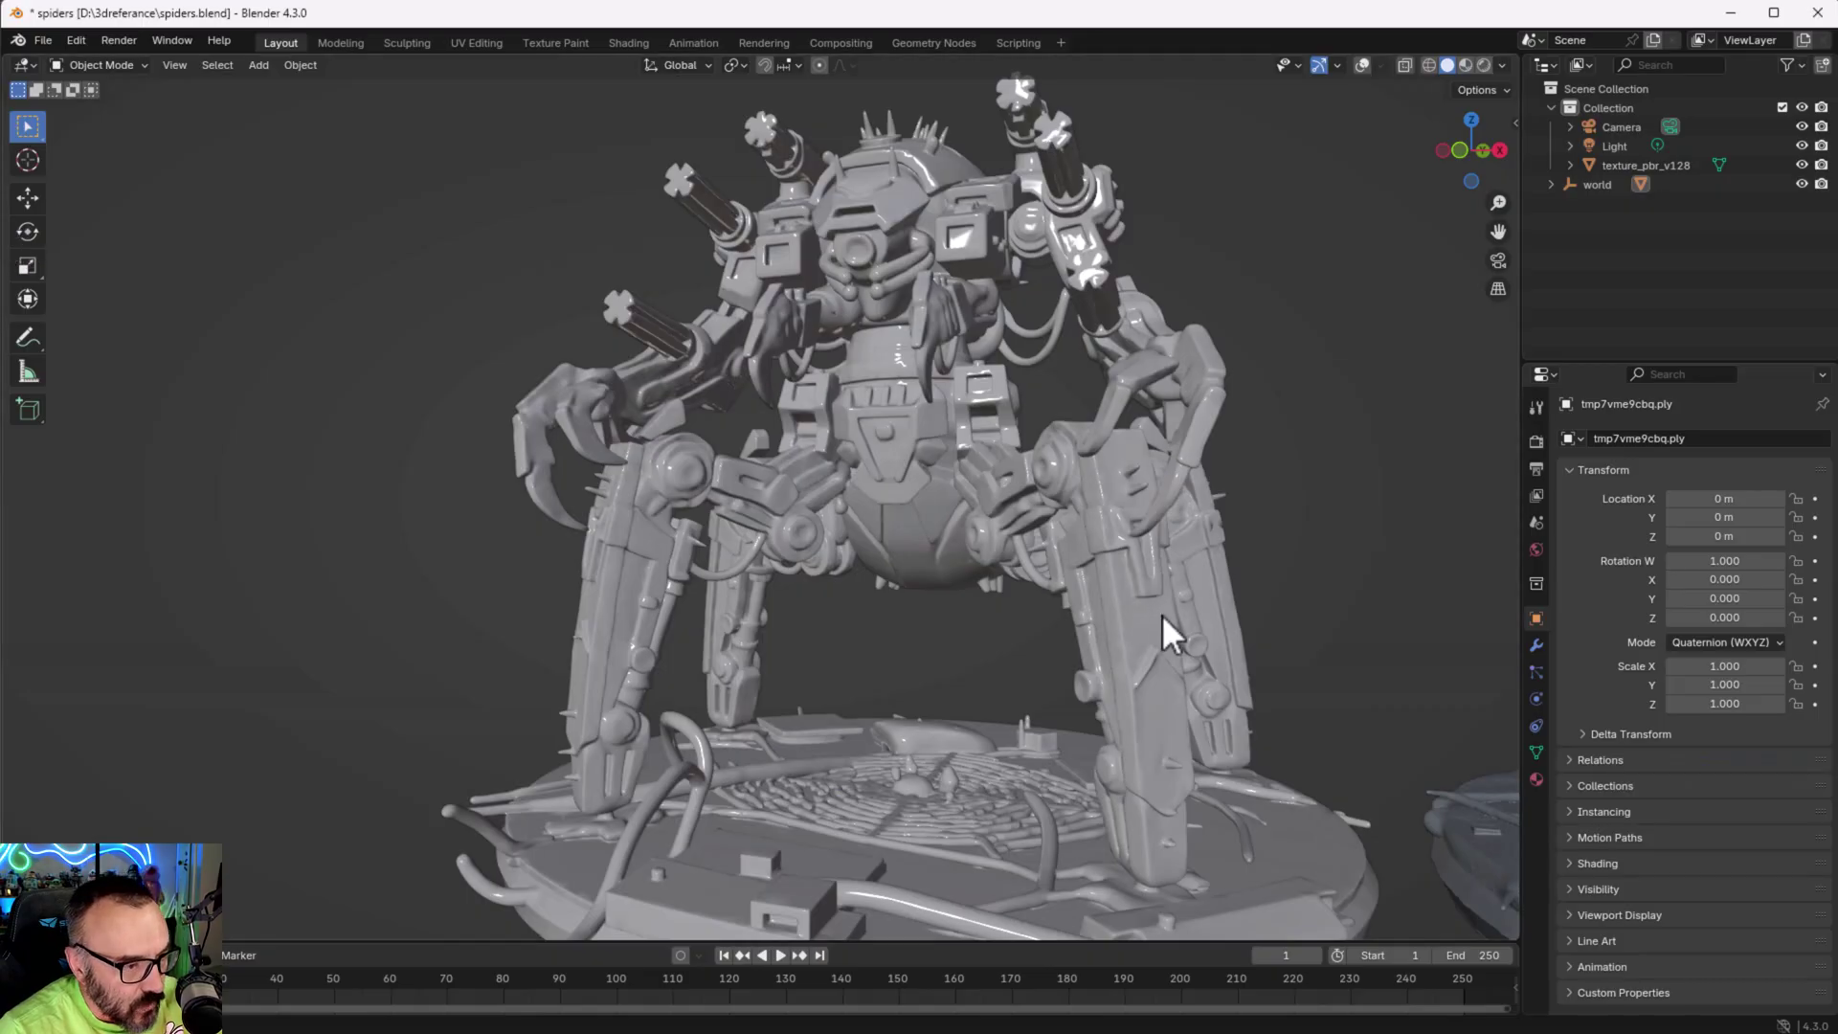
scroll(1165, 628, "up", 5)
middle_click_drag(1101, 660, 1020, 480)
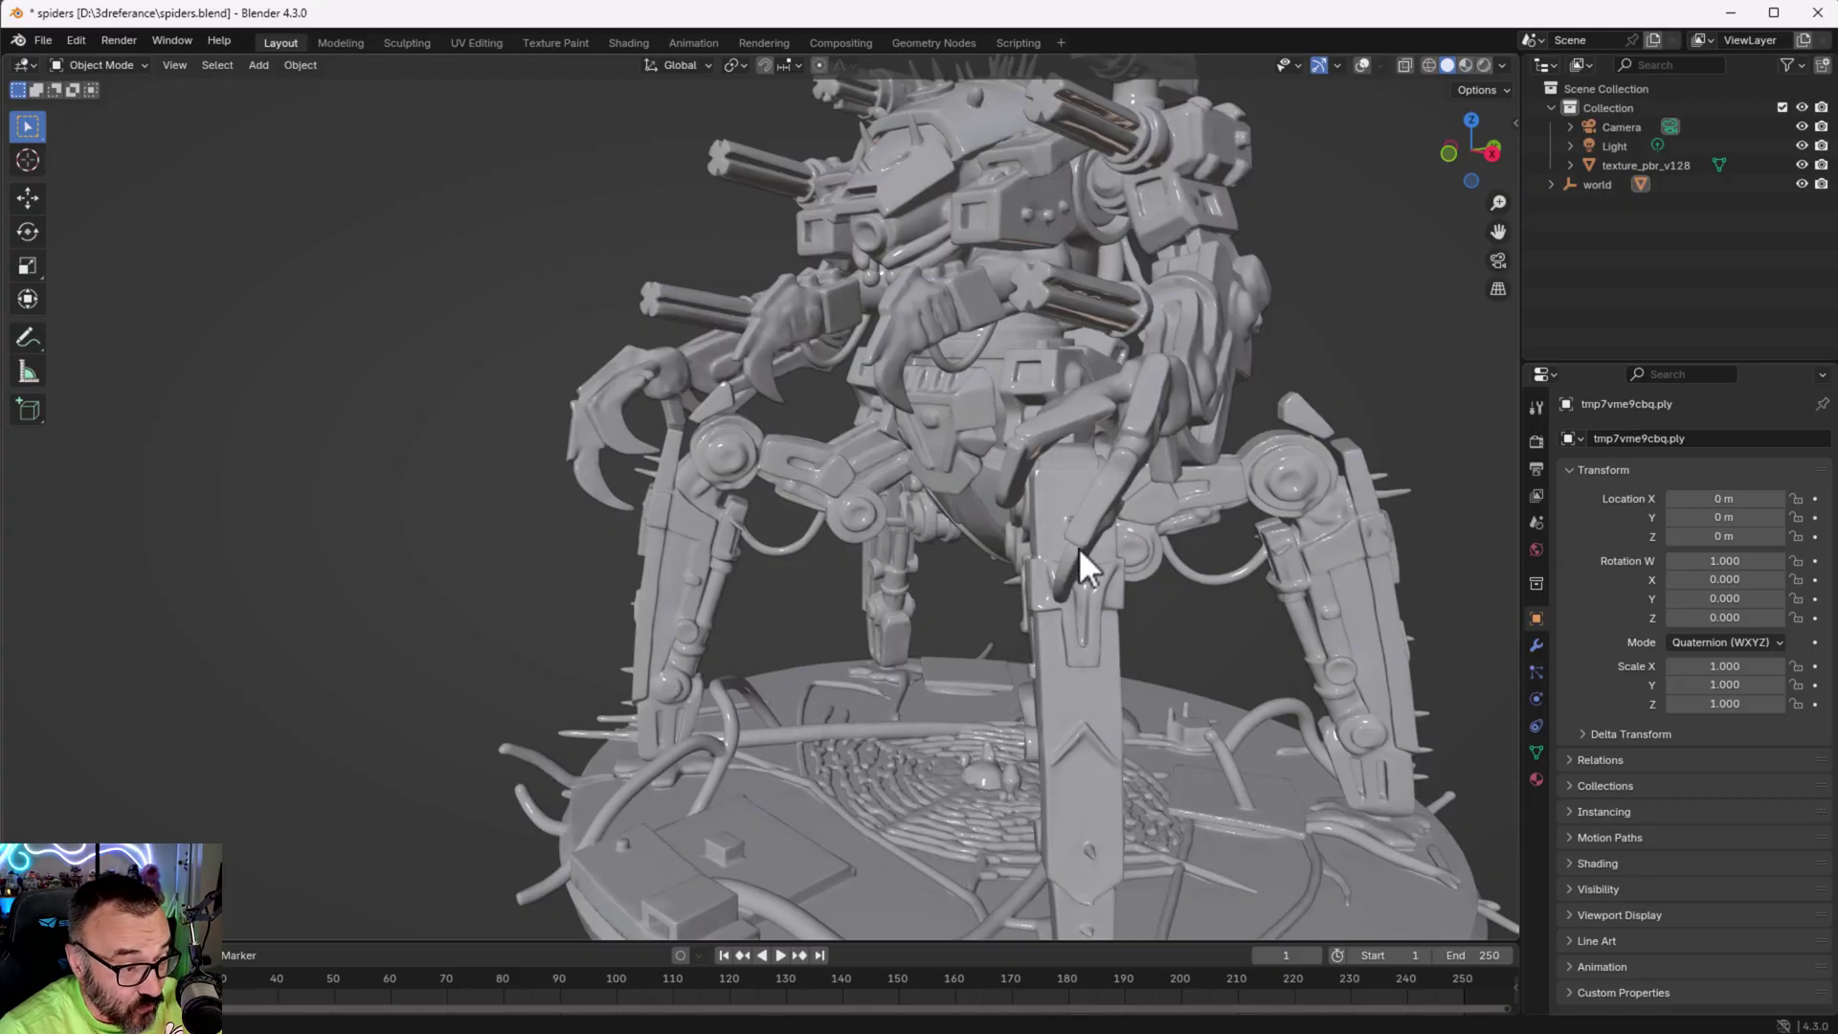
scroll(1172, 498, "down", 3)
middle_click_drag(1172, 498, 686, 484)
scroll(622, 481, "down", 3)
scroll(603, 503, "up", 1)
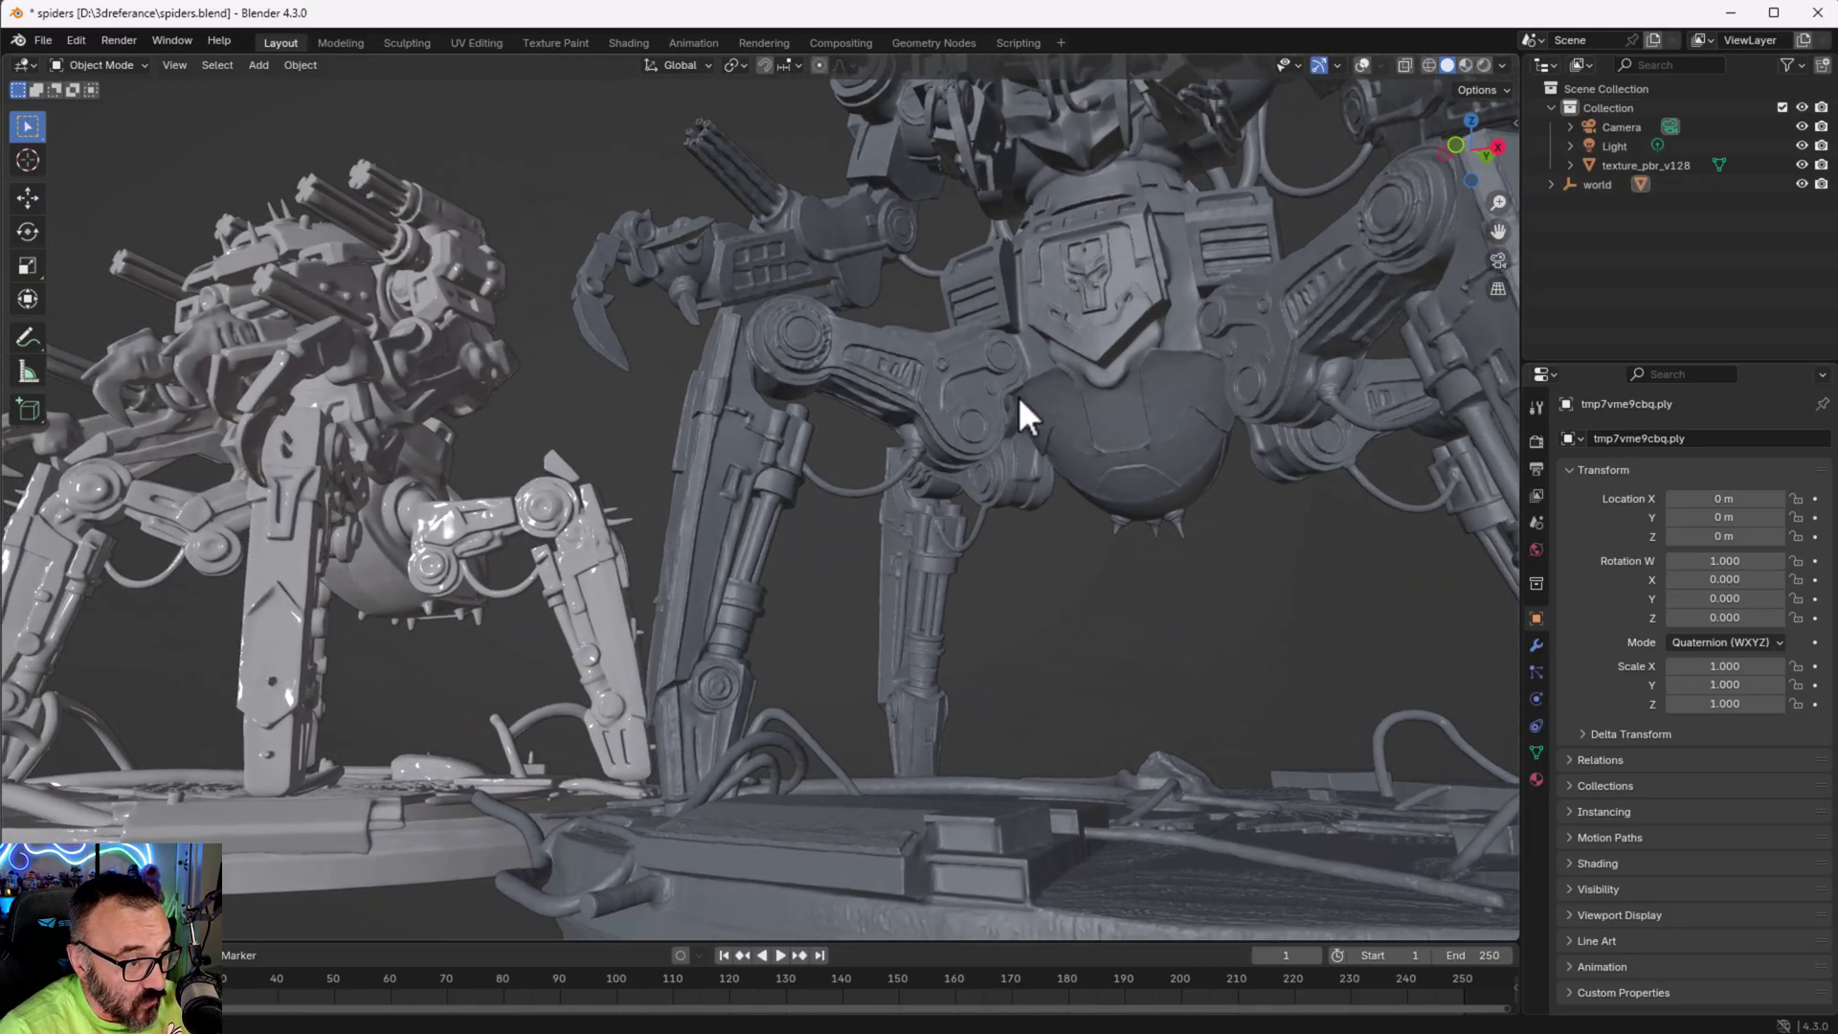
scroll(1022, 405, "up", 1)
middle_click_drag(1004, 414, 689, 467)
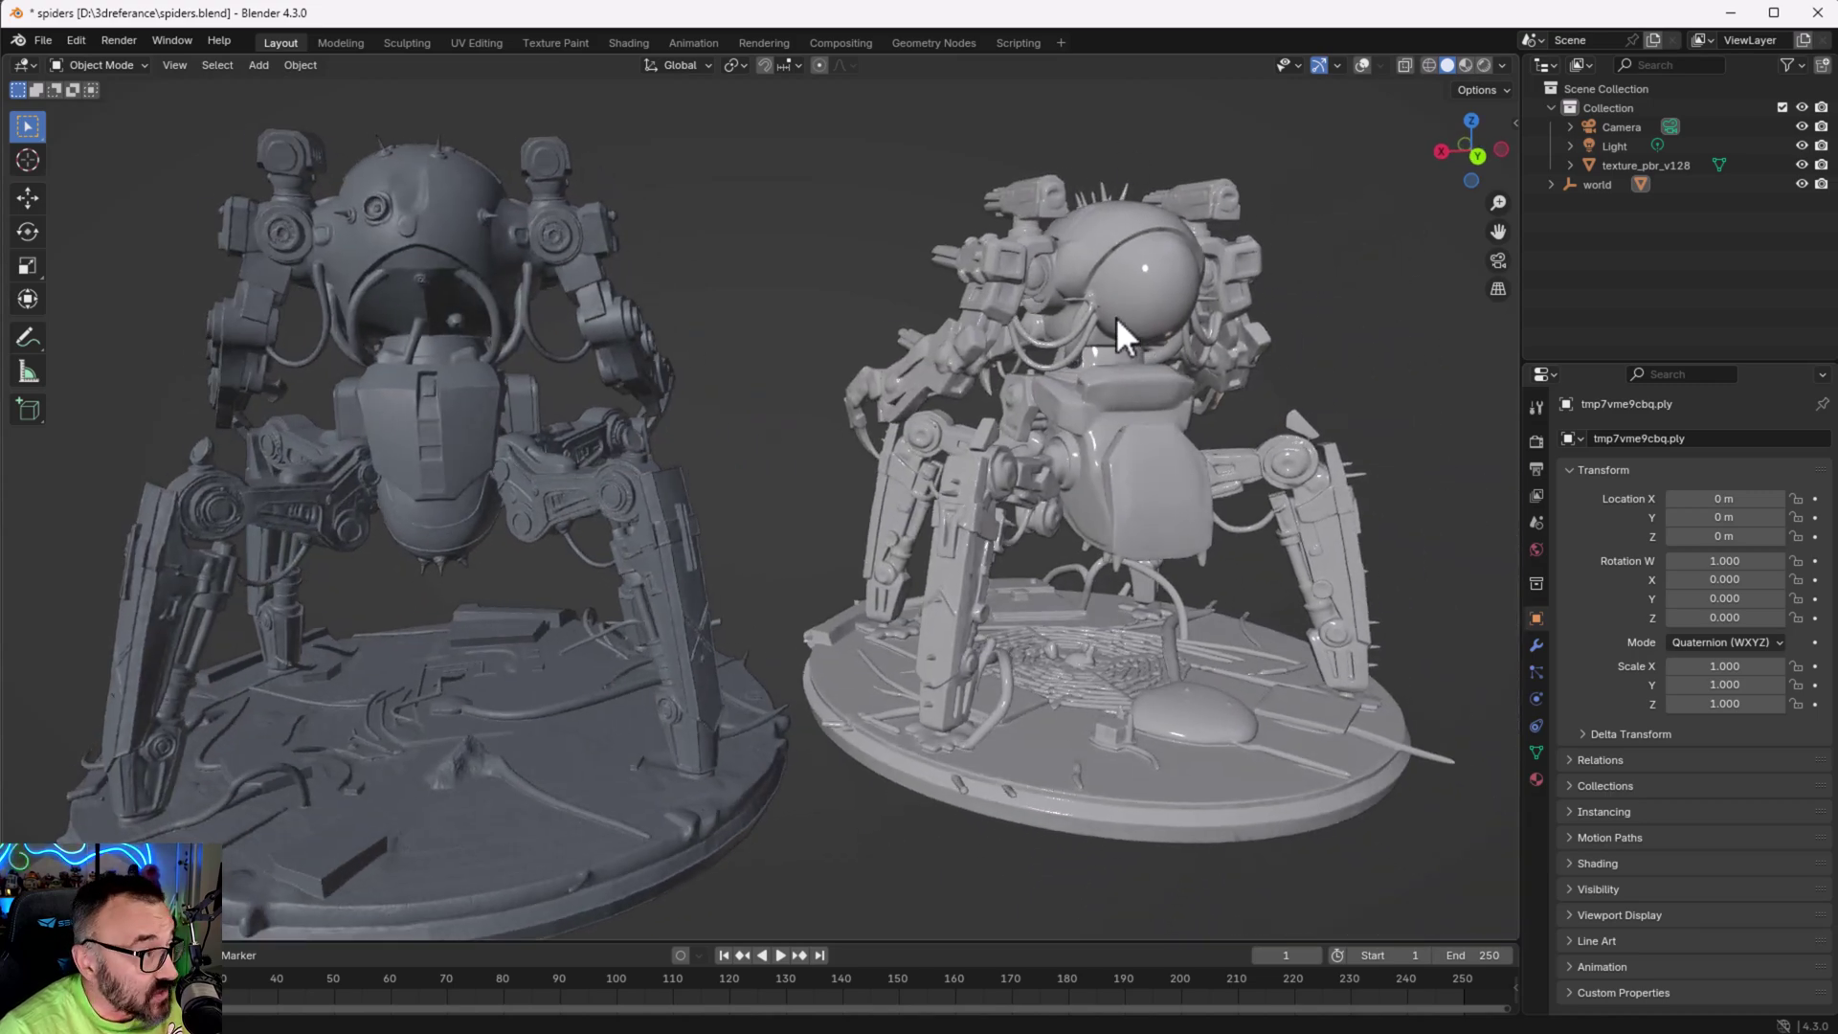
middle_click_drag(612, 513, 940, 420)
scroll(771, 482, "down", 6)
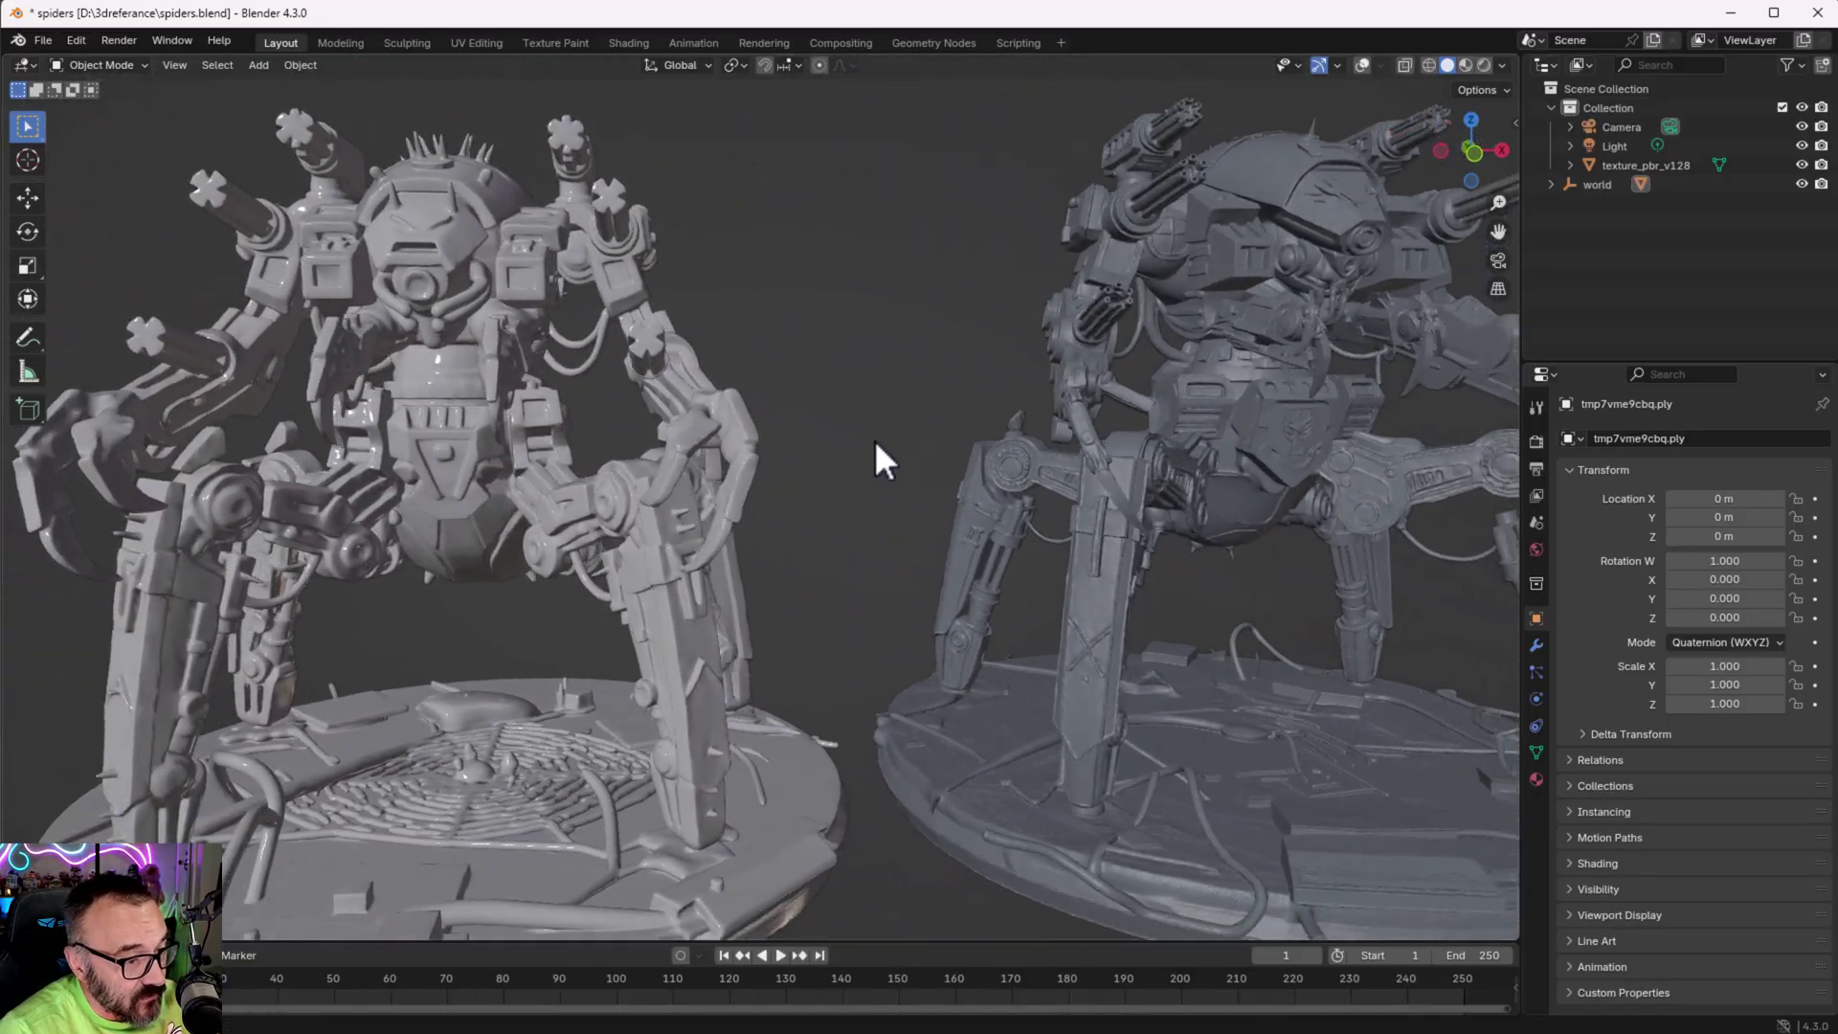
scroll(978, 459, "up", 2)
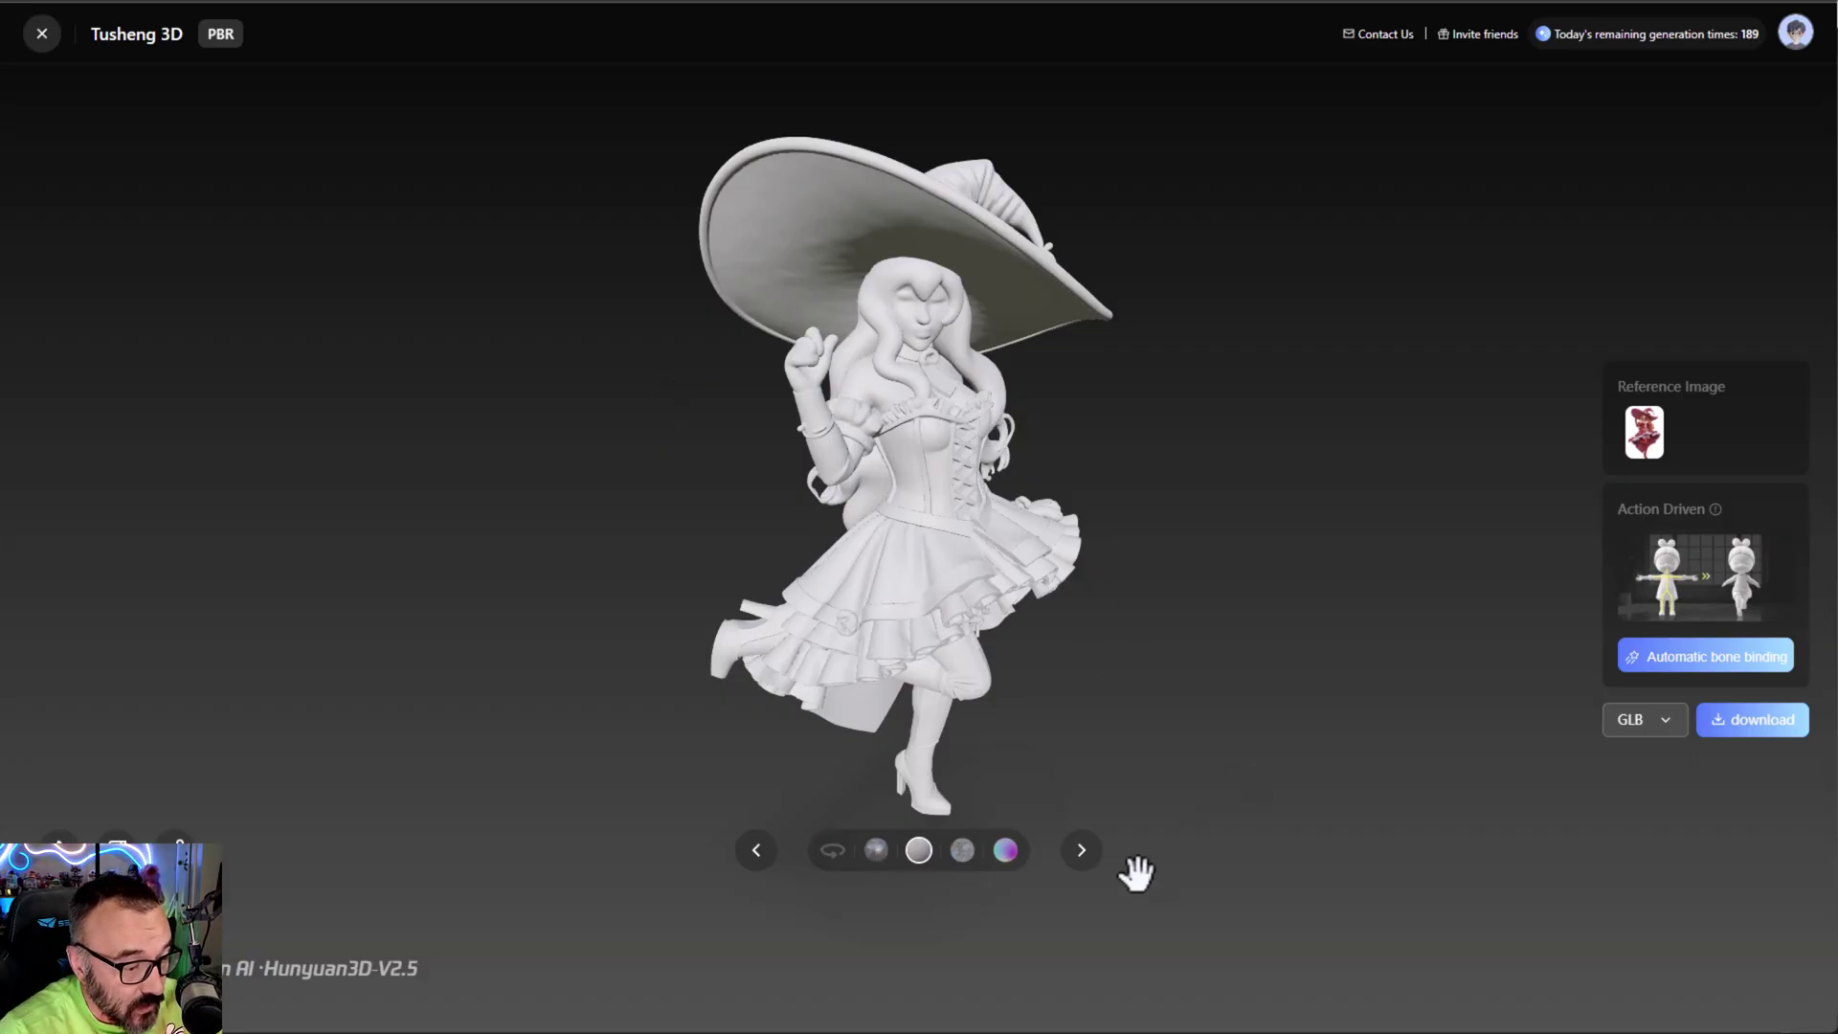
- Switch to the Hunyuan3D viewer, show the witch model with its textures, and examine the face and hat up close
left_click(876, 853)
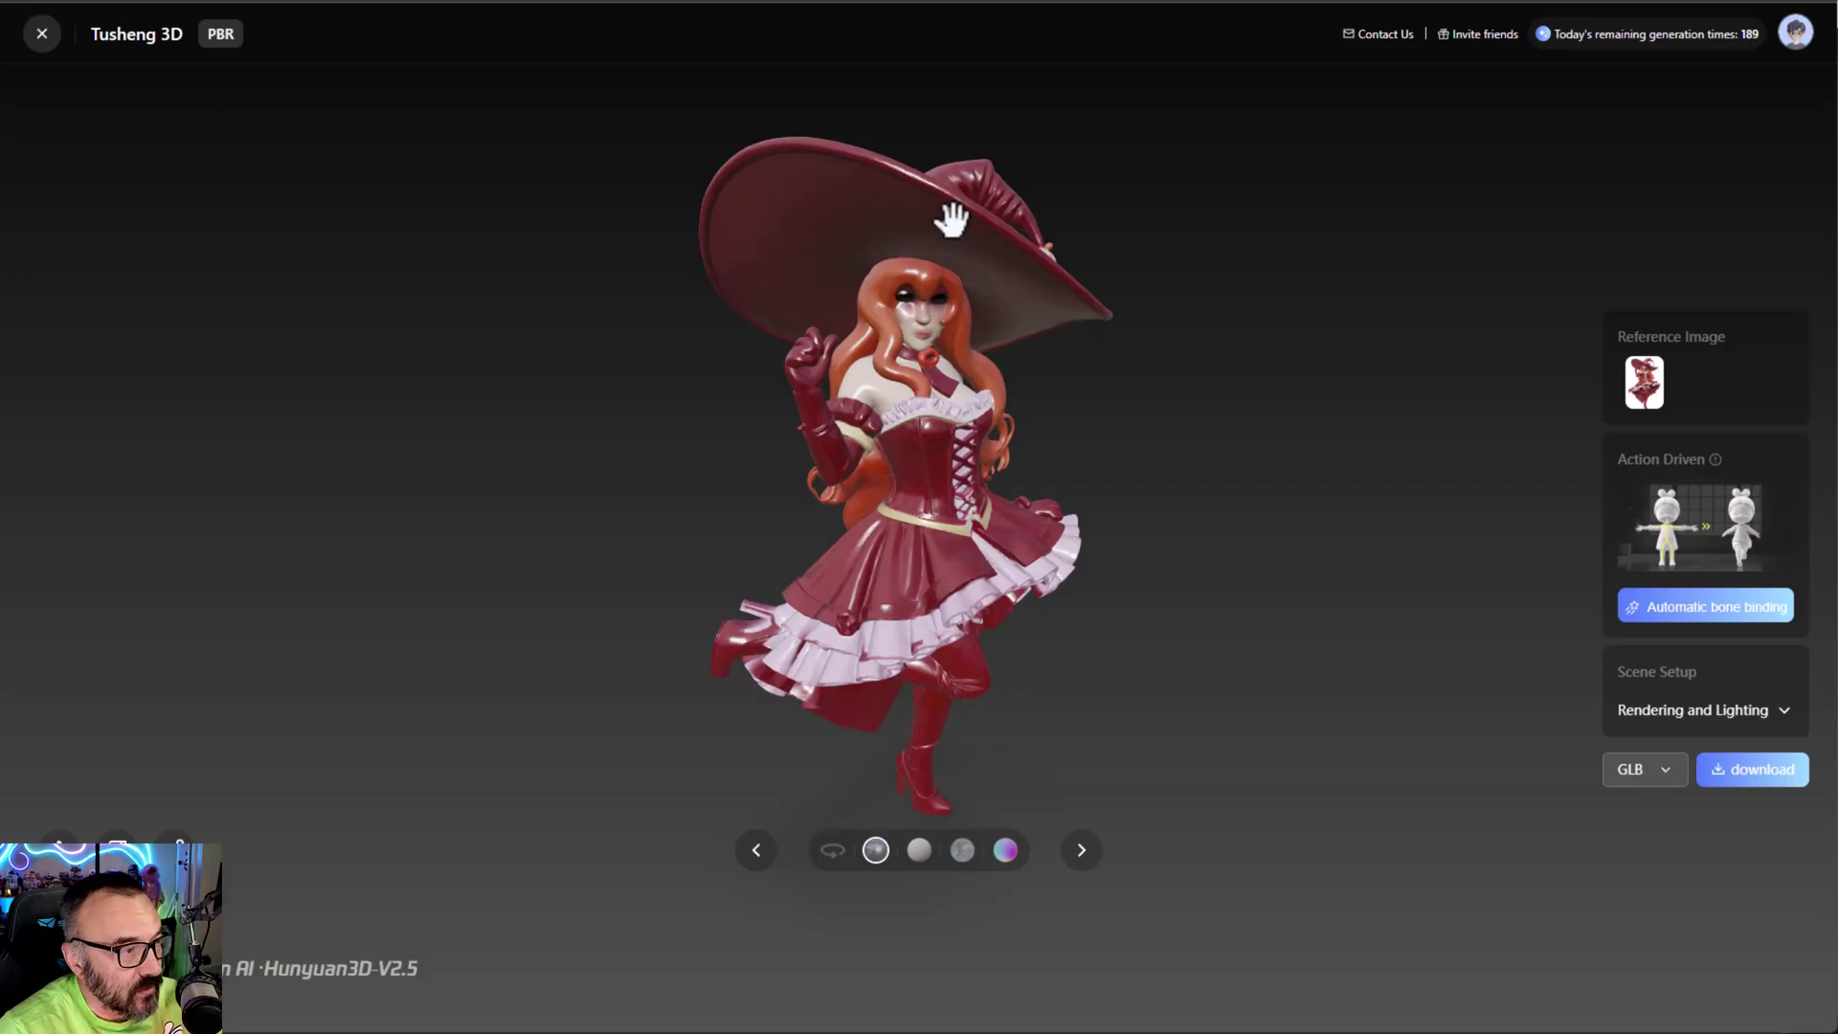
left_click_drag(865, 446, 936, 288)
scroll(935, 287, "up", 4)
scroll(949, 280, "down", 2)
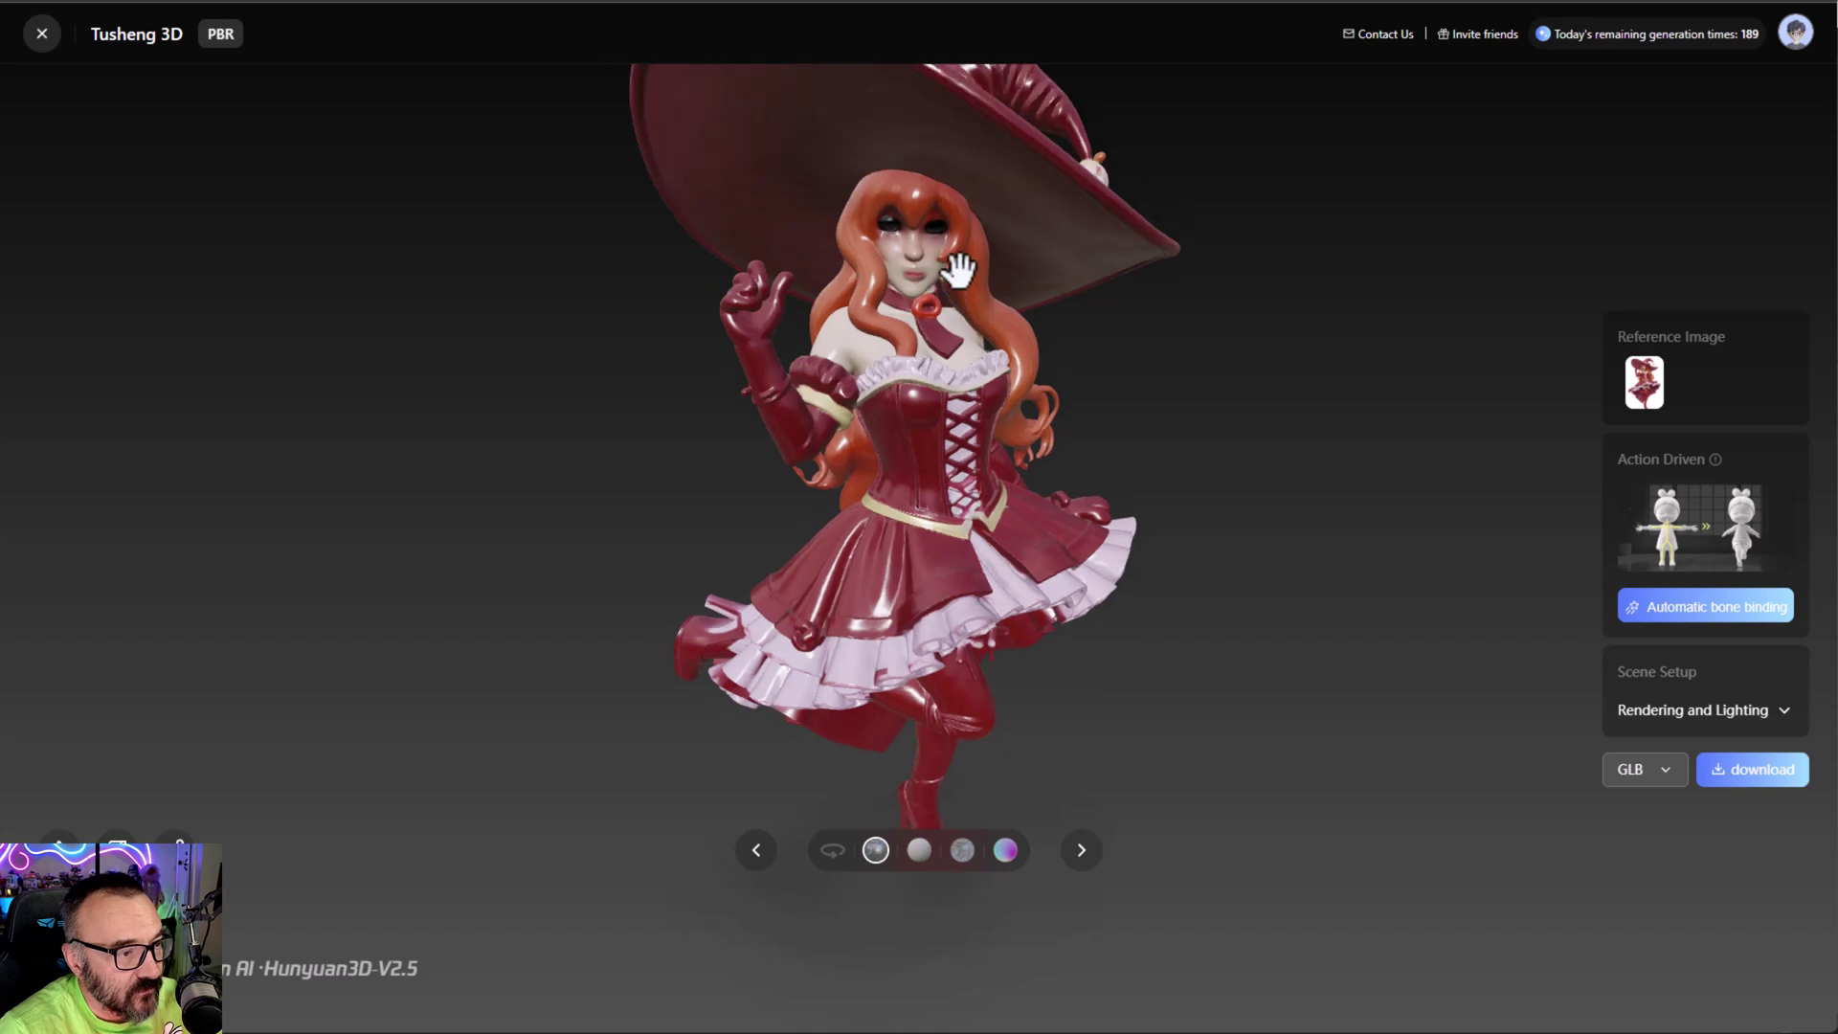
left_click_drag(954, 289, 952, 336)
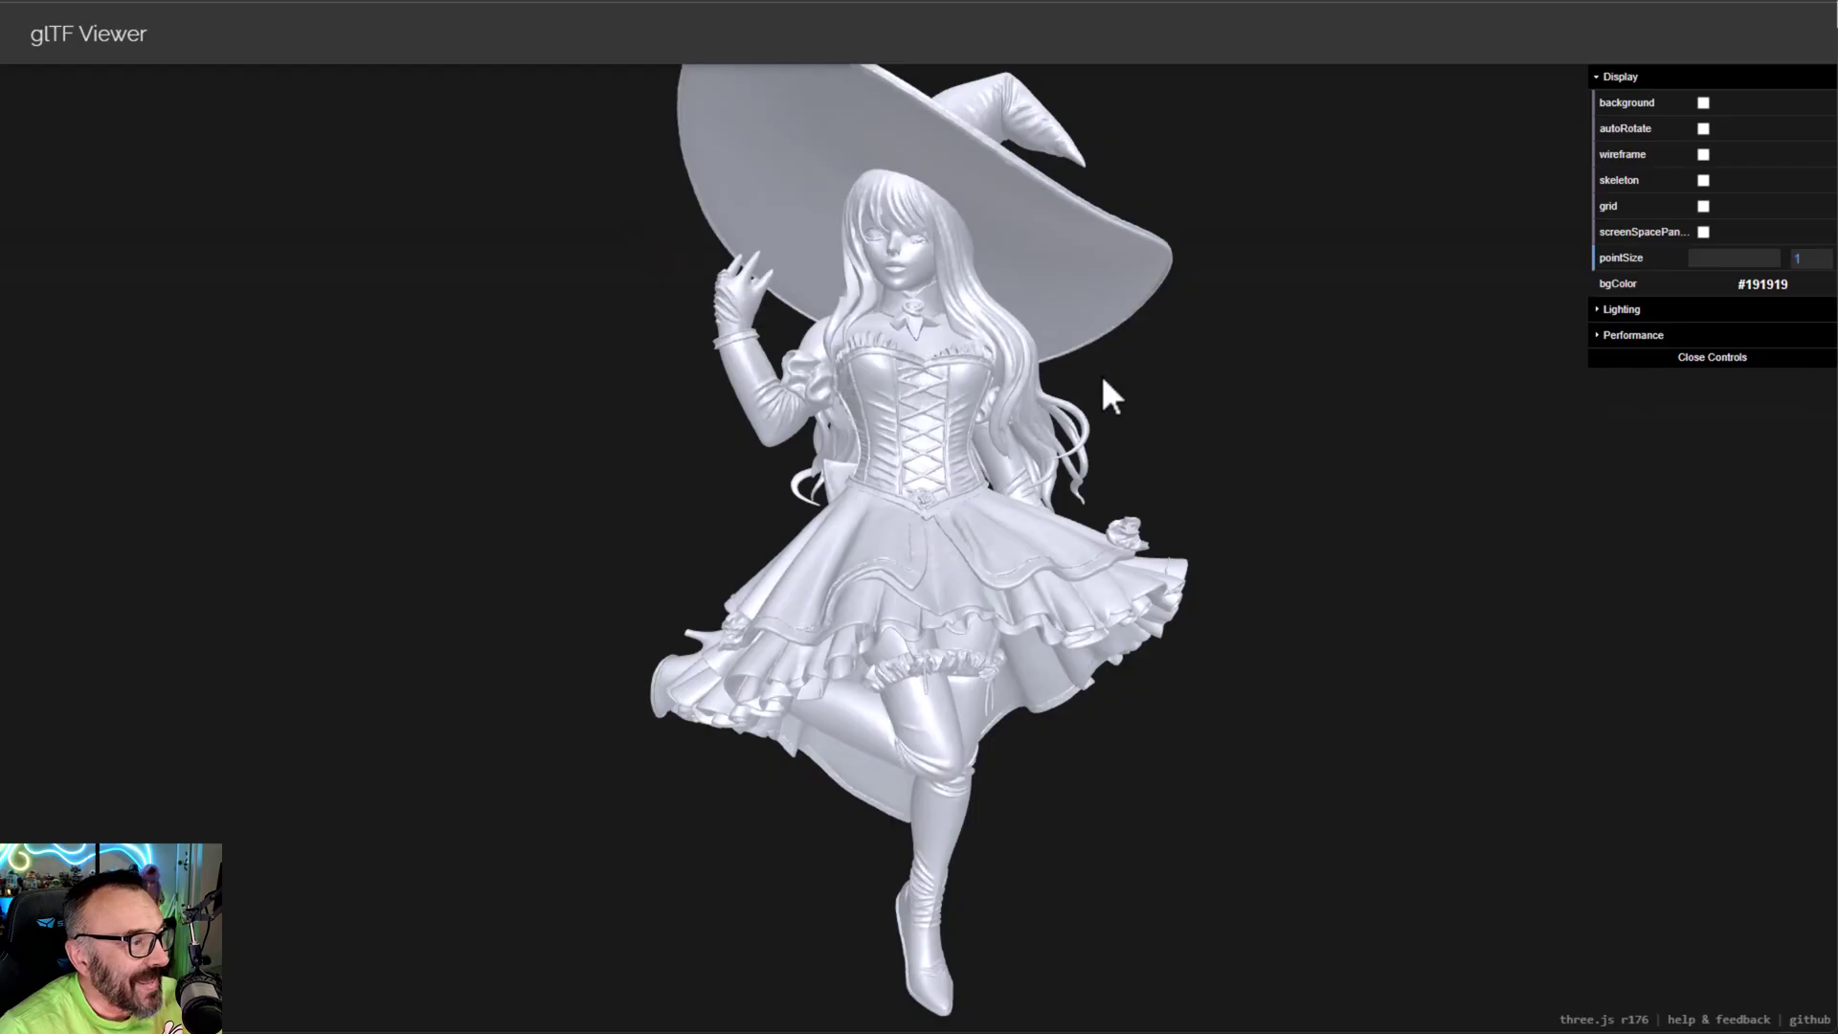
- Switch to glTF Viewer to examine the untextured witch mesh, and return to Hunyuan3D to compare the textured witch
left_click_drag(1101, 378, 1140, 438)
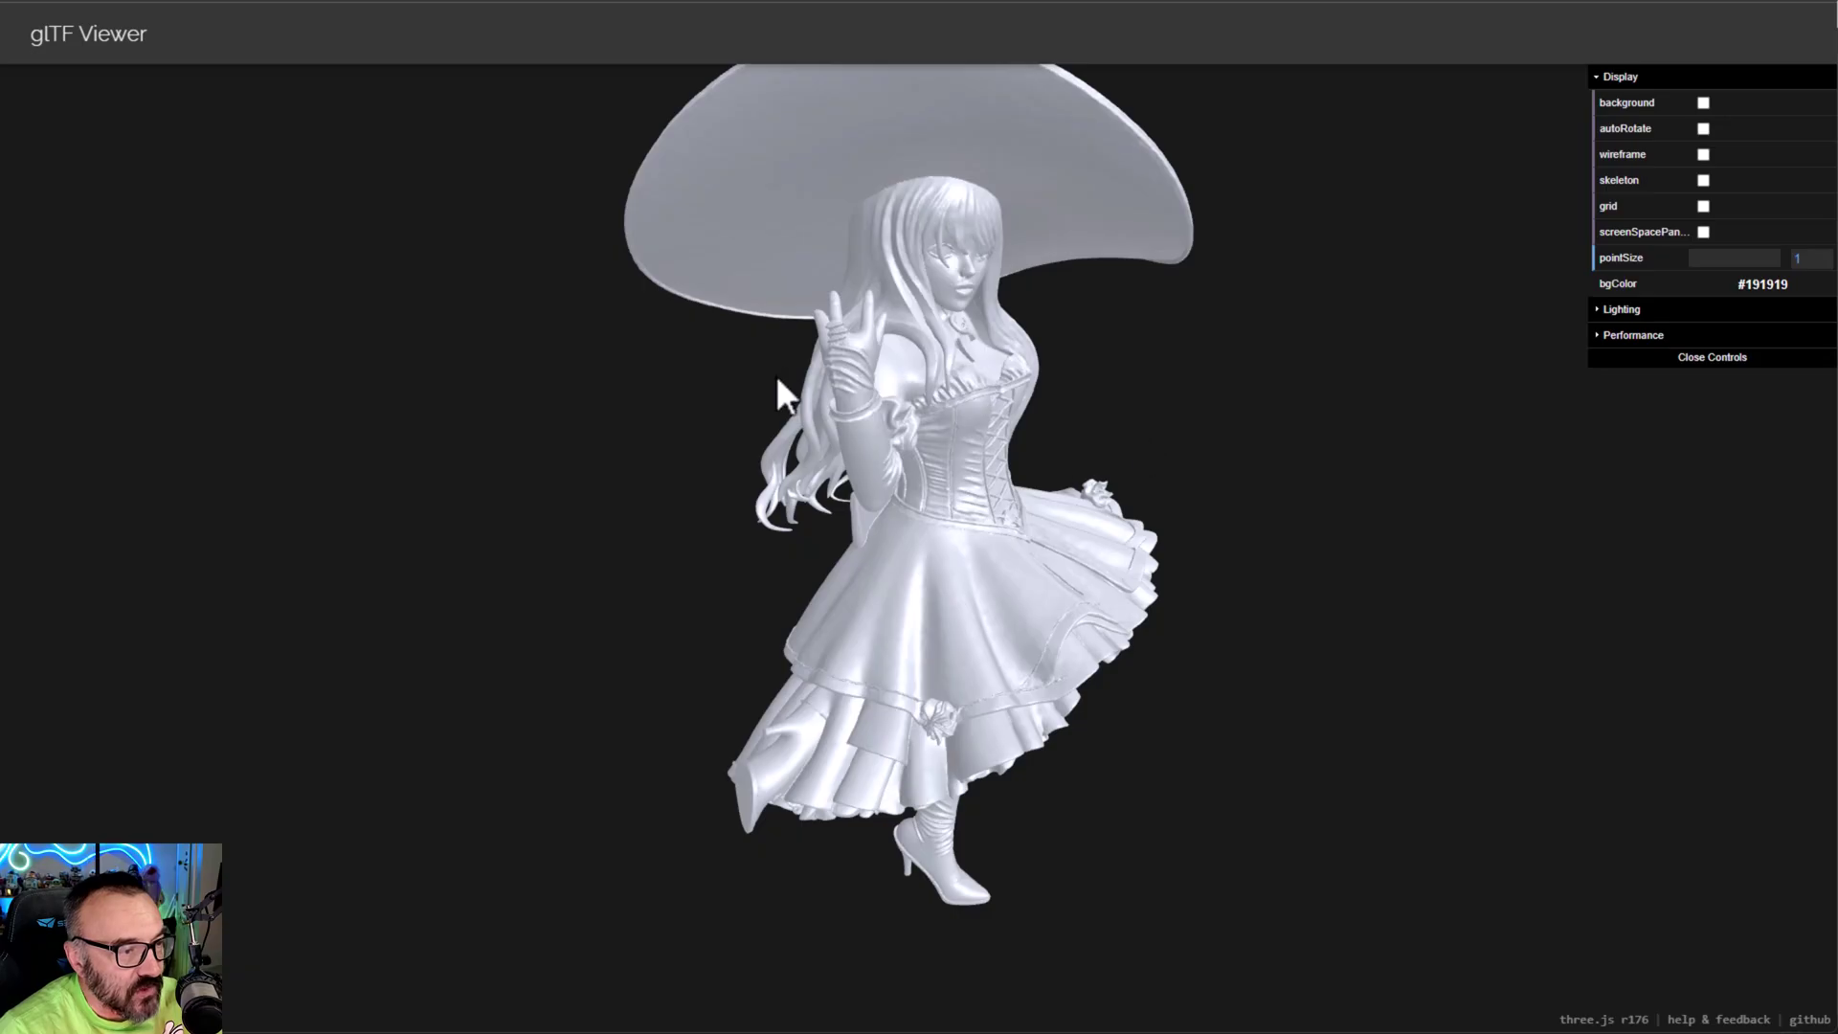
left_click_drag(778, 380, 898, 349)
scroll(934, 194, "up", 2)
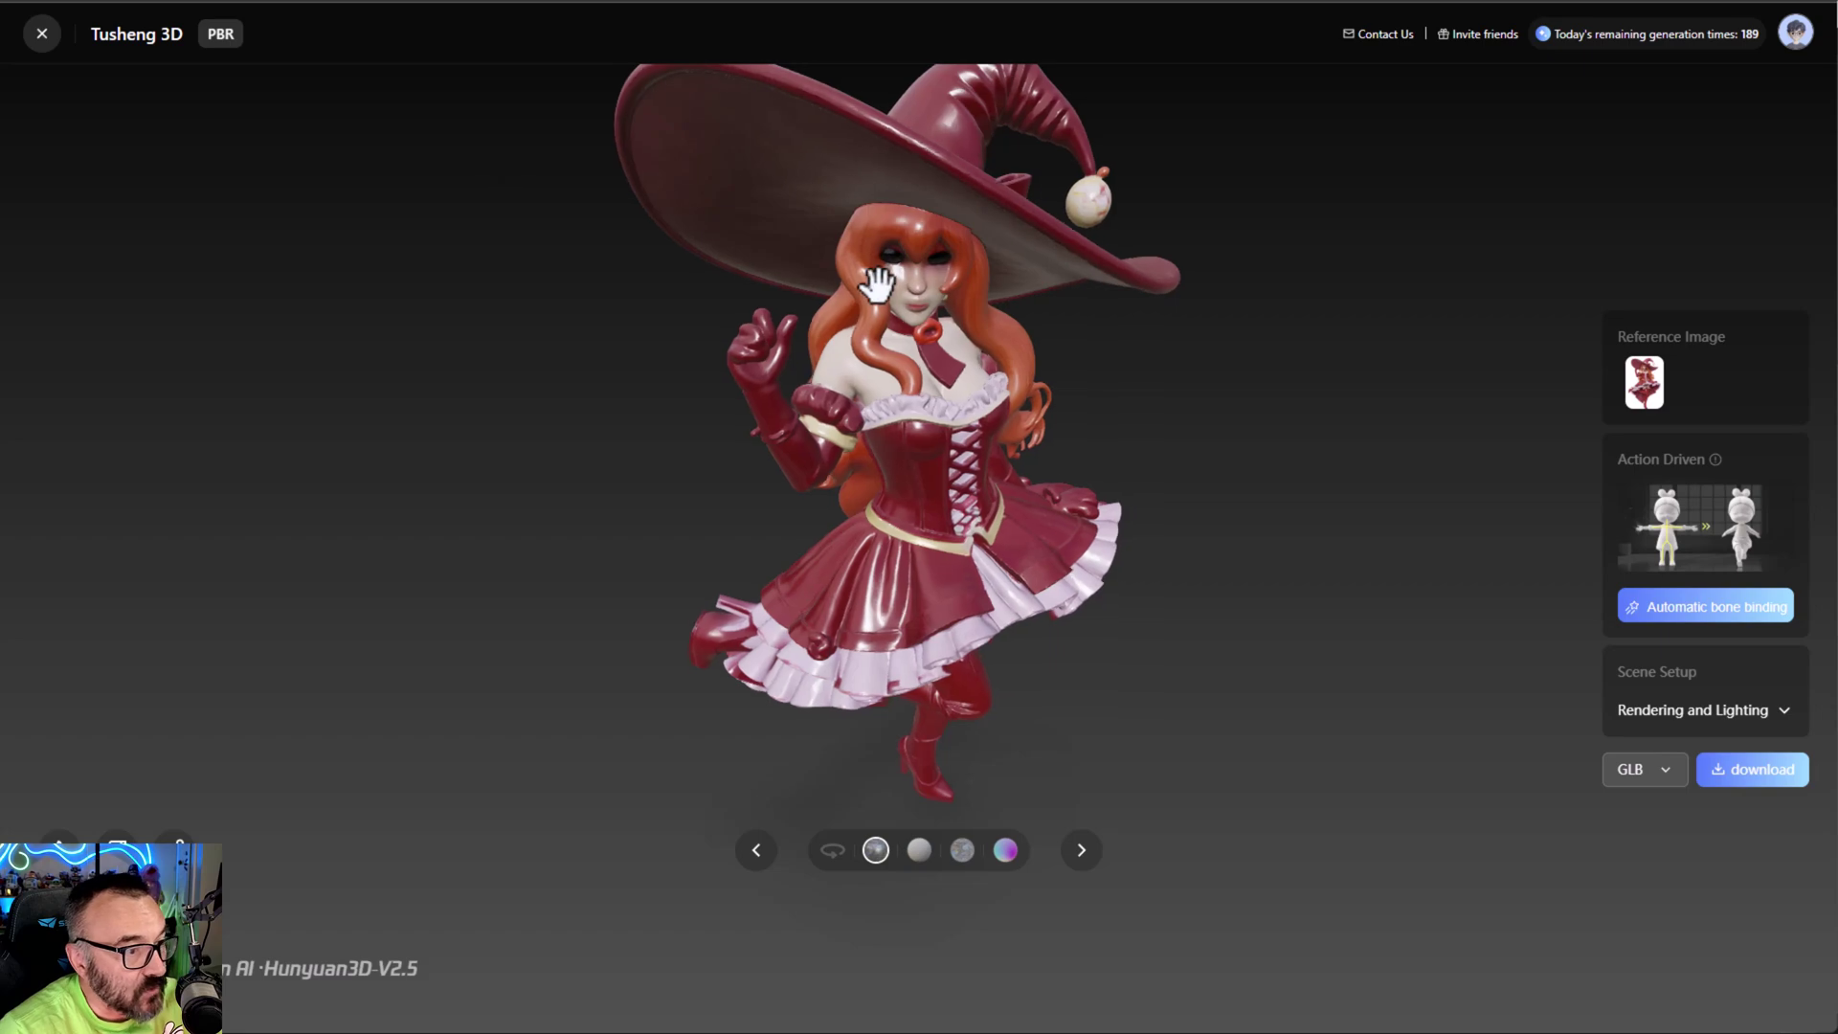
left_click_drag(874, 255, 813, 248)
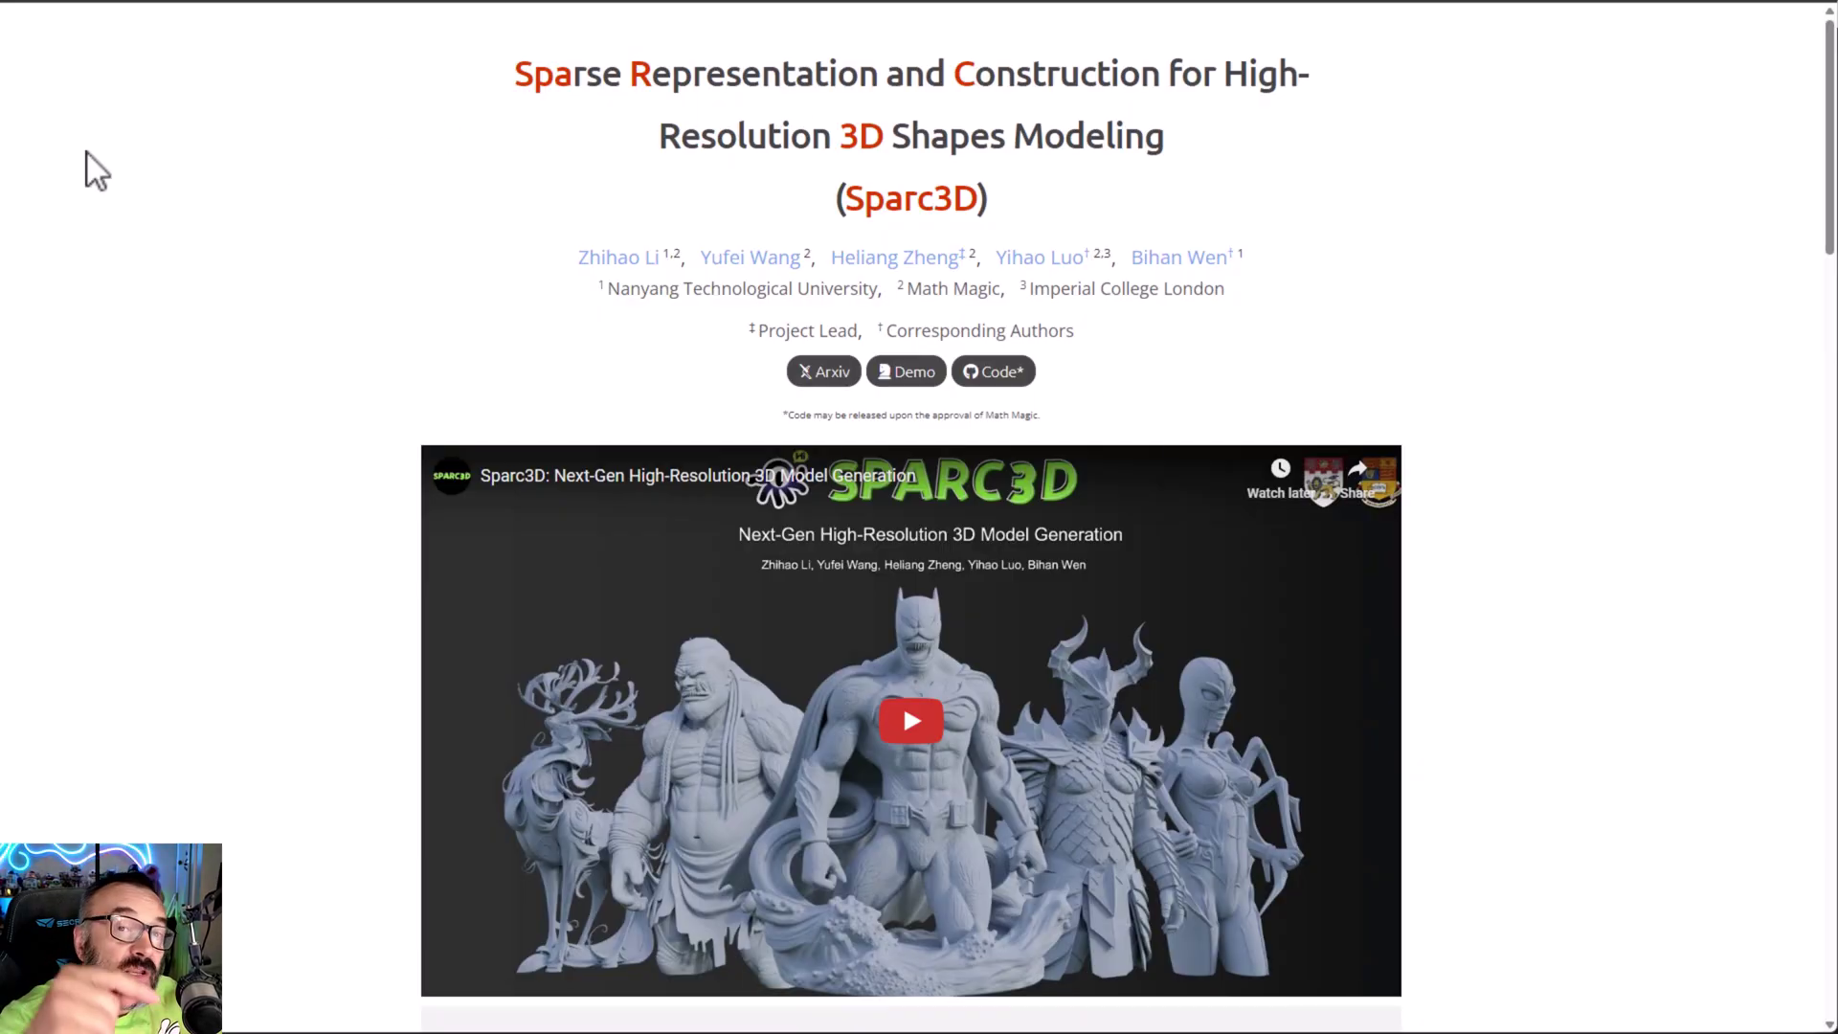
- Switch to the Sparc3D project page and look through the abstract, the VAE Reconstruction Results and the Image-to-3D section
scroll(365, 156, "down", 5)
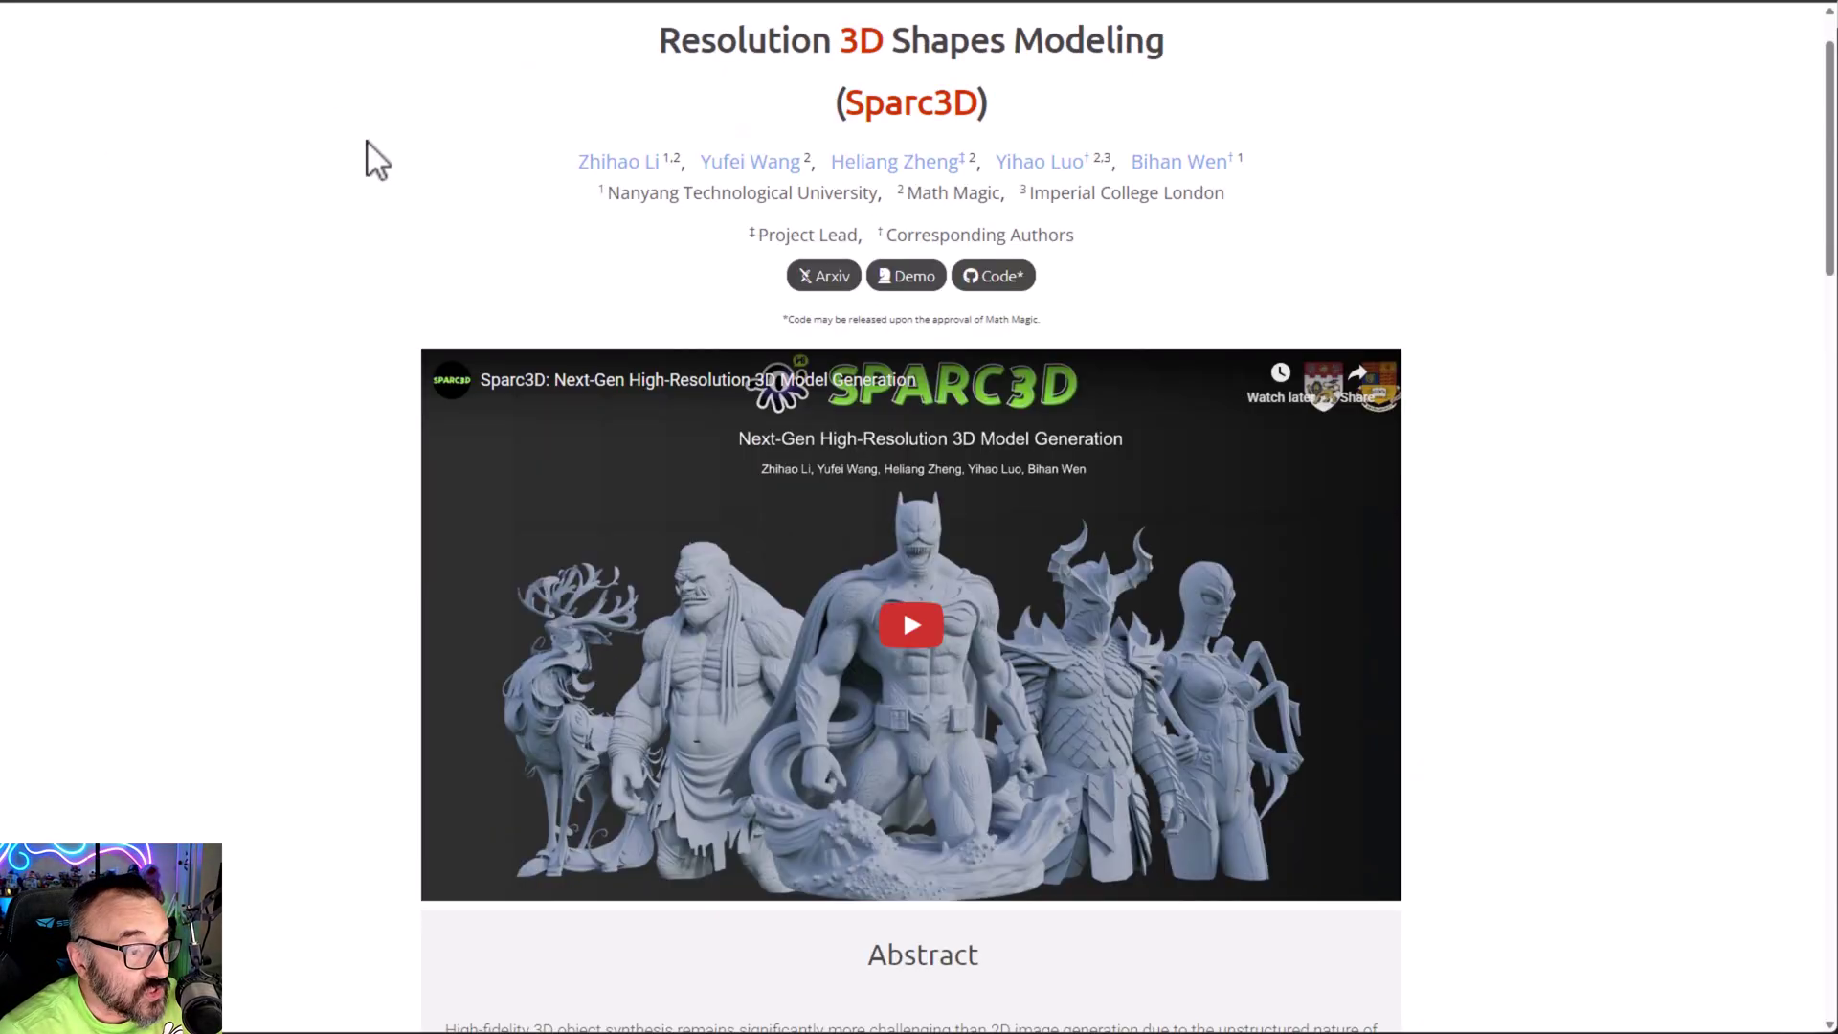
scroll(1338, 486, "down", 6)
scroll(1339, 485, "down", 6)
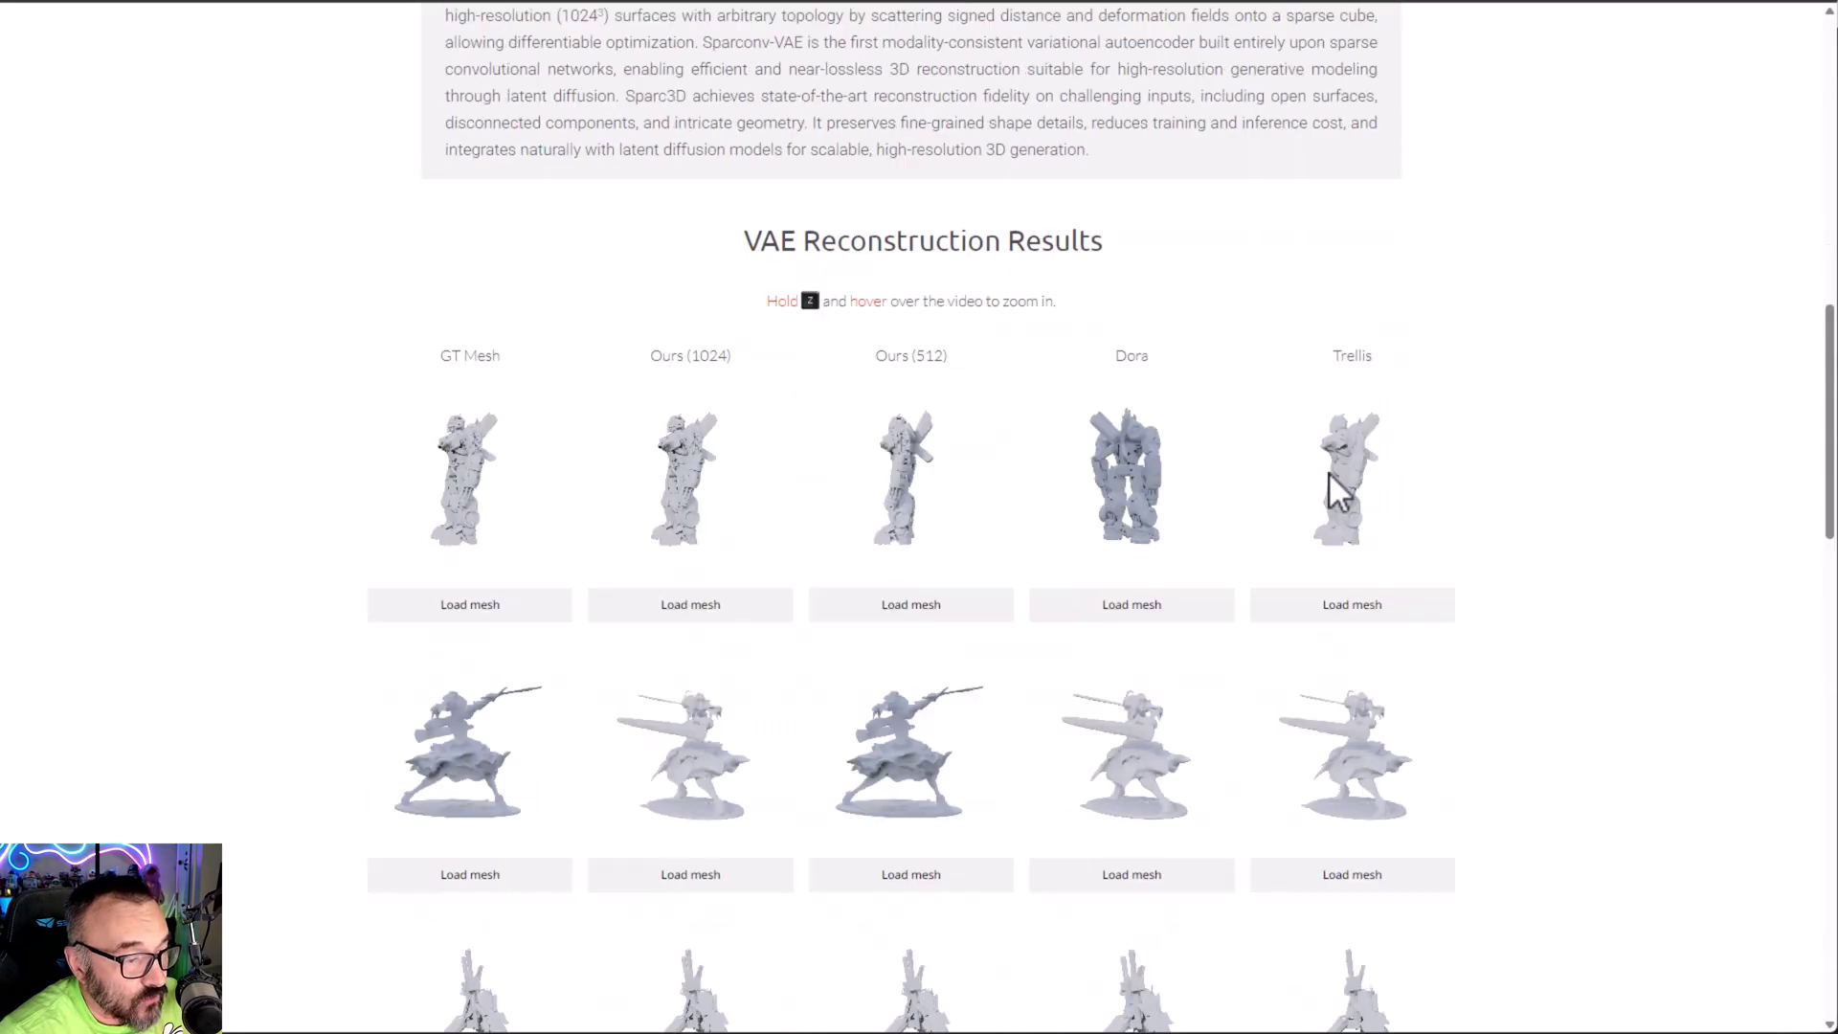
scroll(1531, 589, "down", 6)
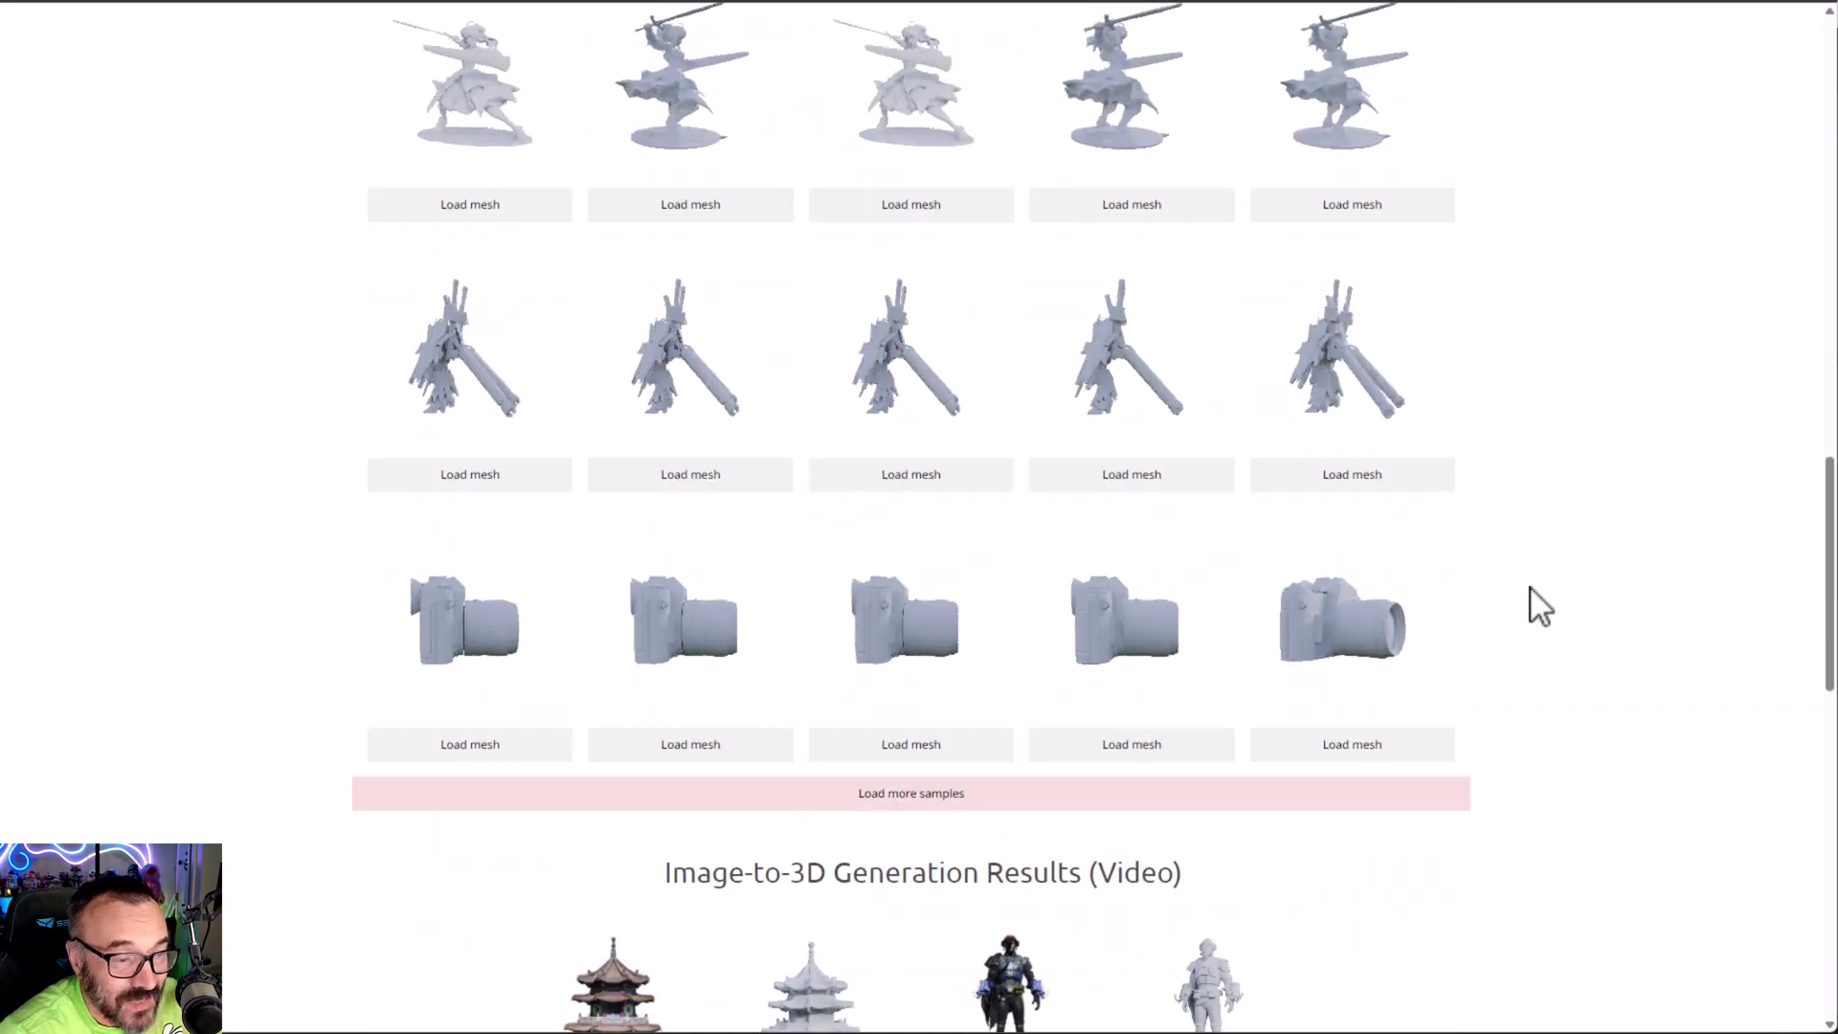
scroll(1531, 595, "down", 2)
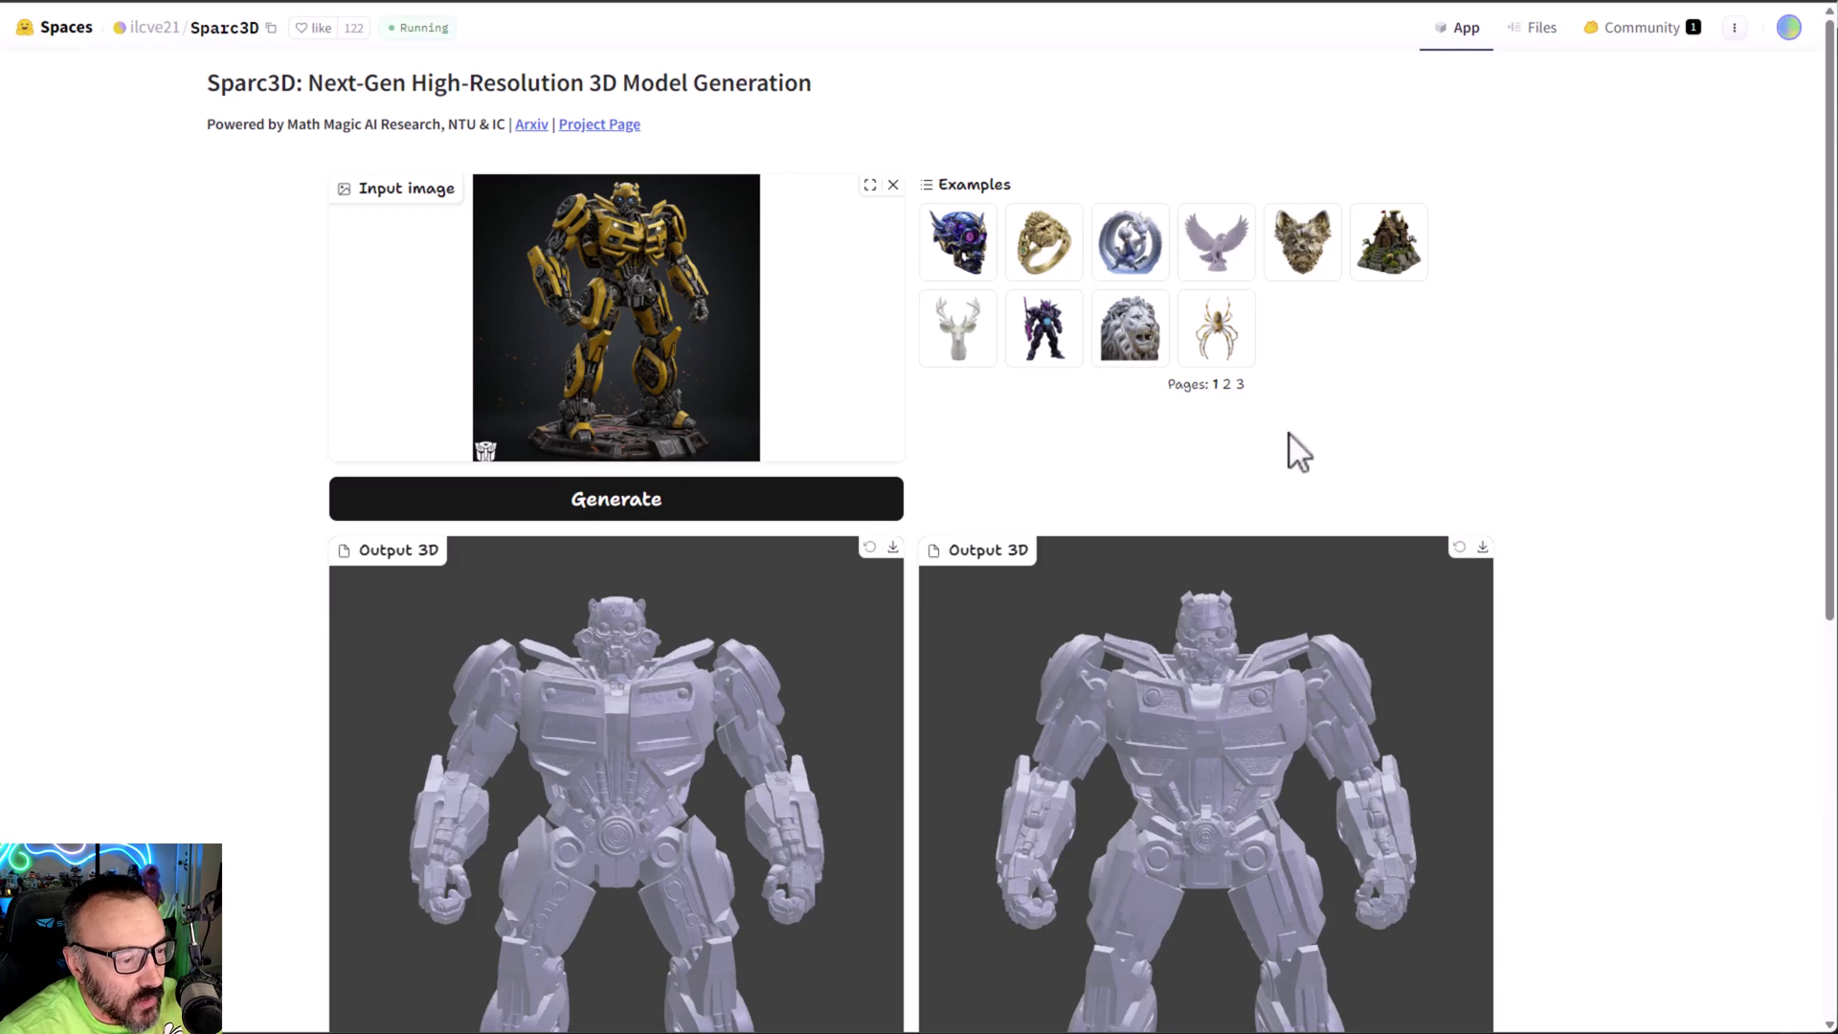
- Switch to the Sparc3D demo on Hugging Face Spaces and compare the two 3D outputs of the yellow robot with the input image
scroll(1193, 553, "down", 3)
left_click_drag(670, 582, 1260, 623)
left_click_drag(603, 546, 652, 532)
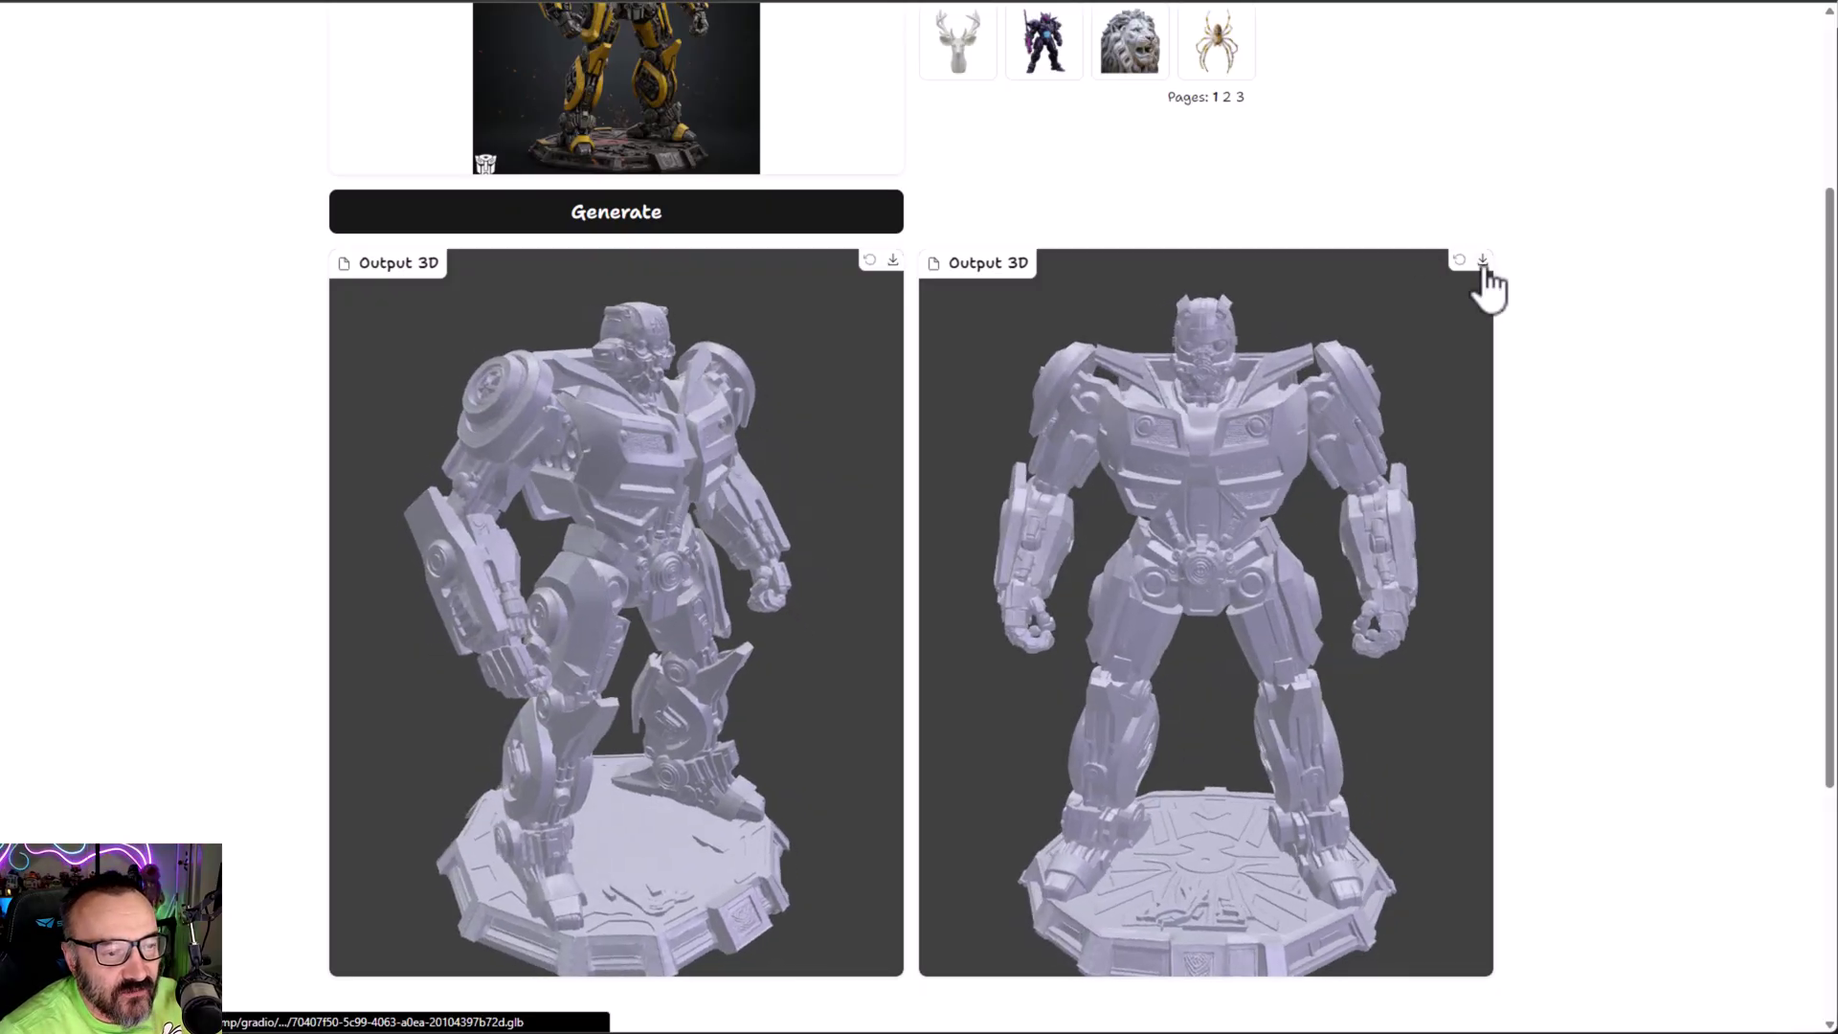
scroll(1667, 422, "up", 3)
scroll(1672, 428, "down", 1)
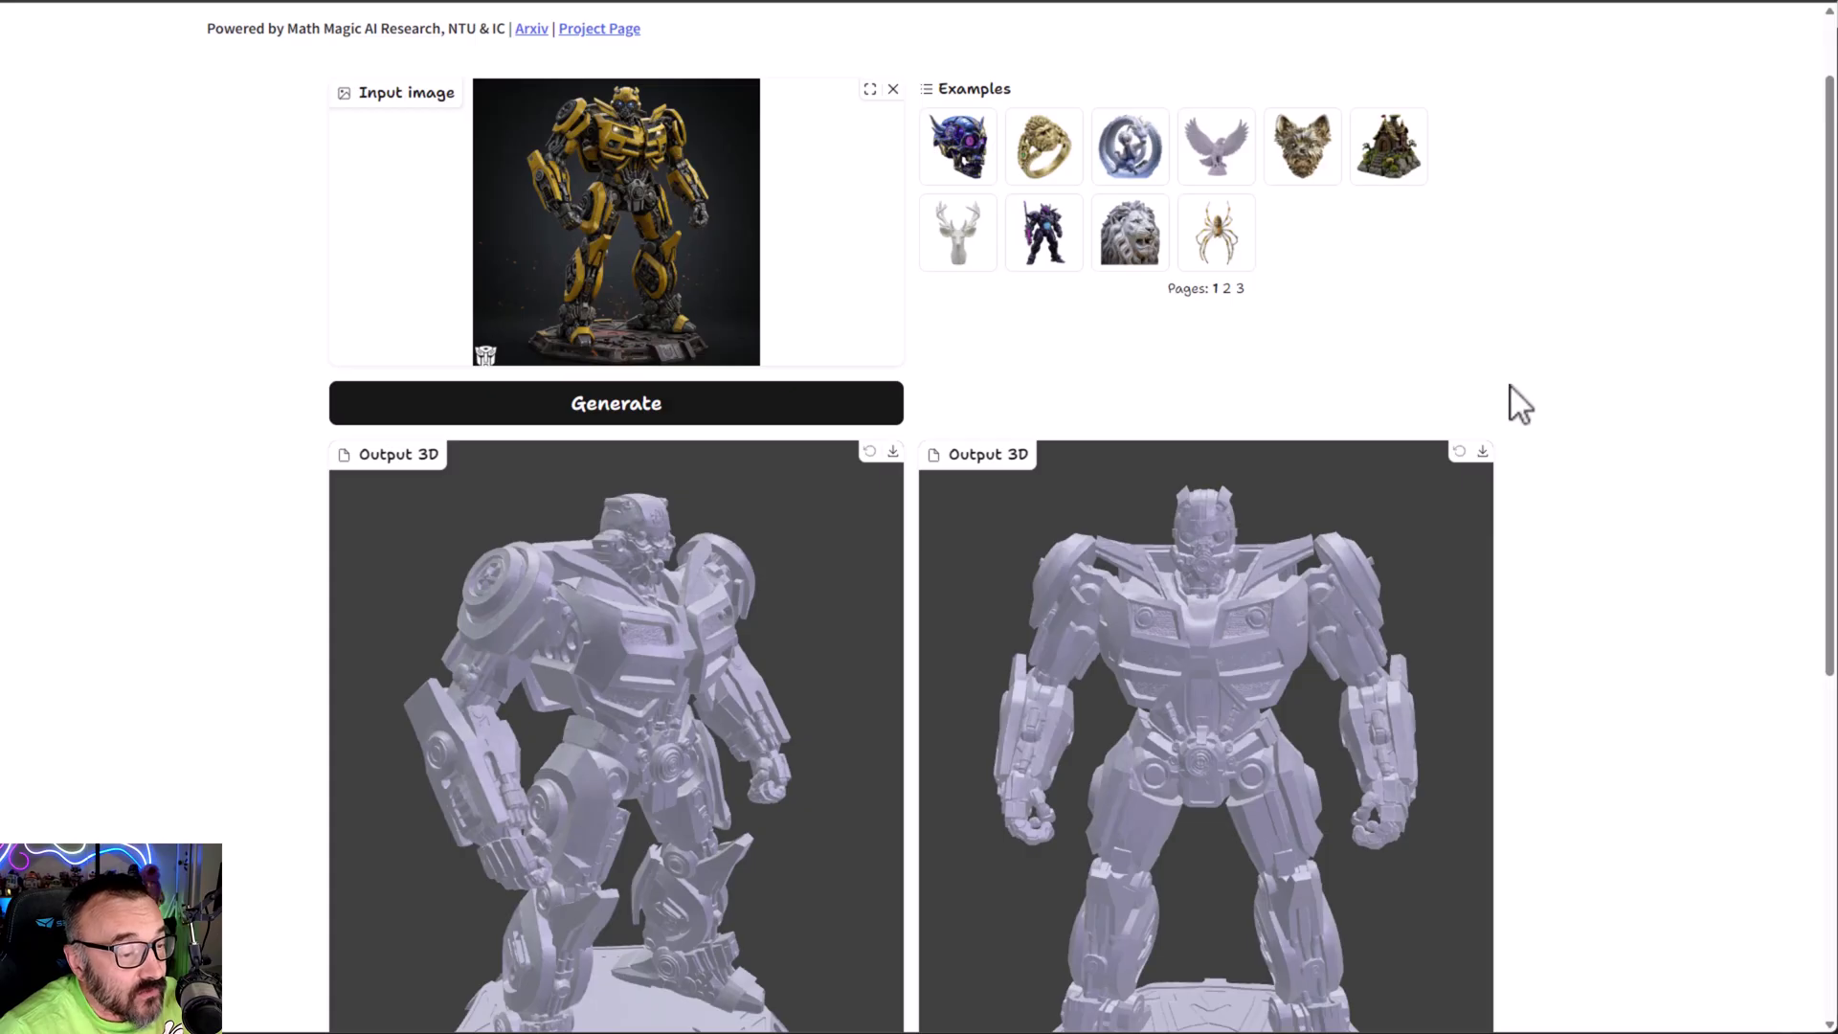
scroll(1511, 386, "down", 2)
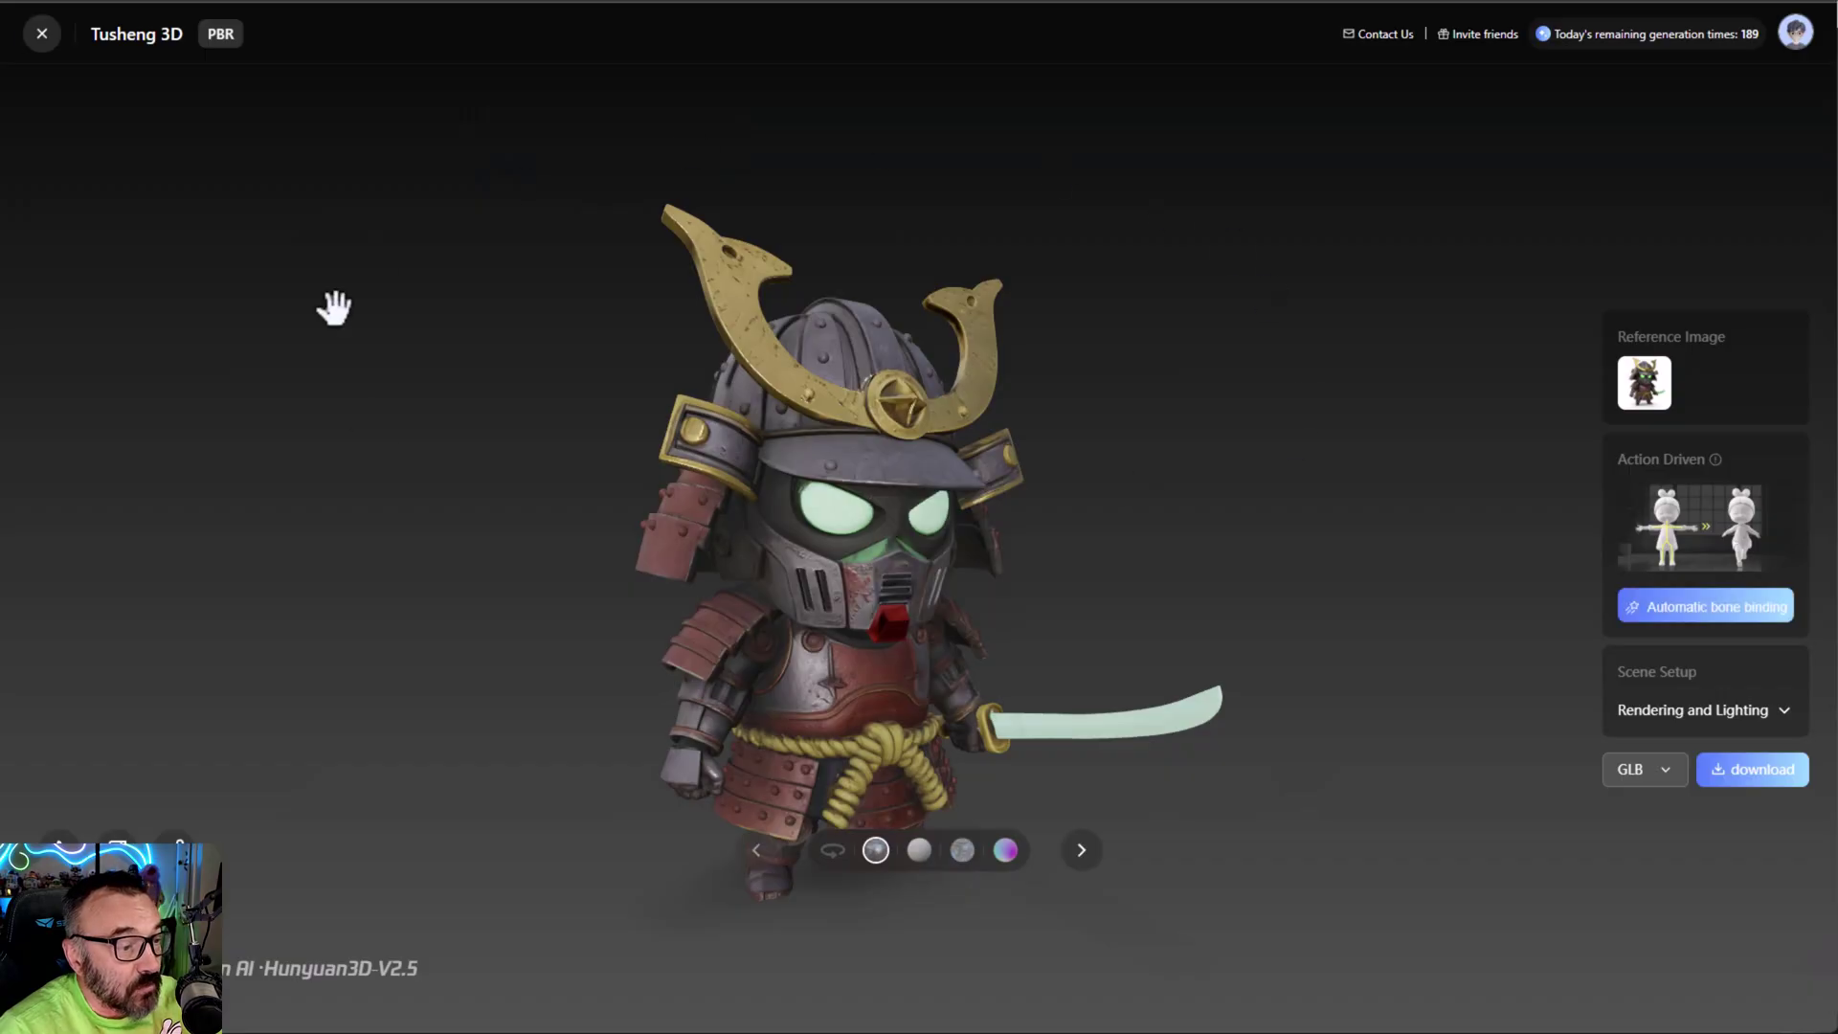
- Check the samurai in Hunyuan3D, and switch to Blender to select the textured spider mech and compare it with the untextured one
left_click_drag(964, 524, 850, 501)
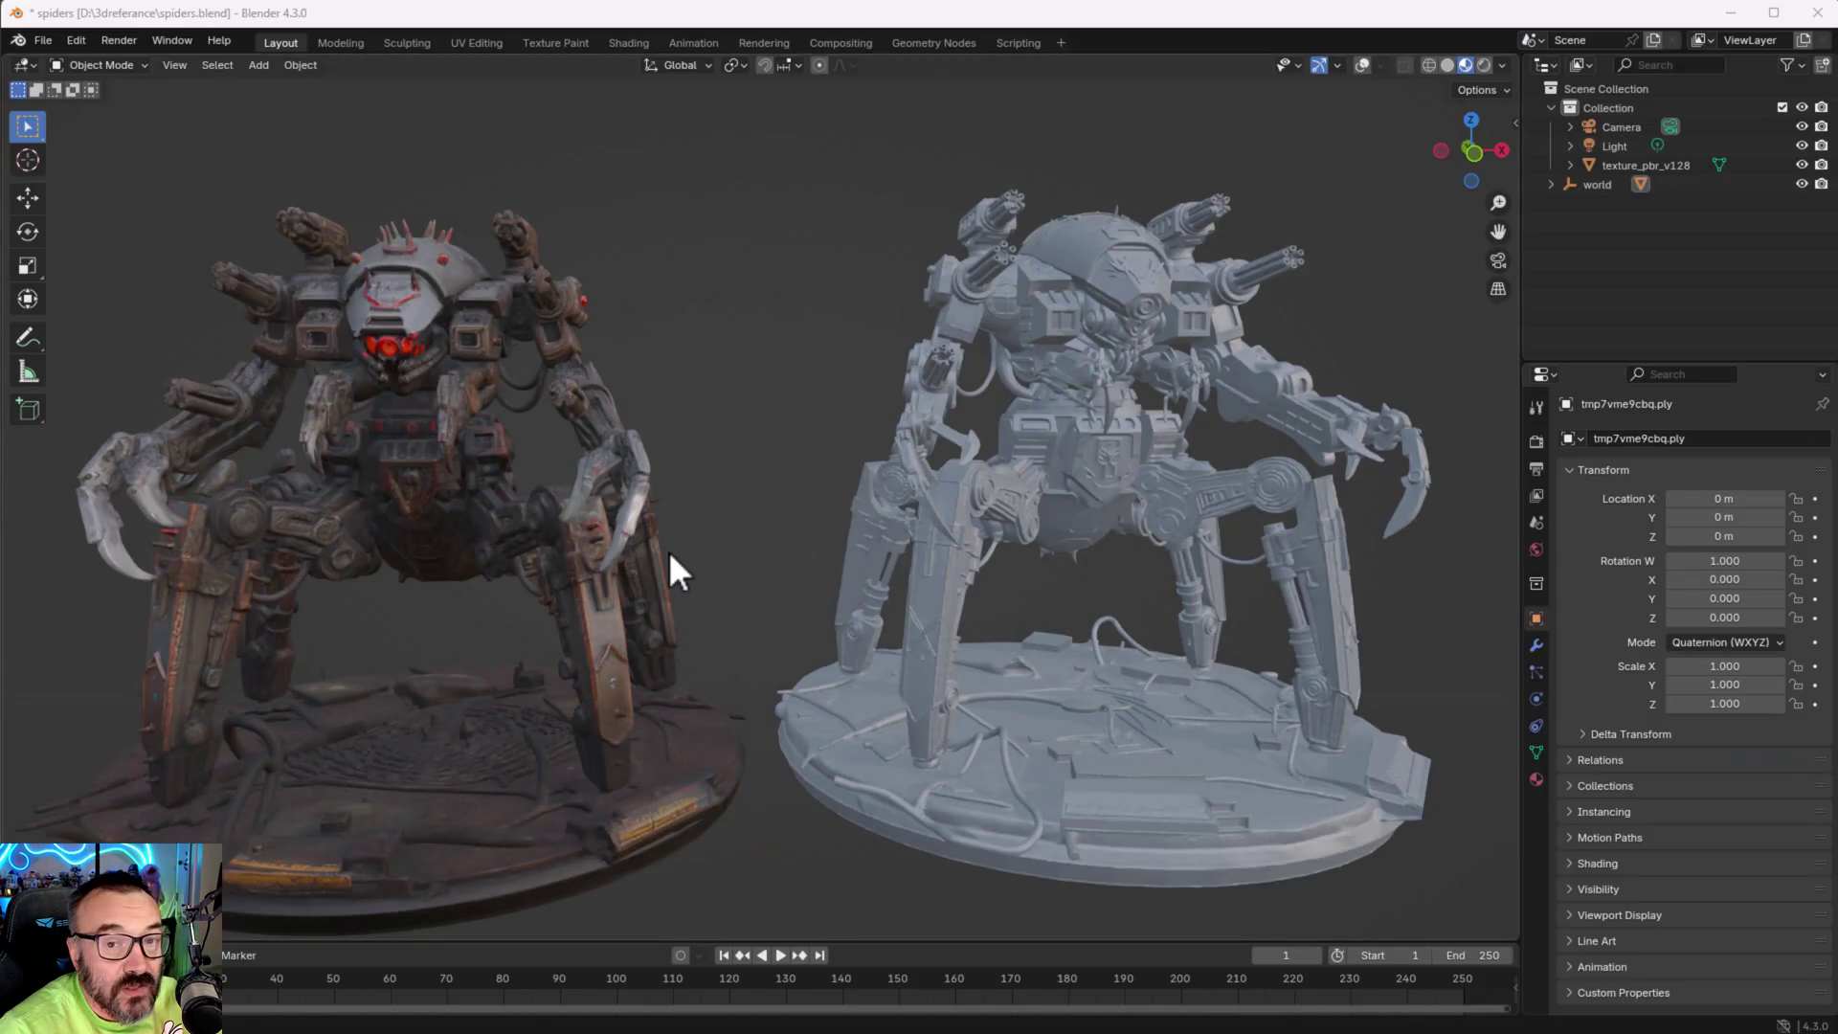
left_click(605, 594)
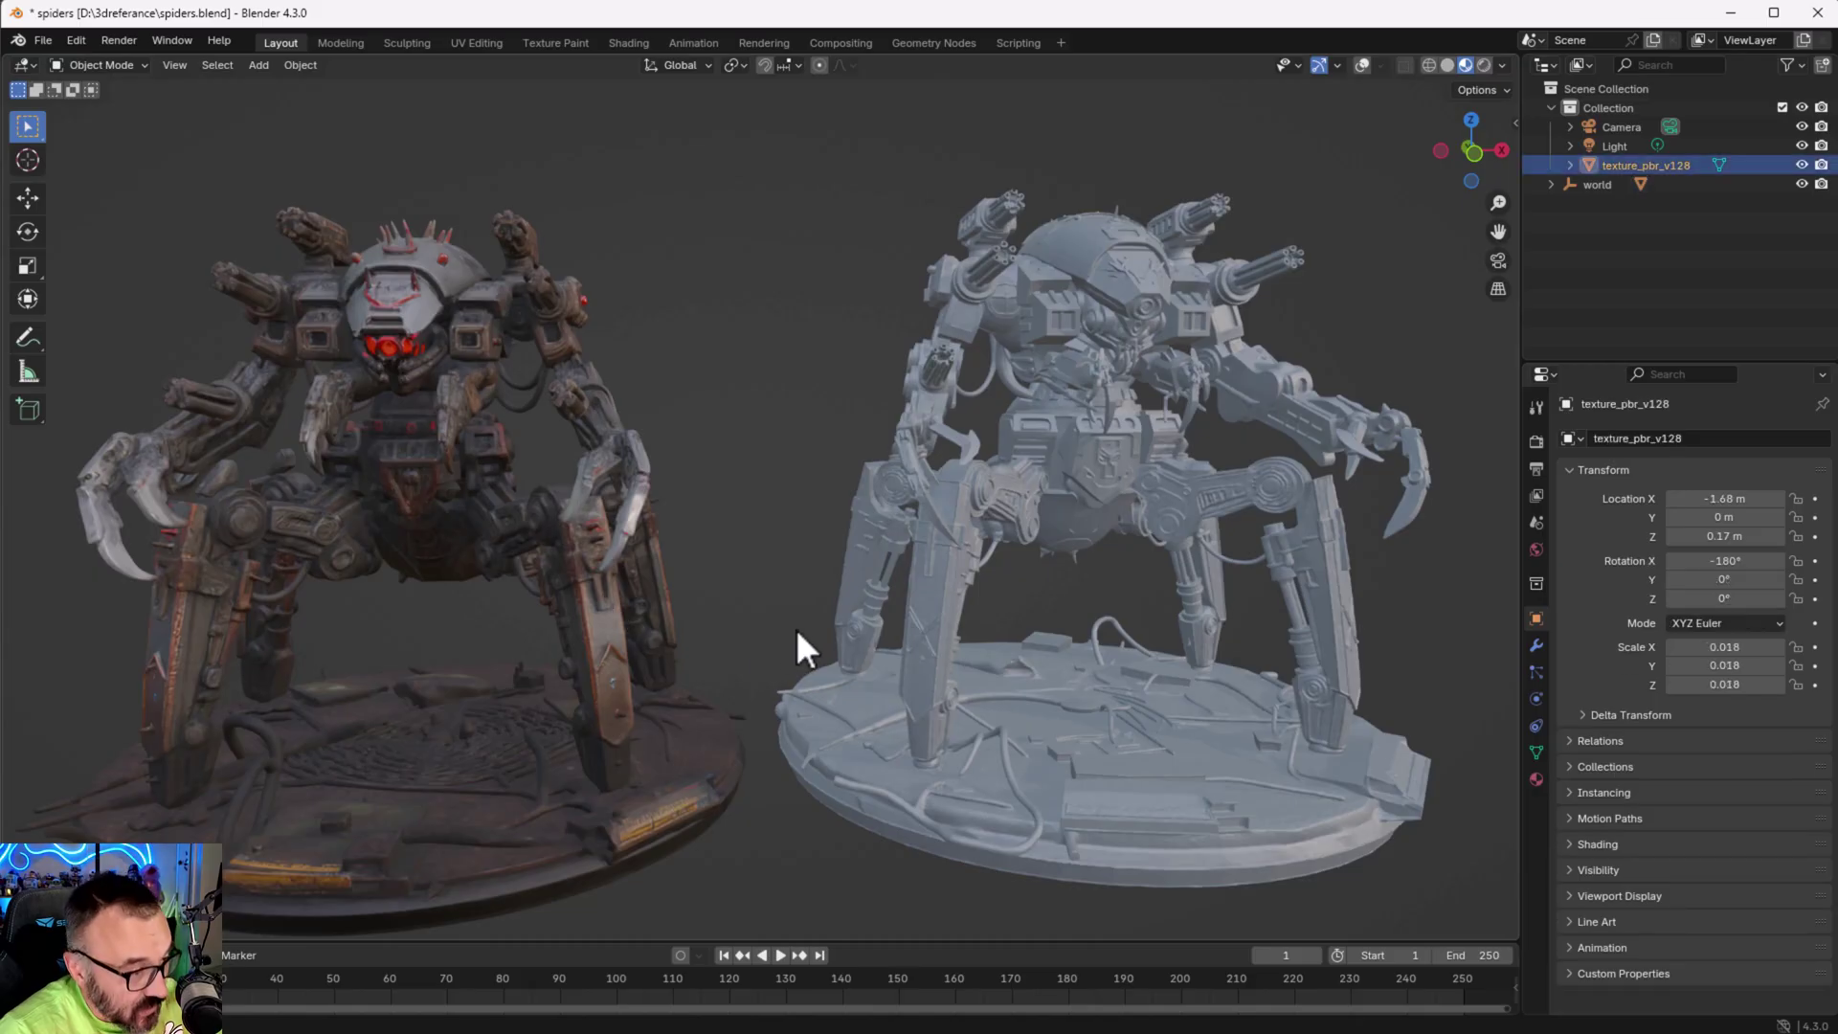
middle_click_drag(796, 628, 440, 361)
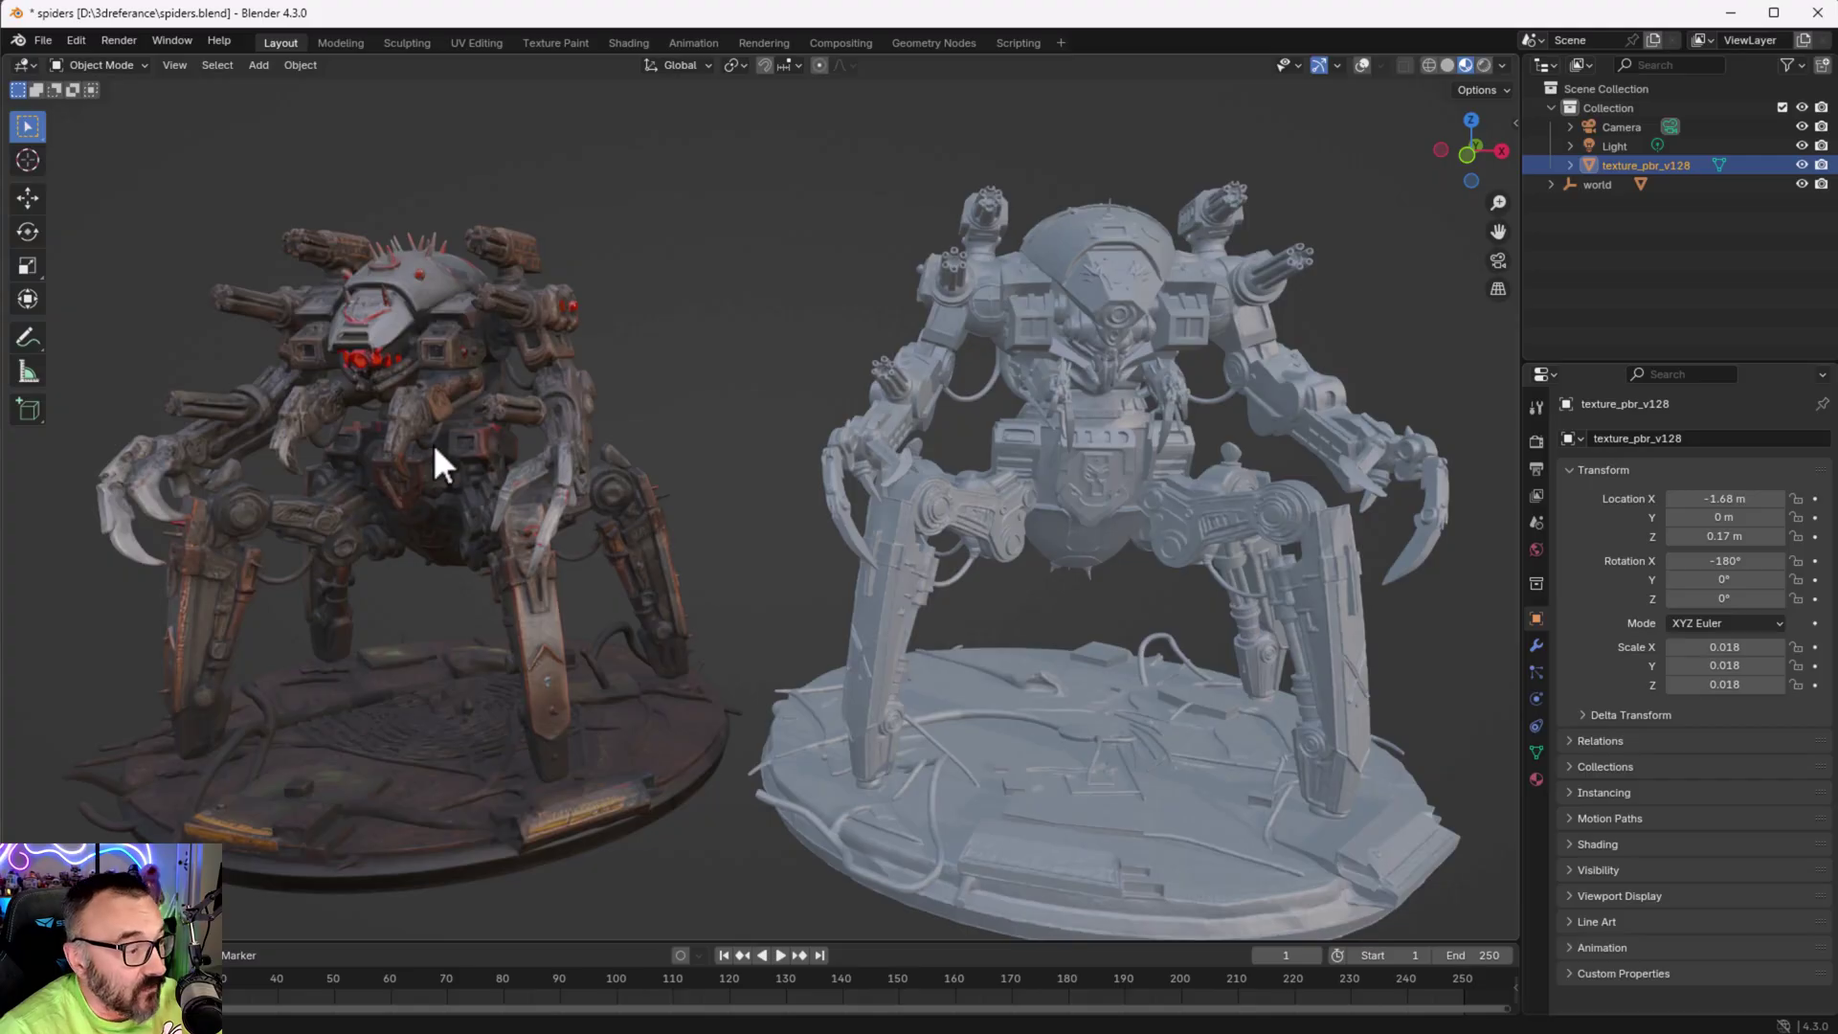
middle_click_drag(512, 560, 909, 508)
scroll(640, 541, "up", 4)
scroll(640, 541, "down", 4)
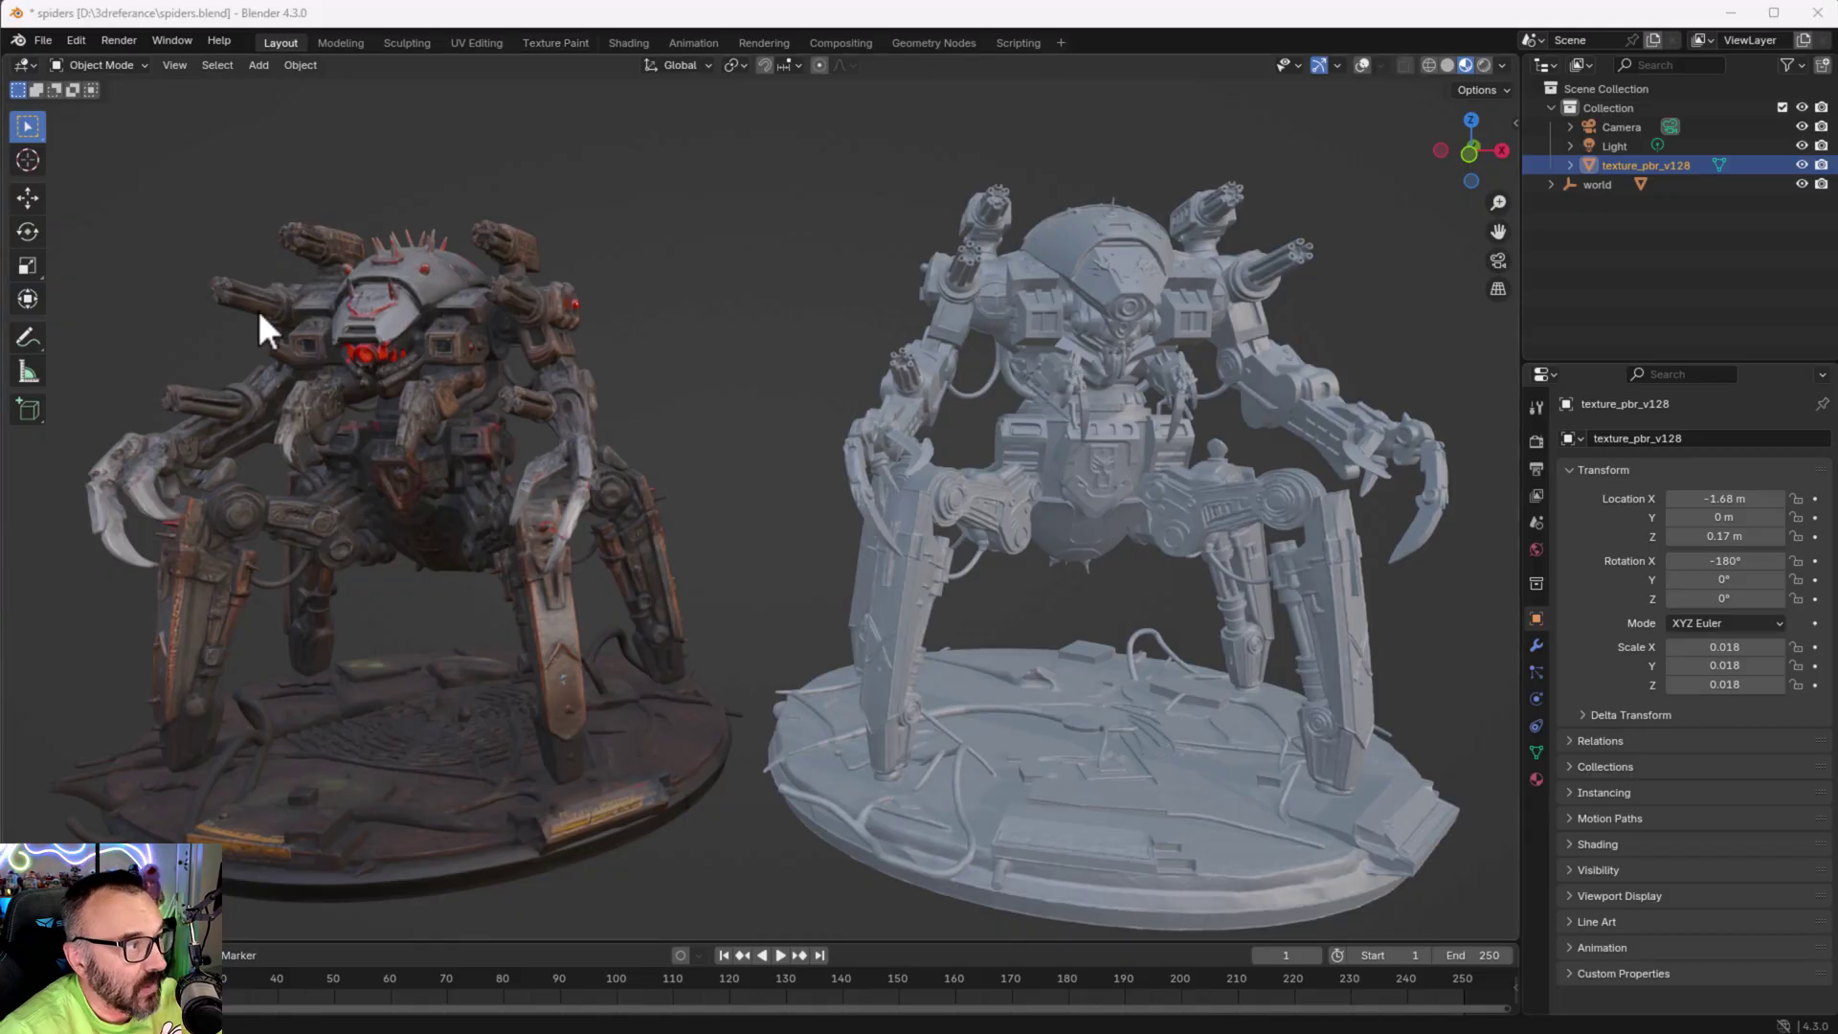
middle_click_drag(1018, 460, 919, 492)
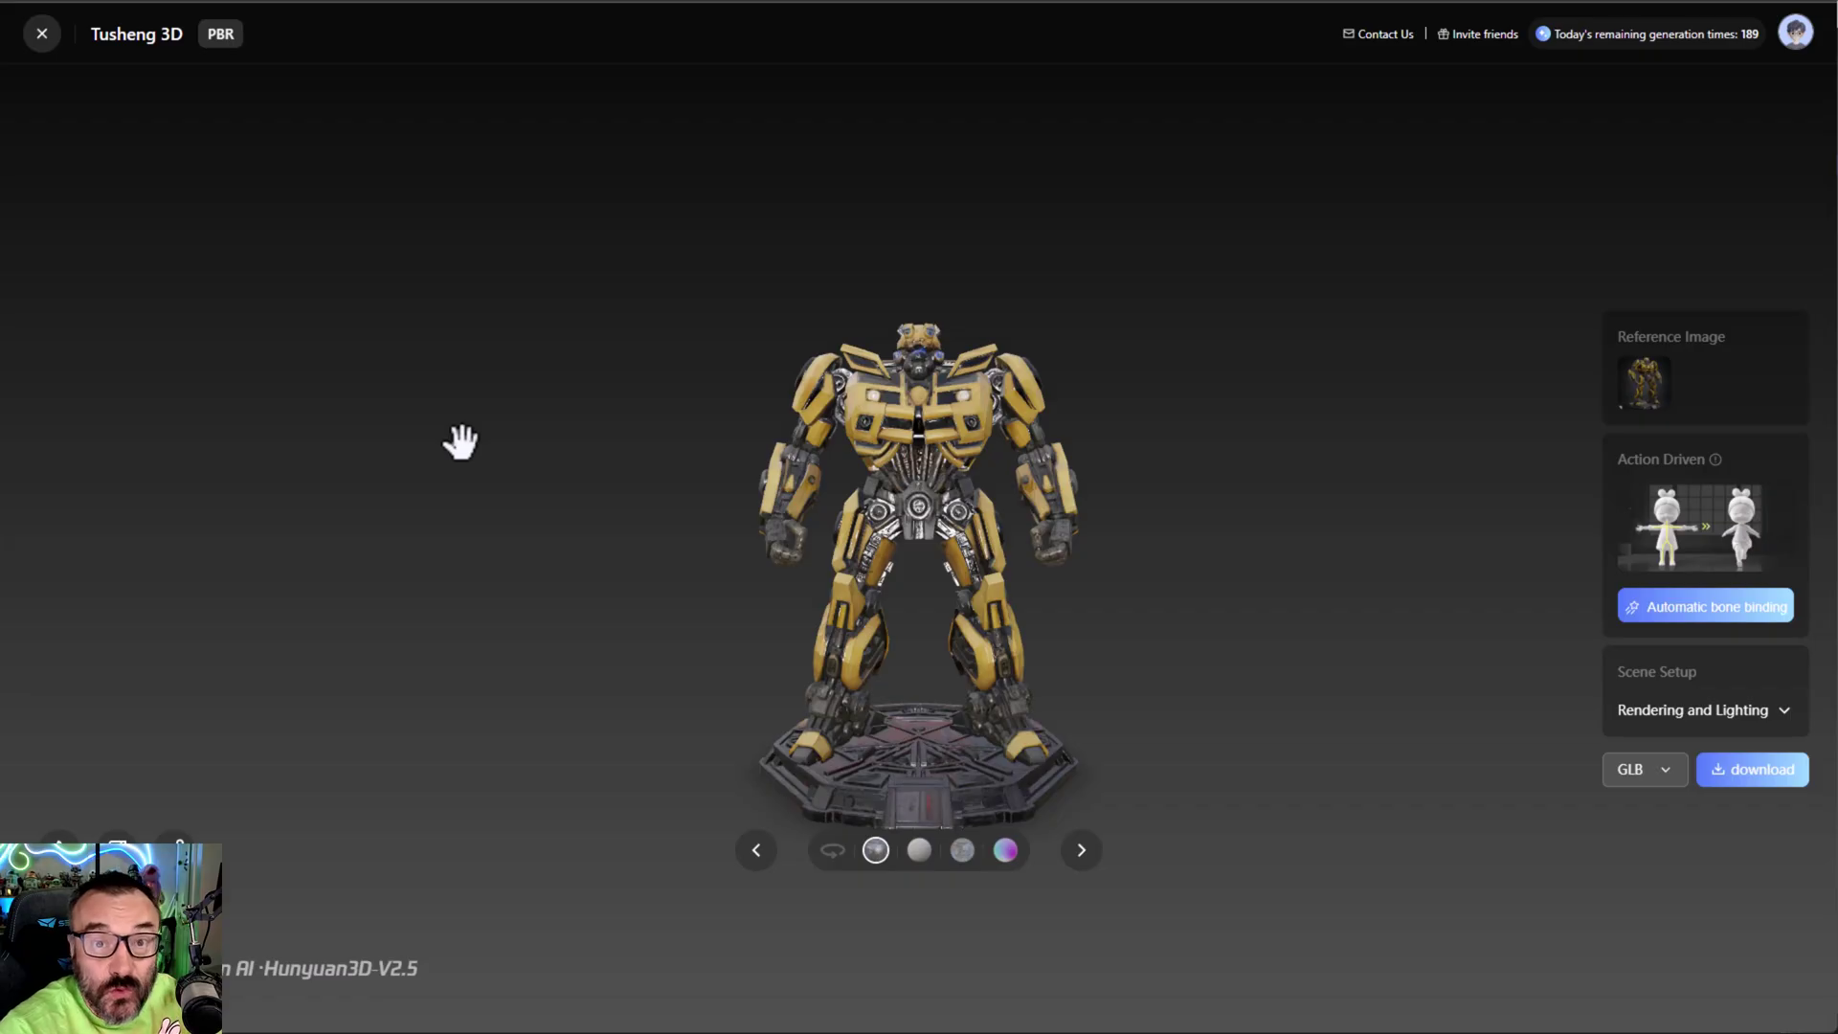
- Switch to the Hunyuan3D viewer and examine the textured yellow robot's torso, legs and base up close
left_click_drag(882, 657, 960, 628)
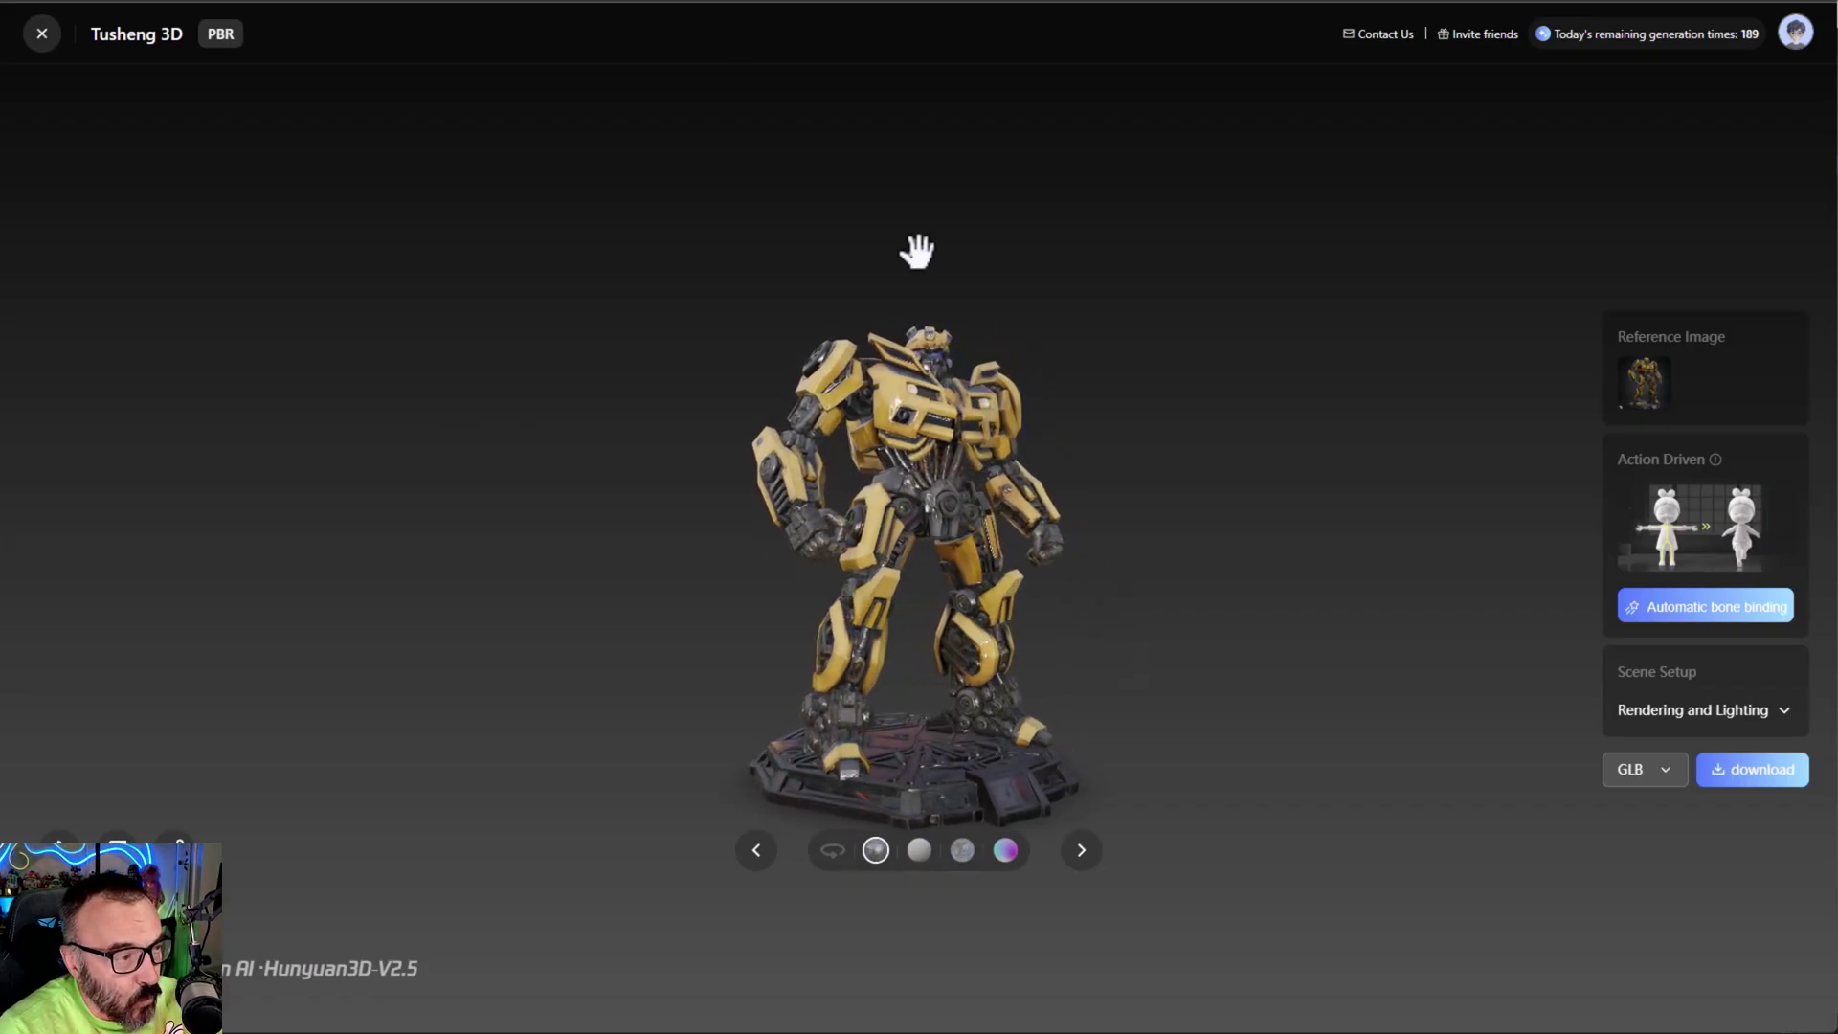
scroll(1005, 348, "up", 5)
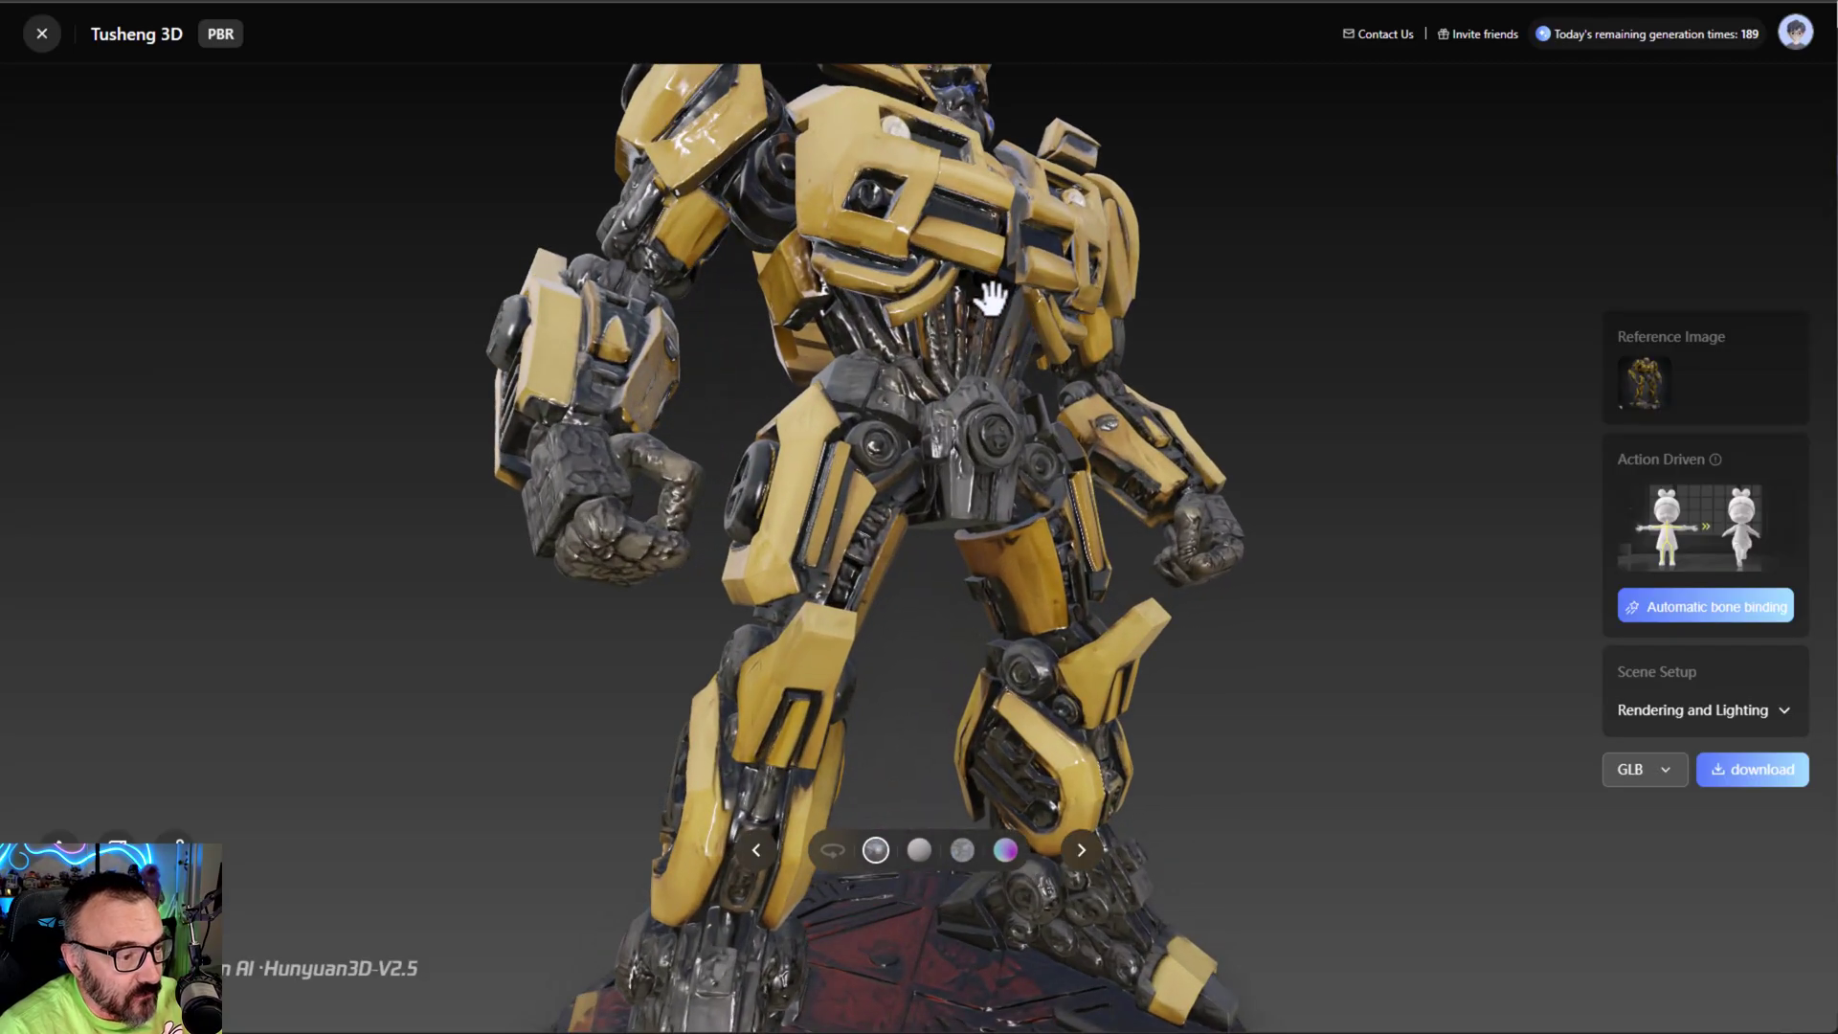
scroll(991, 298, "down", 5)
scroll(977, 370, "up", 5)
left_click_drag(977, 370, 1155, 249)
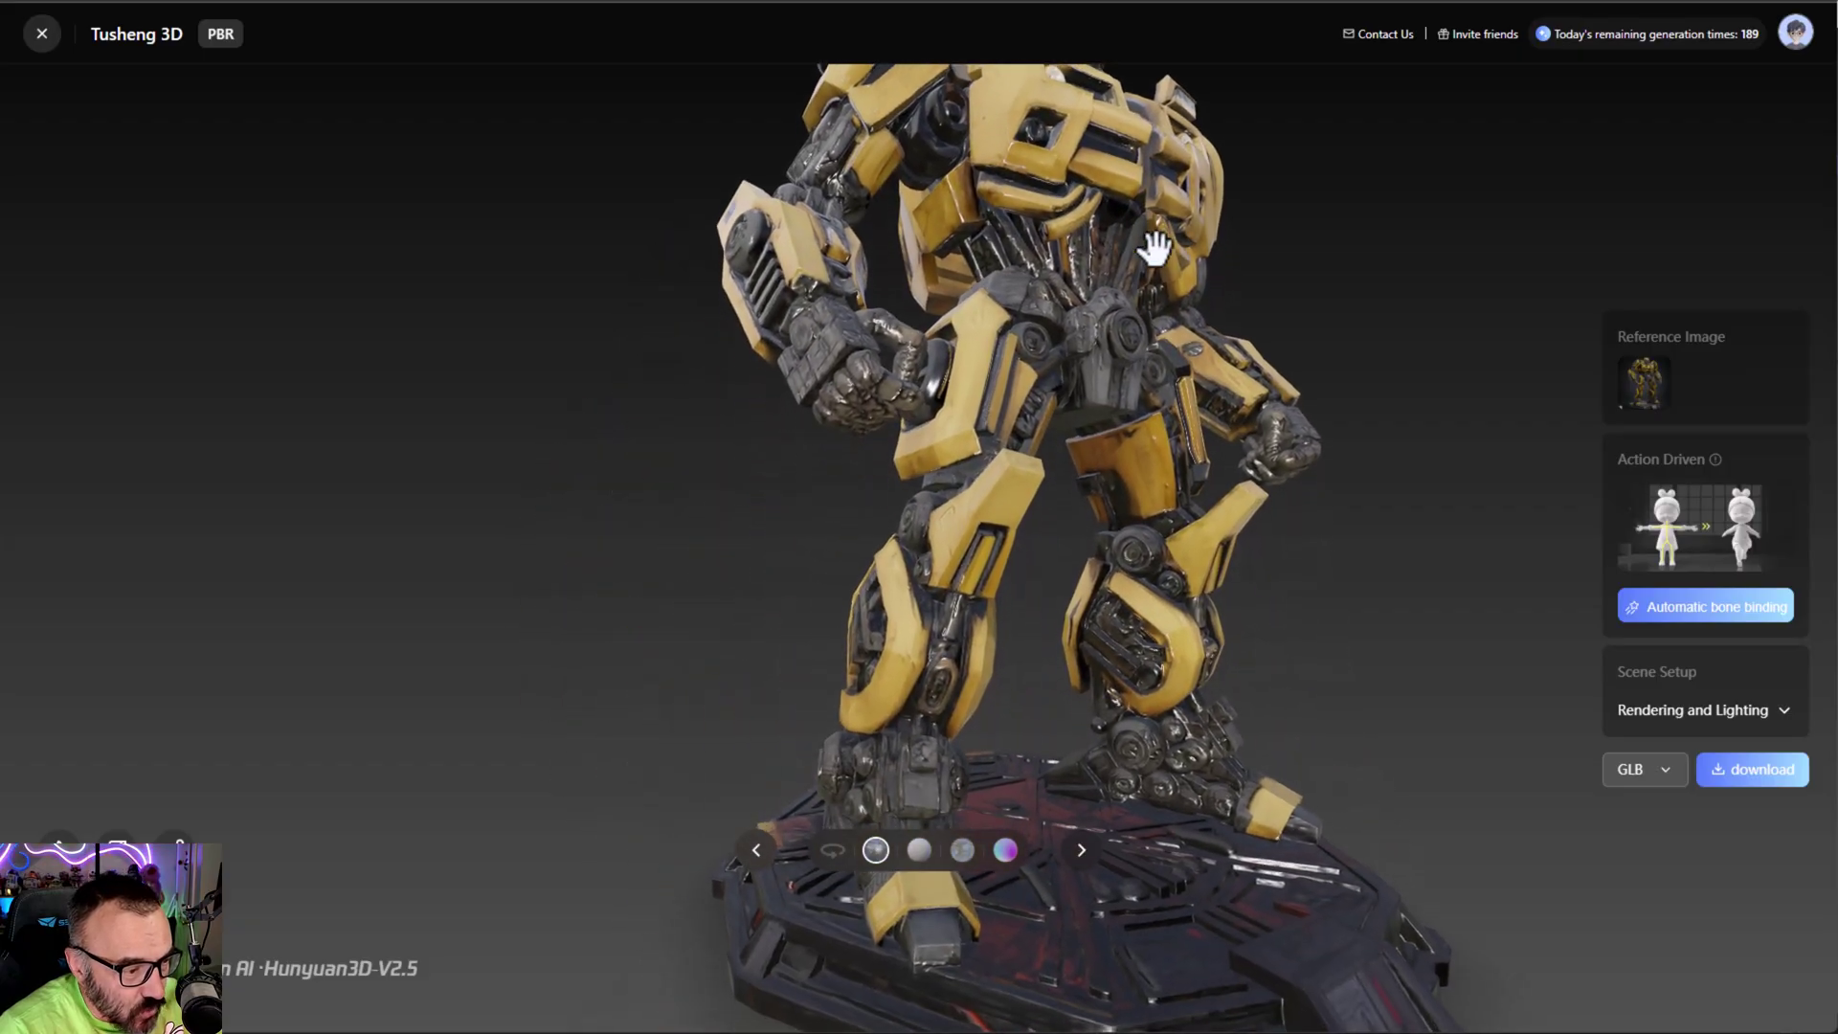
scroll(1156, 249, "down", 6)
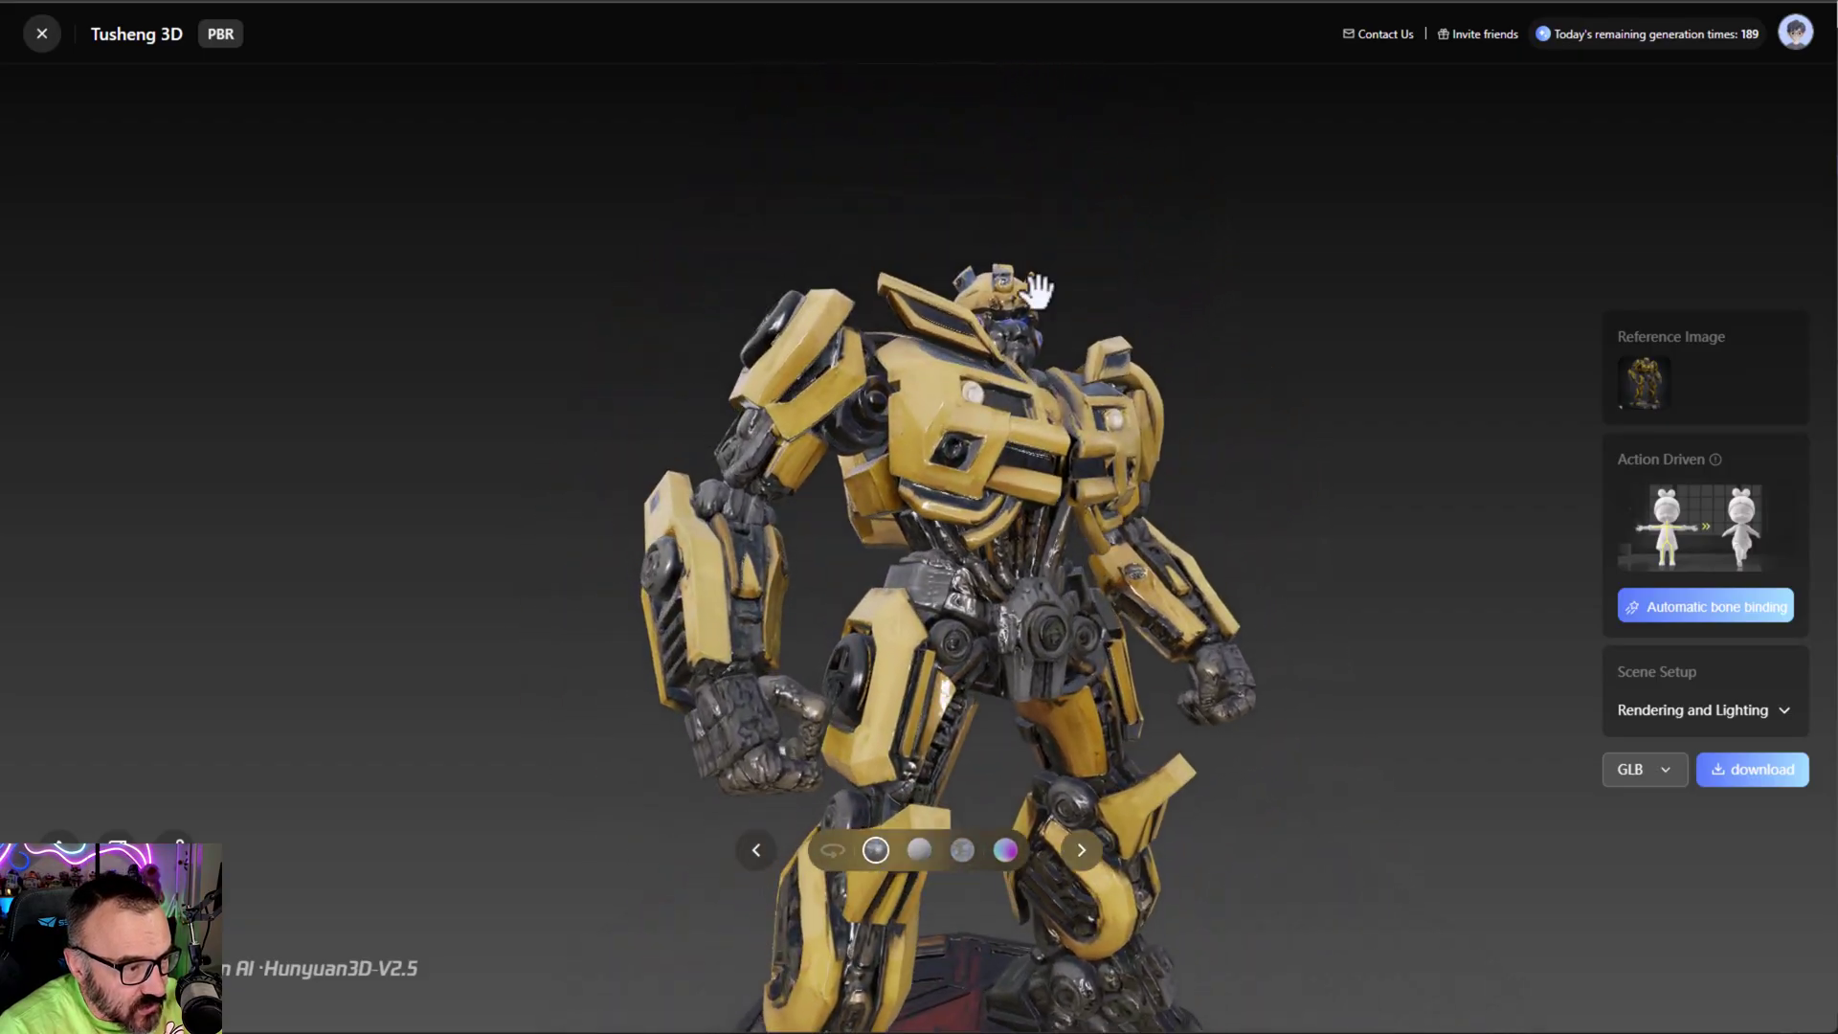
- Examine the textured yellow robot's head, chest and fists up close, and look over the whole figure on its base
left_click_drag(1037, 289, 1079, 497)
scroll(847, 569, "up", 3)
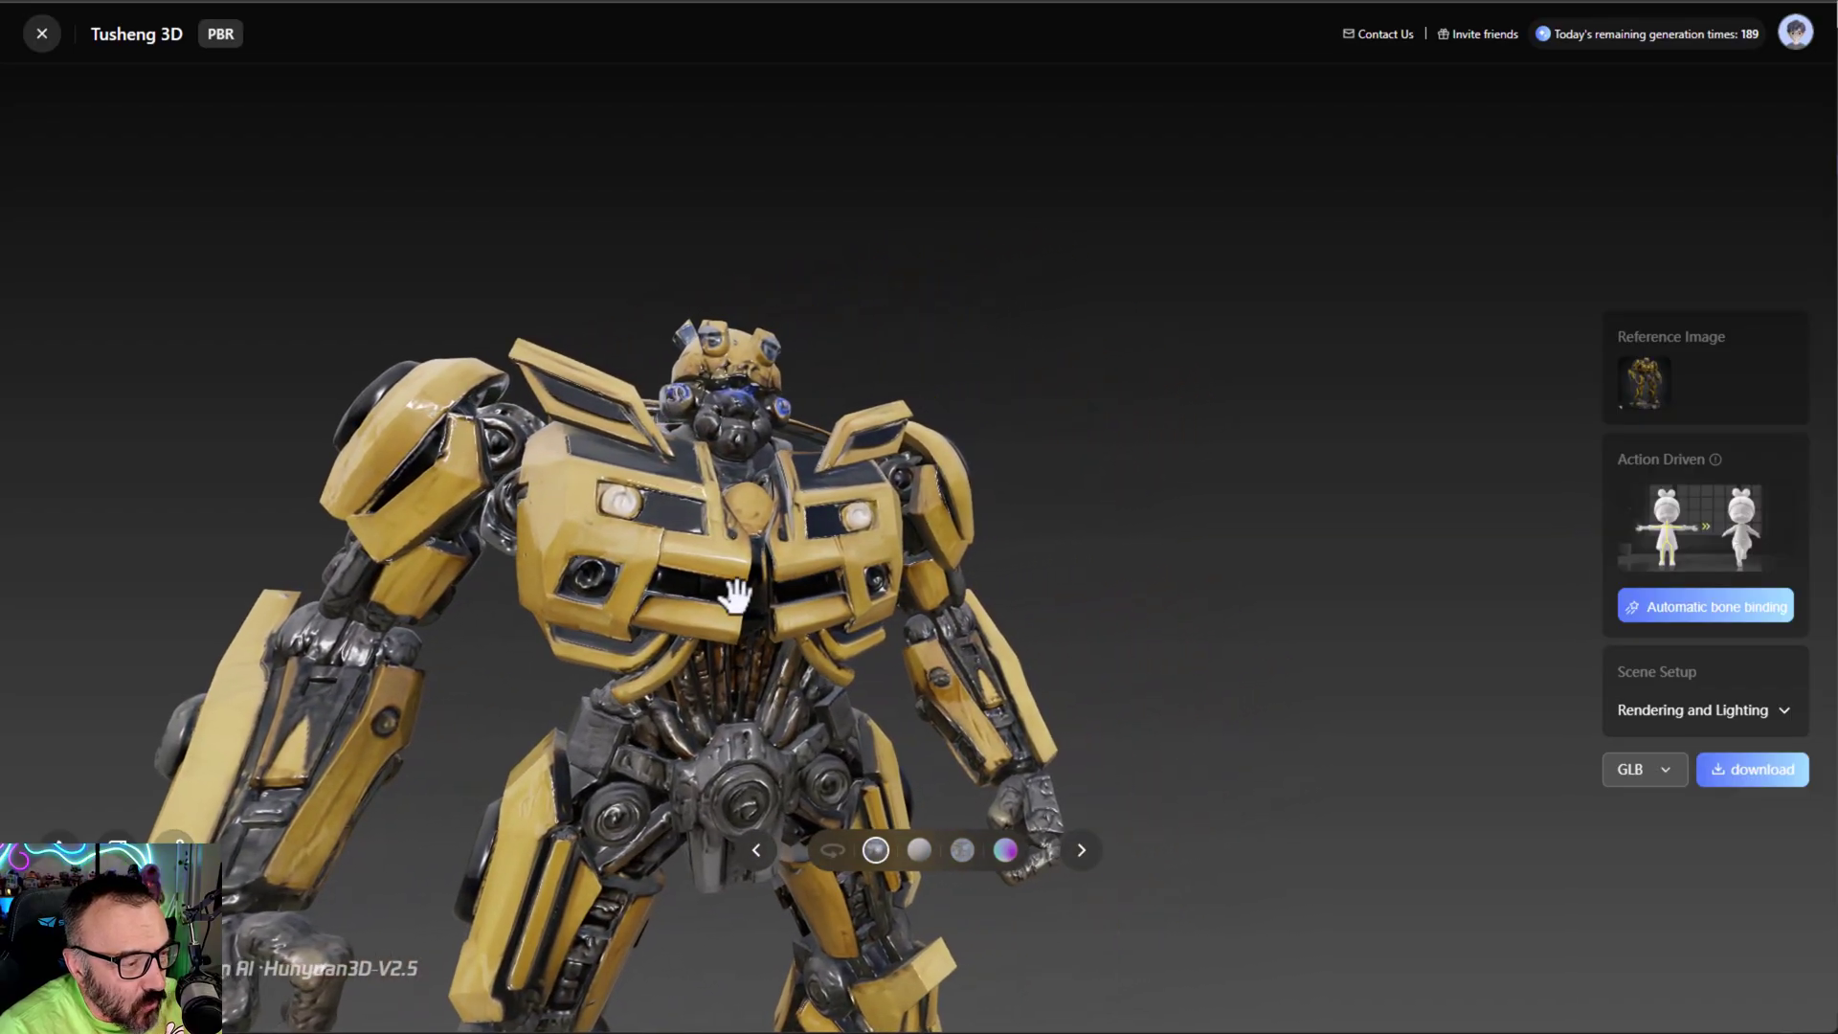
left_click_drag(735, 595, 910, 546)
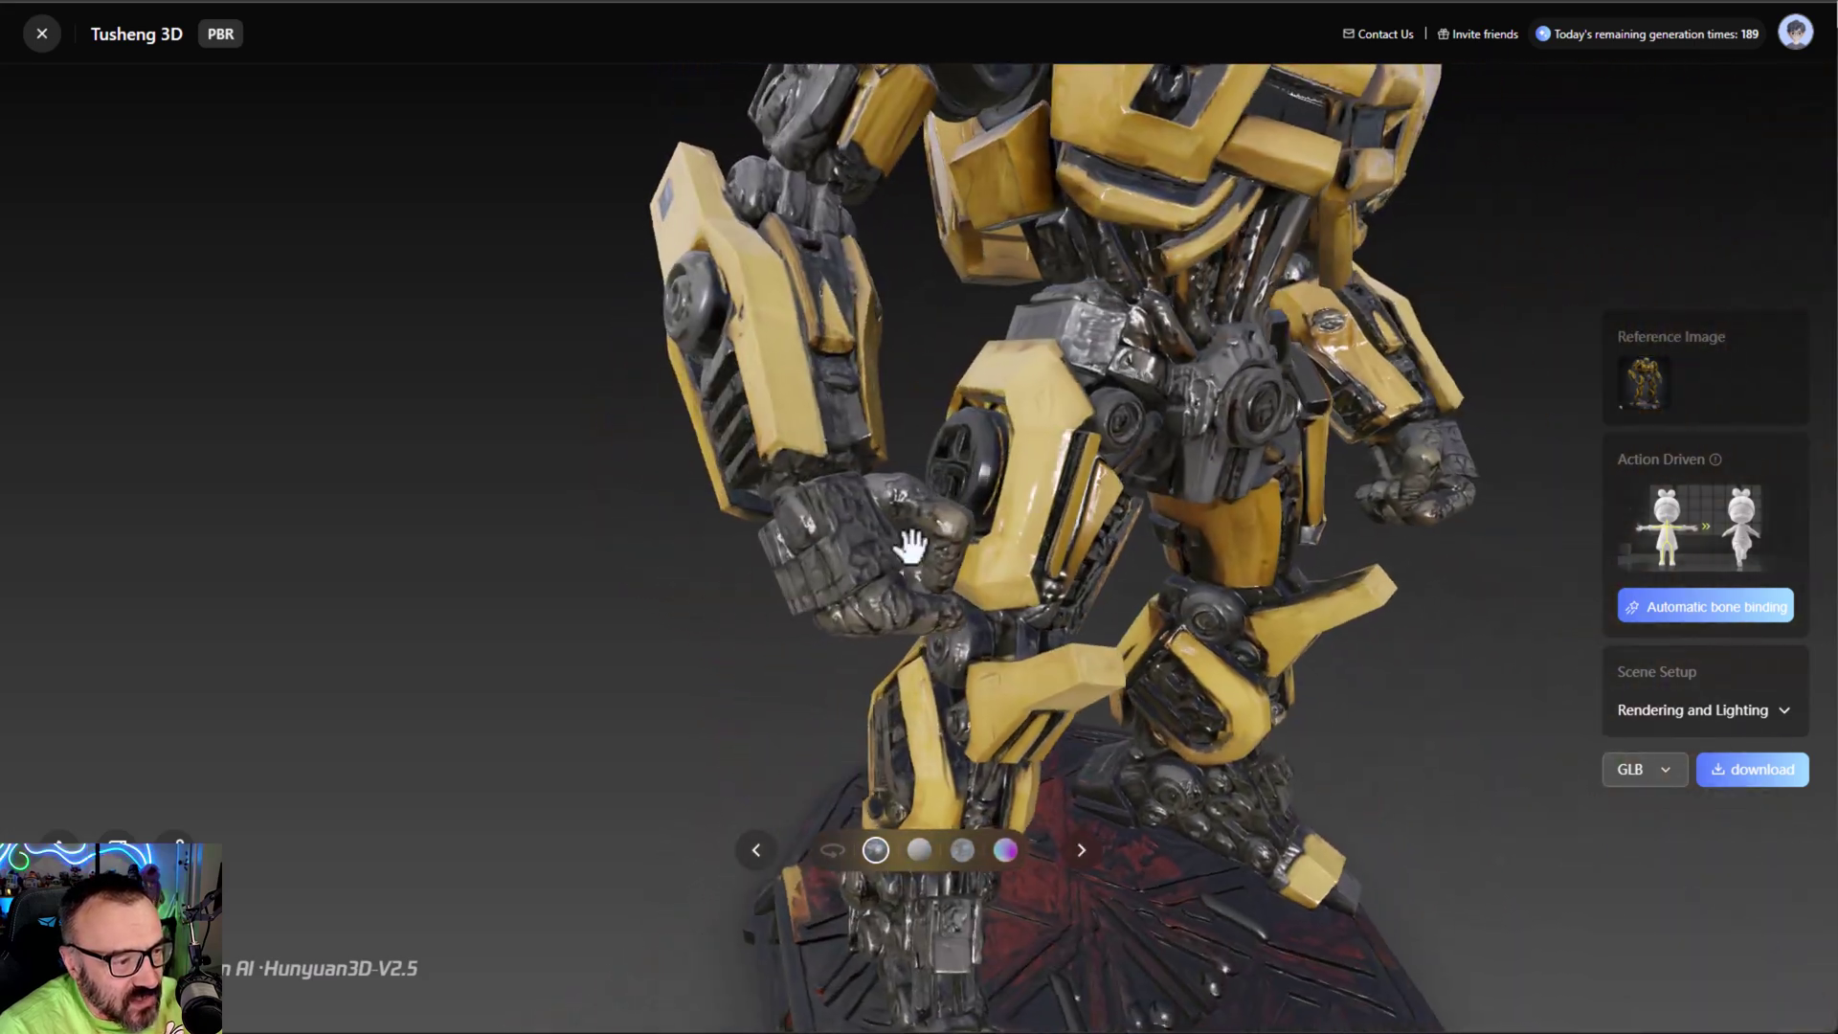
scroll(1047, 555, "down", 5)
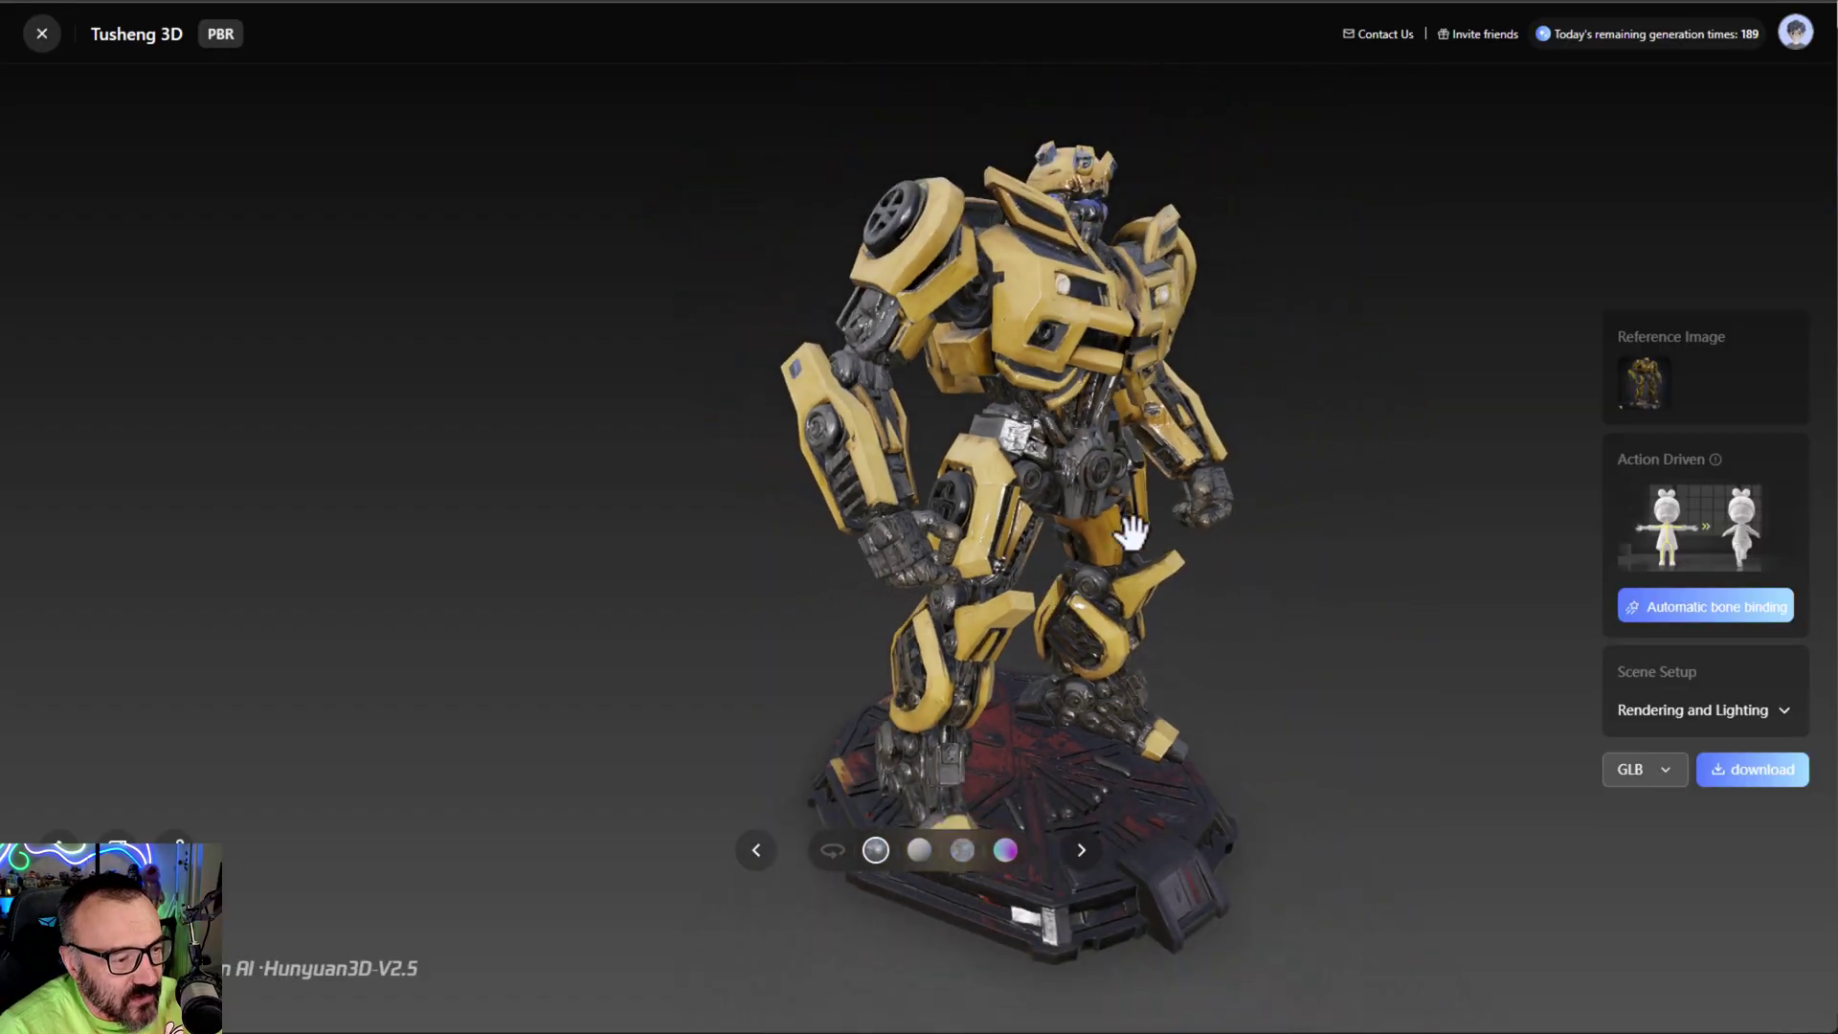
left_click_drag(1130, 532, 1026, 475)
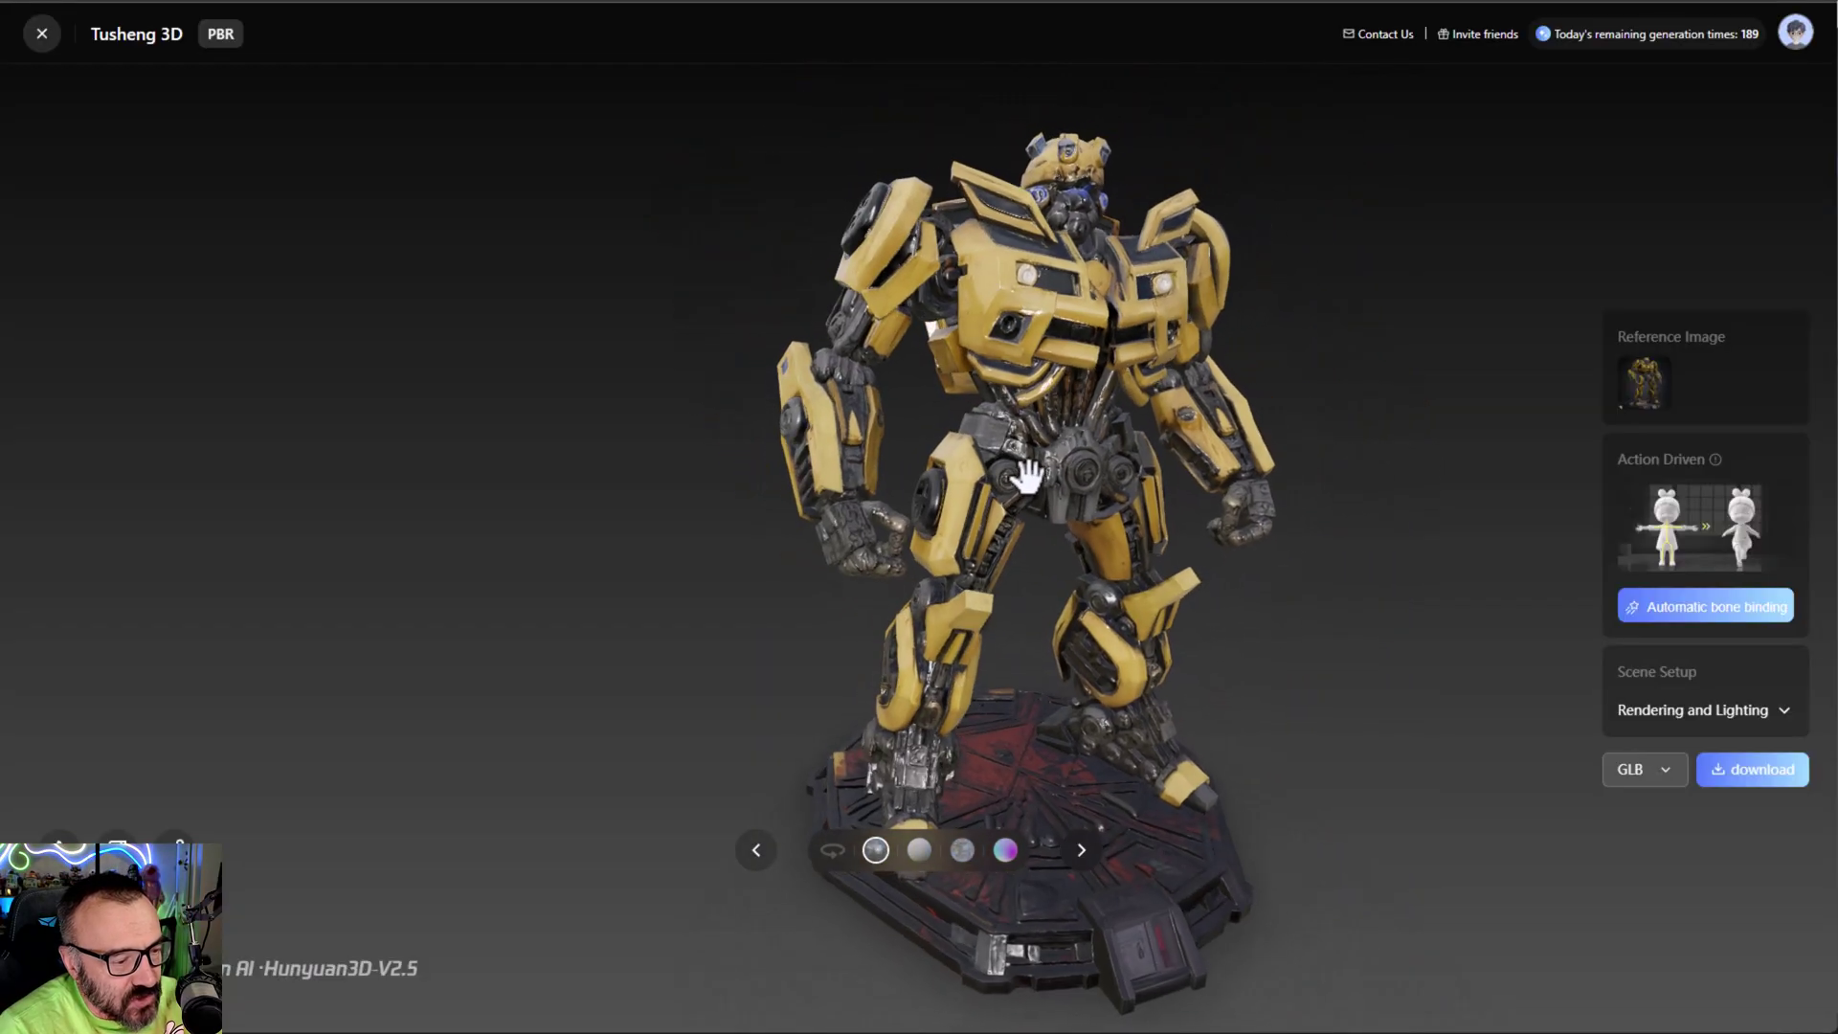
scroll(1027, 476, "down", 6)
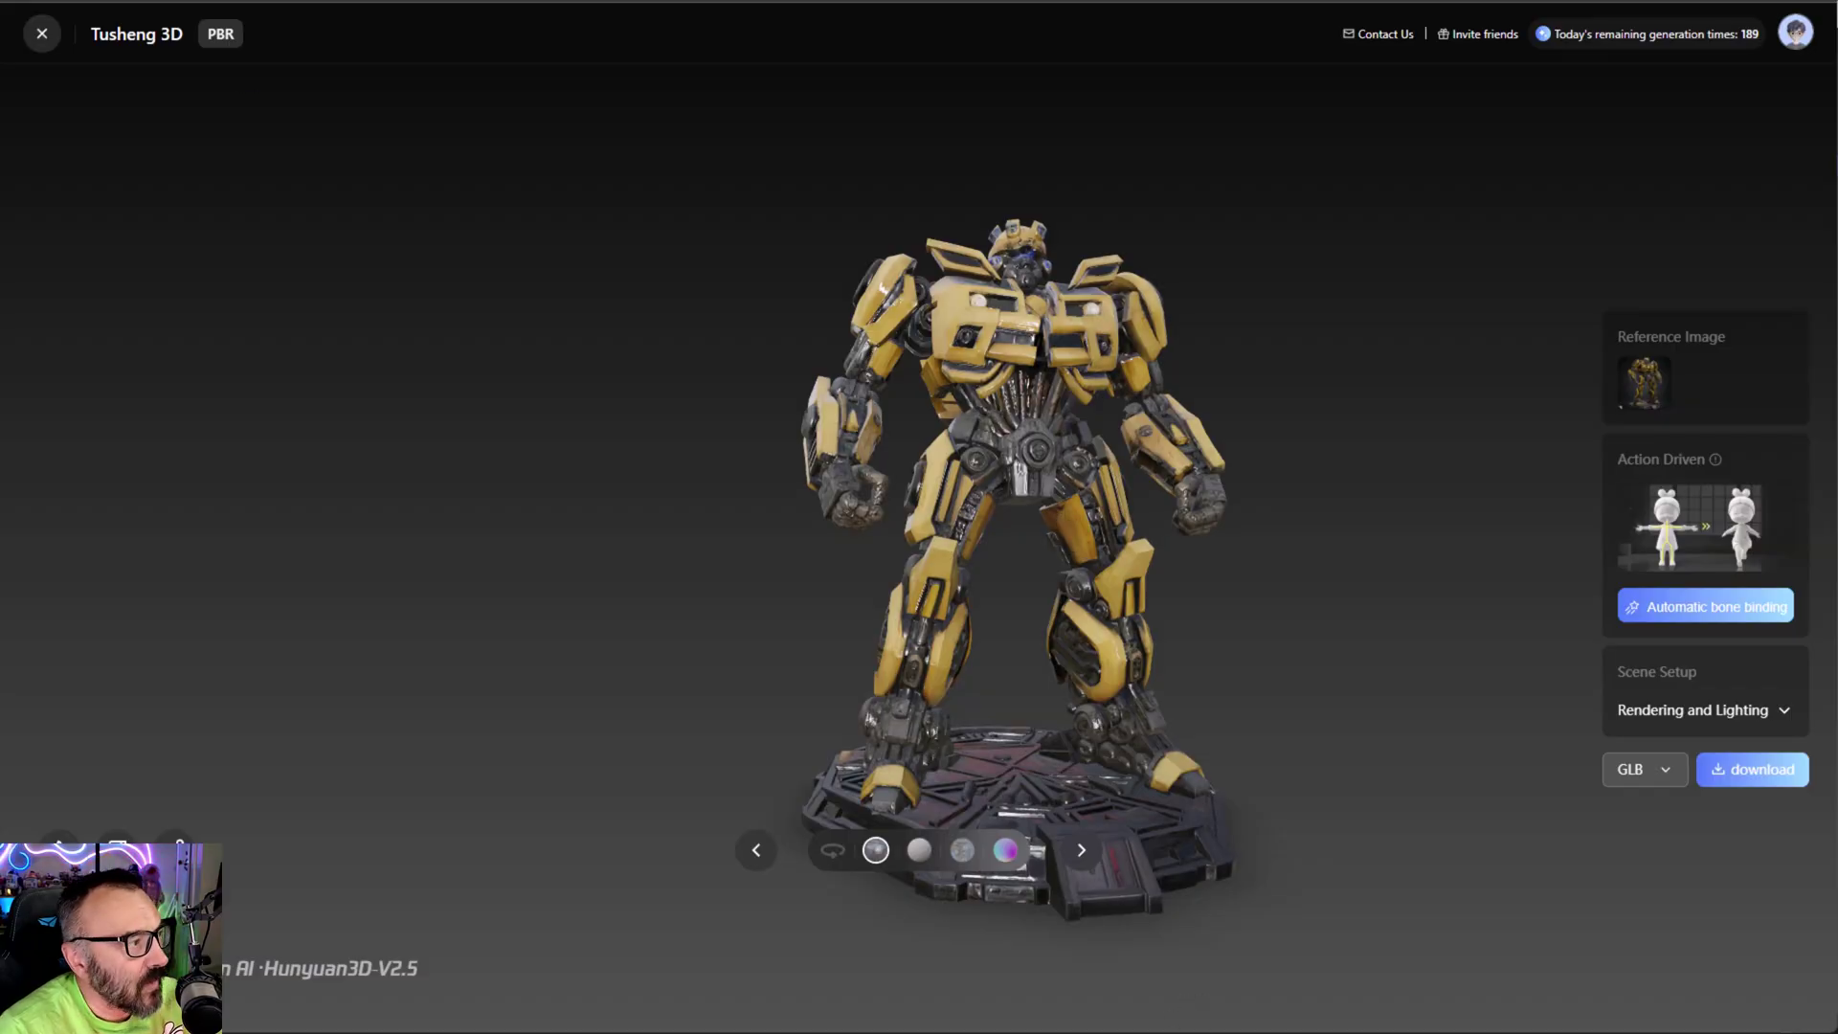
key("alt+Tab")
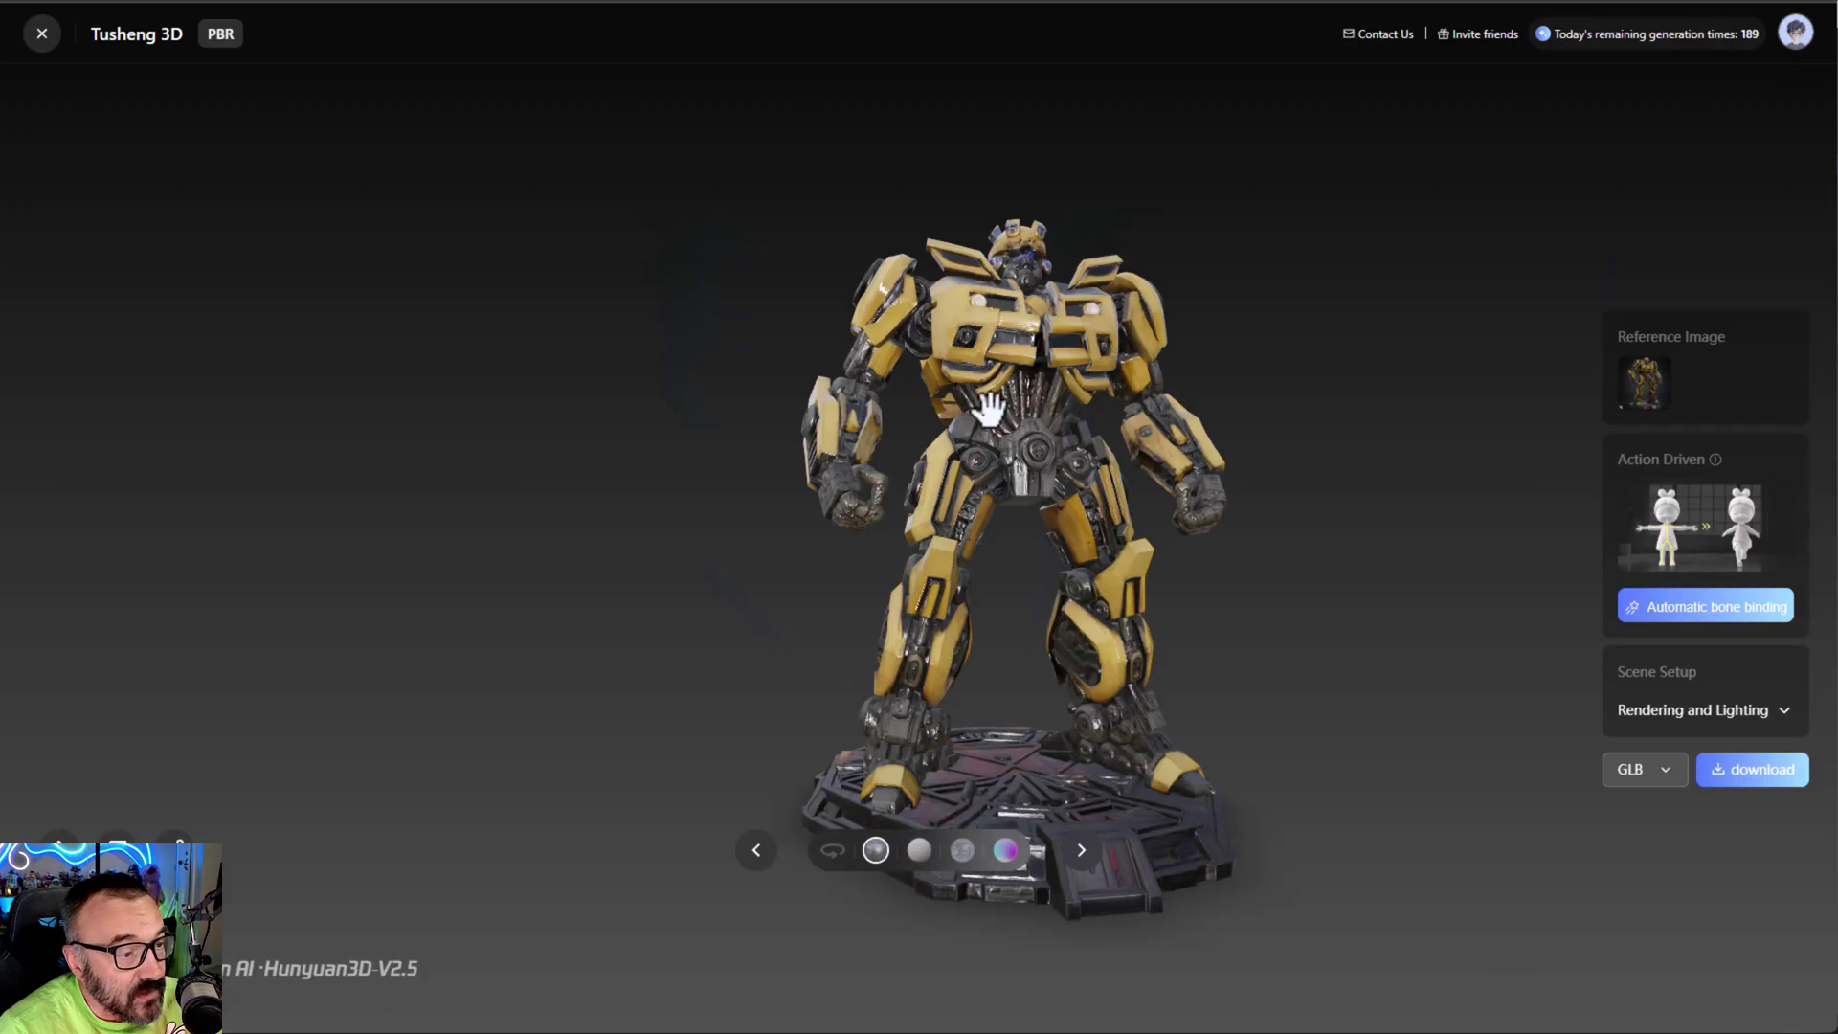
left_click_drag(986, 399, 1031, 436)
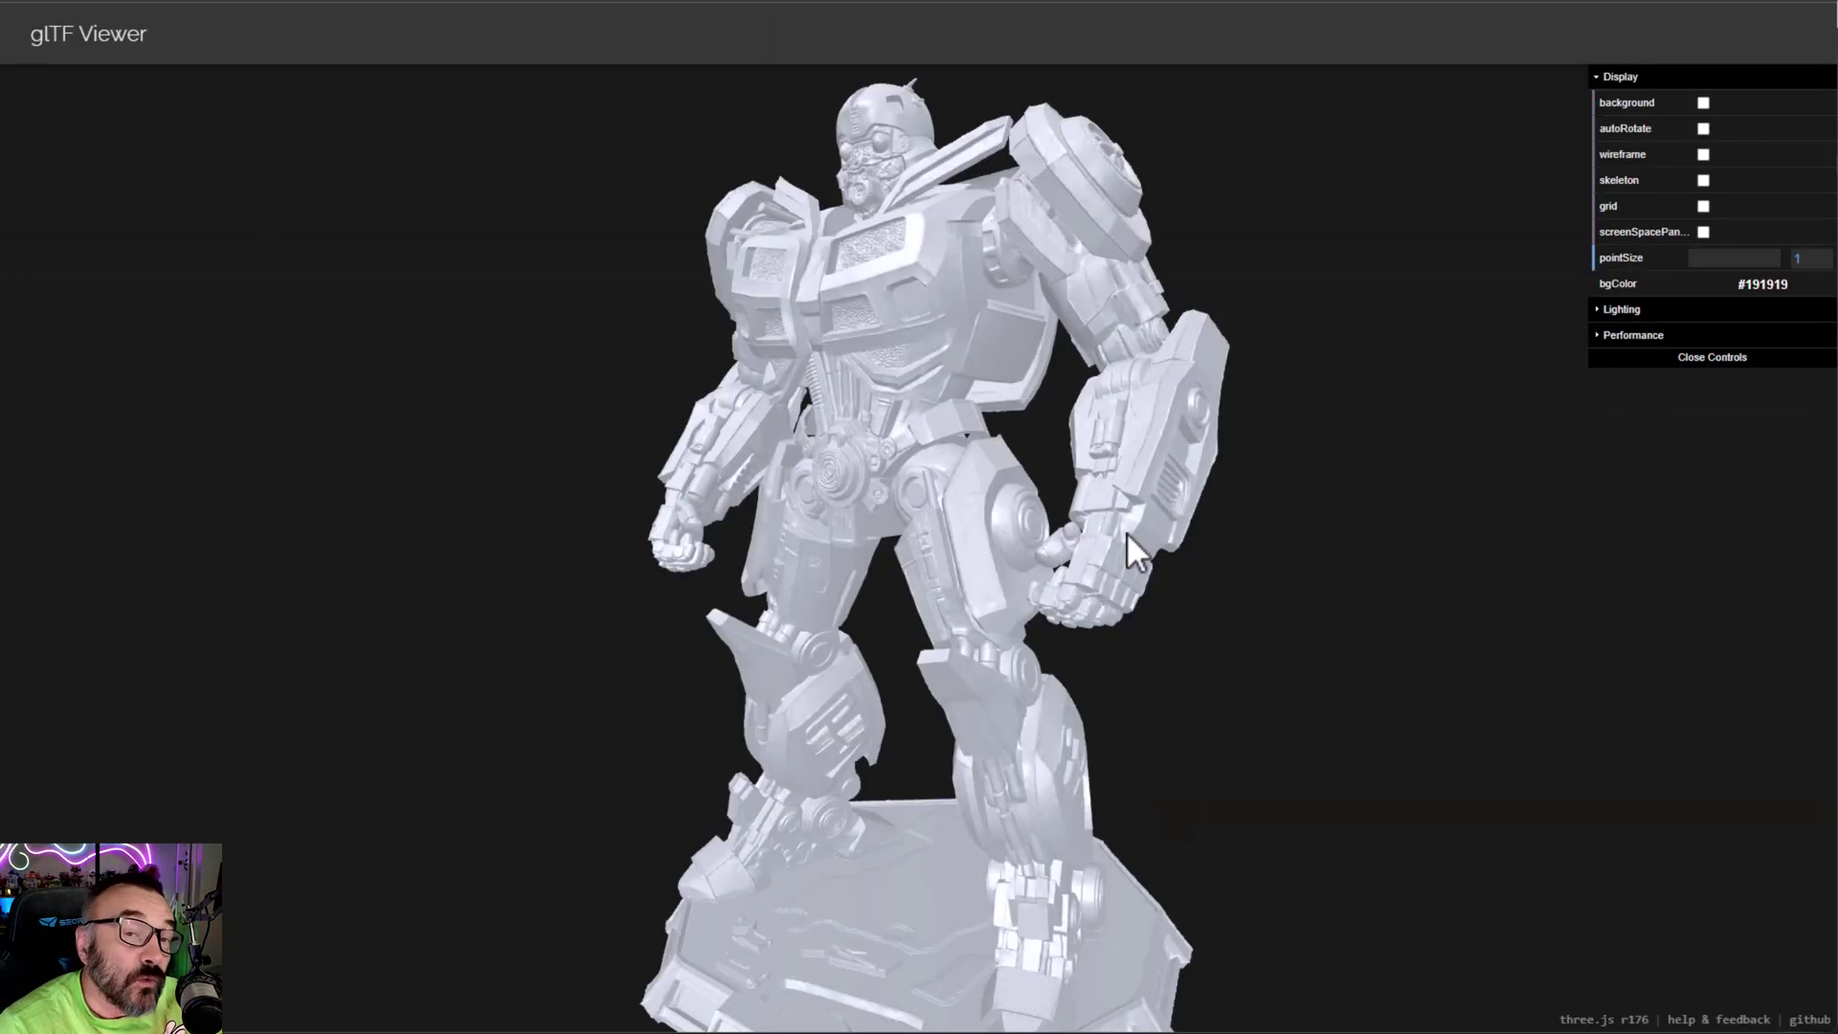
- Examine the untextured robot's chest, face and torso from the front
left_click_drag(878, 644, 1046, 685)
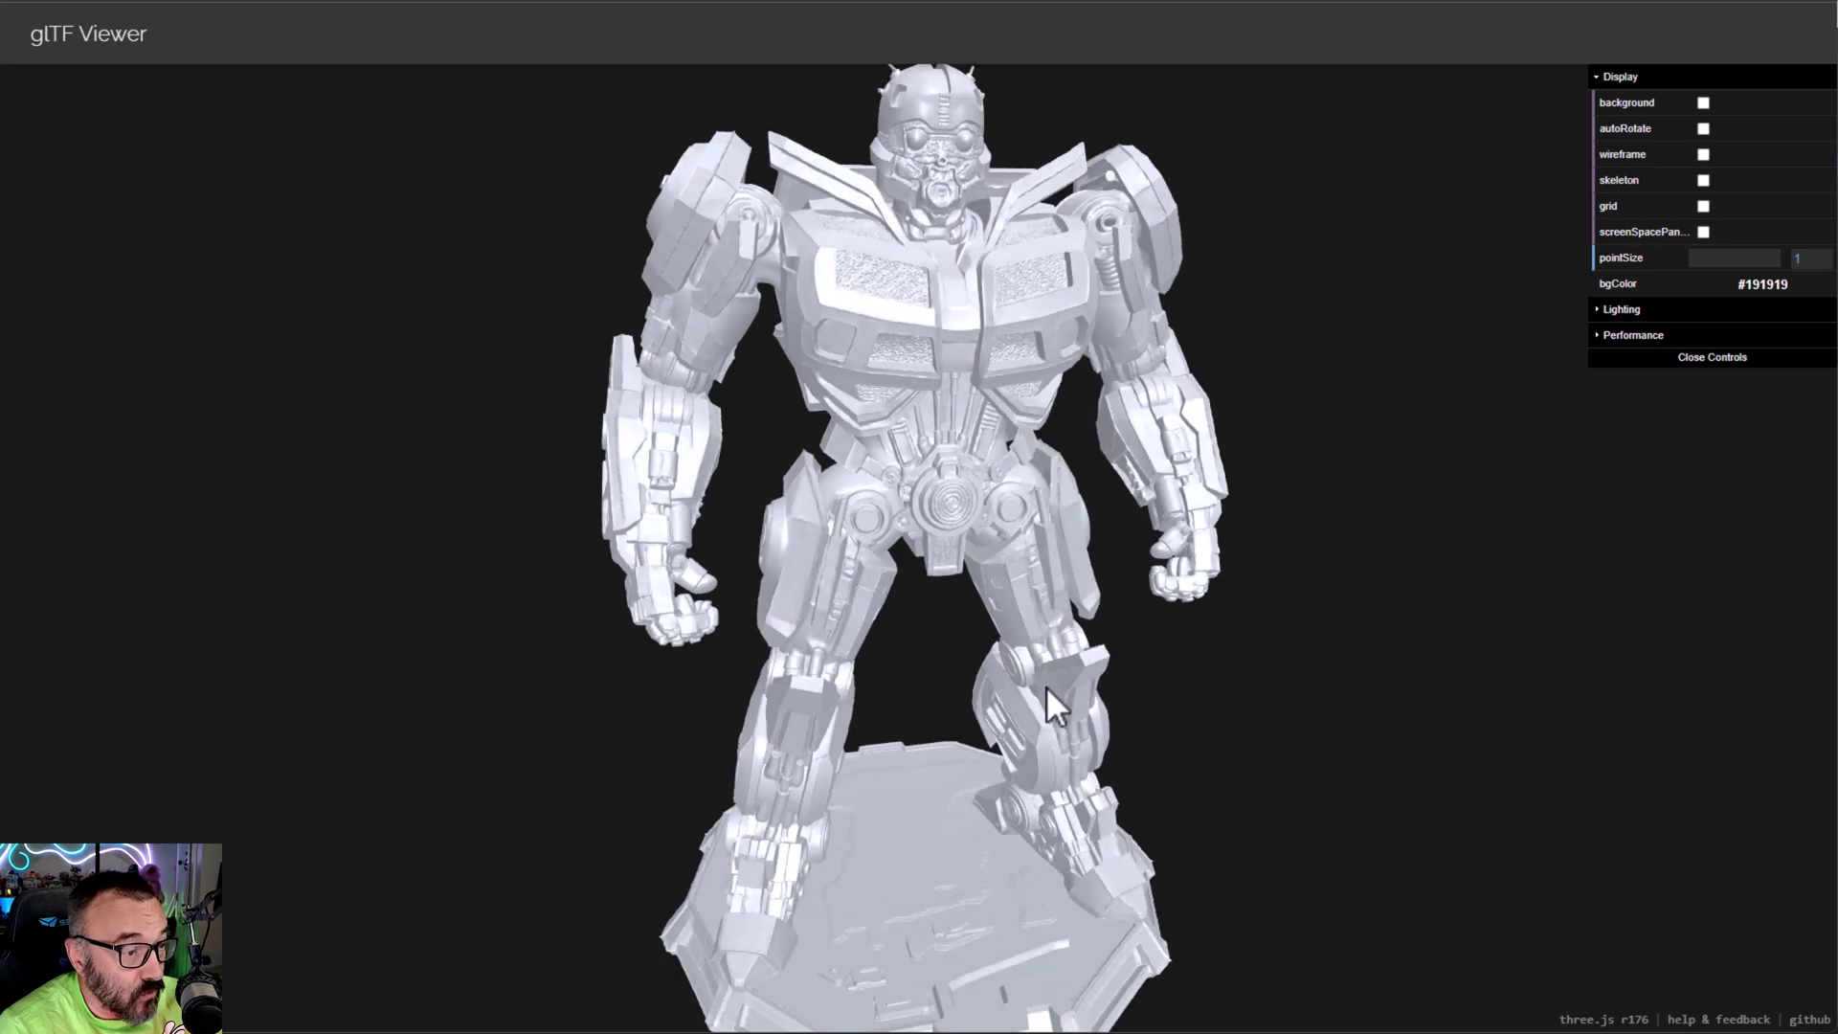
left_click_drag(985, 247, 1062, 379)
scroll(1063, 374, "up", 1)
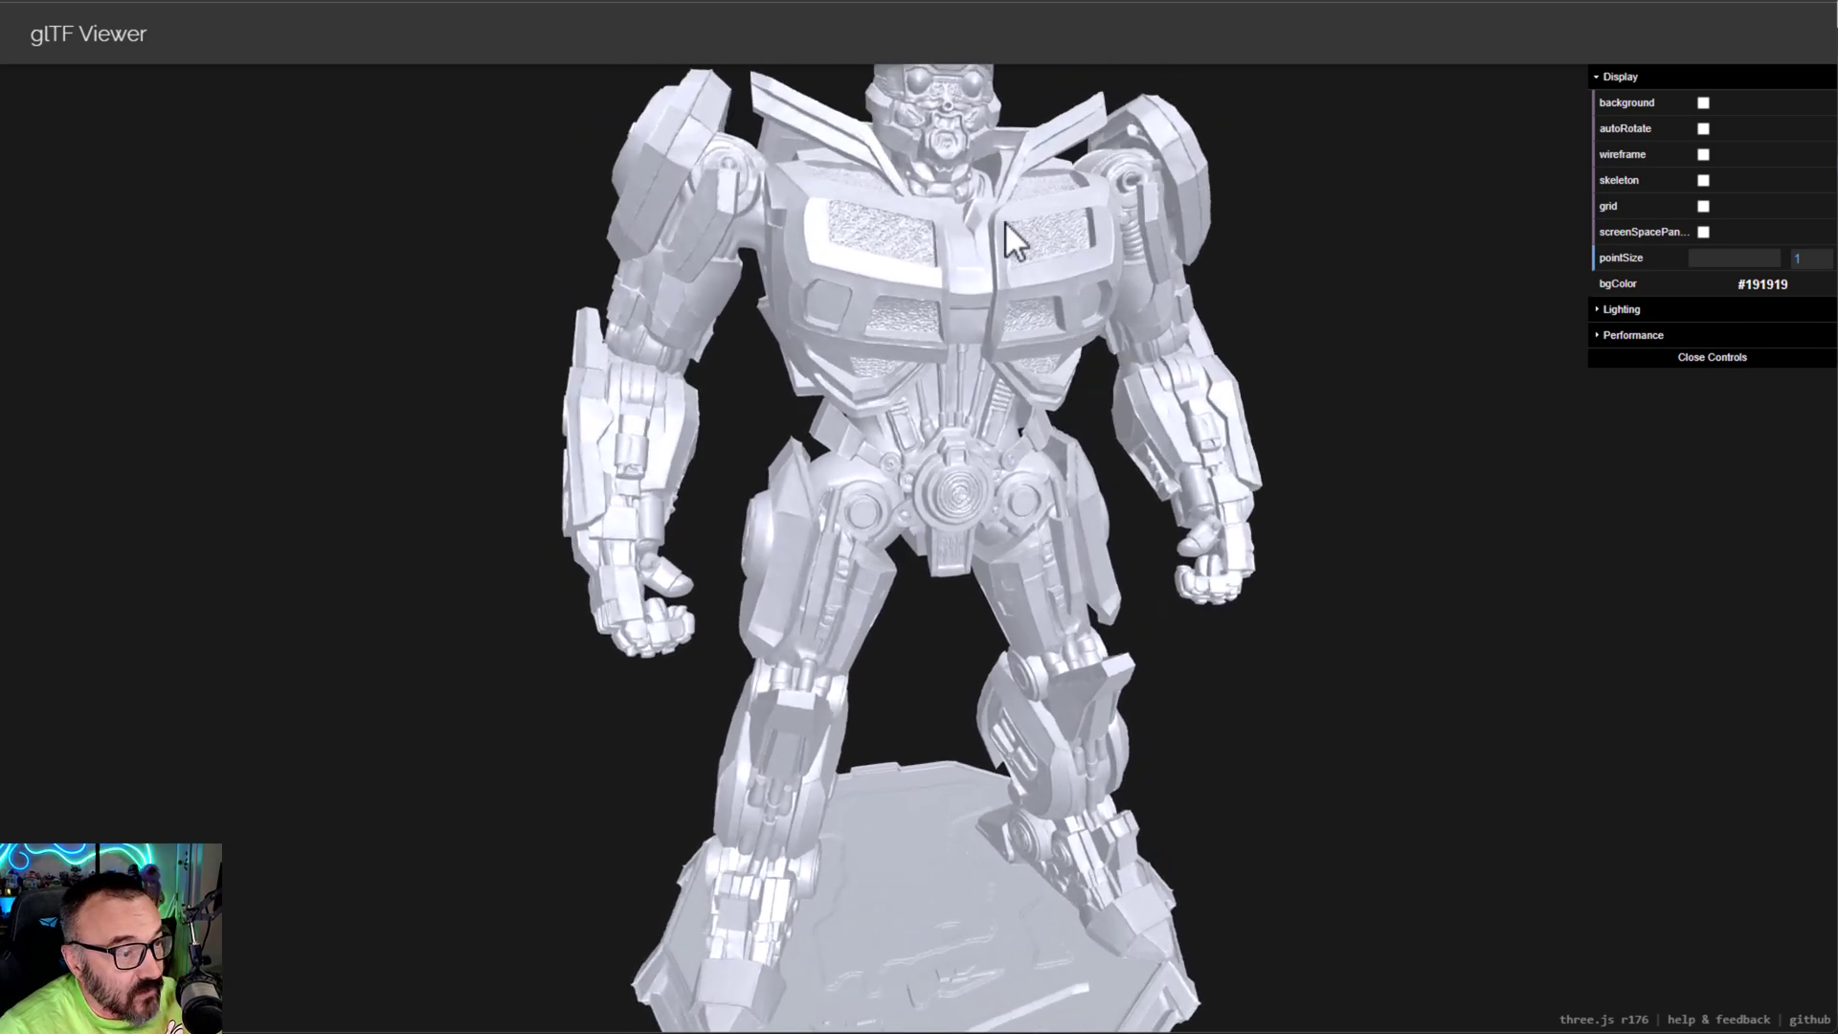
left_click_drag(1004, 220, 1038, 241)
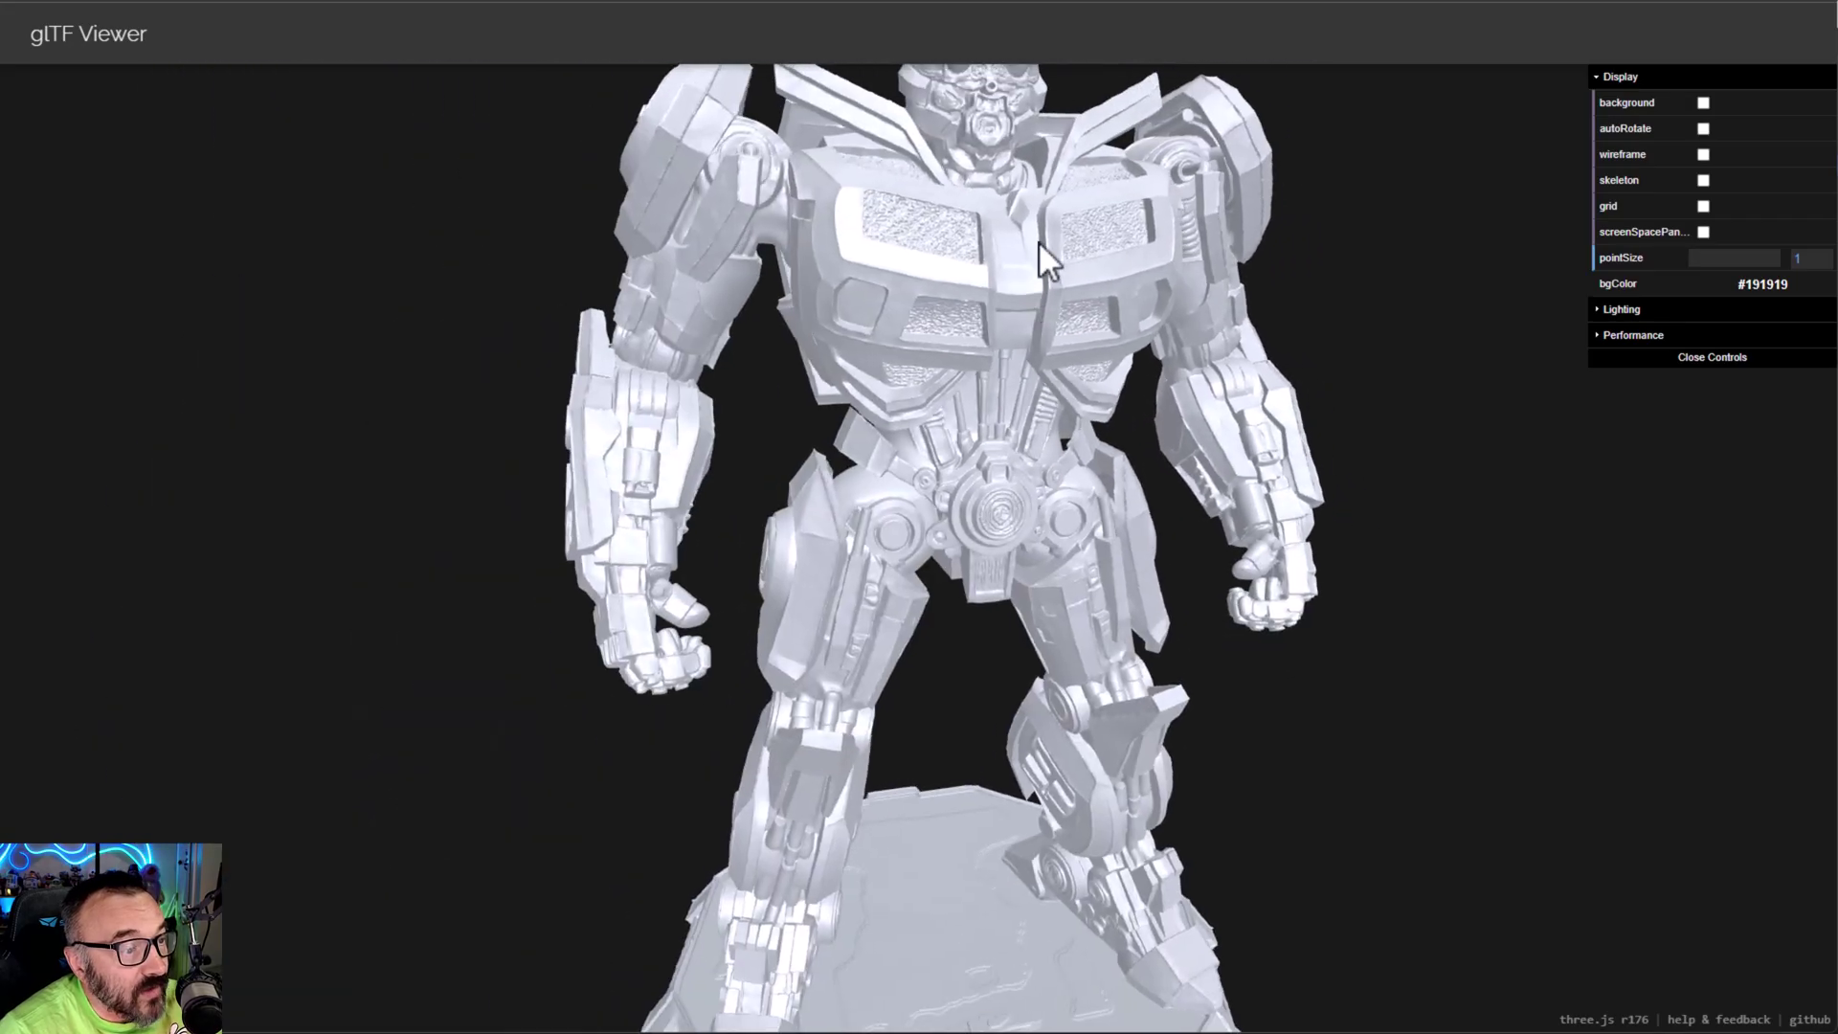
scroll(1025, 383, "up", 5)
scroll(1099, 640, "down", 7)
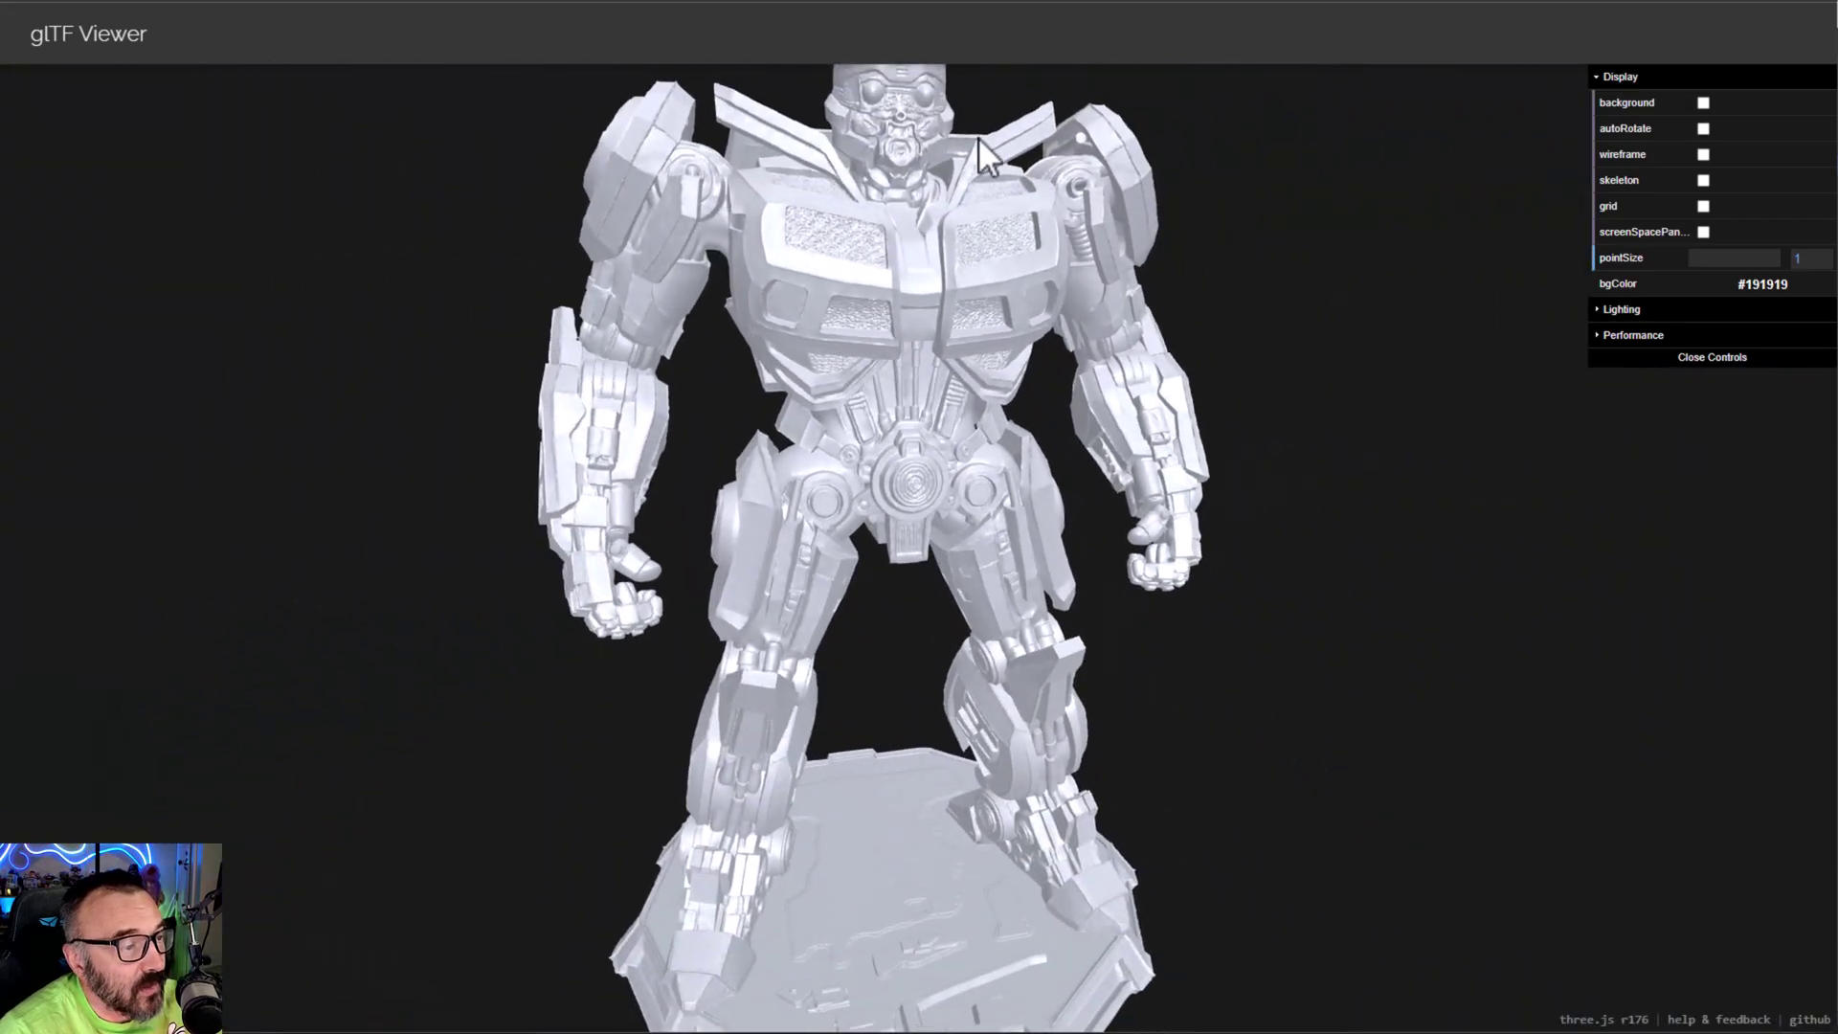
- Examine the untextured robot's fists, forearm and leg armour up close from the side and the front
left_click_drag(978, 136, 1042, 172)
scroll(1065, 343, "up", 6)
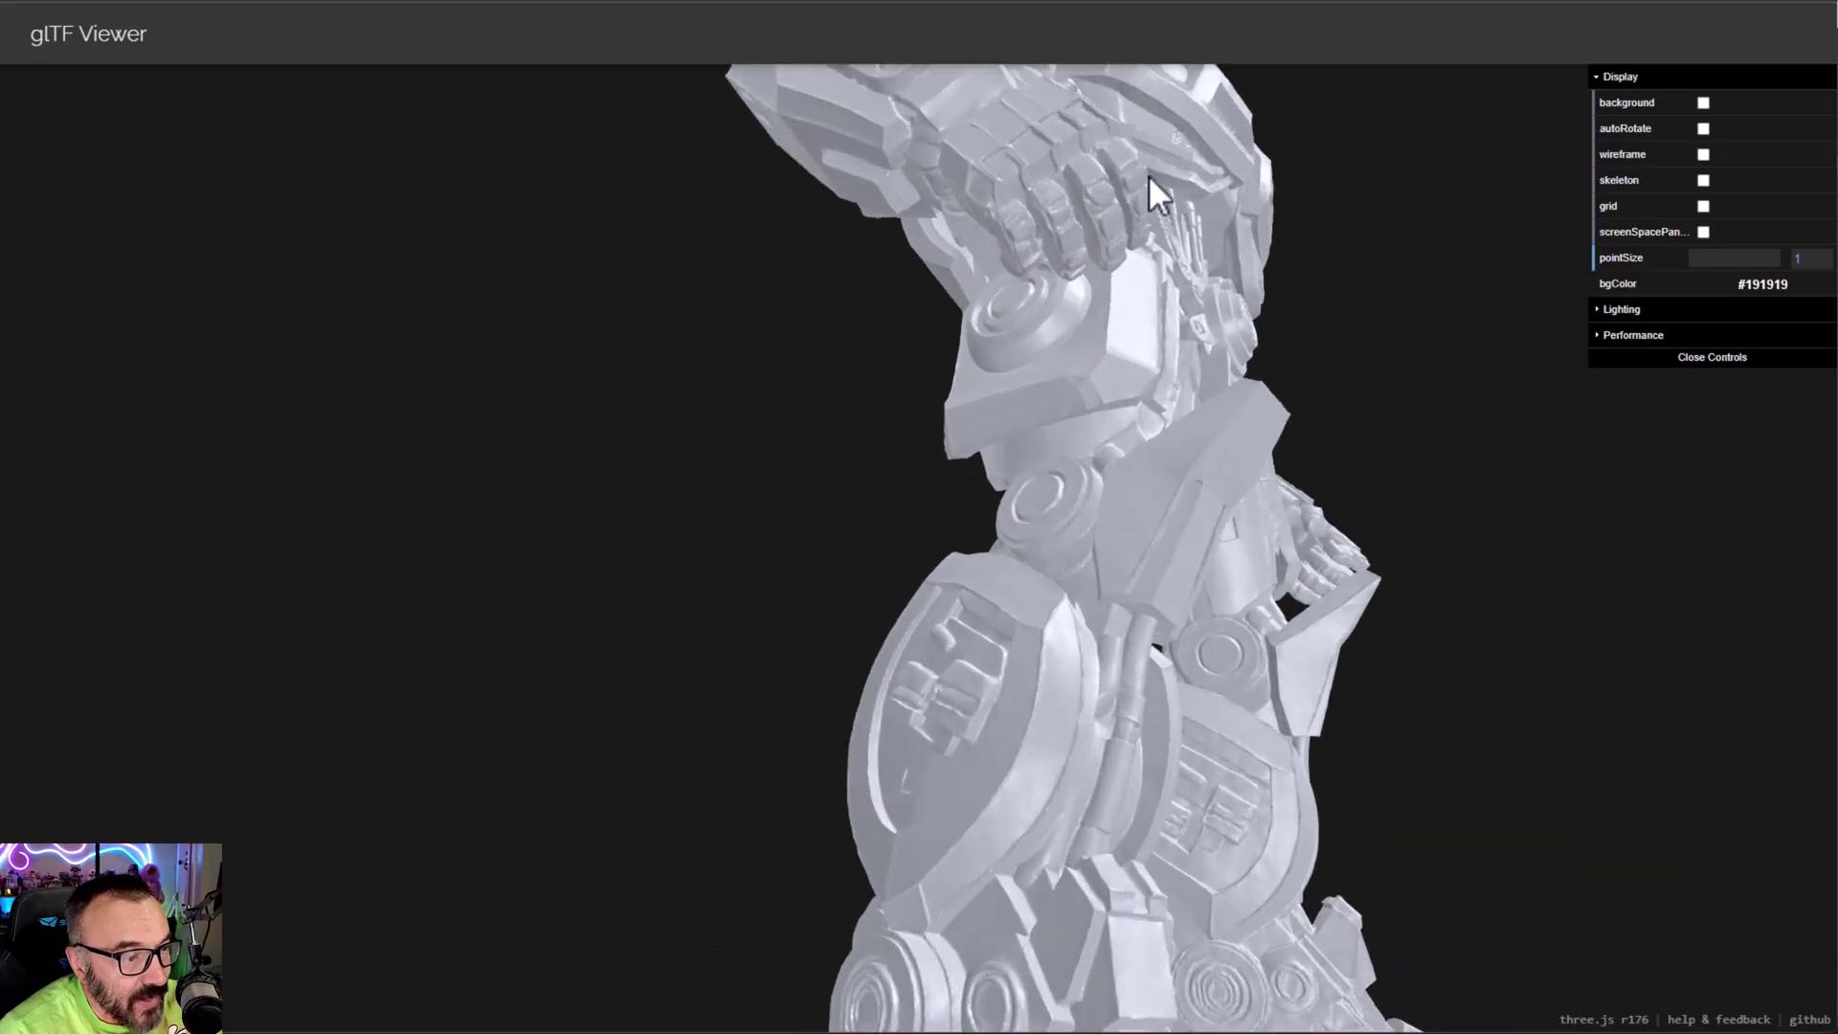
left_click_drag(1175, 267, 1211, 347)
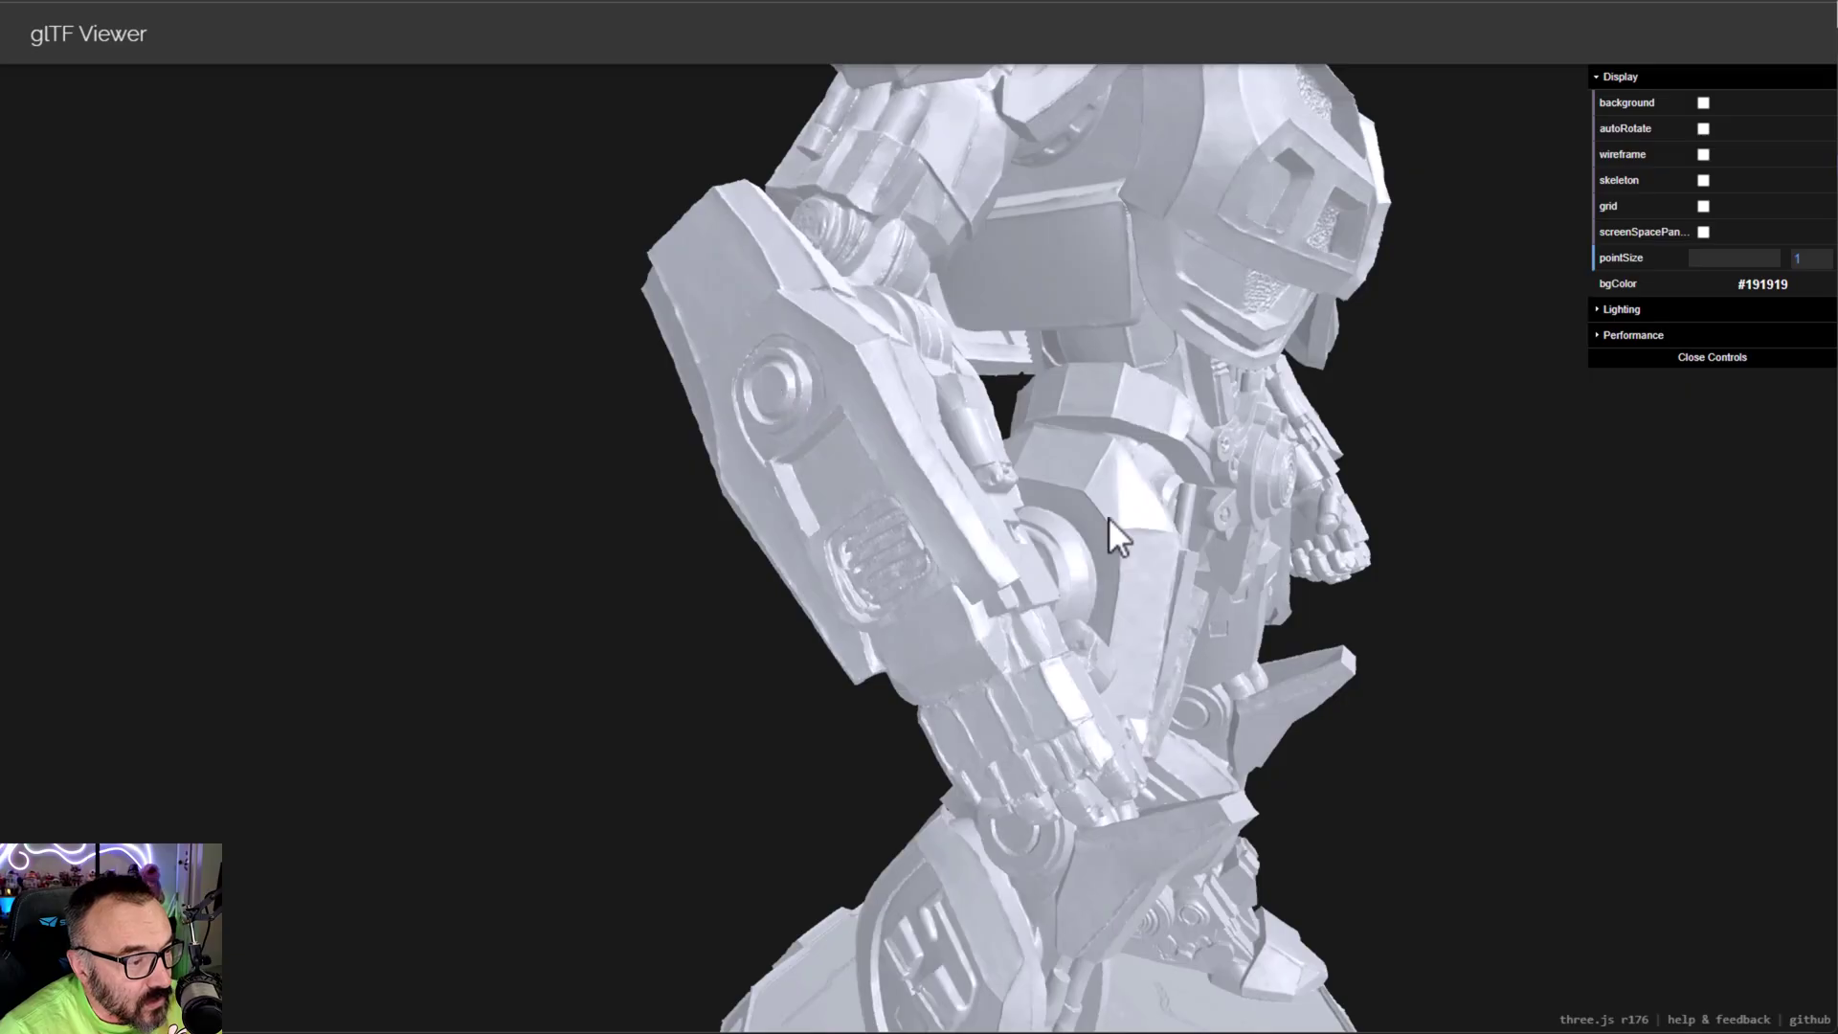
left_click_drag(1107, 515, 1073, 498)
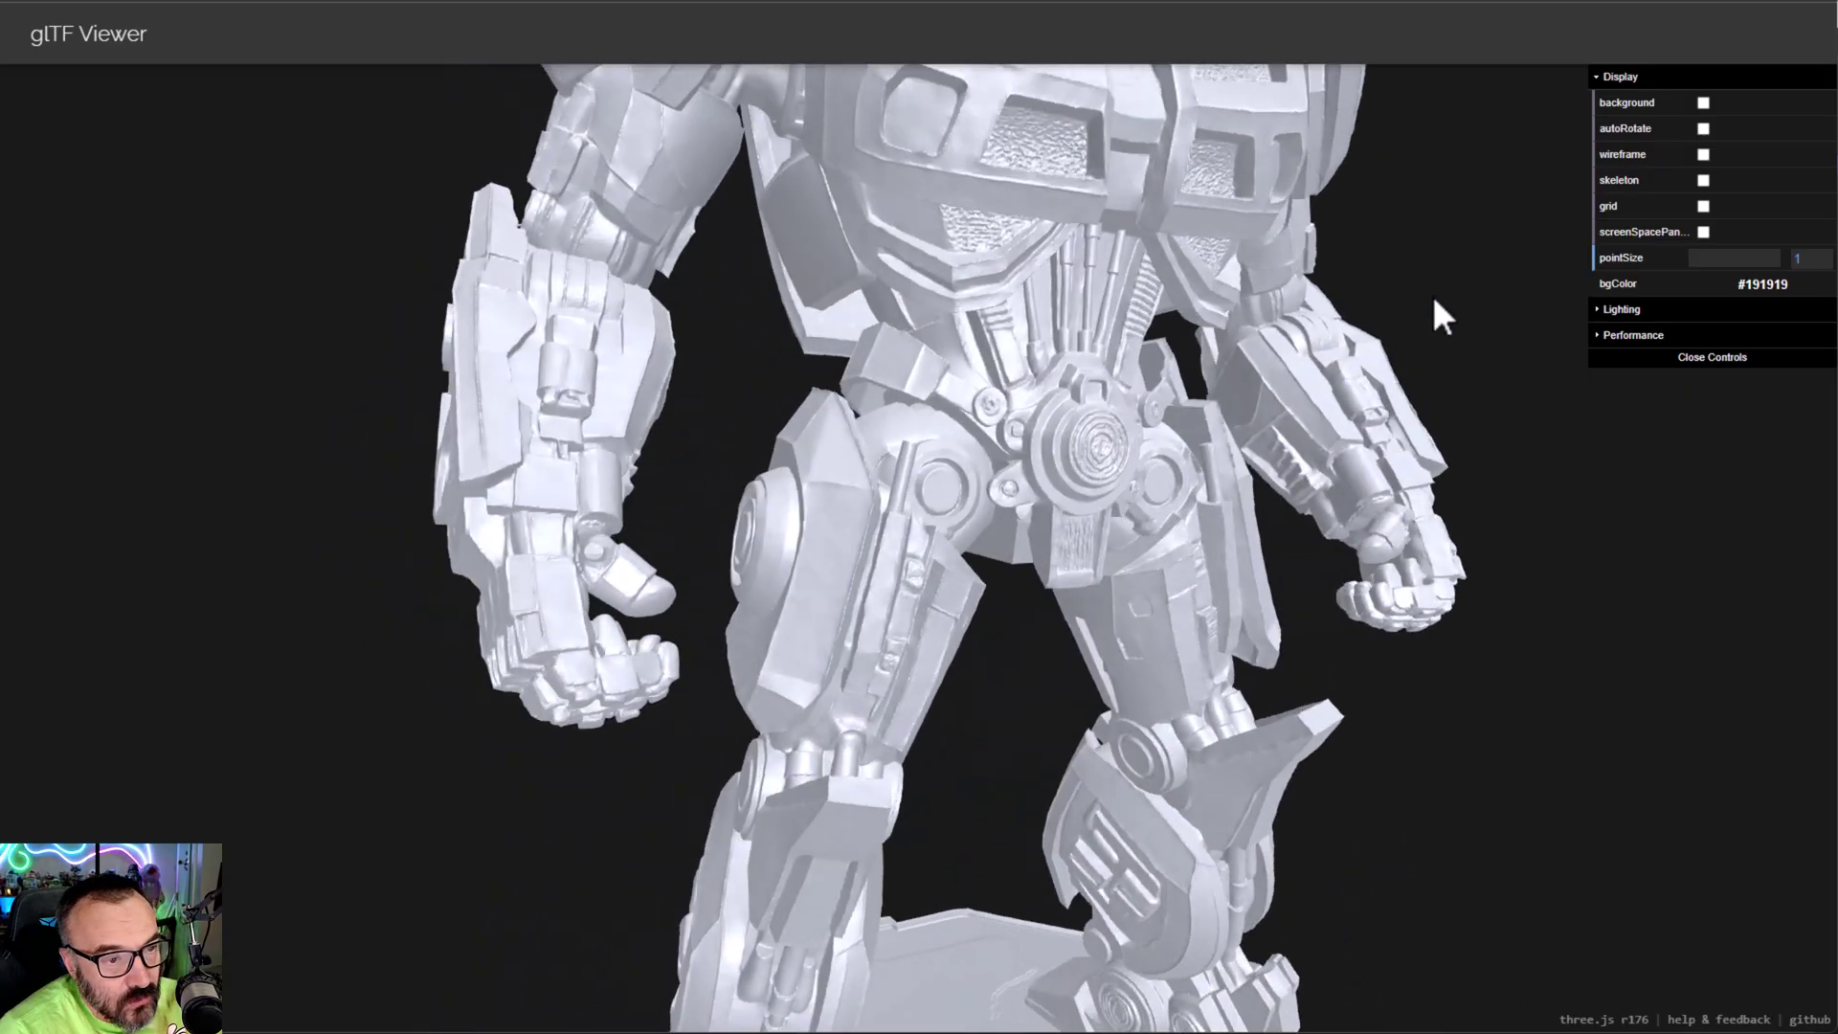
- Display the robot as a wireframe and examine the mesh density around its hip, arm and fist
left_click(1705, 154)
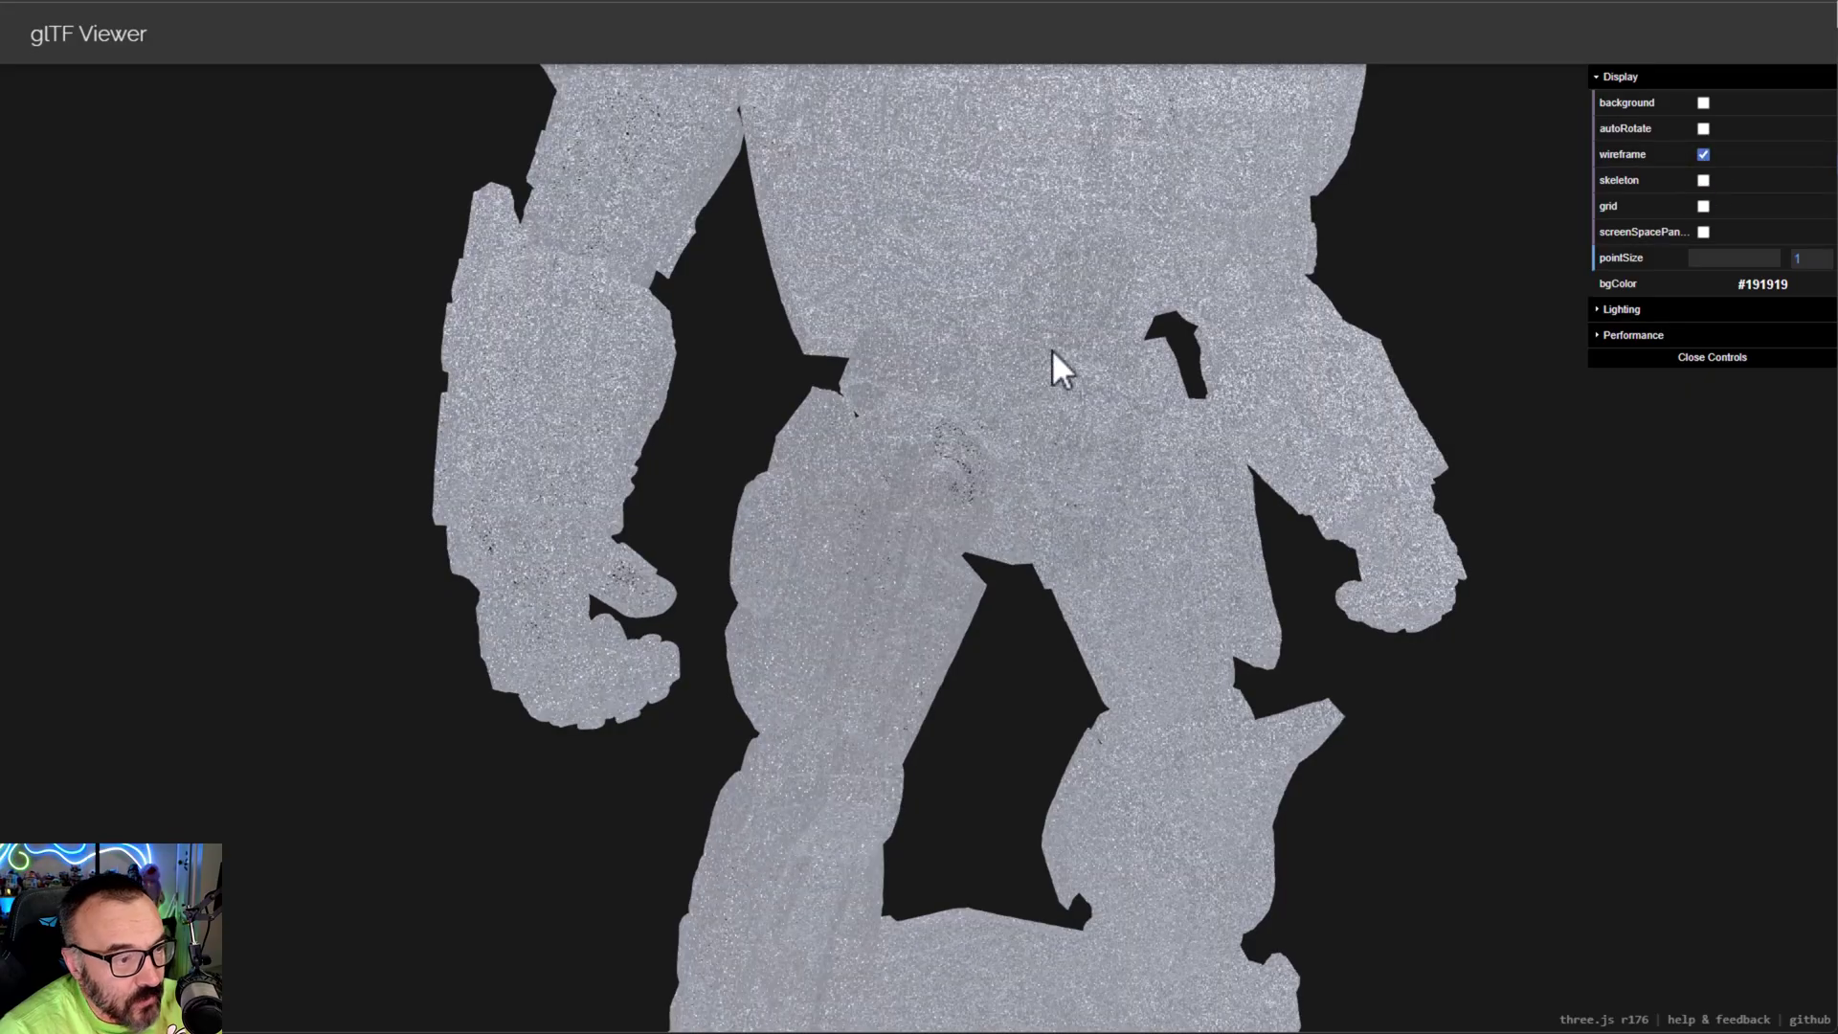
left_click_drag(1054, 364, 846, 307)
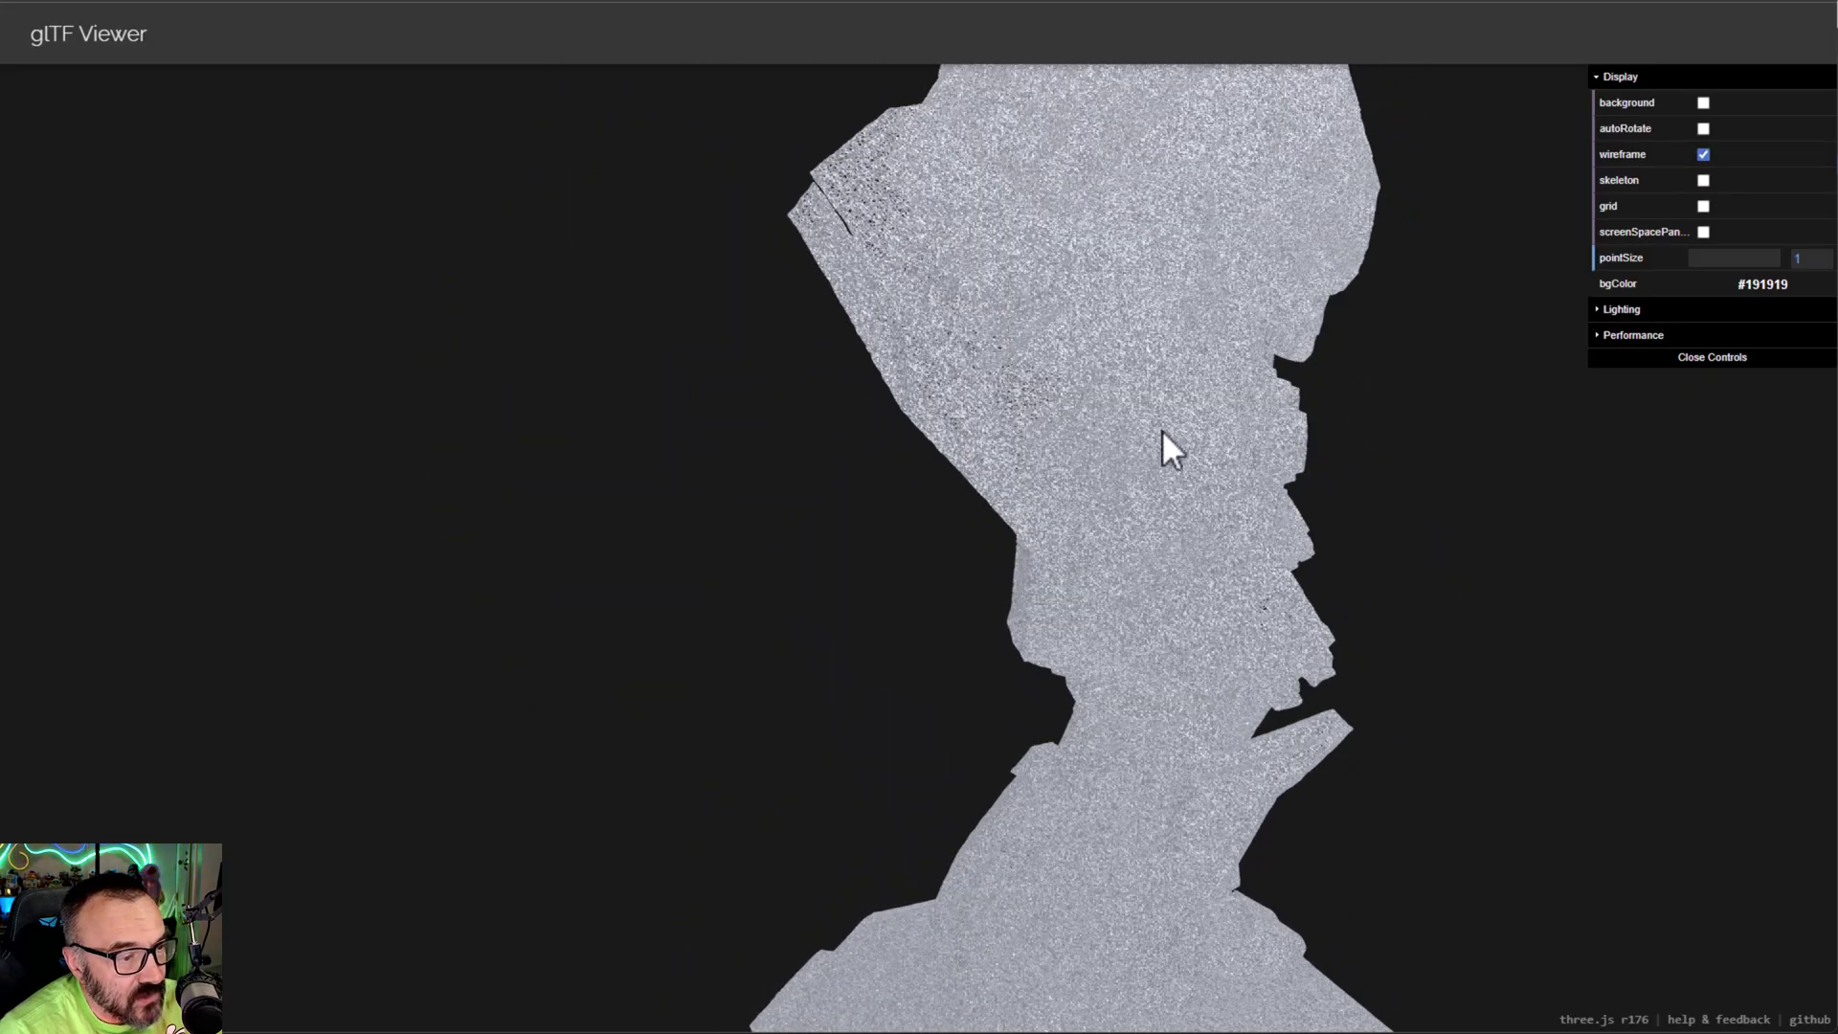
scroll(1162, 444, "up", 5)
scroll(1244, 422, "down", 5)
scroll(1226, 415, "up", 2)
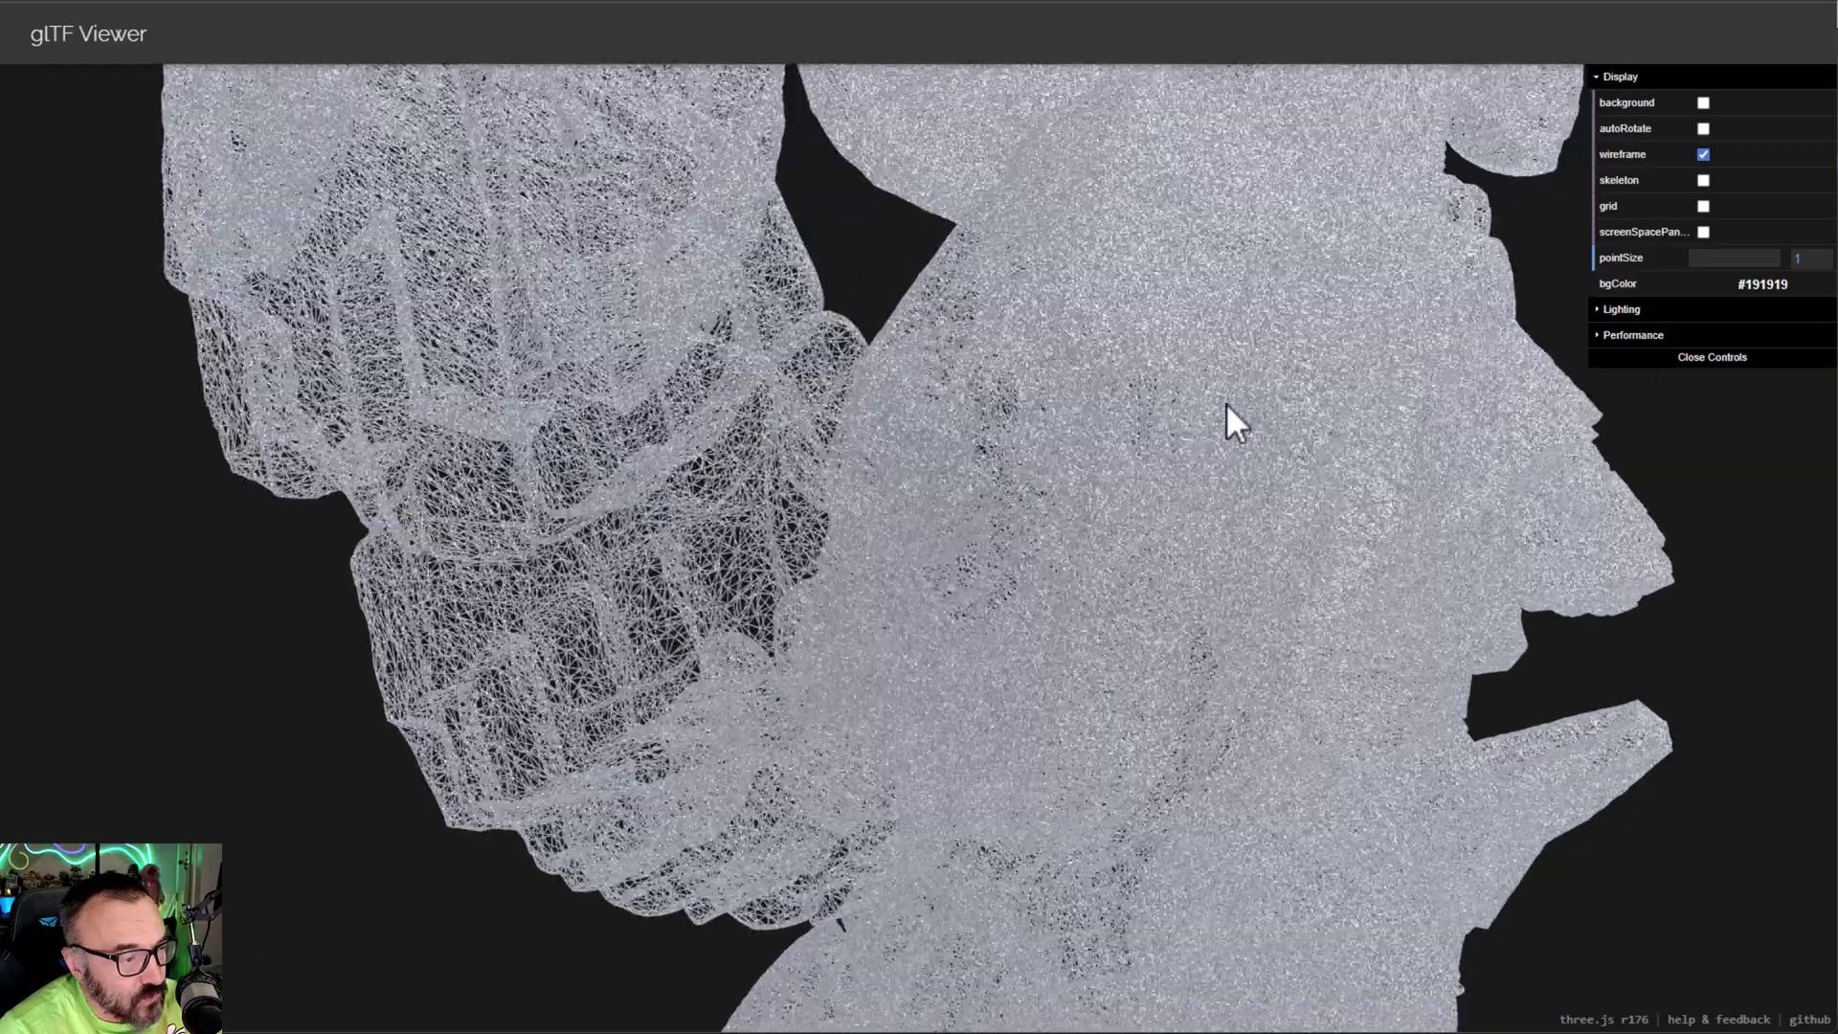
scroll(744, 471, "up", 3)
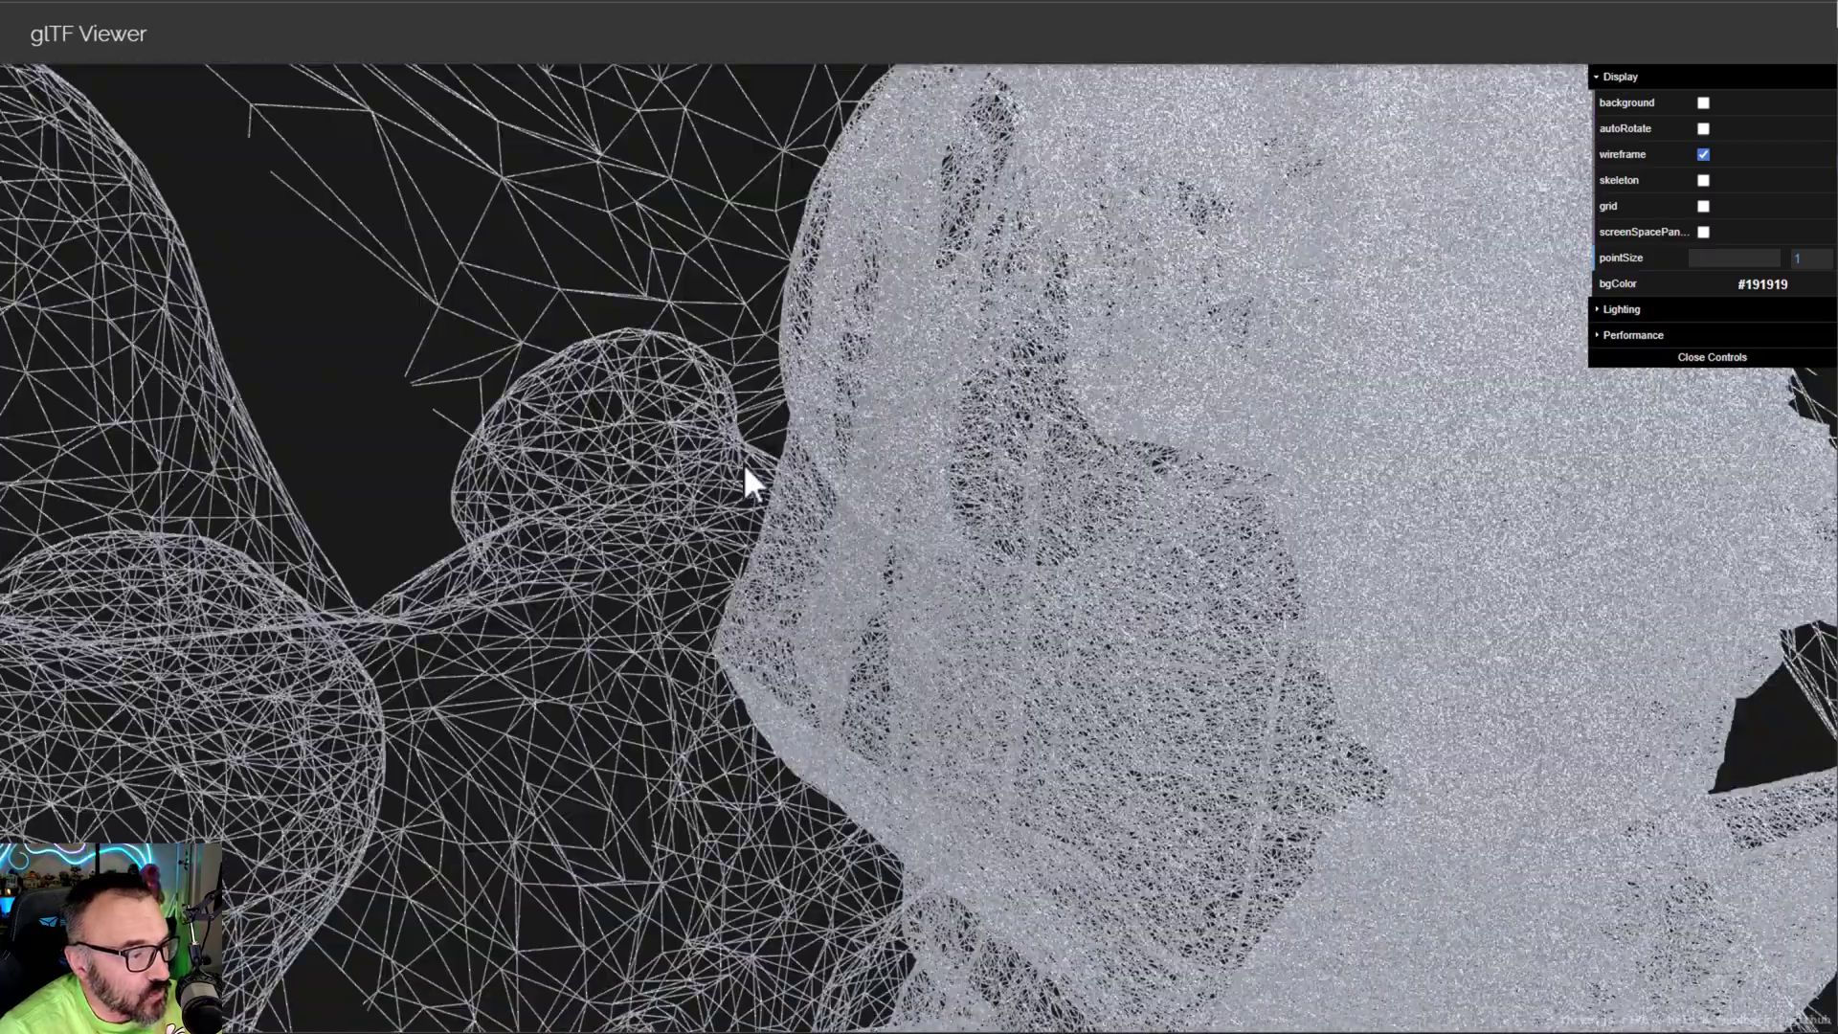
scroll(507, 245, "up", 2)
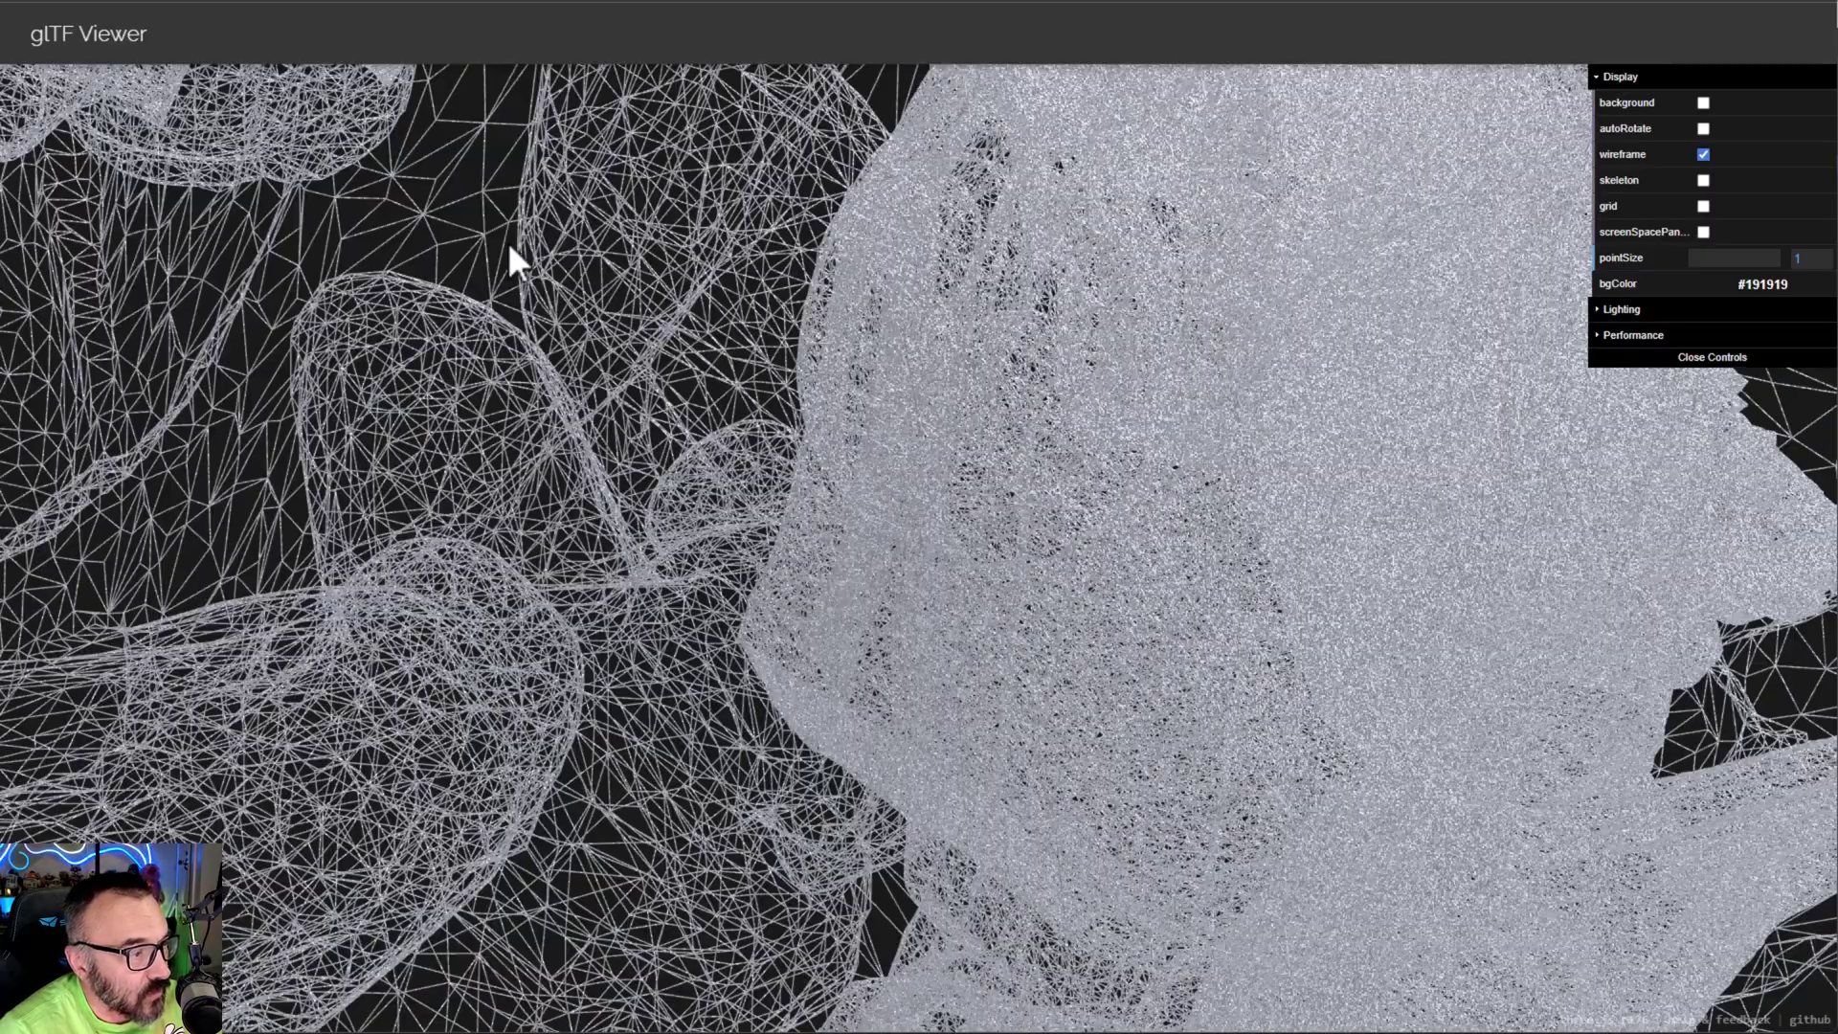
- Inspect the individual wireframe triangles up close from different angles, and look over the robot's arms and torso
scroll(510, 256, "up", 2)
left_click_drag(514, 258, 594, 335)
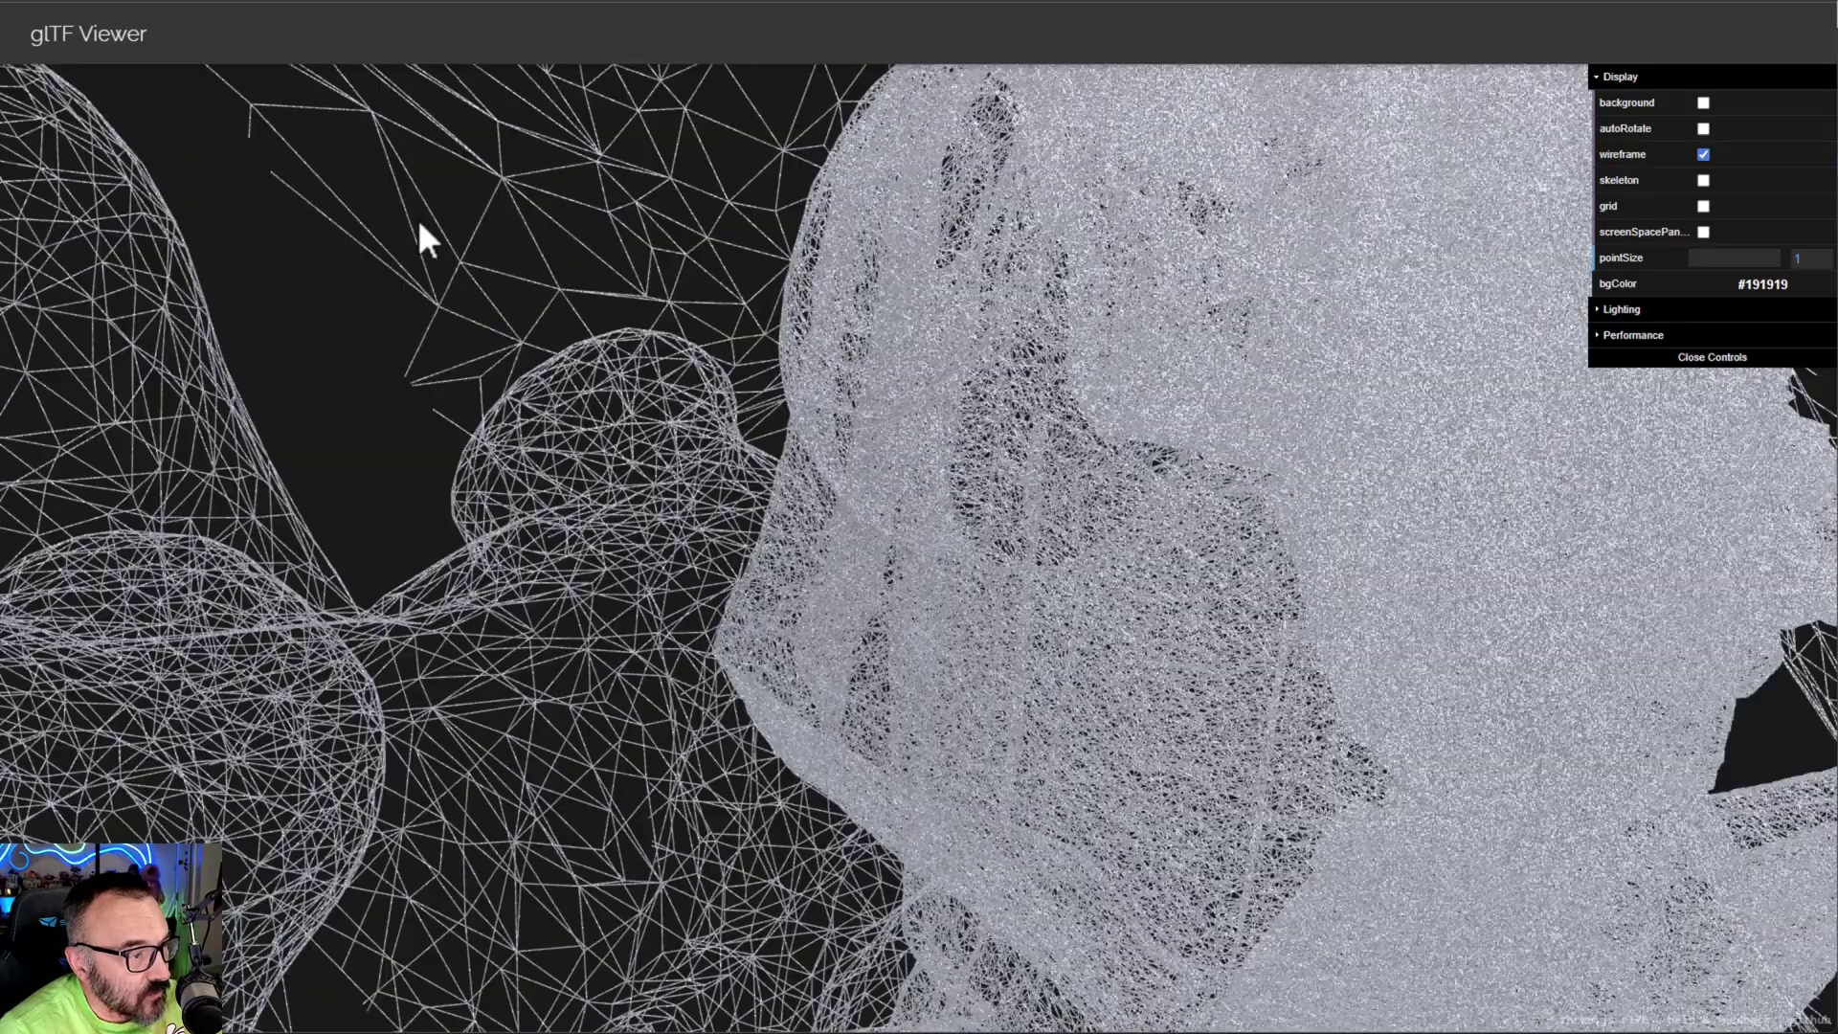
scroll(502, 309, "up", 2)
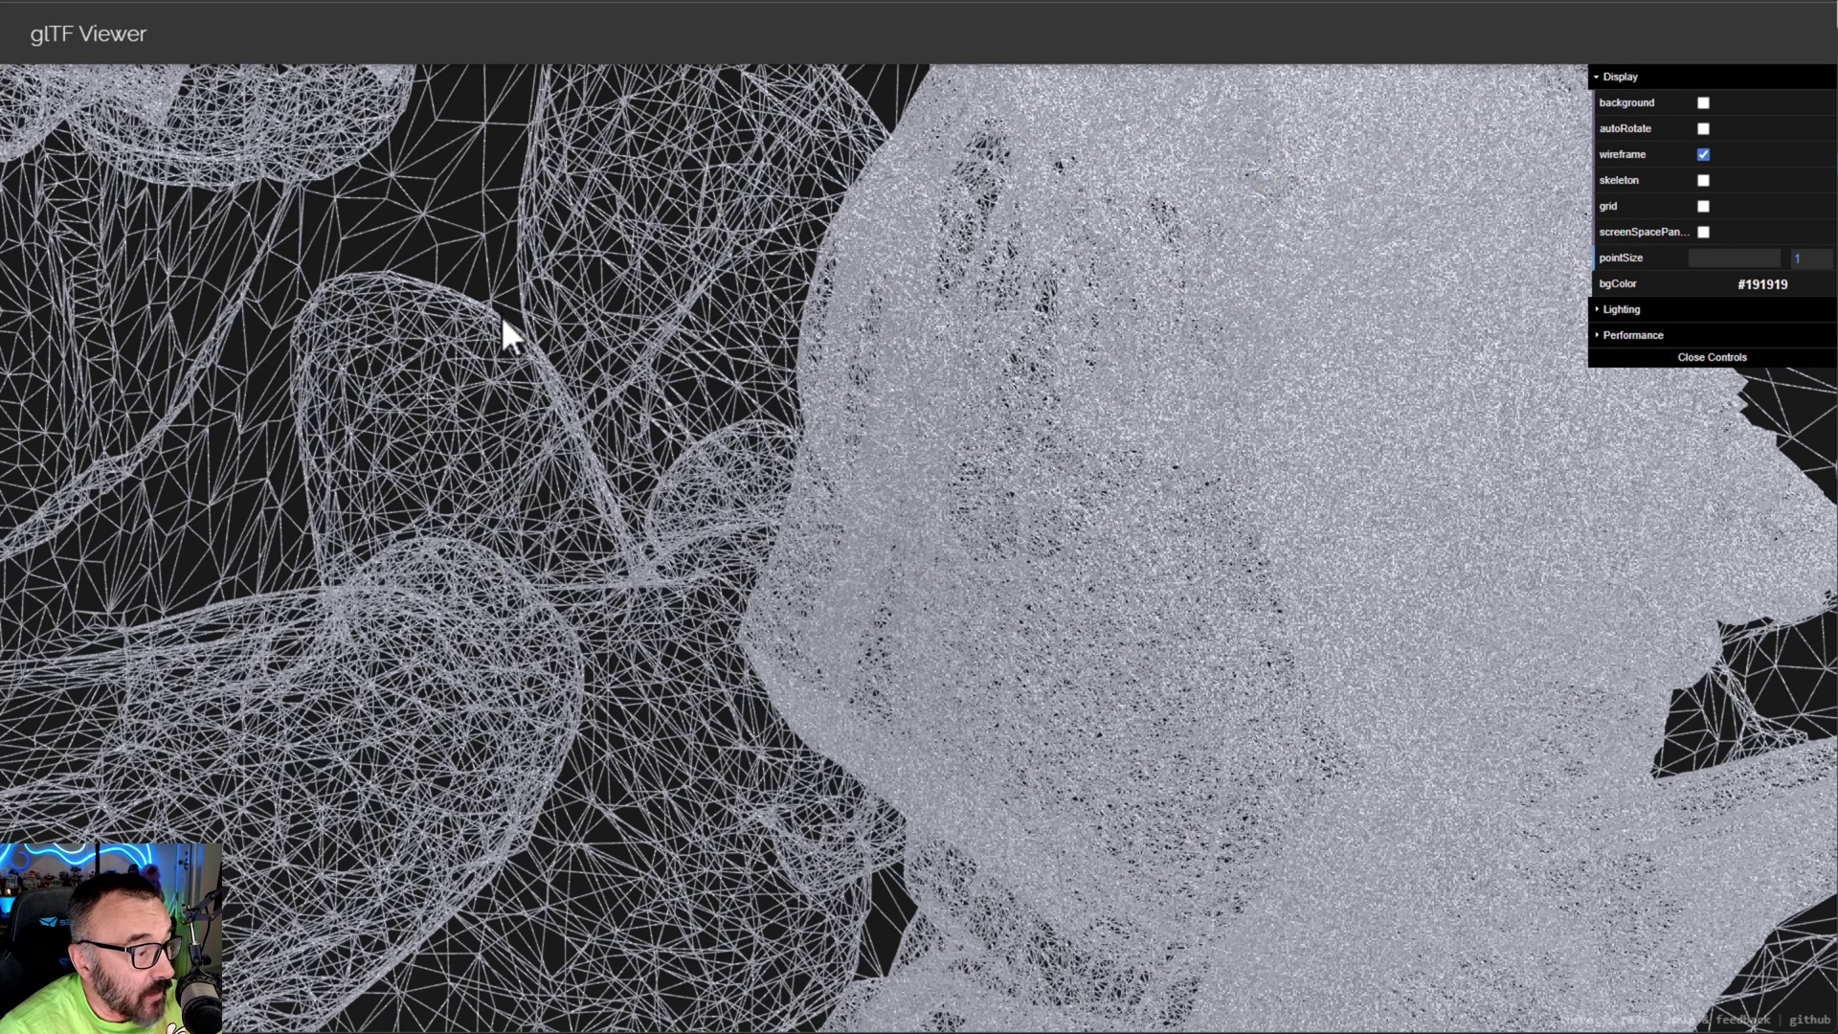
left_click_drag(501, 325, 742, 205)
scroll(599, 450, "down", 3)
left_click_drag(599, 459, 718, 394)
scroll(718, 370, "up", 4)
scroll(711, 464, "down", 6)
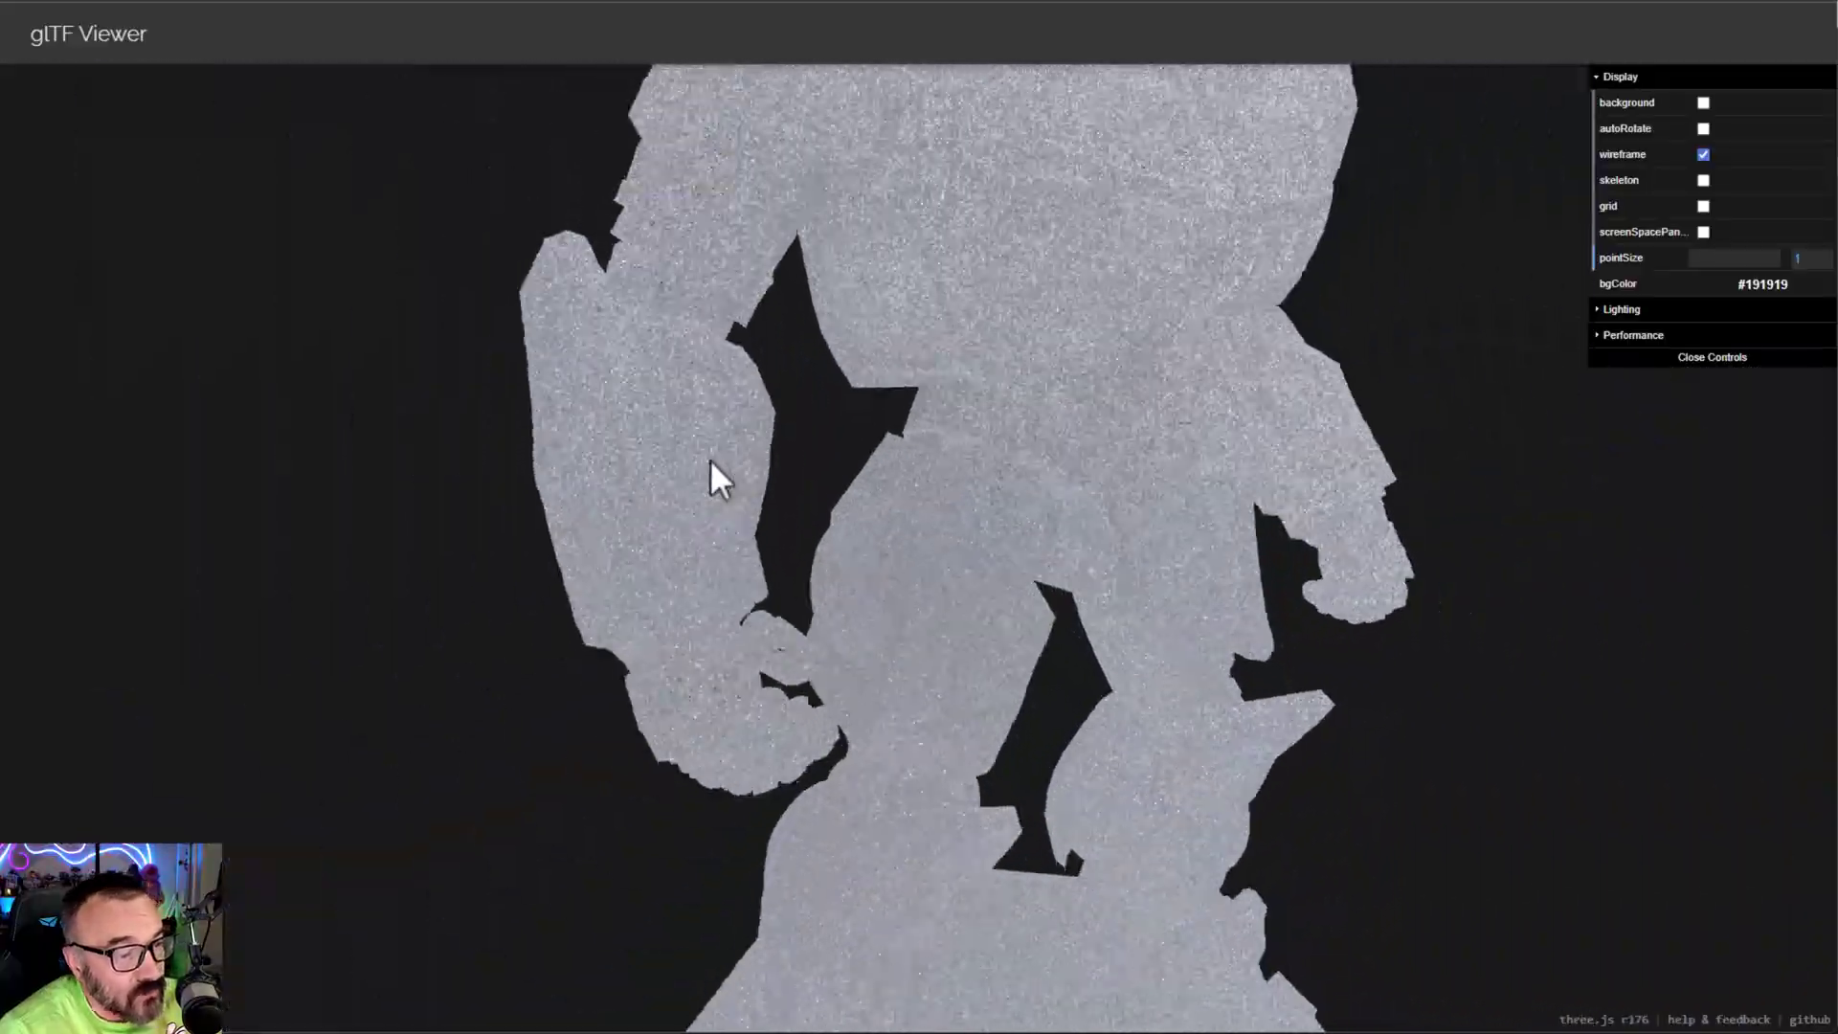
- Turn off the wireframe display and look over the whole solid robot from the front
left_click(1704, 154)
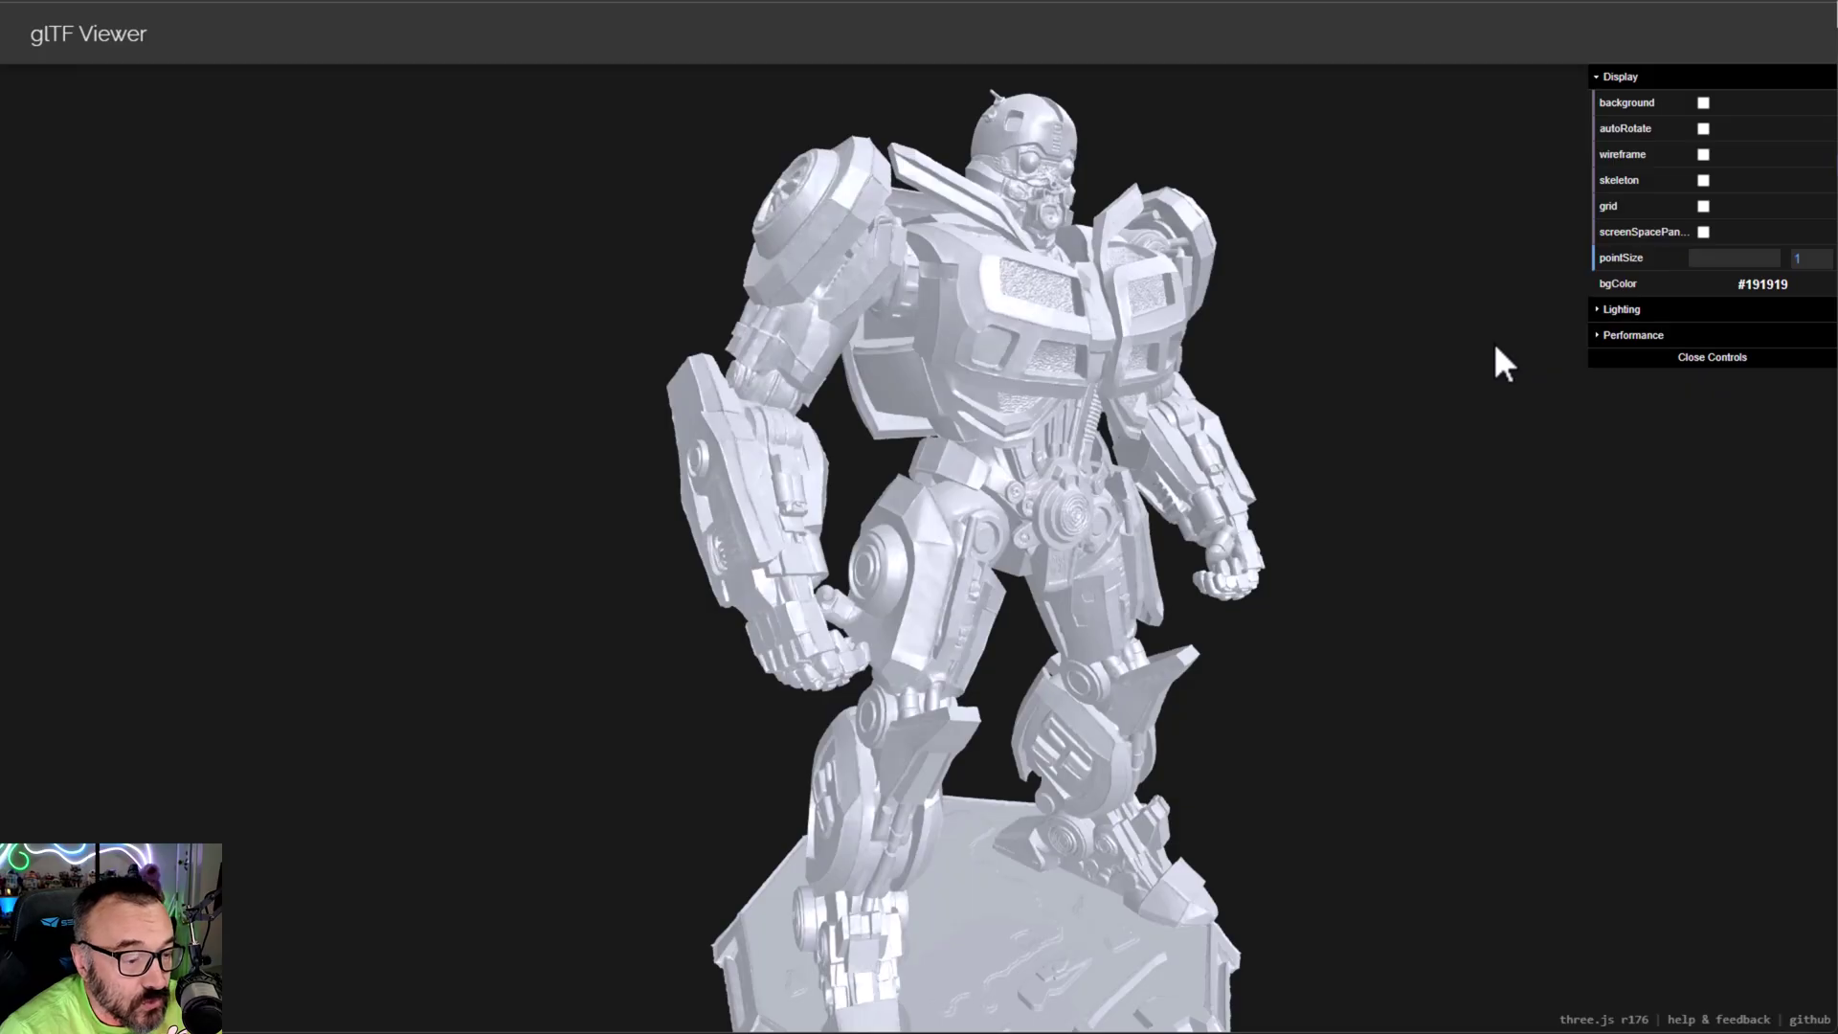
left_click_drag(1289, 517, 1224, 517)
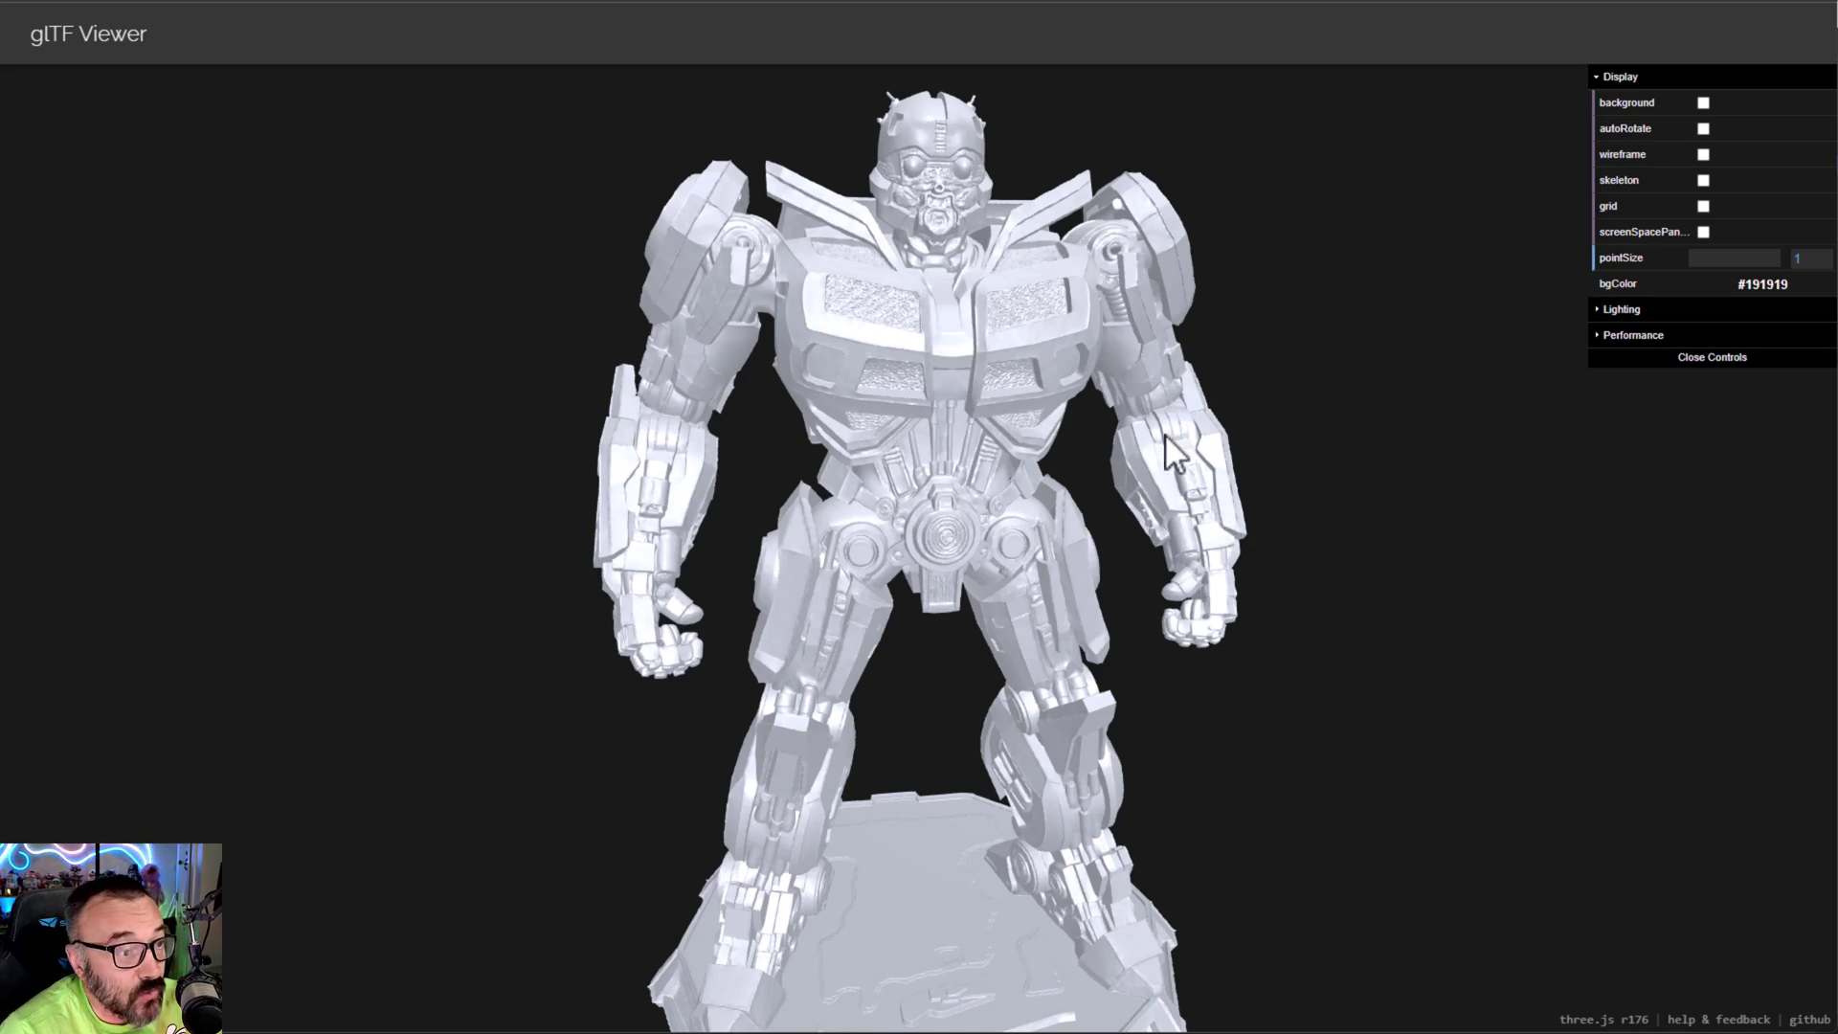
left_click_drag(950, 415, 970, 410)
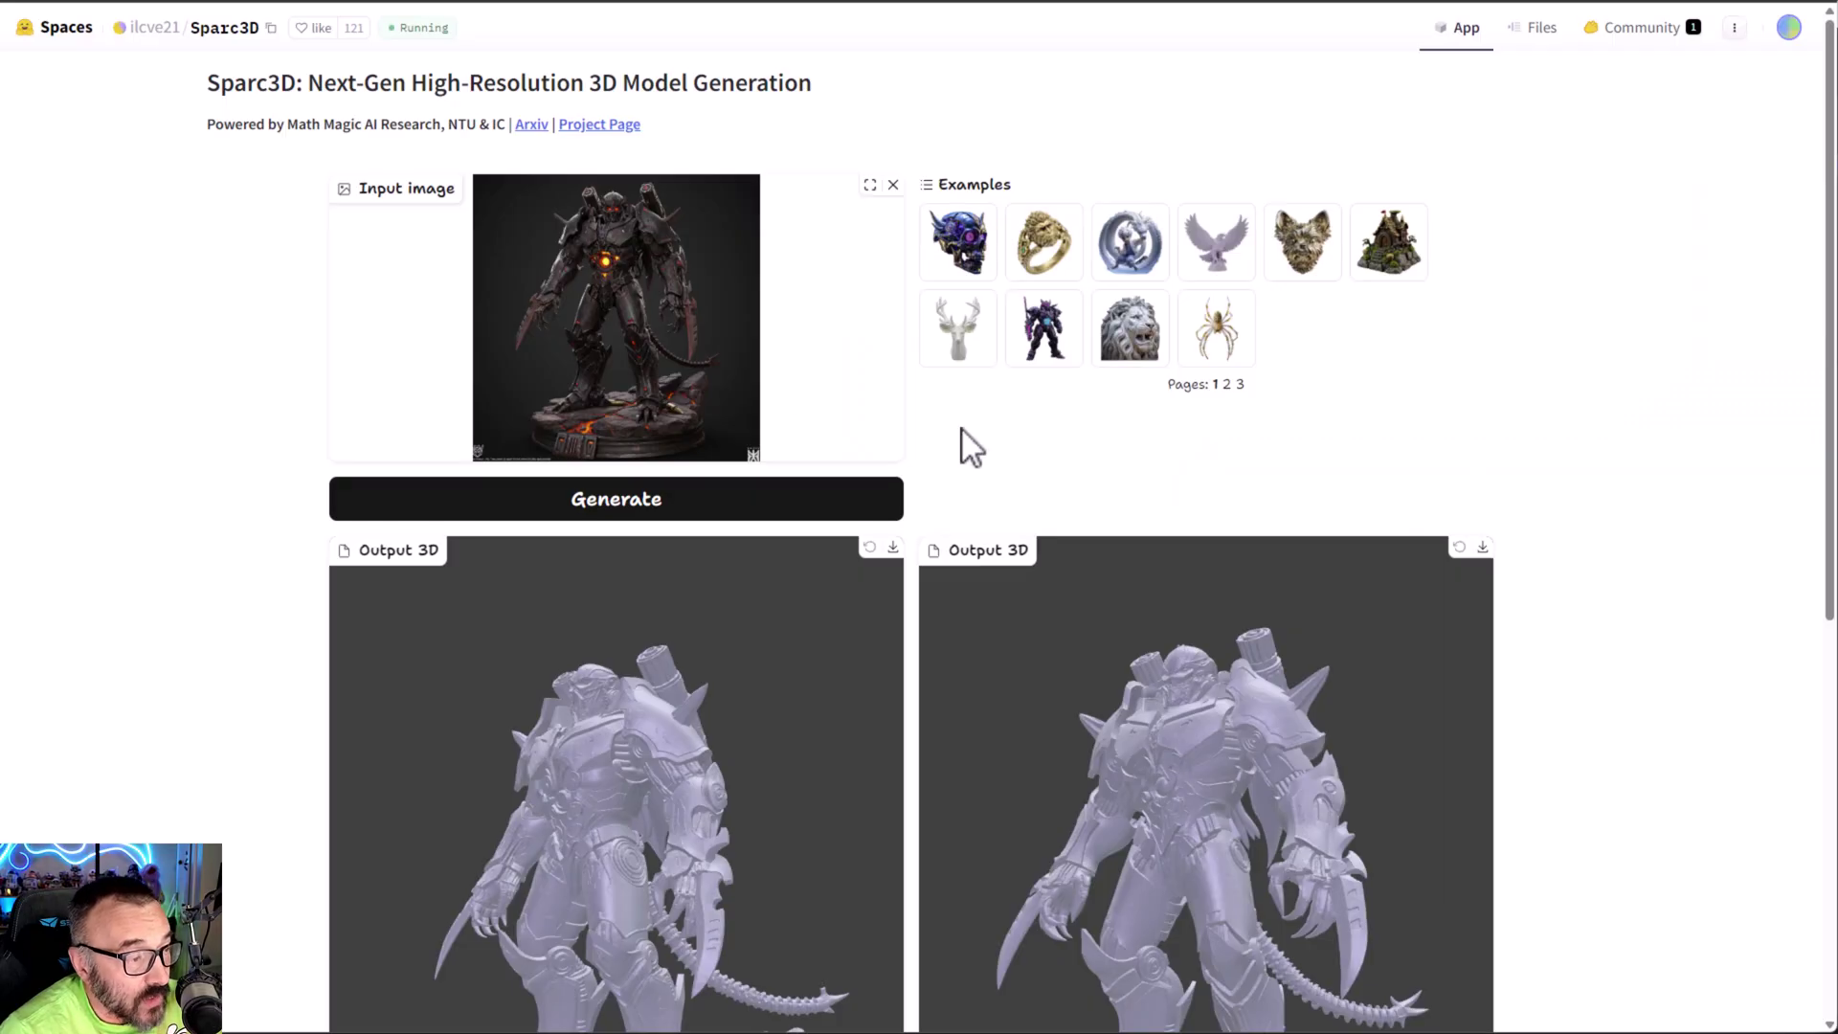
- On the Sparc3D page, compare the armoured creature's input image with the first 3D output, examining its back, tail and front
scroll(962, 429, "down", 2)
scroll(603, 278, "up", 2)
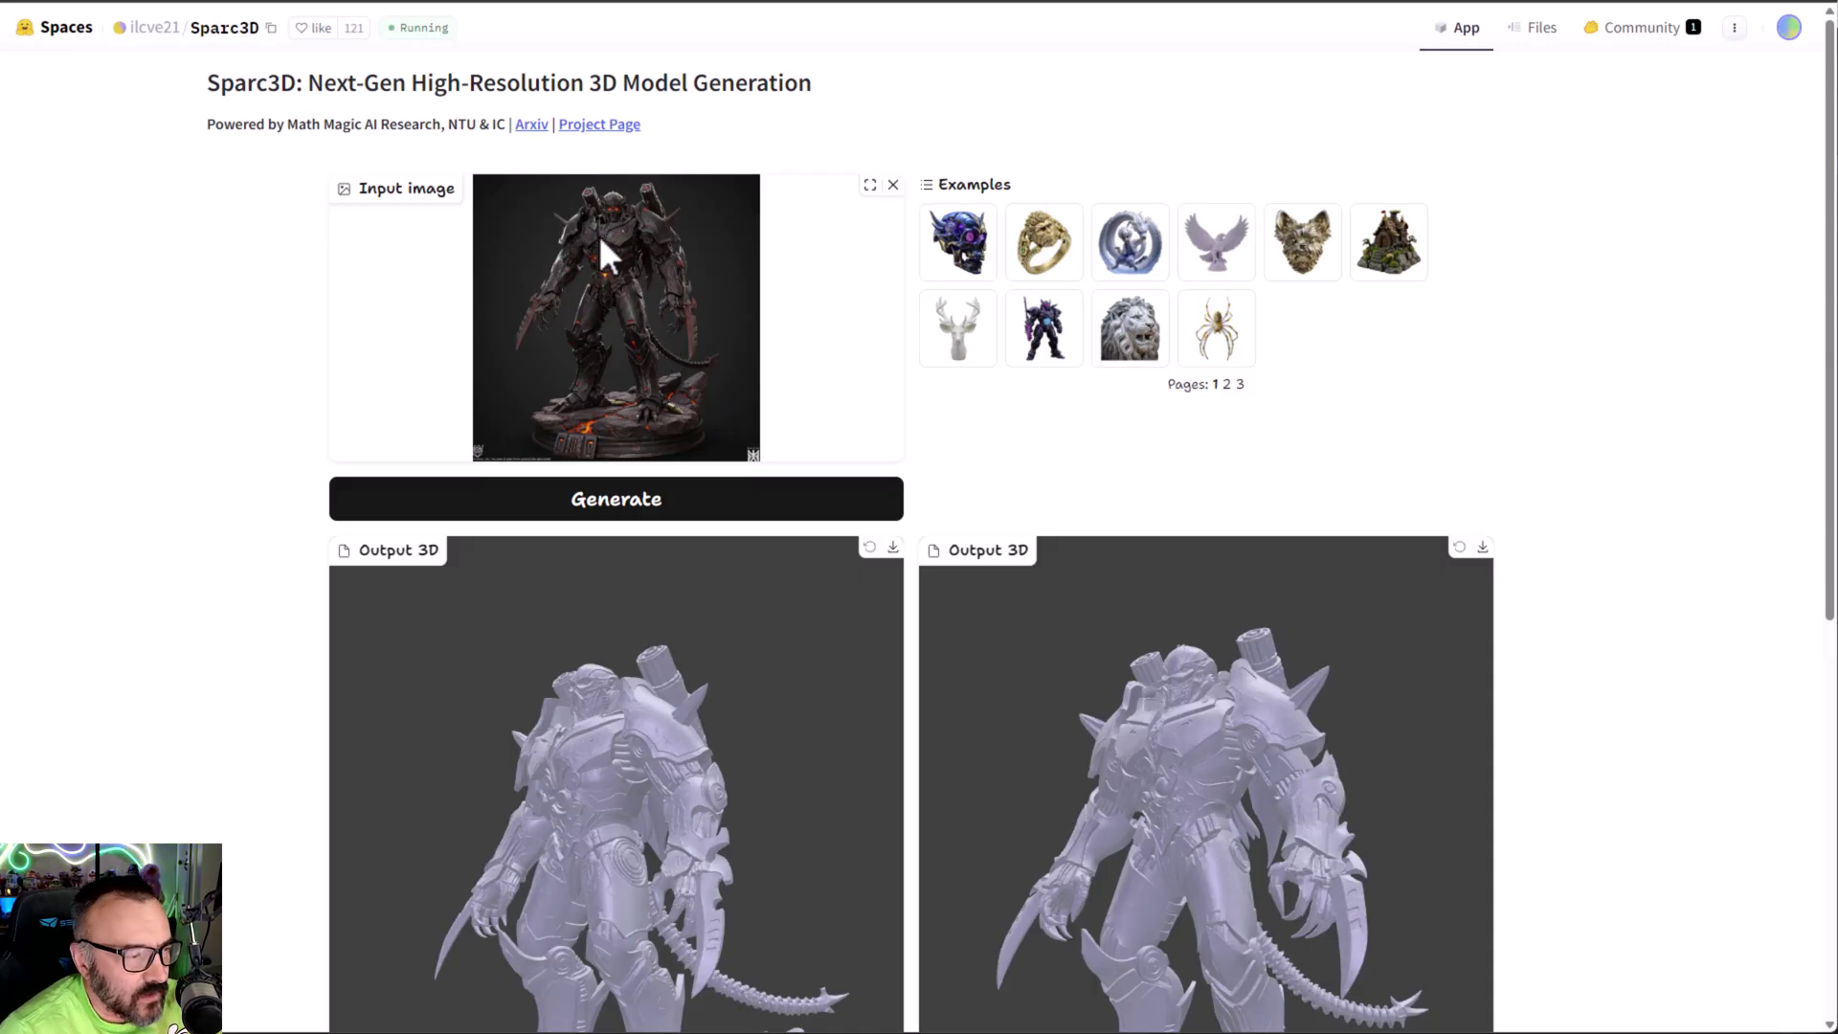
scroll(708, 383, "down", 4)
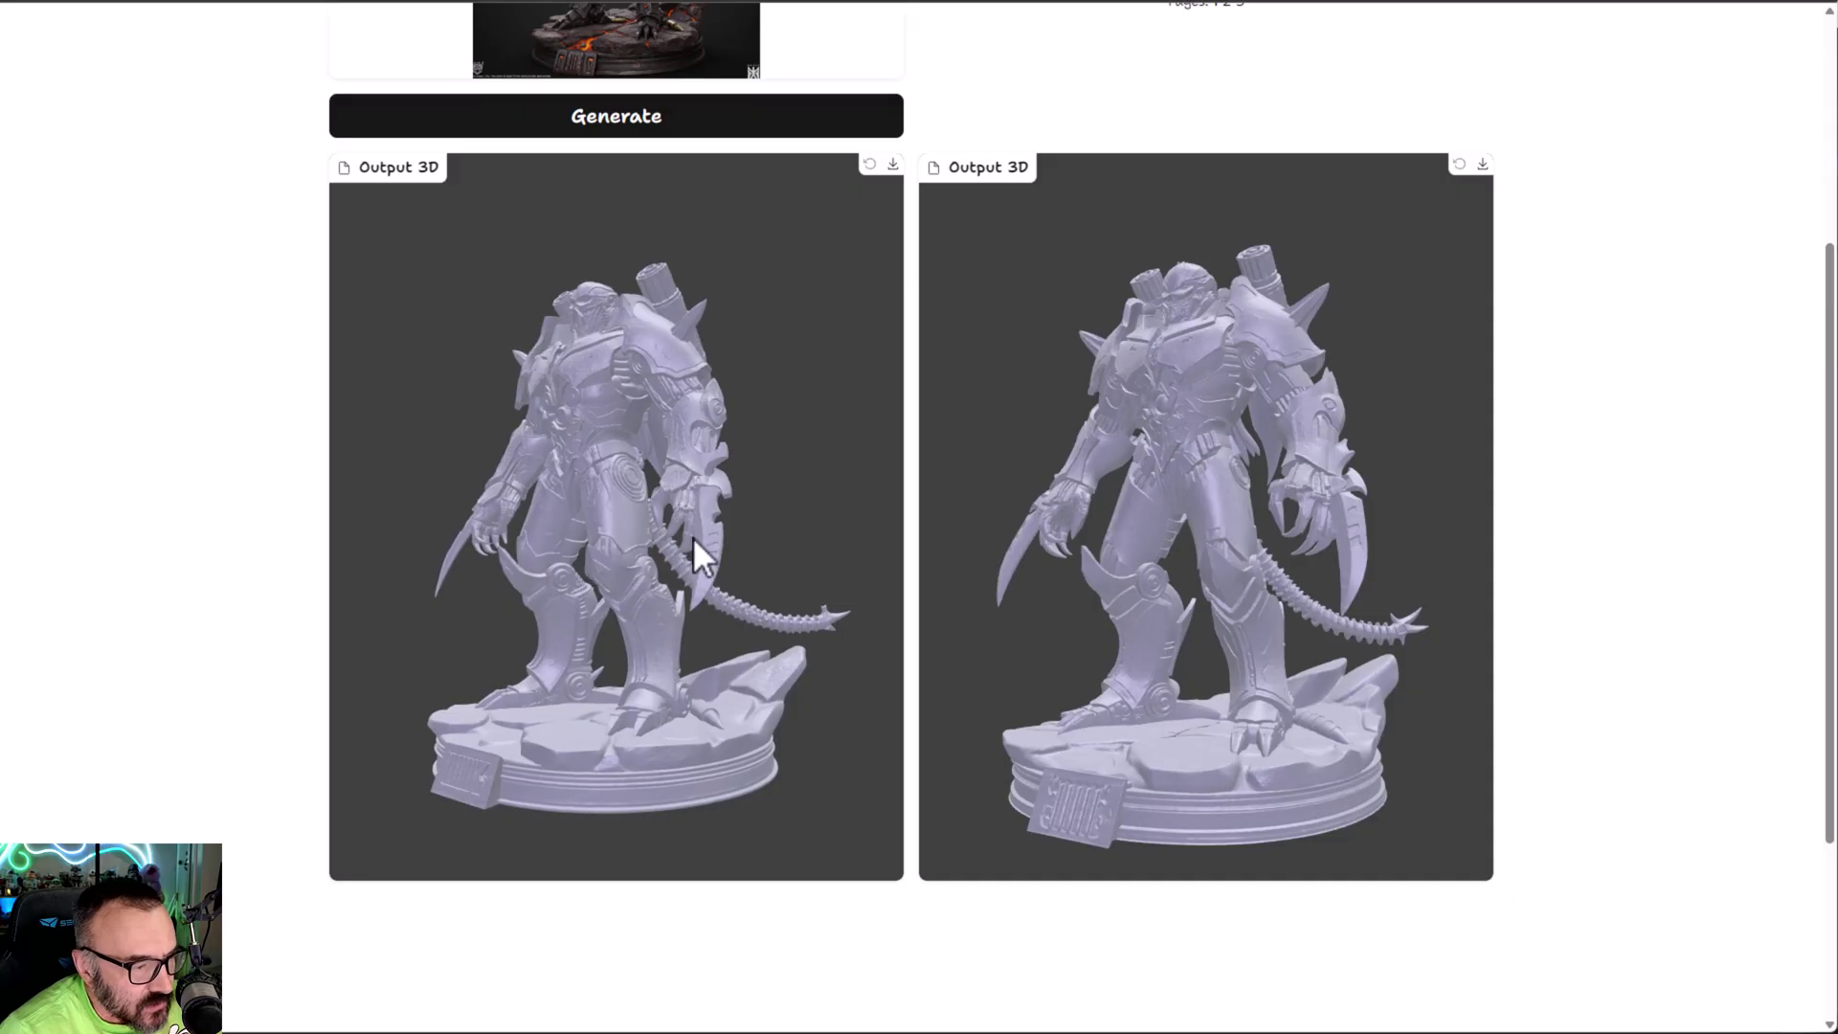
left_click_drag(696, 548, 592, 555)
scroll(599, 394, "up", 5)
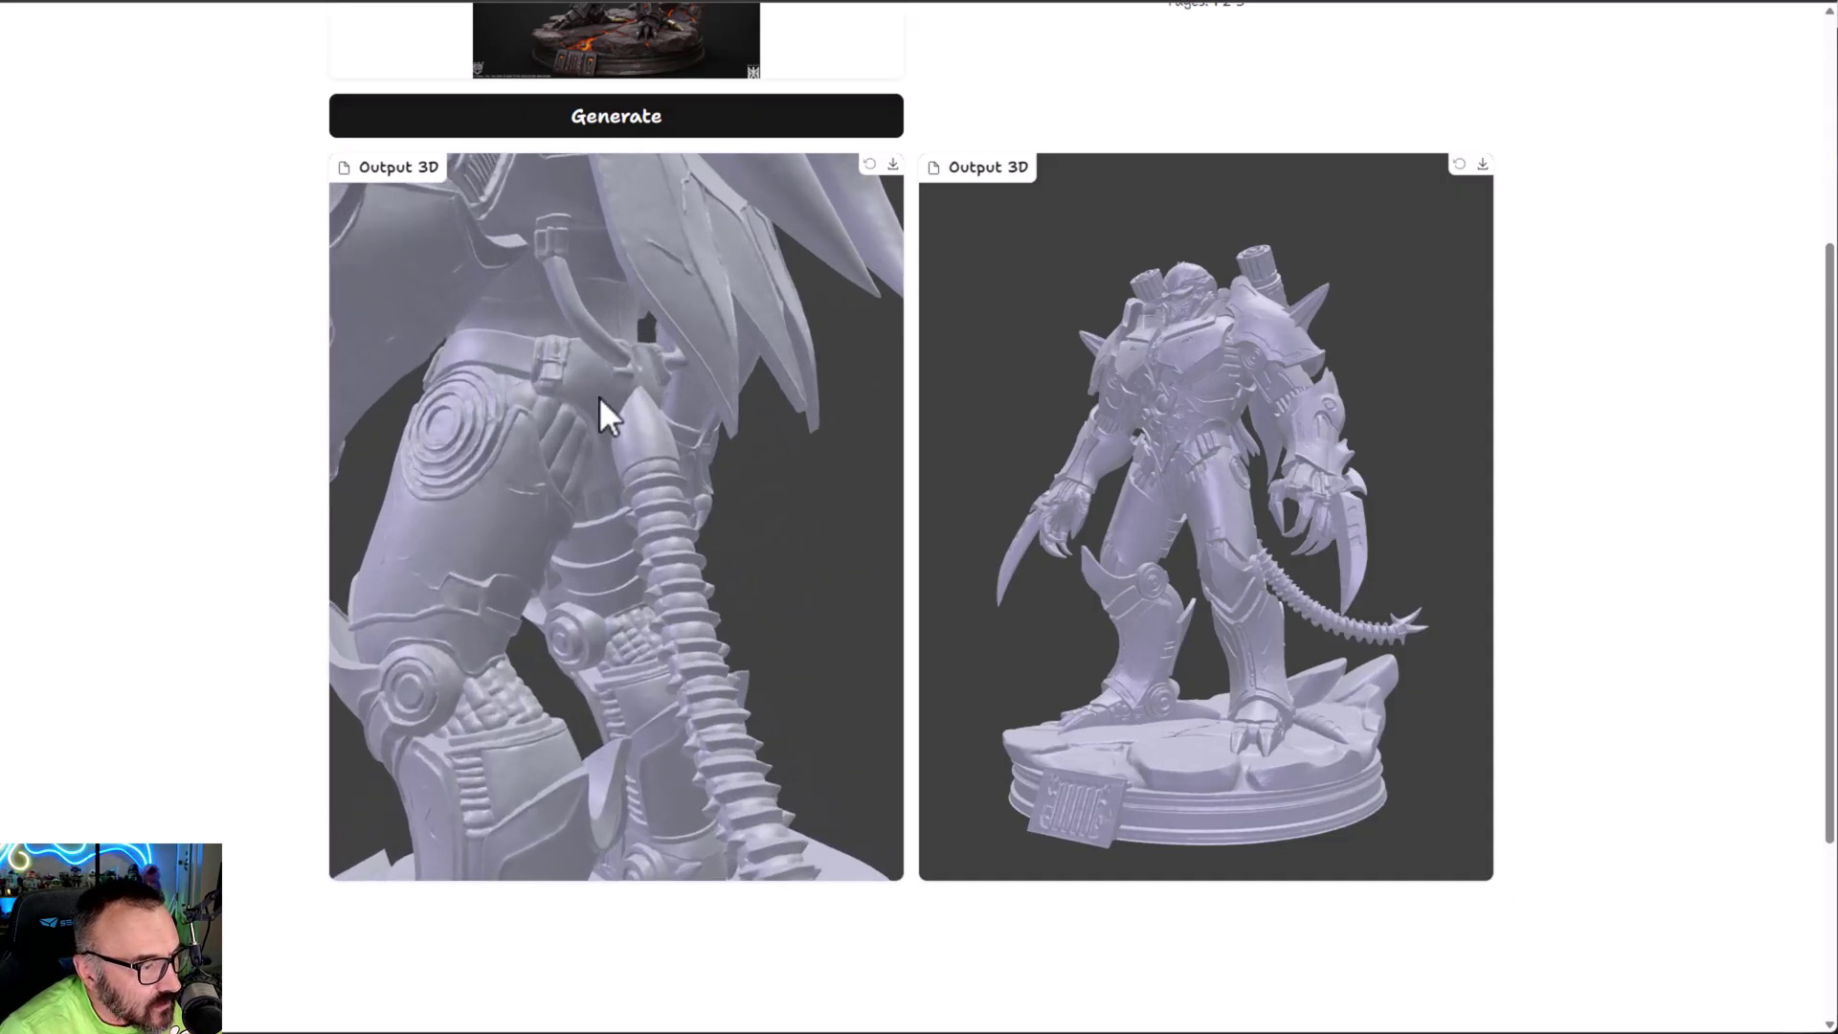
left_click_drag(599, 394, 697, 398)
scroll(657, 410, "down", 5)
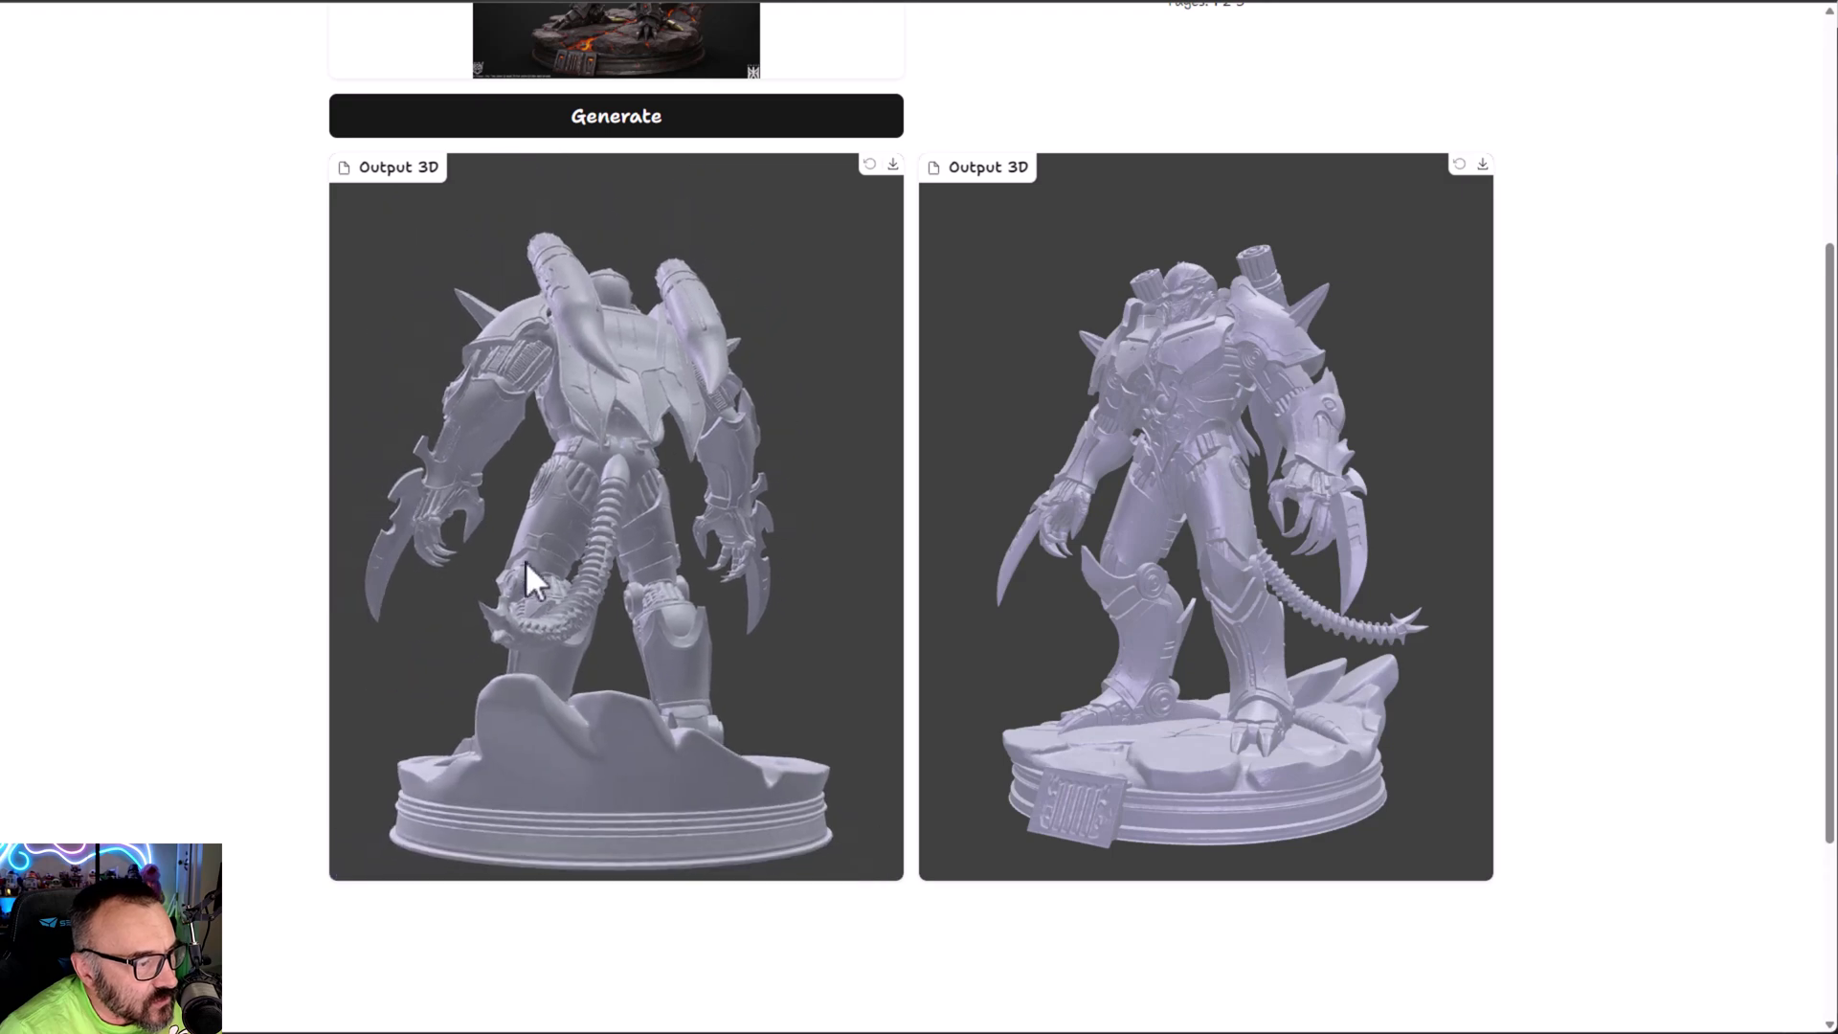
left_click_drag(527, 565, 752, 578)
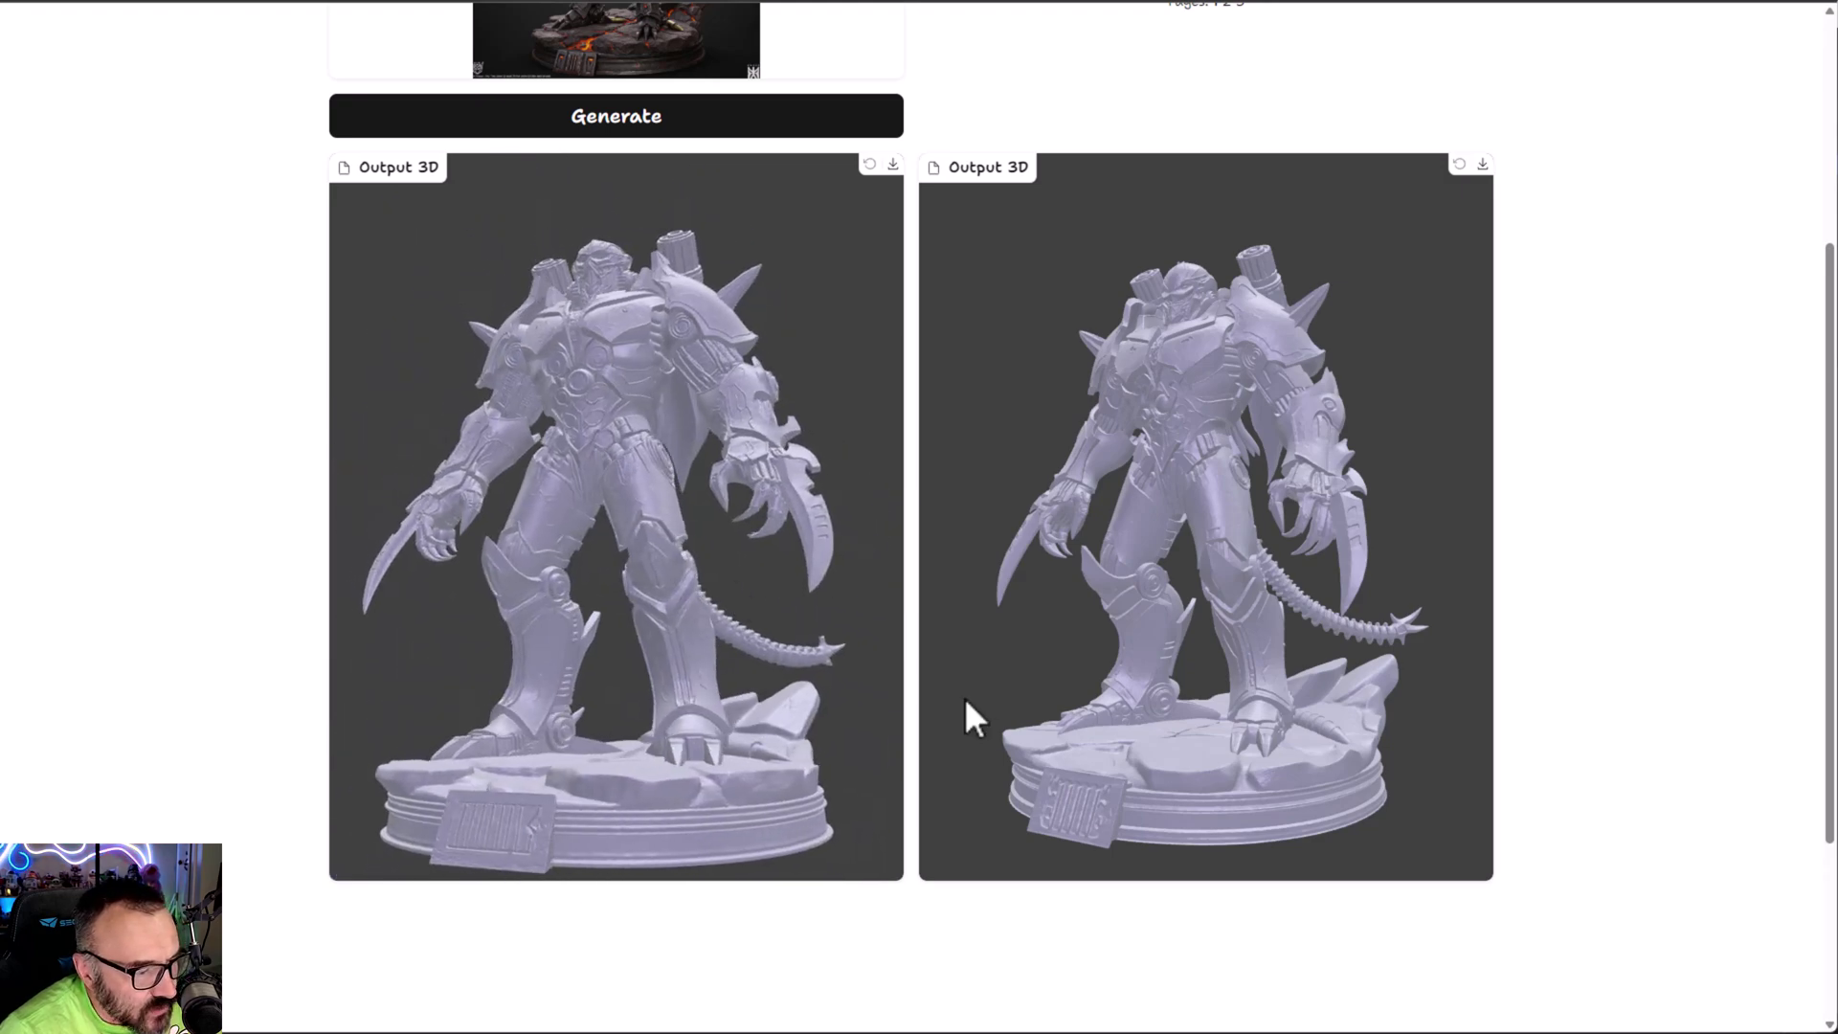
- Compare the two creature outputs from the front and the side, examining the arm, blade, thigh and knee armour up close
left_click_drag(963, 697, 1169, 698)
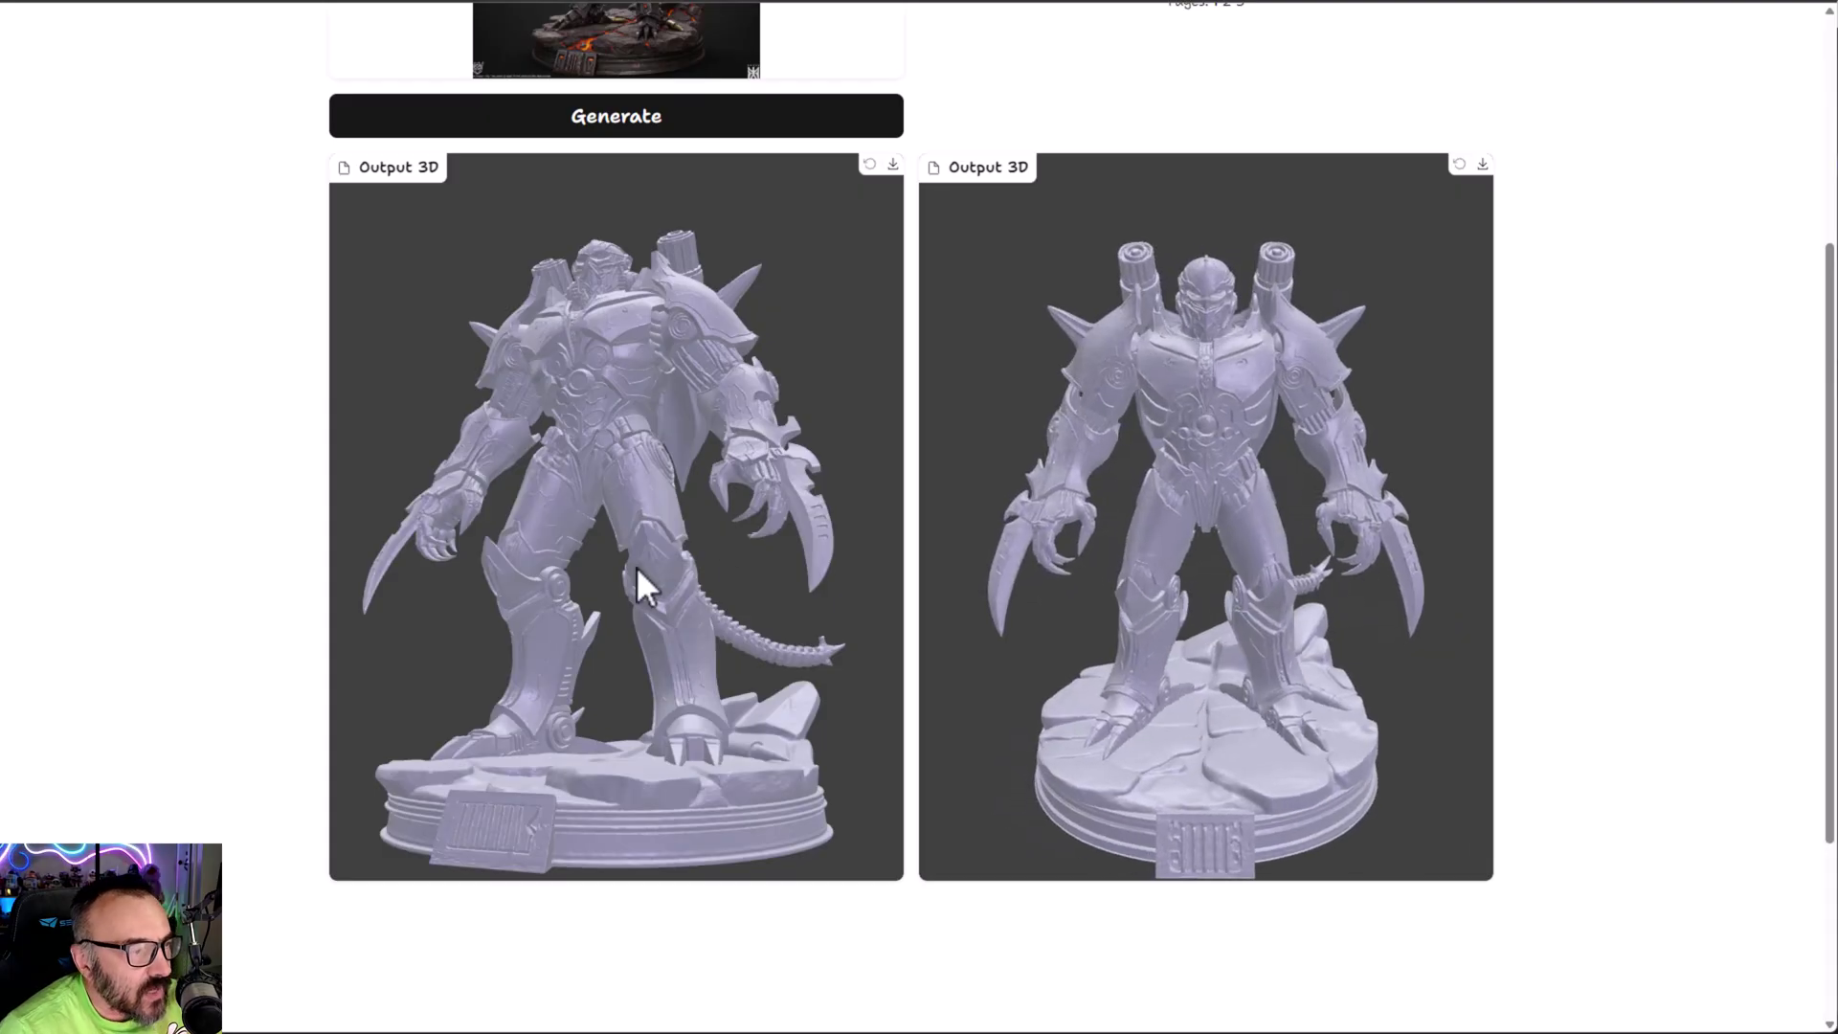
left_click_drag(636, 566, 674, 600)
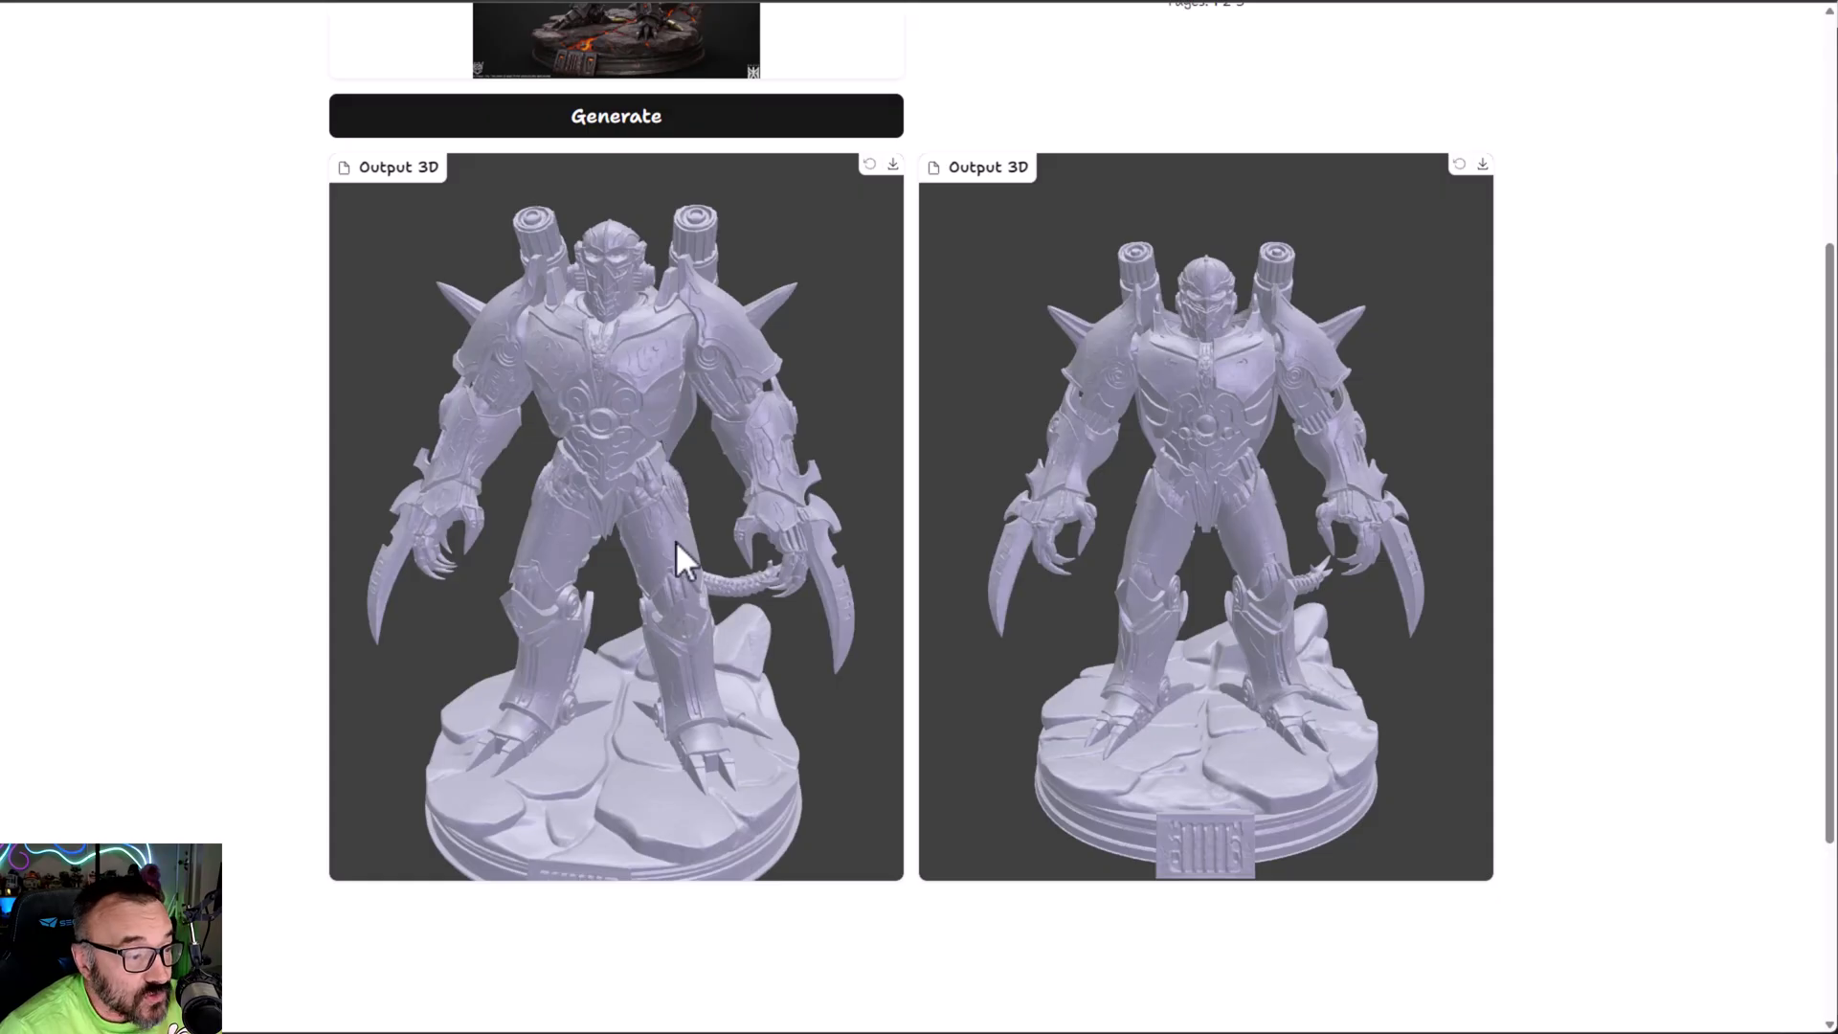
scroll(686, 546, "up", 10)
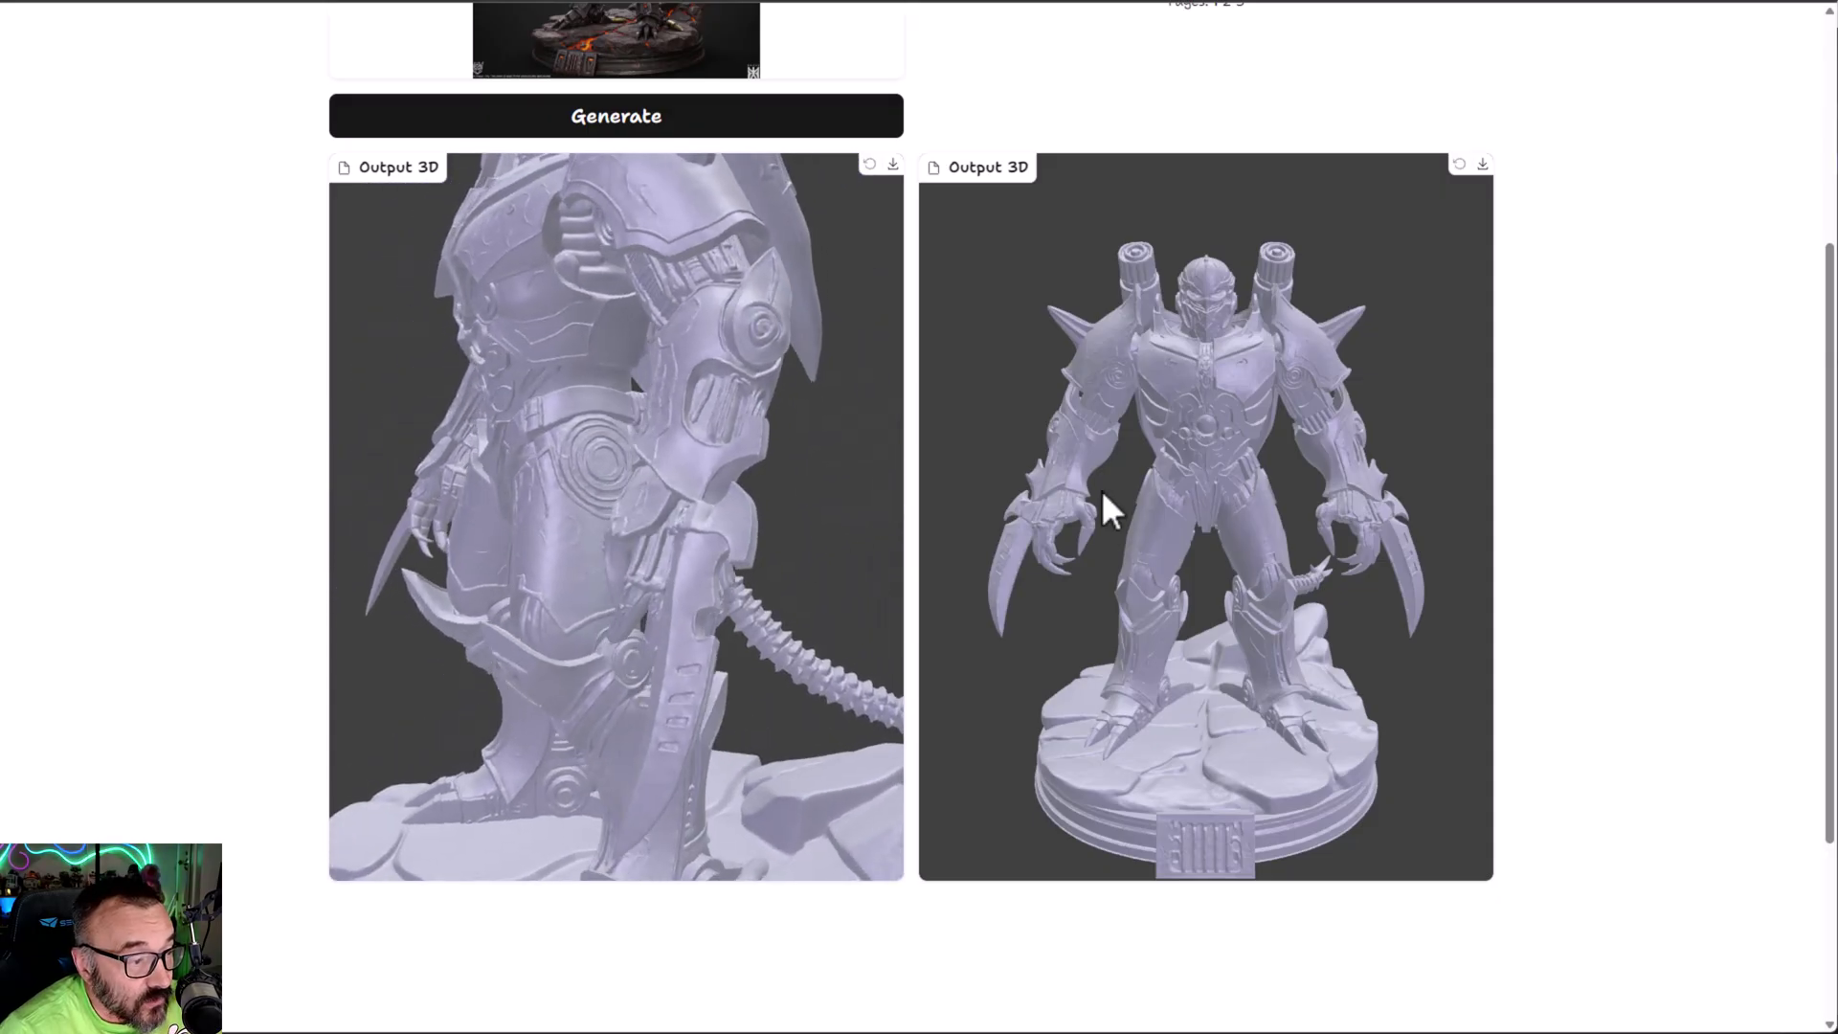
left_click_drag(1266, 526, 1176, 525)
scroll(1189, 517, "up", 5)
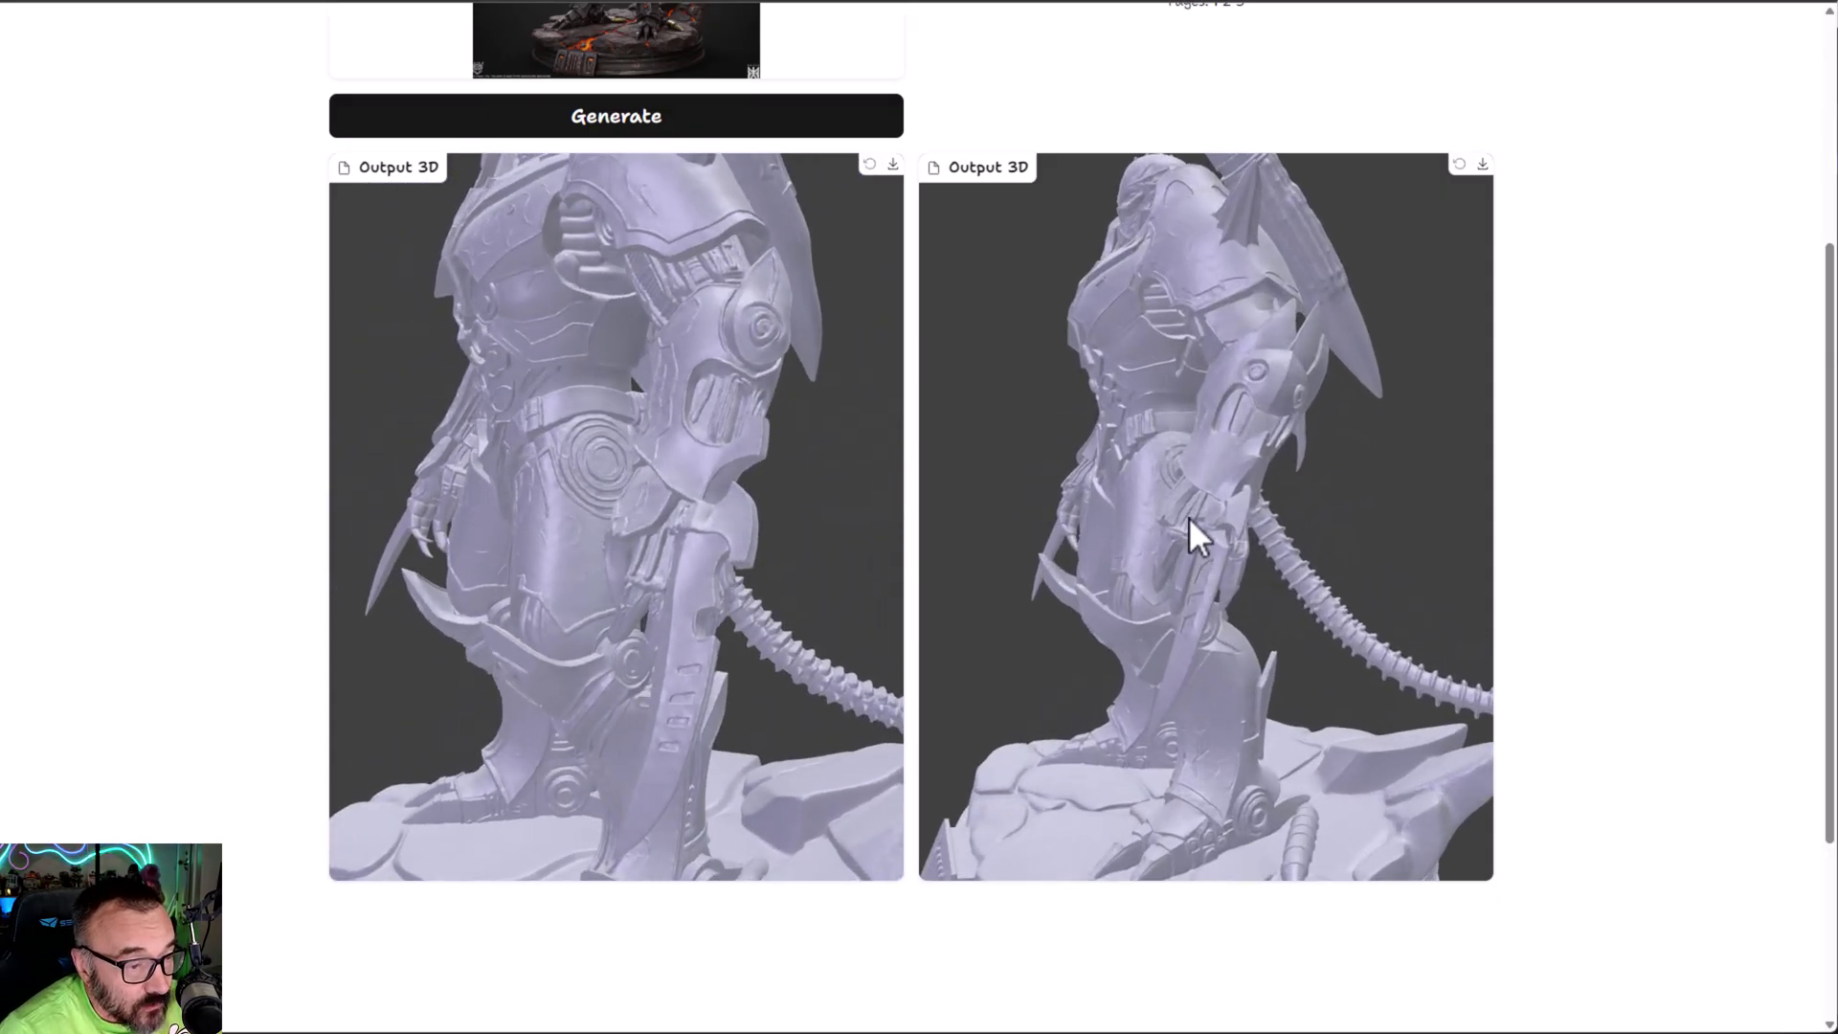
scroll(1189, 517, "up", 3)
scroll(1028, 632, "up", 5)
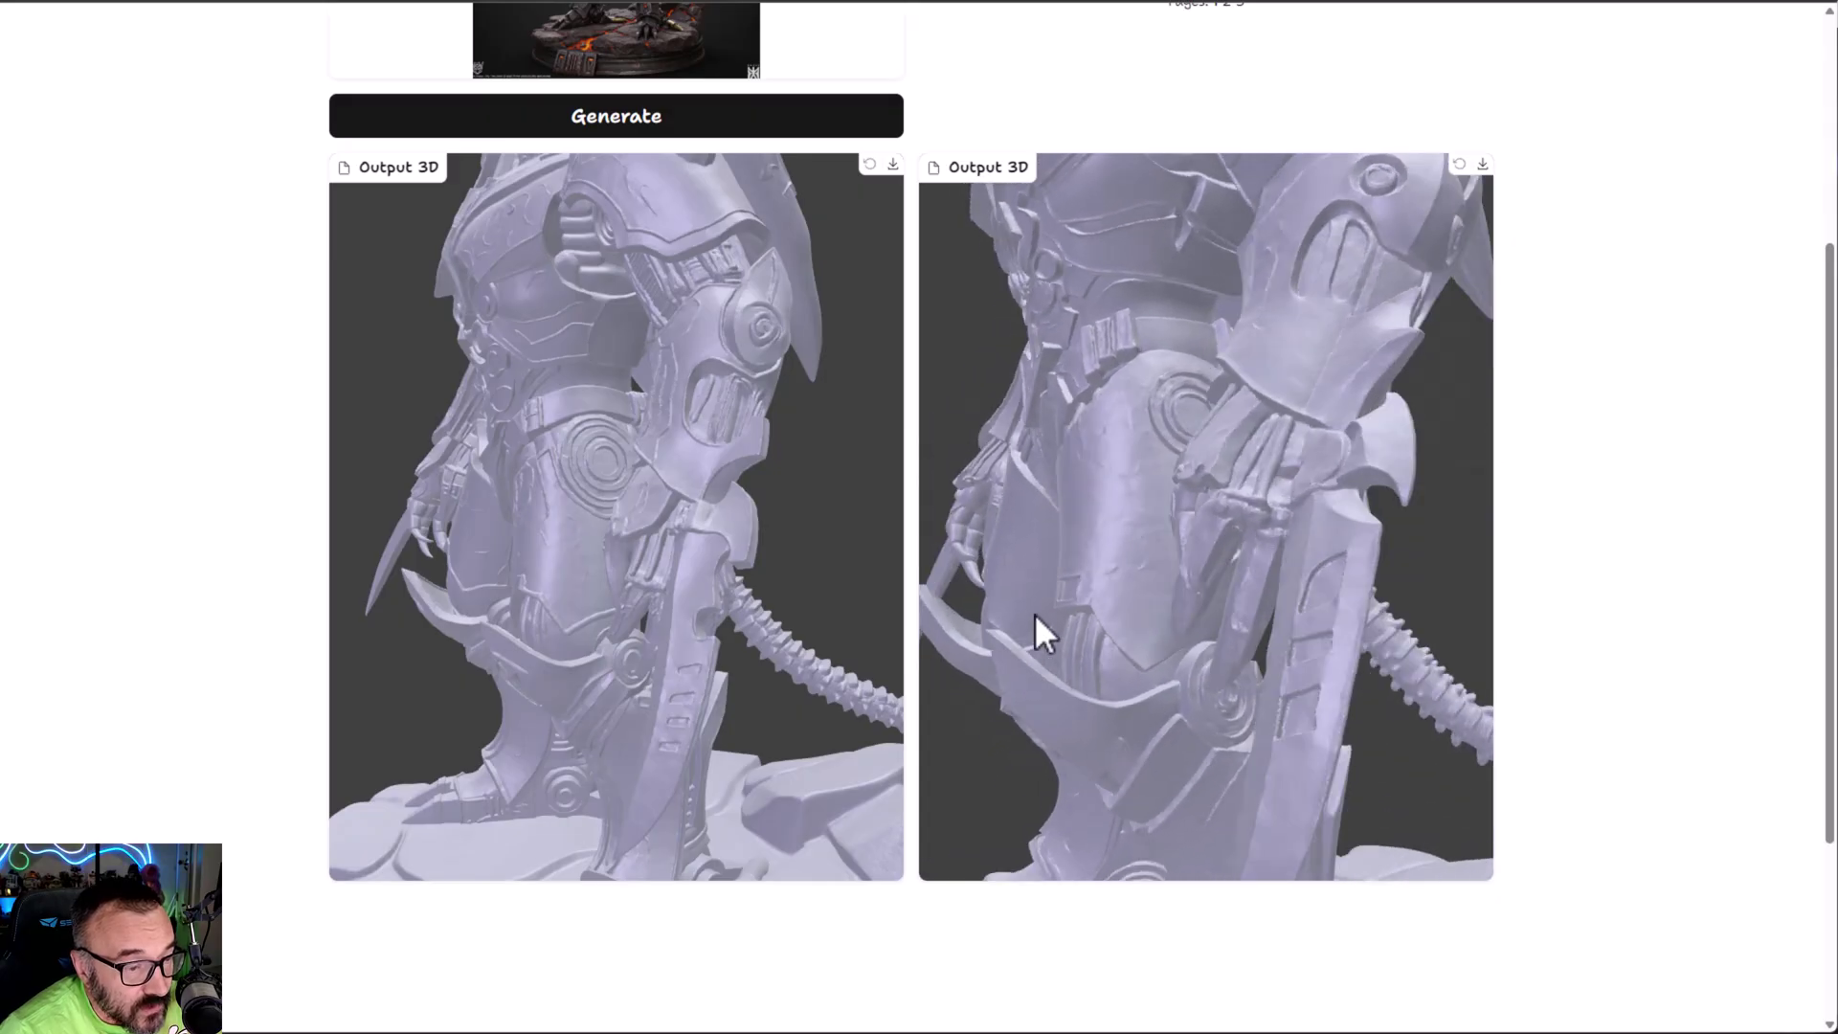
left_click_drag(1036, 616, 1370, 415)
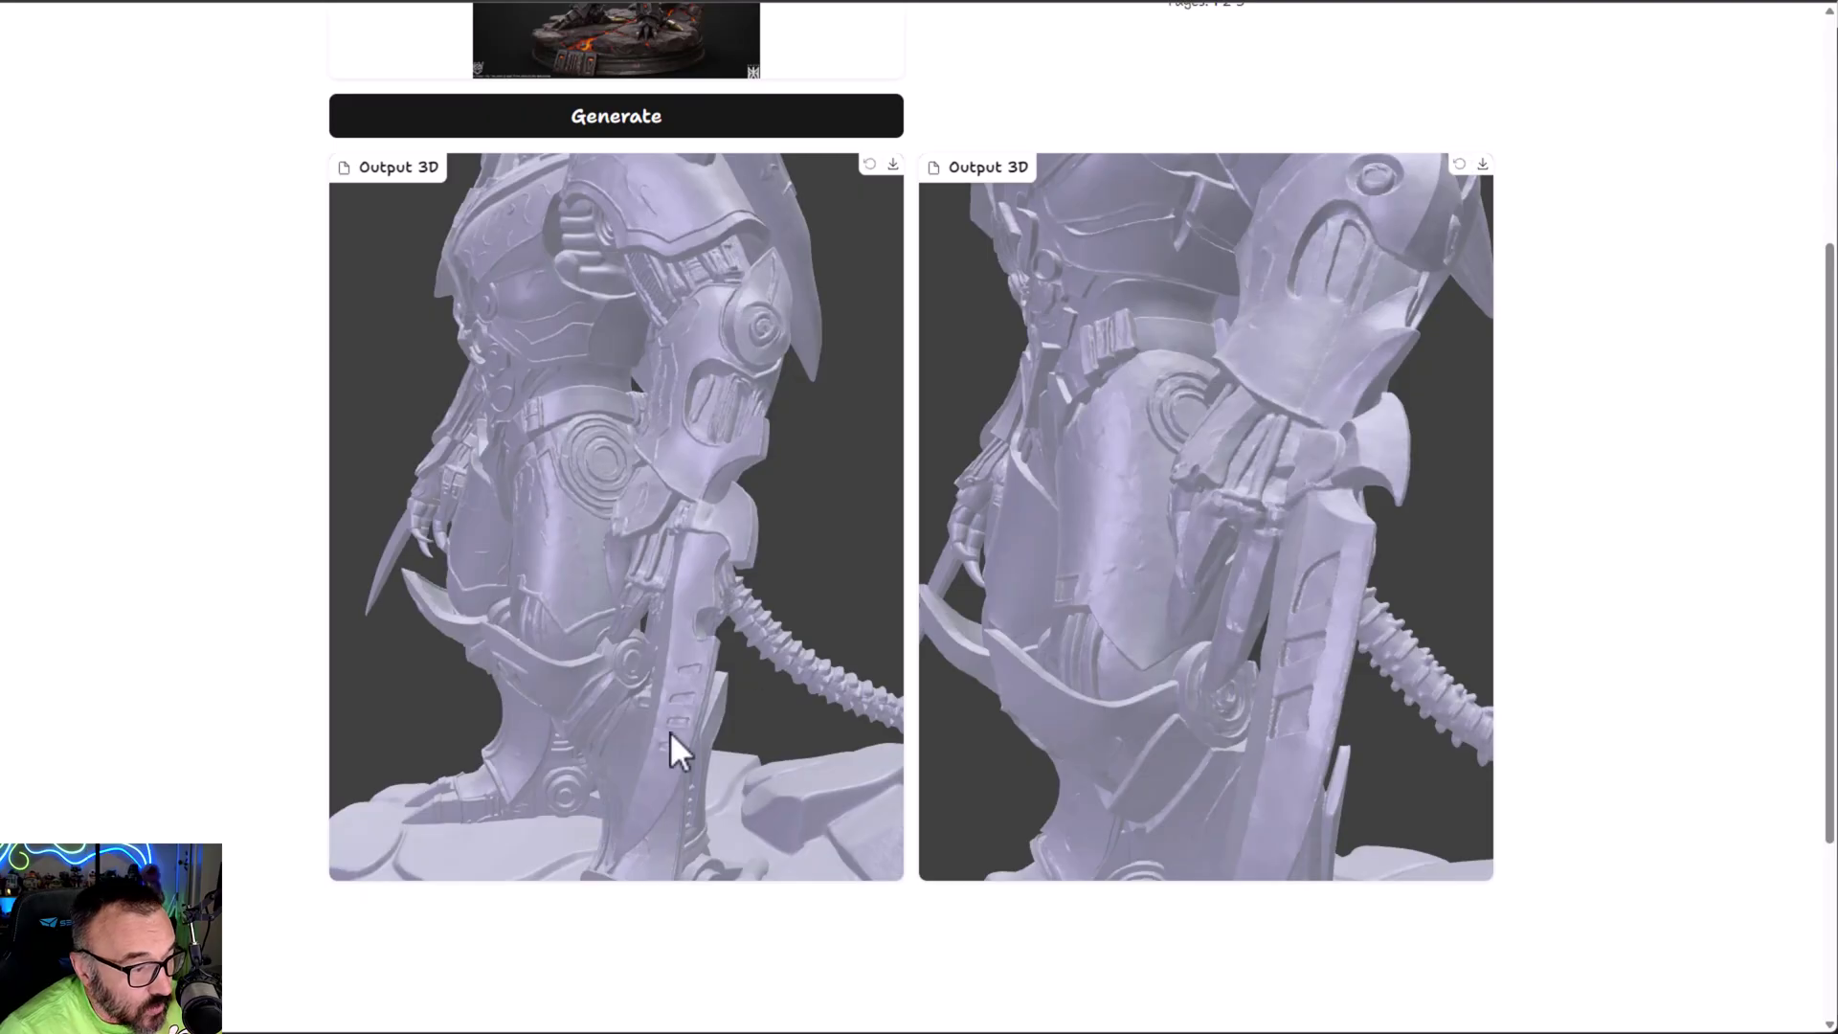
- Compare the chest ornaments, waist and leg armour of the two creature outputs up close from the front
left_click_drag(392, 524, 501, 554)
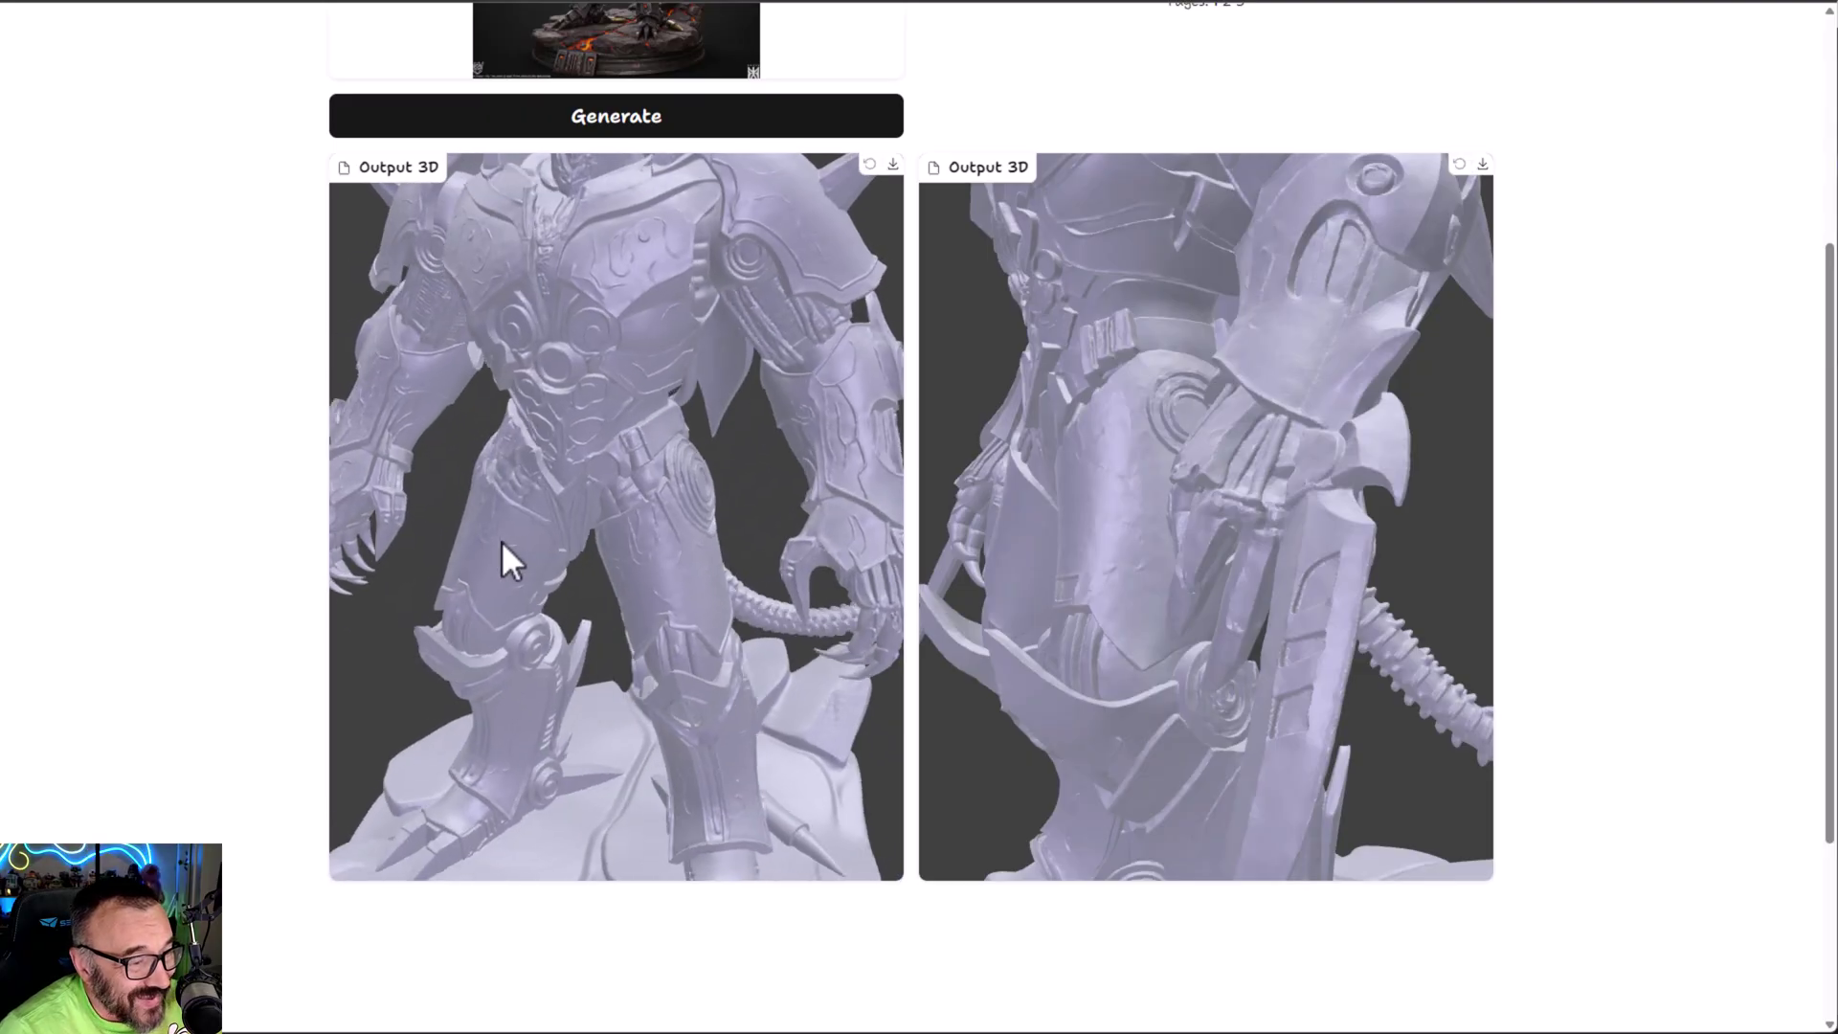
scroll(505, 551, "up", 2)
left_click_drag(1222, 575, 1305, 566)
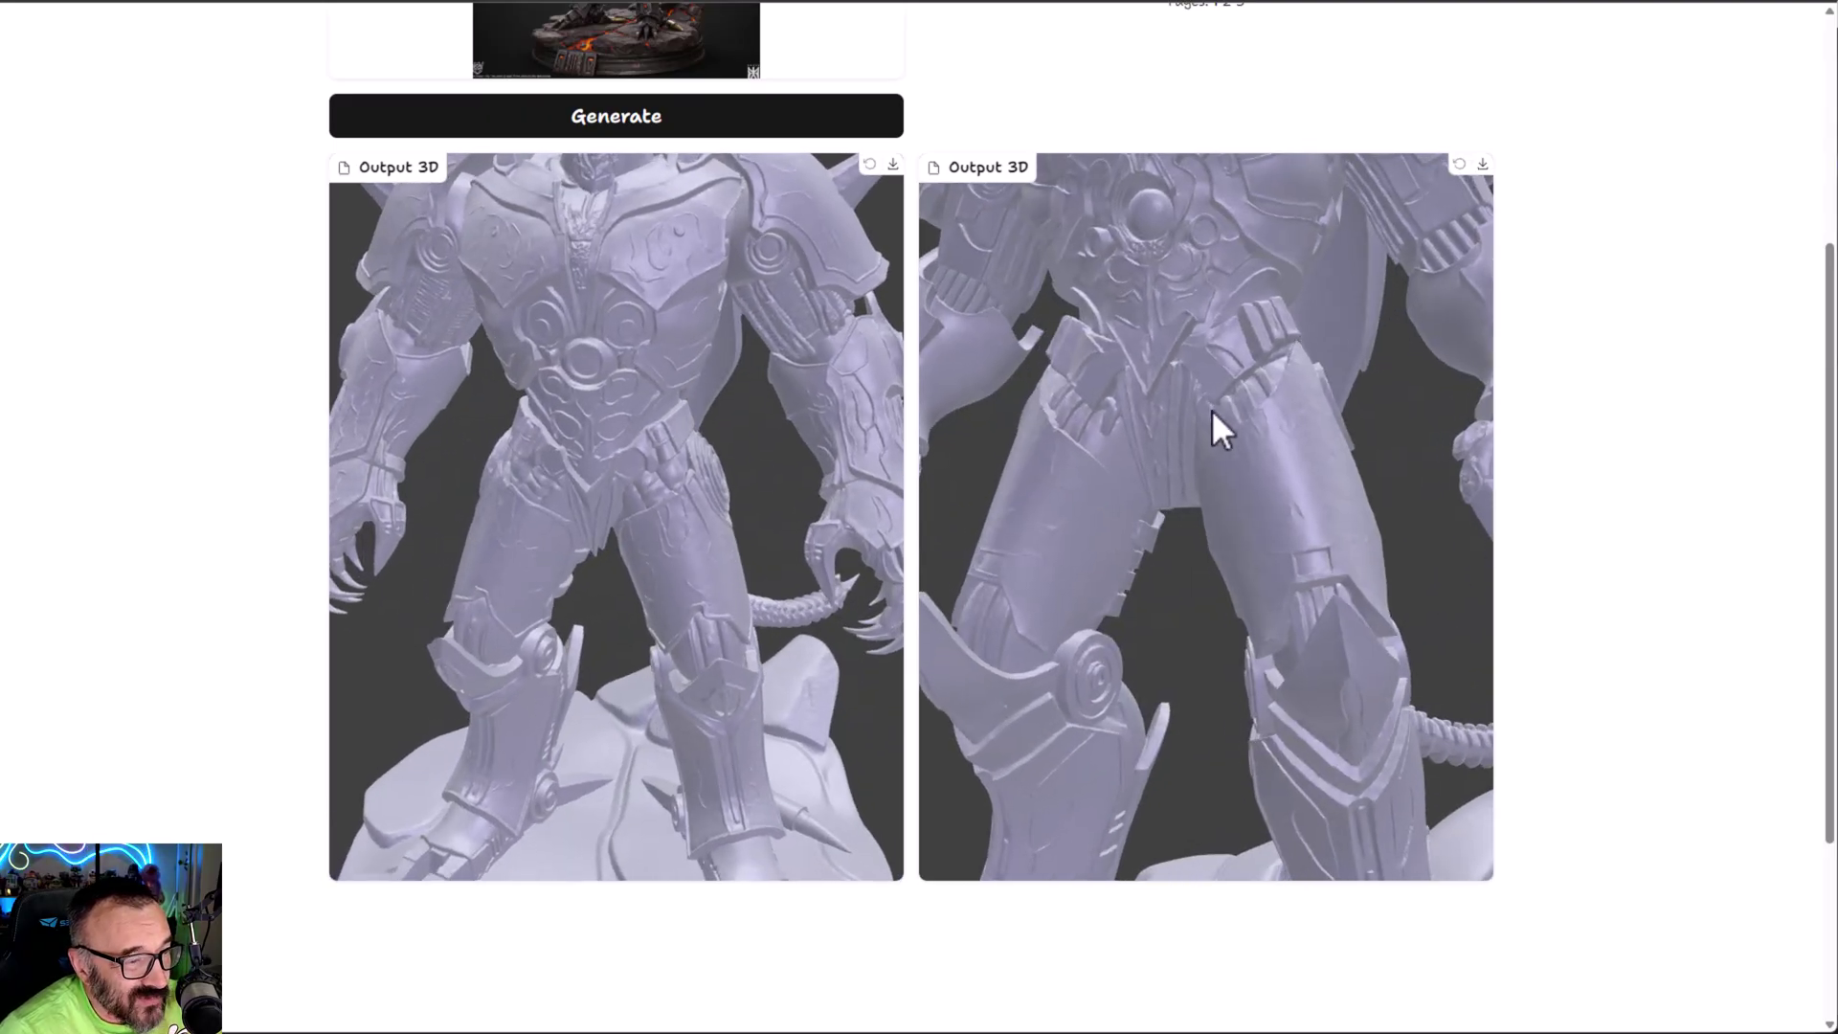
scroll(1219, 422, "down", 3)
left_click_drag(1279, 406, 1379, 370)
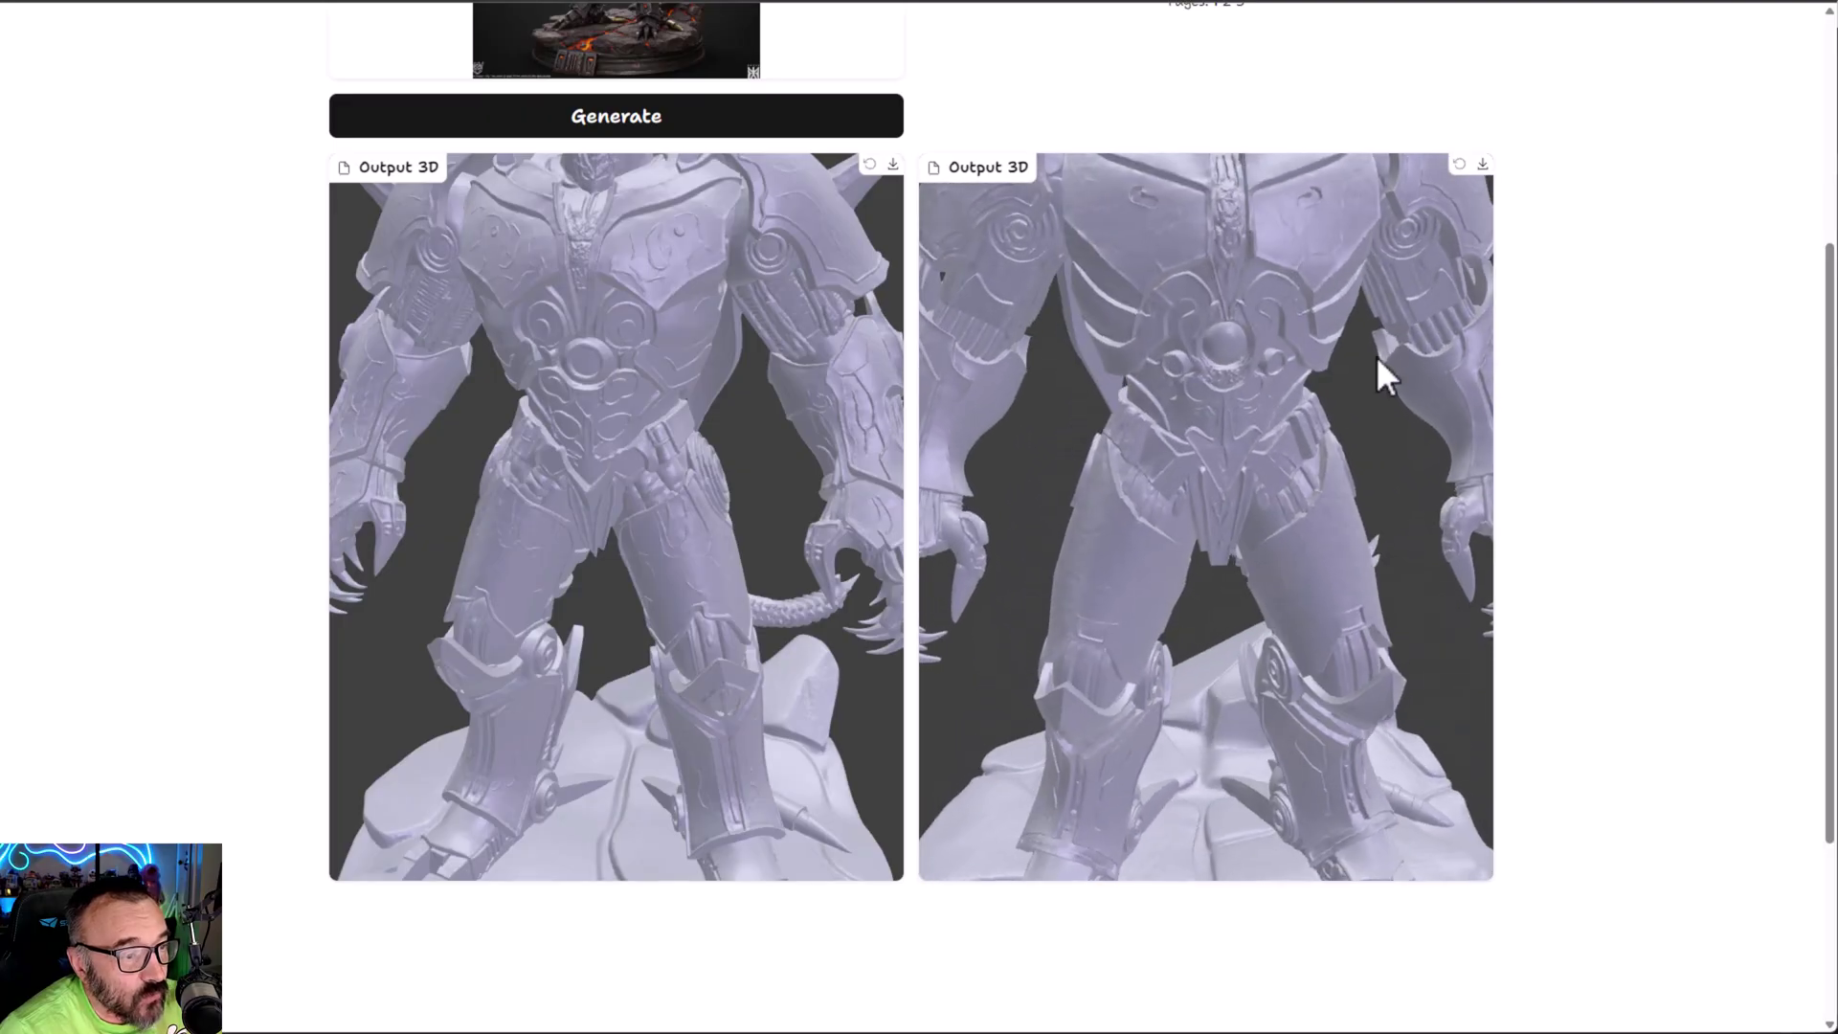
- Look over both creature outputs as whole figures on their bases from the front
scroll(852, 379, "down", 5)
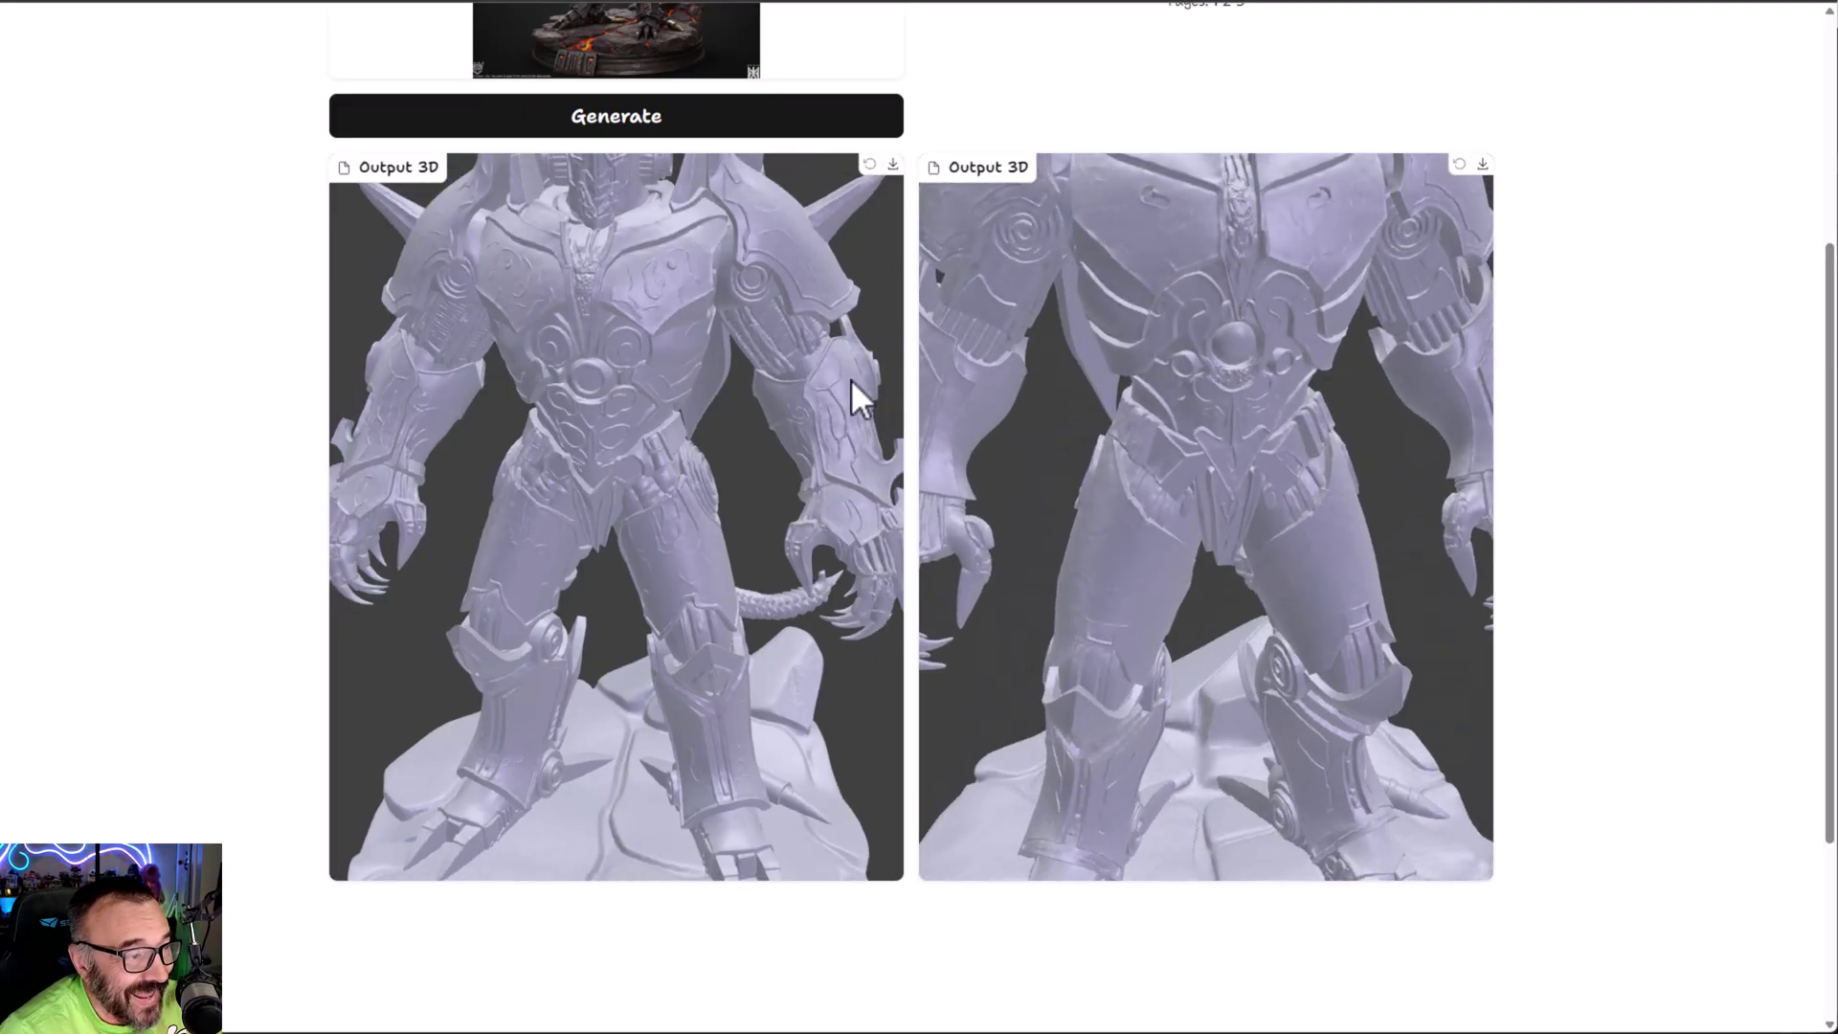
scroll(1223, 450, "down", 5)
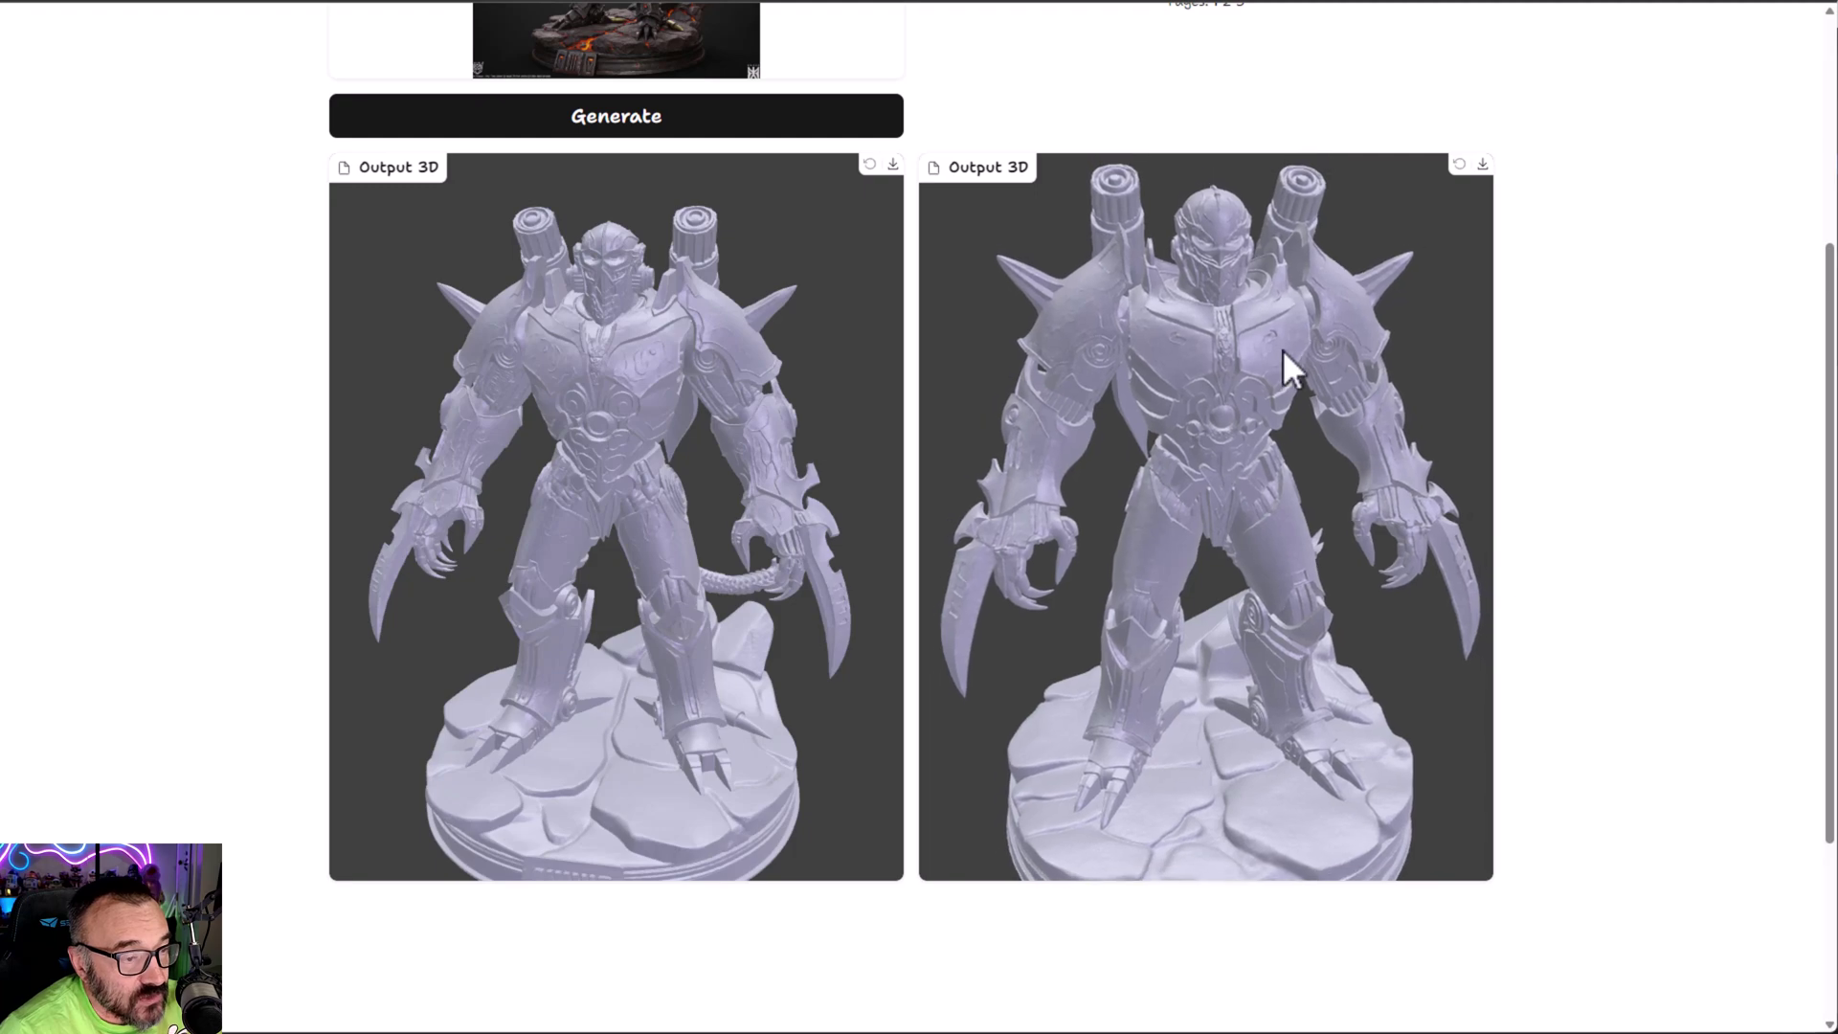
scroll(1187, 431, "down", 3)
left_click_drag(1187, 430, 1179, 394)
left_click_drag(625, 442, 618, 419)
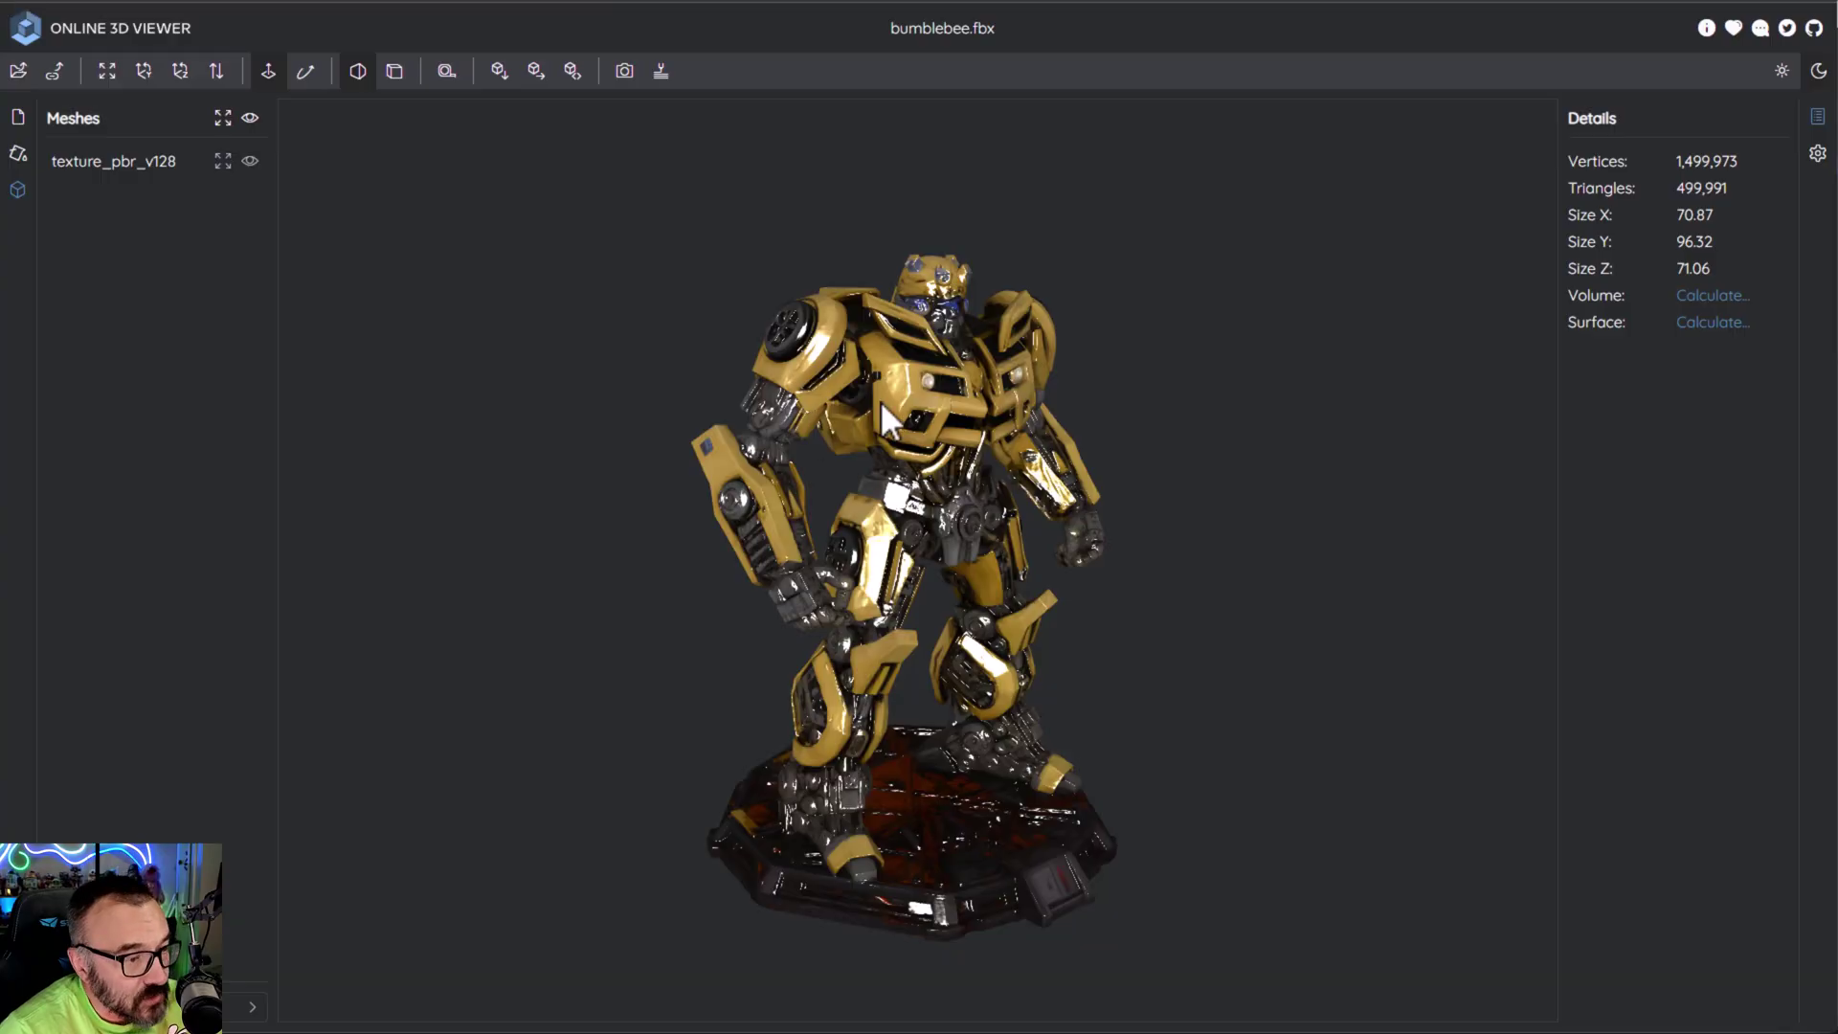
- Inspect the textured bumblebee.fbx robot from the front and side, viewing its chest, arms, legs and base up close and as a whole
left_click_drag(880, 400, 891, 625)
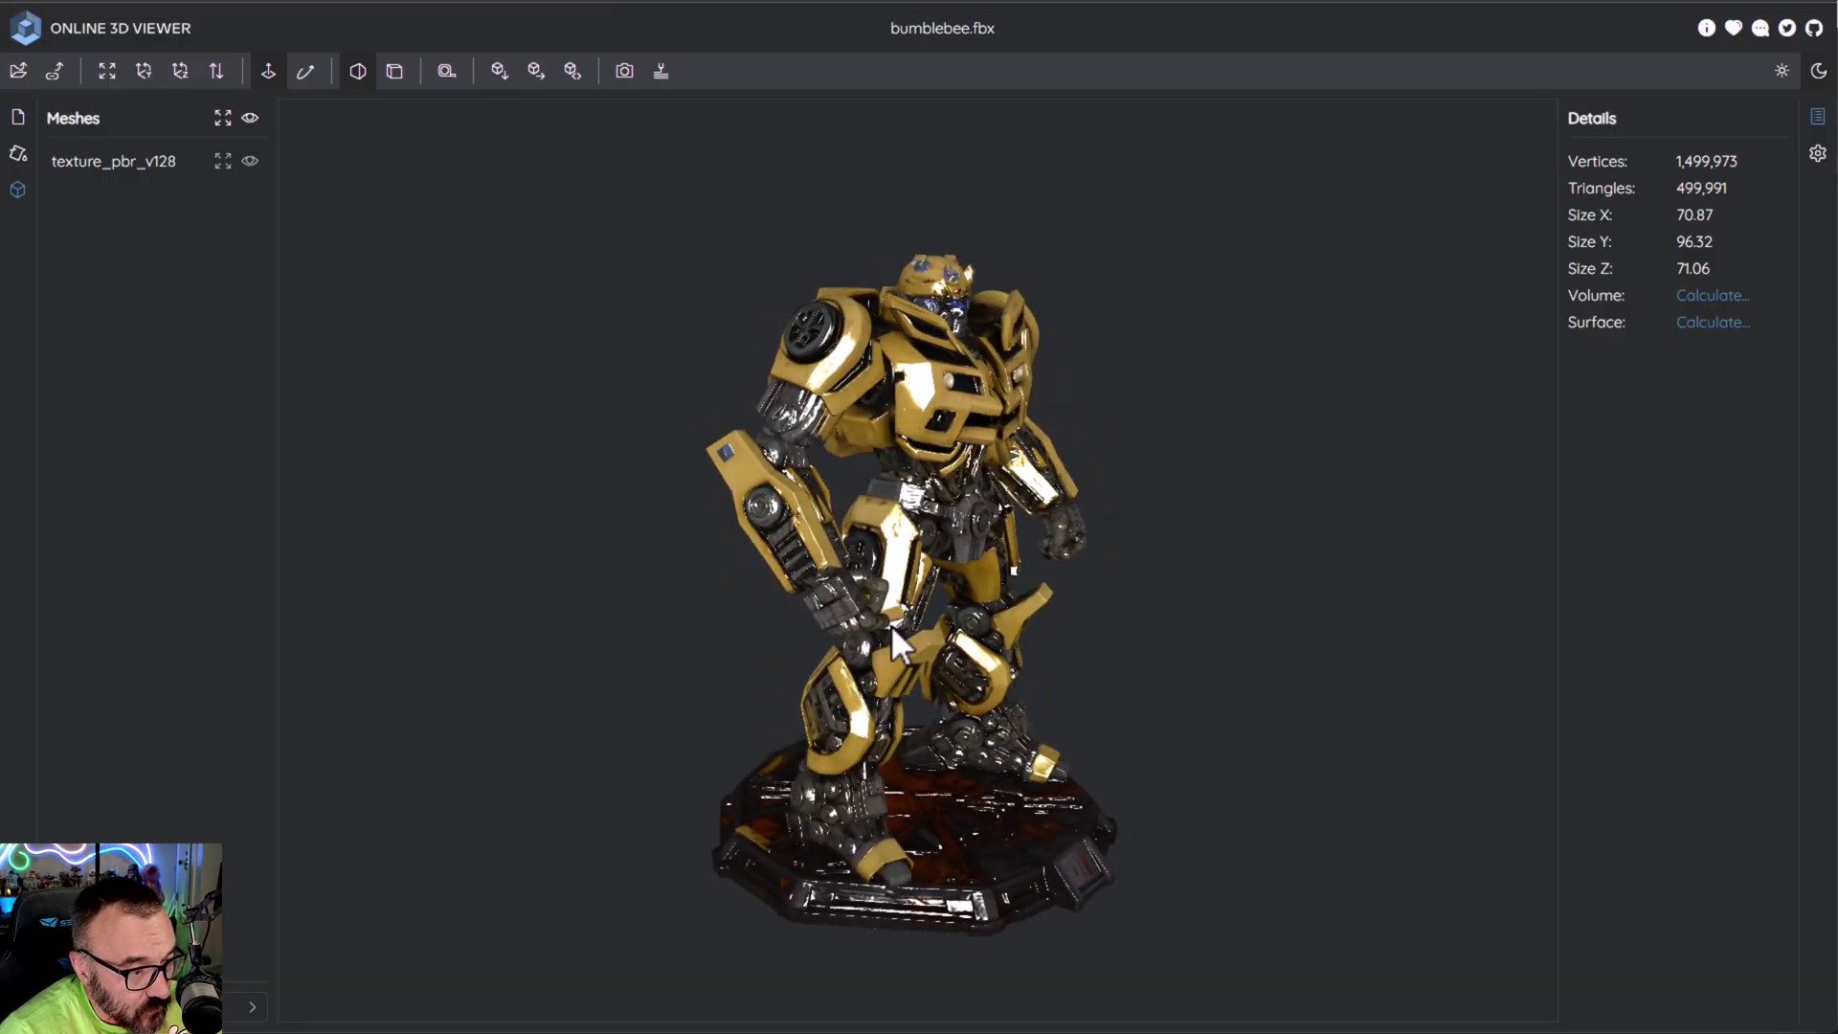
scroll(888, 617, "up", 6)
scroll(886, 536, "down", 4)
left_click_drag(883, 517, 836, 607)
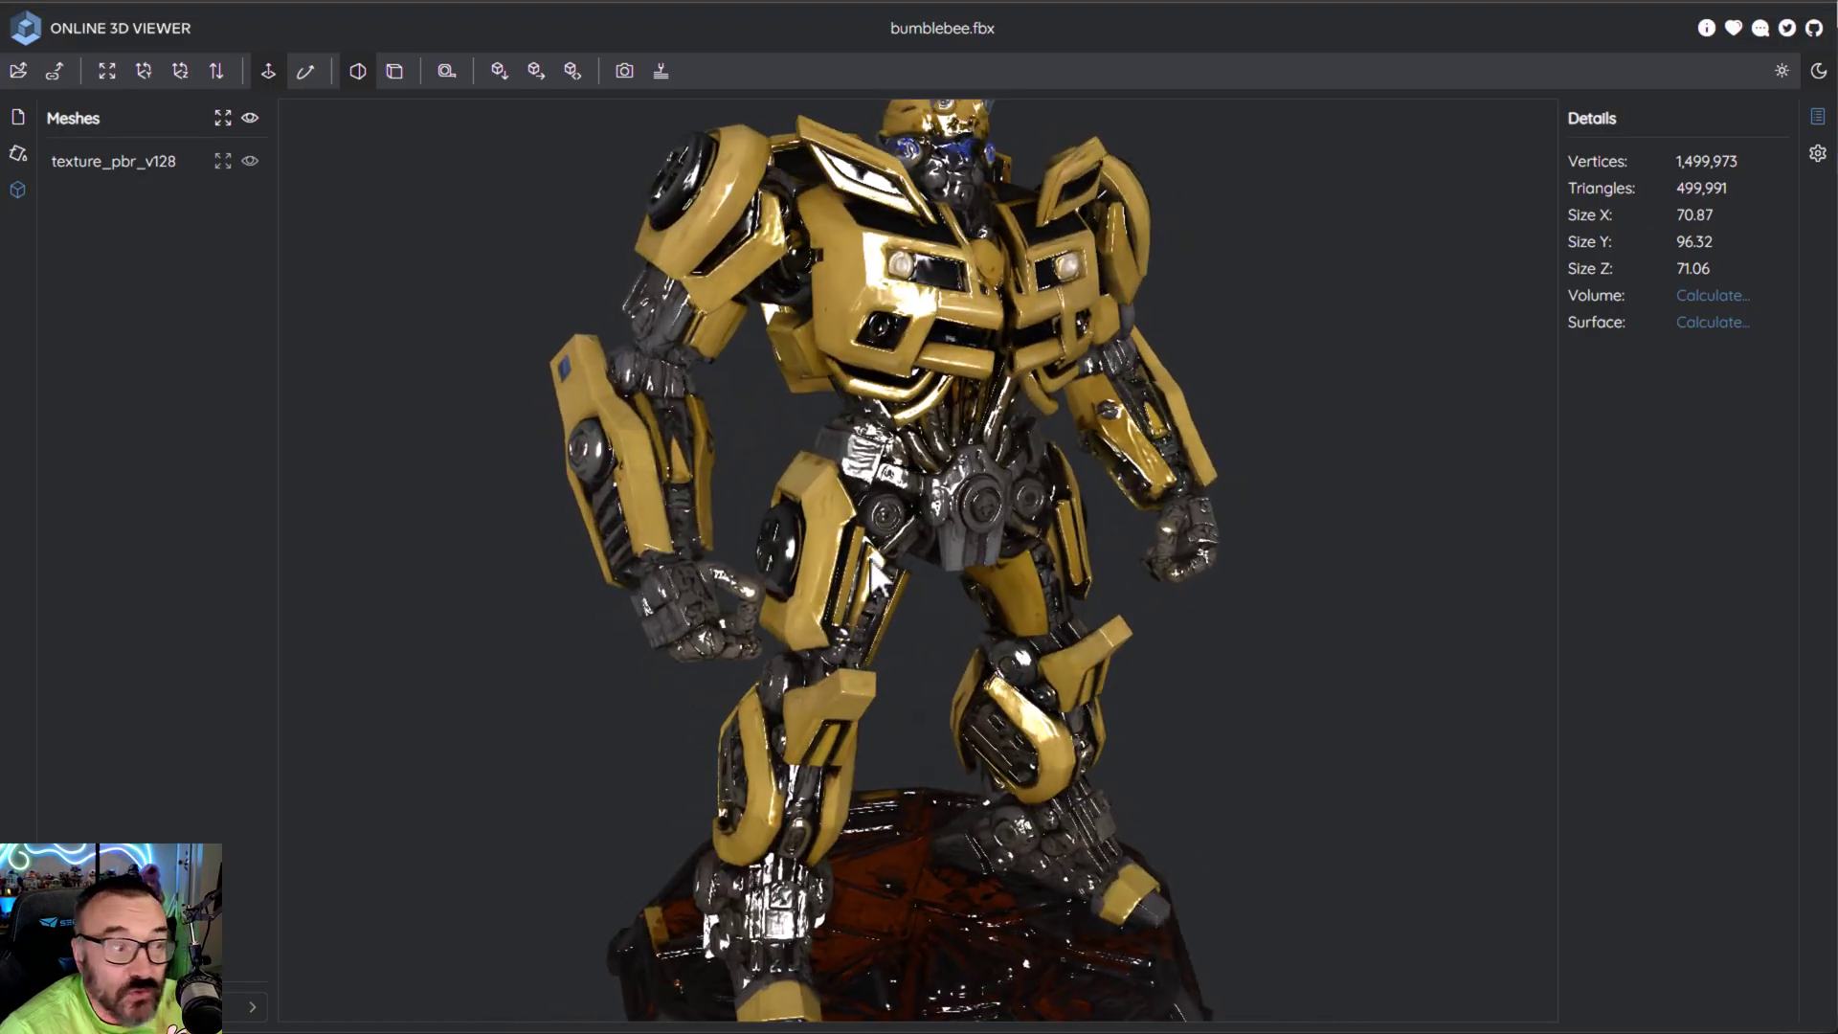
scroll(895, 556, "down", 4)
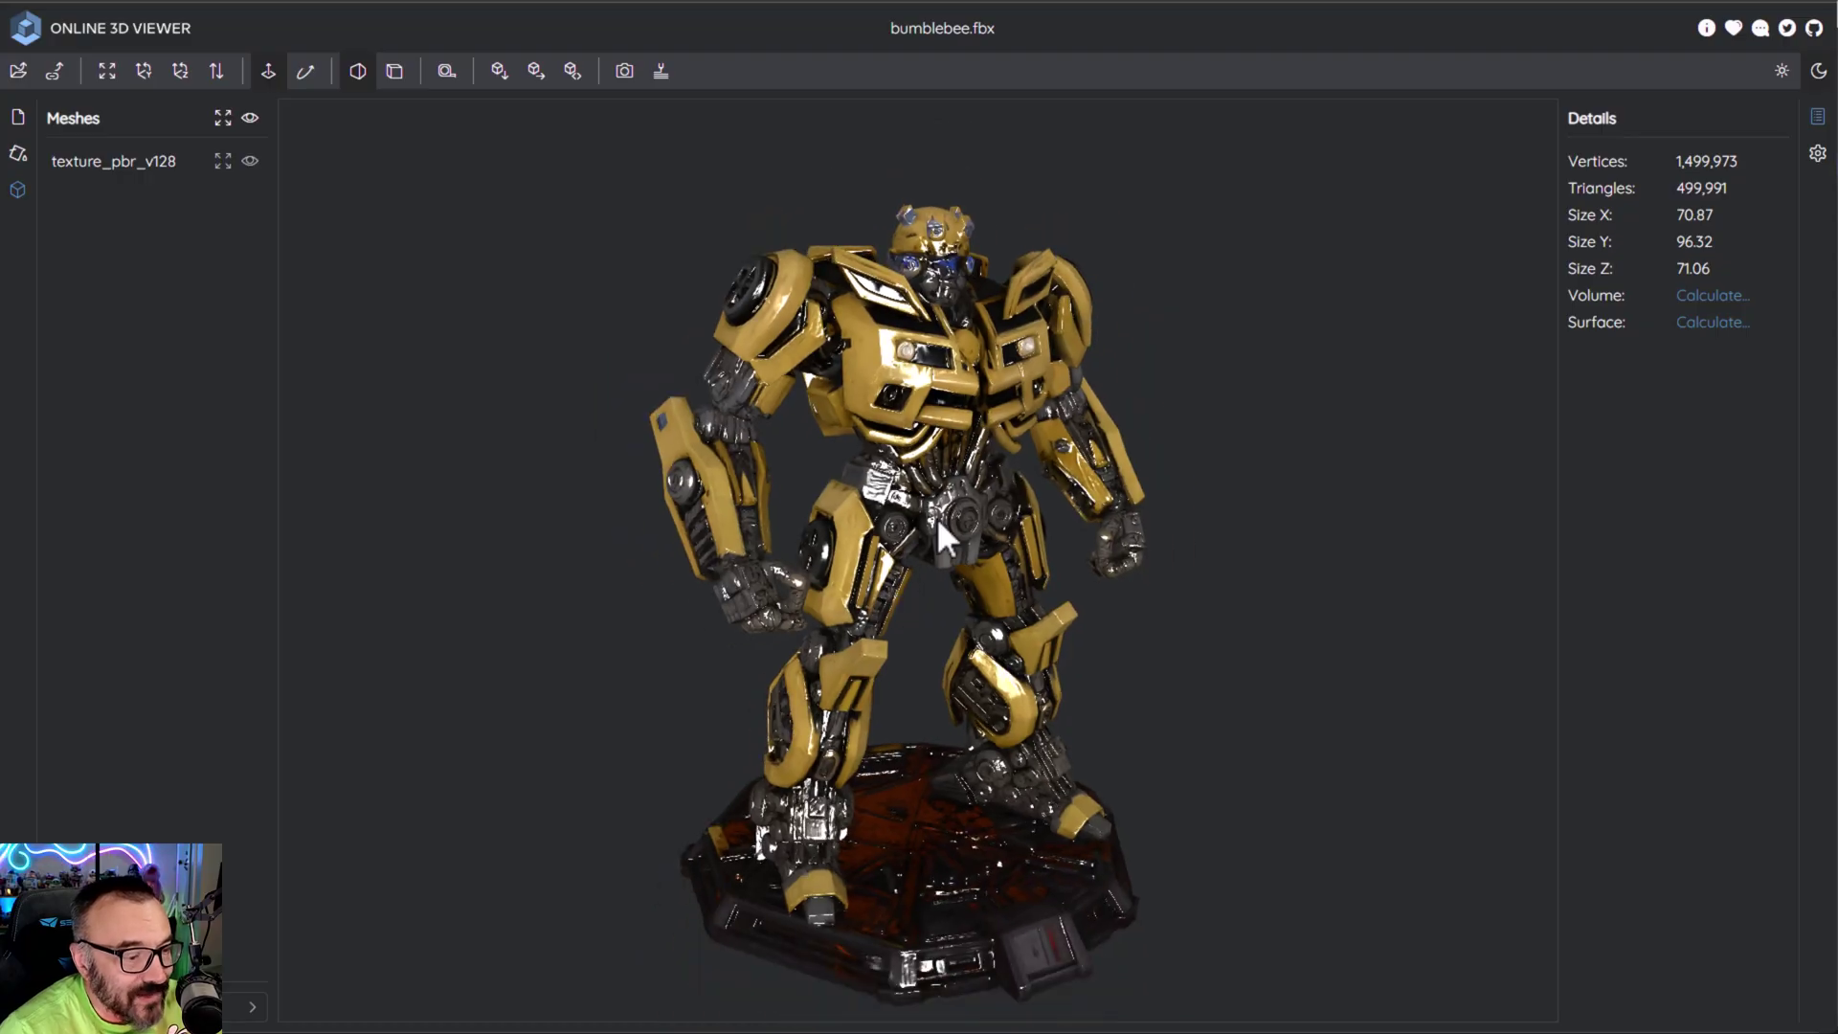
left_click_drag(936, 517, 967, 484)
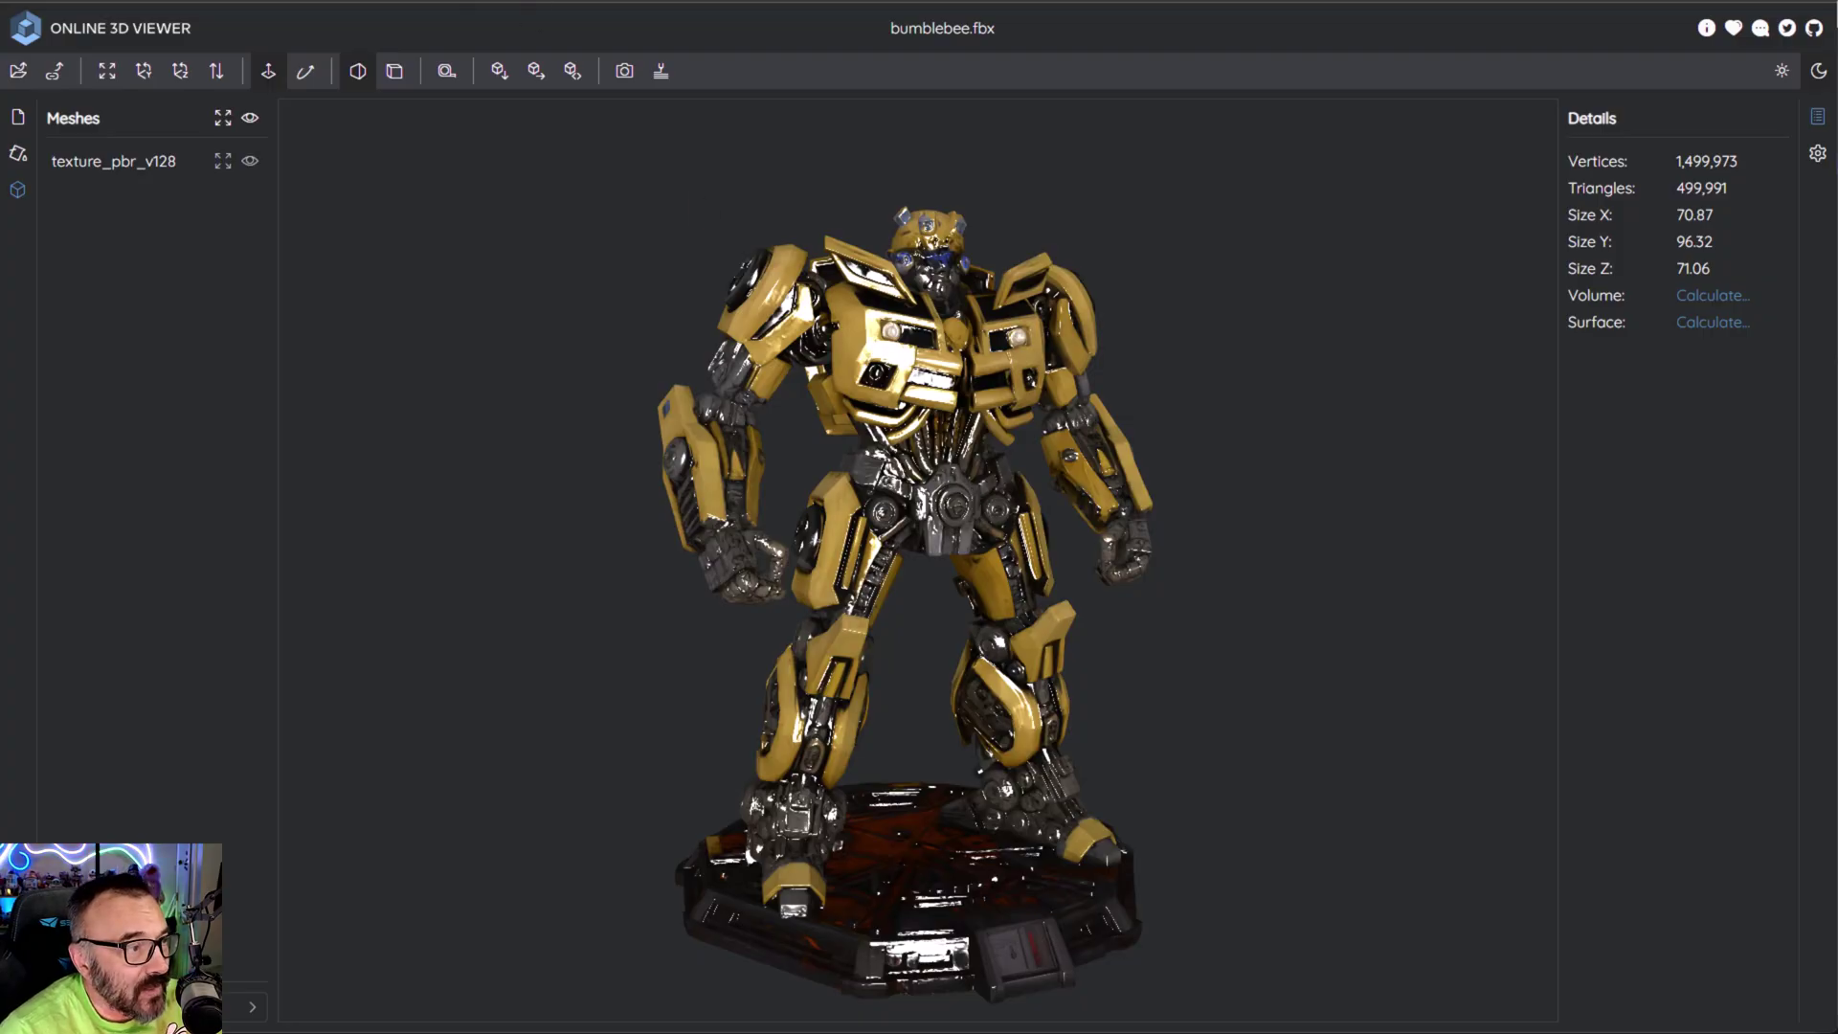
- Switch to the Sparc3D GitHub repository and review the README's teaser figure and framework description
key("ctrl+Tab")
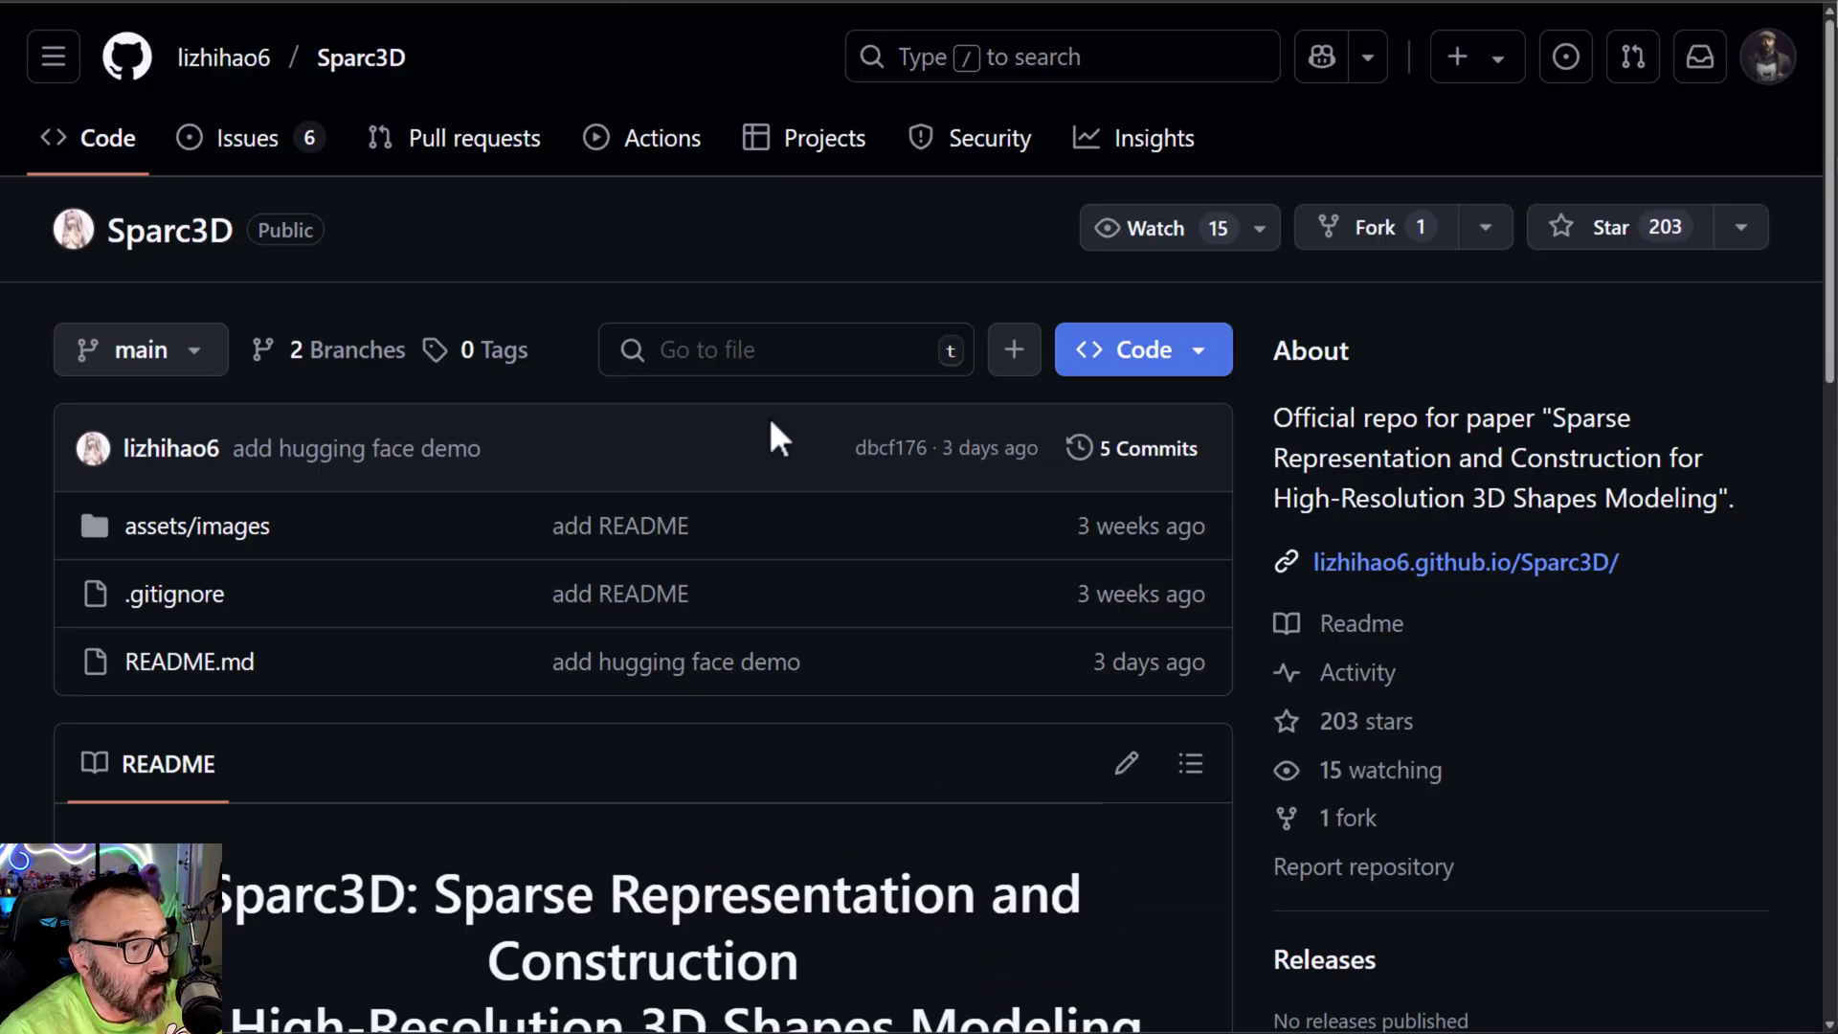
scroll(927, 522, "down", 6)
scroll(935, 534, "down", 4)
scroll(665, 562, "up", 3)
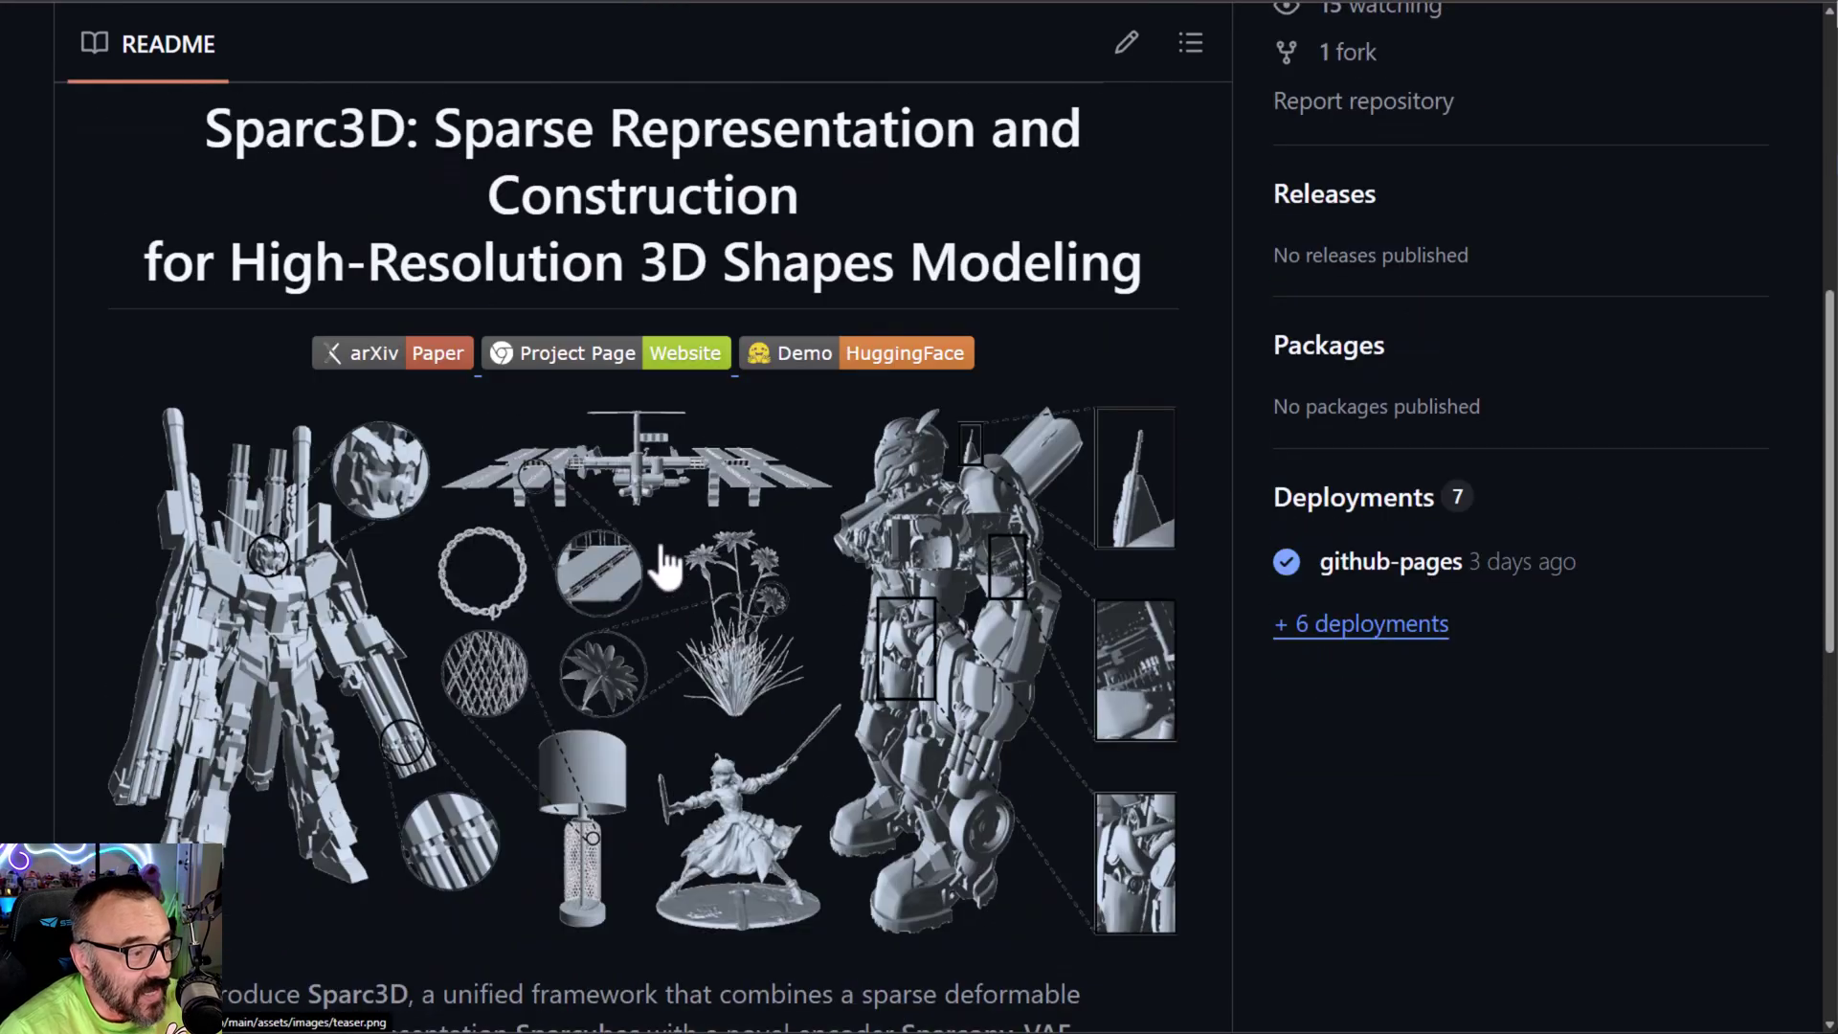
scroll(1162, 462, "down", 4)
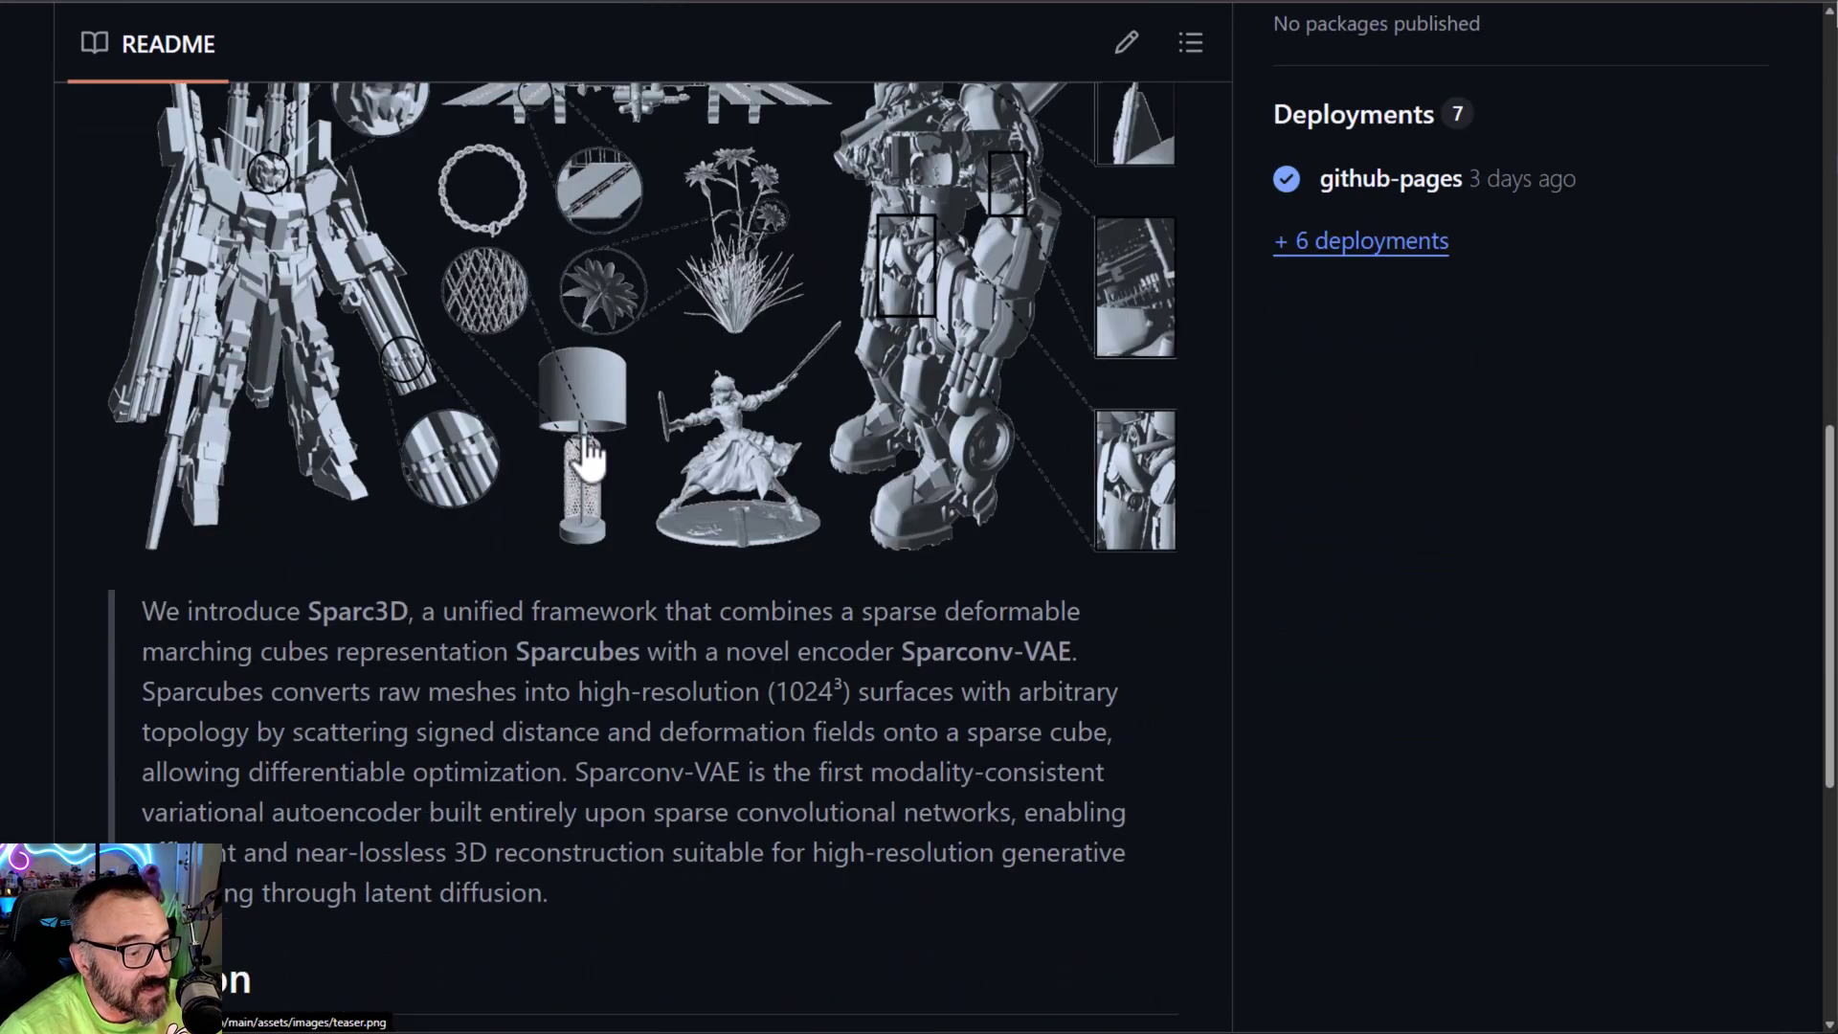
left_click_drag(569, 777, 732, 783)
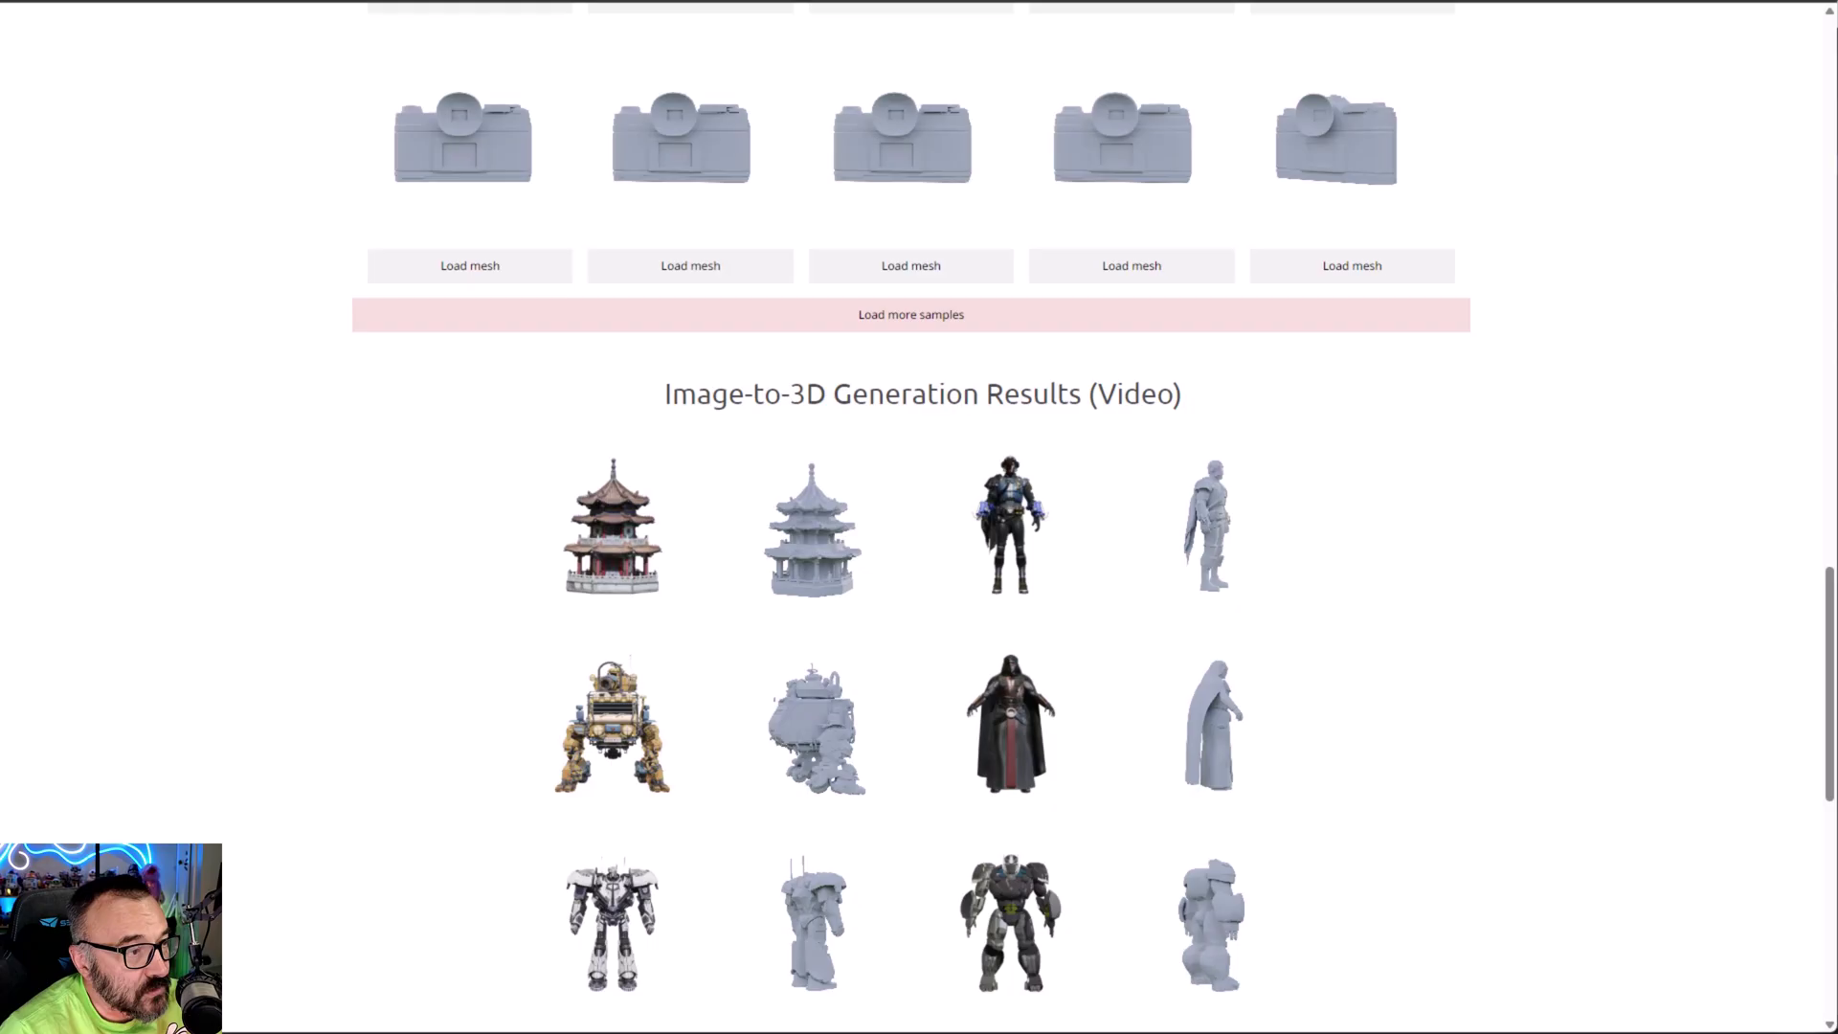
- Review the image-to-3D results, method overviews and mesh samples on the Sparc3D project page
scroll(1417, 588, "down", 10)
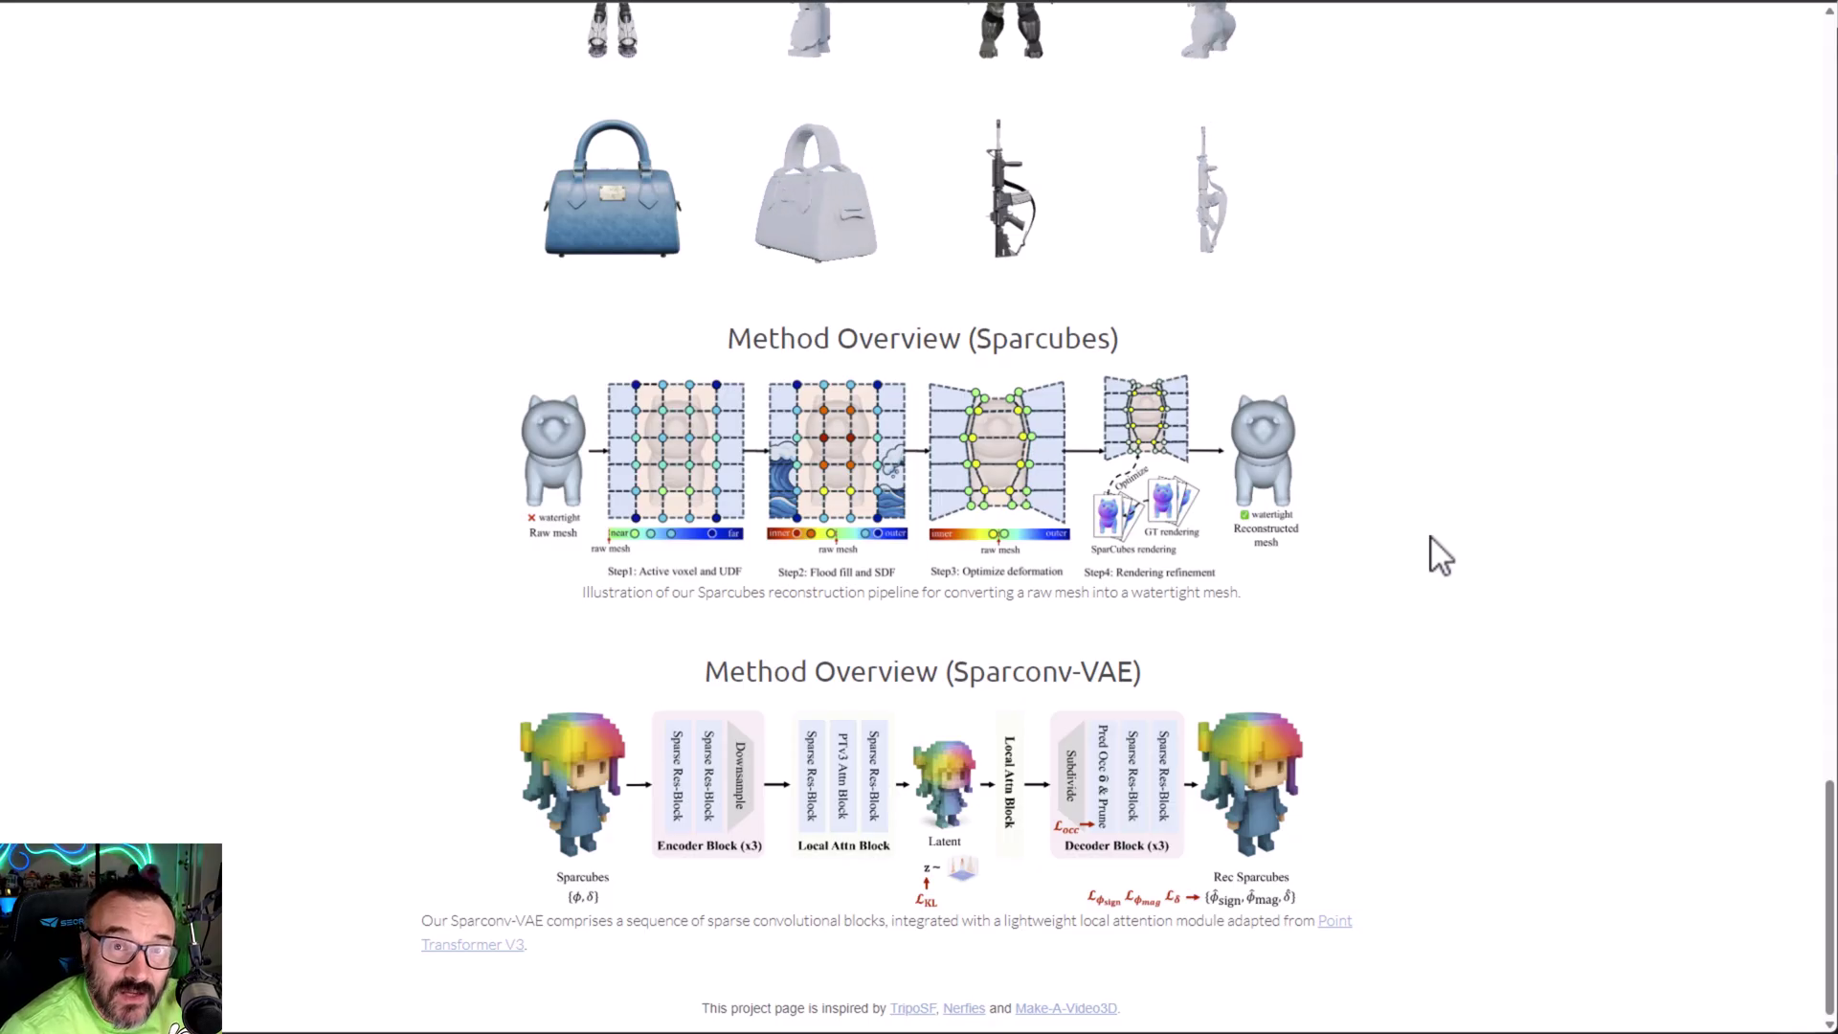
scroll(1432, 538, "up", 20)
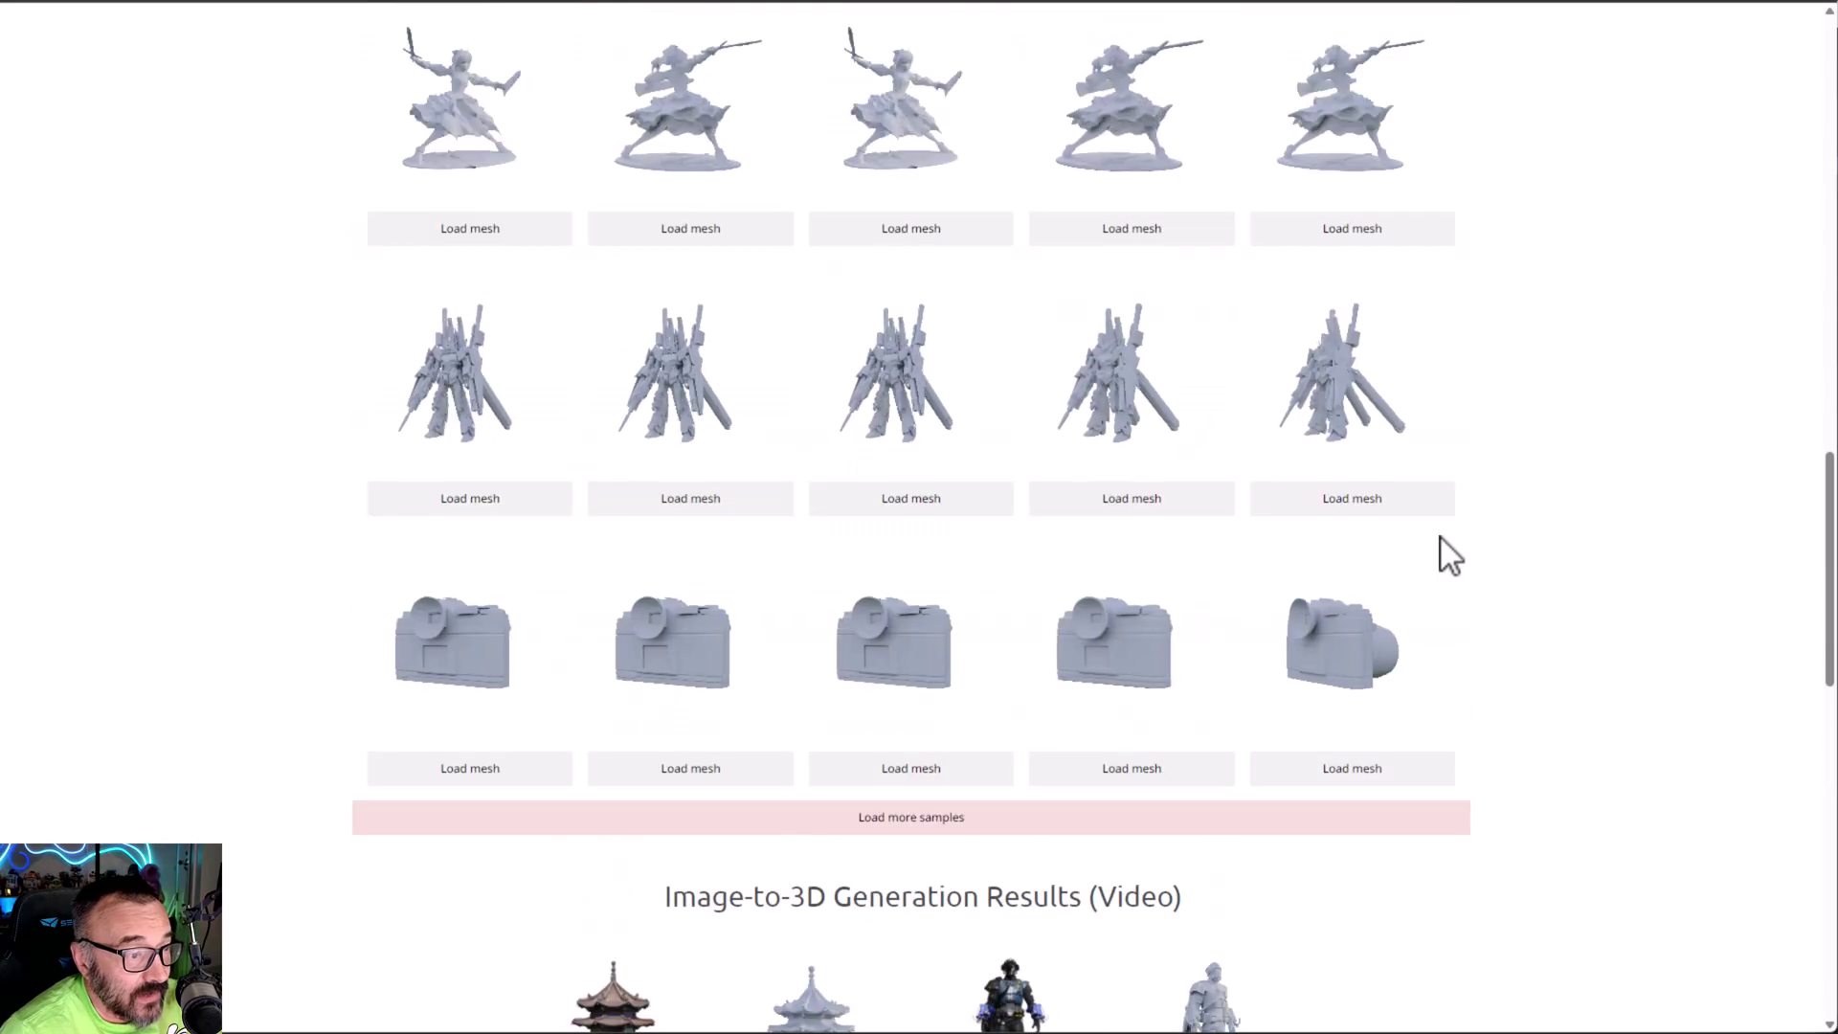
scroll(1440, 538, "up", 10)
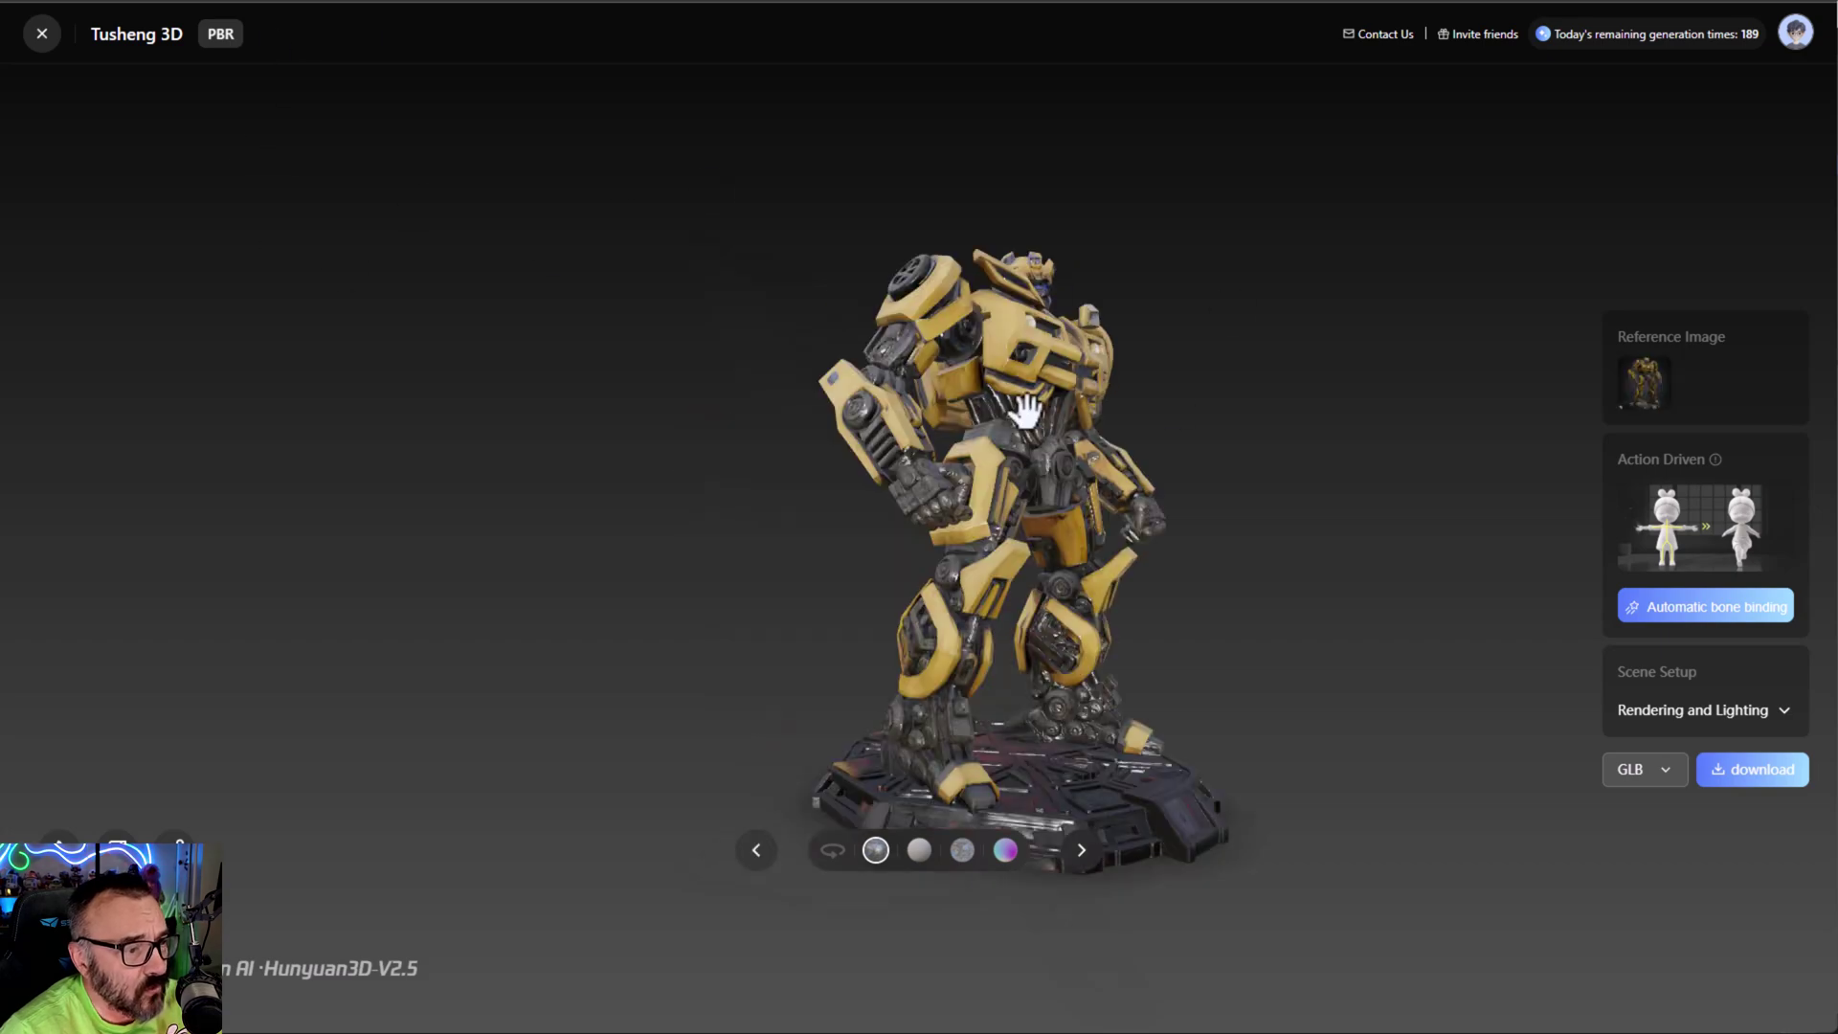
- Inspect the textured yellow robot in Hunyuan3D V2.5 from several angles and up close
left_click_drag(1018, 398, 840, 454)
scroll(840, 454, "up", 3)
scroll(840, 454, "down", 2)
left_click_drag(894, 574, 1243, 427)
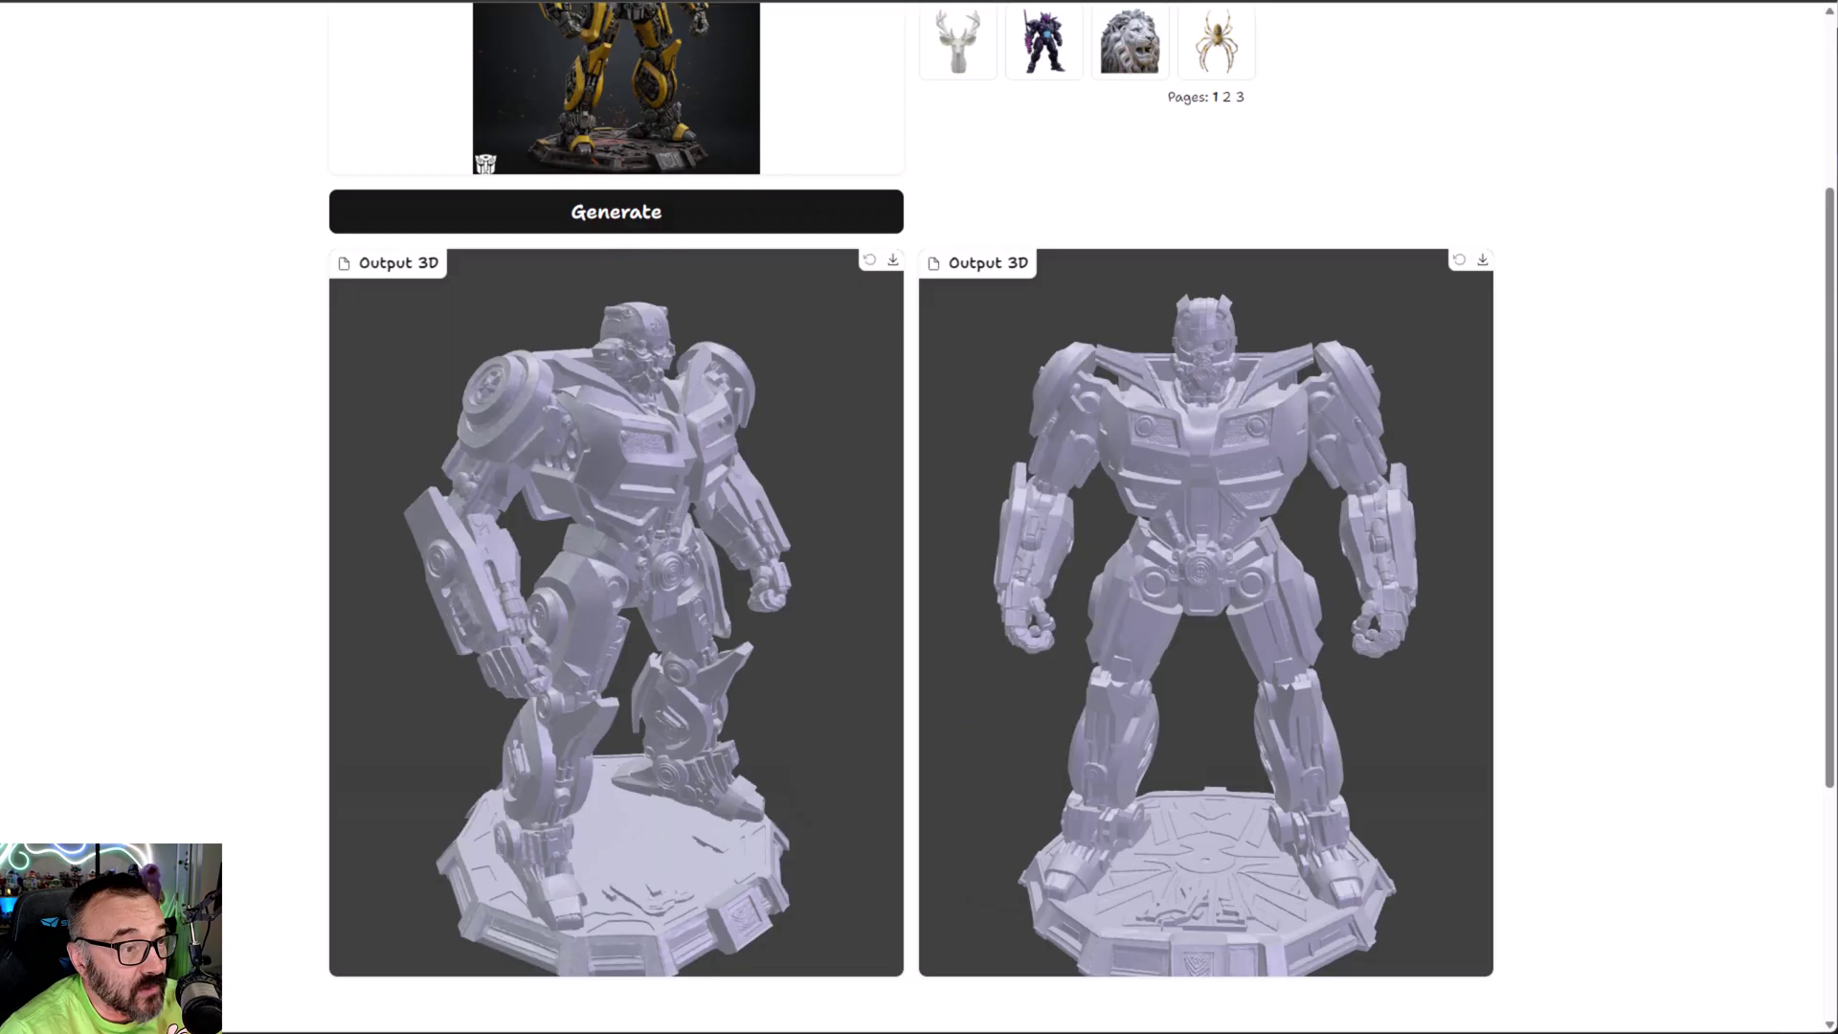
- On the Sparc3D page, compare the two yellow-robot outputs from the front, side and above, including the details on their bases
left_click_drag(1203, 590, 1243, 571)
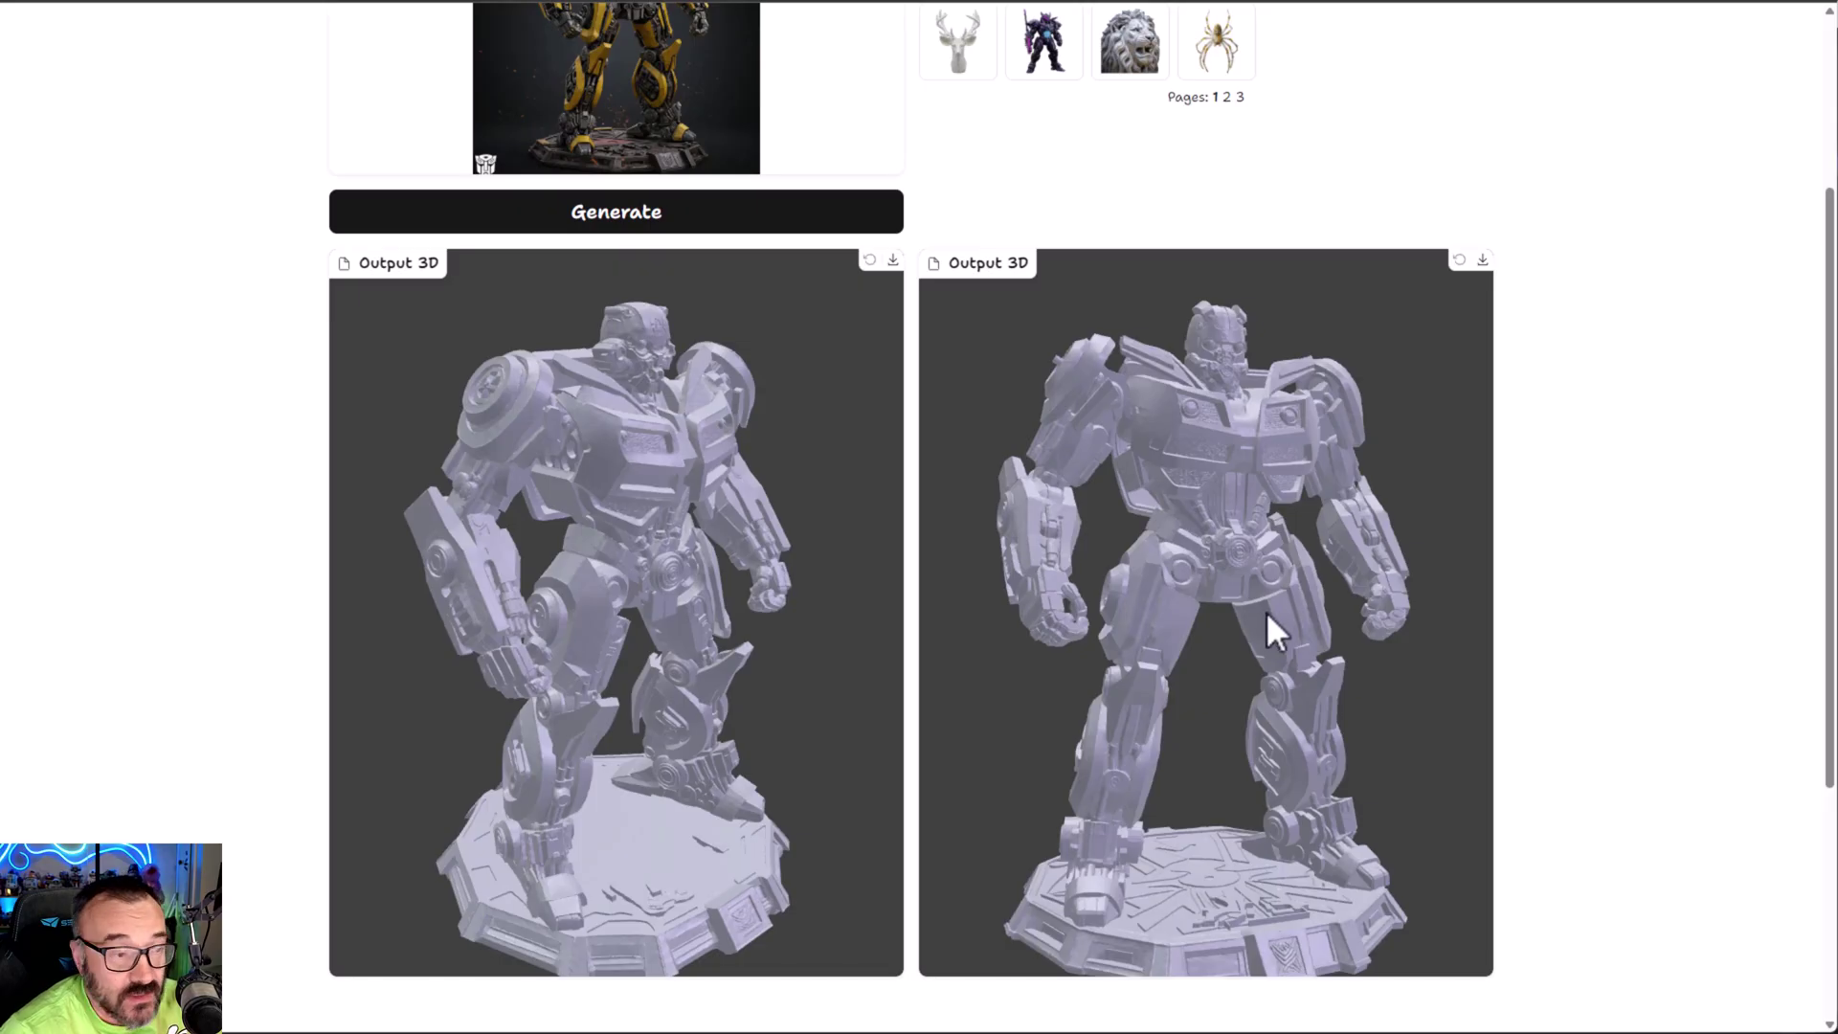
left_click_drag(1268, 613, 1313, 620)
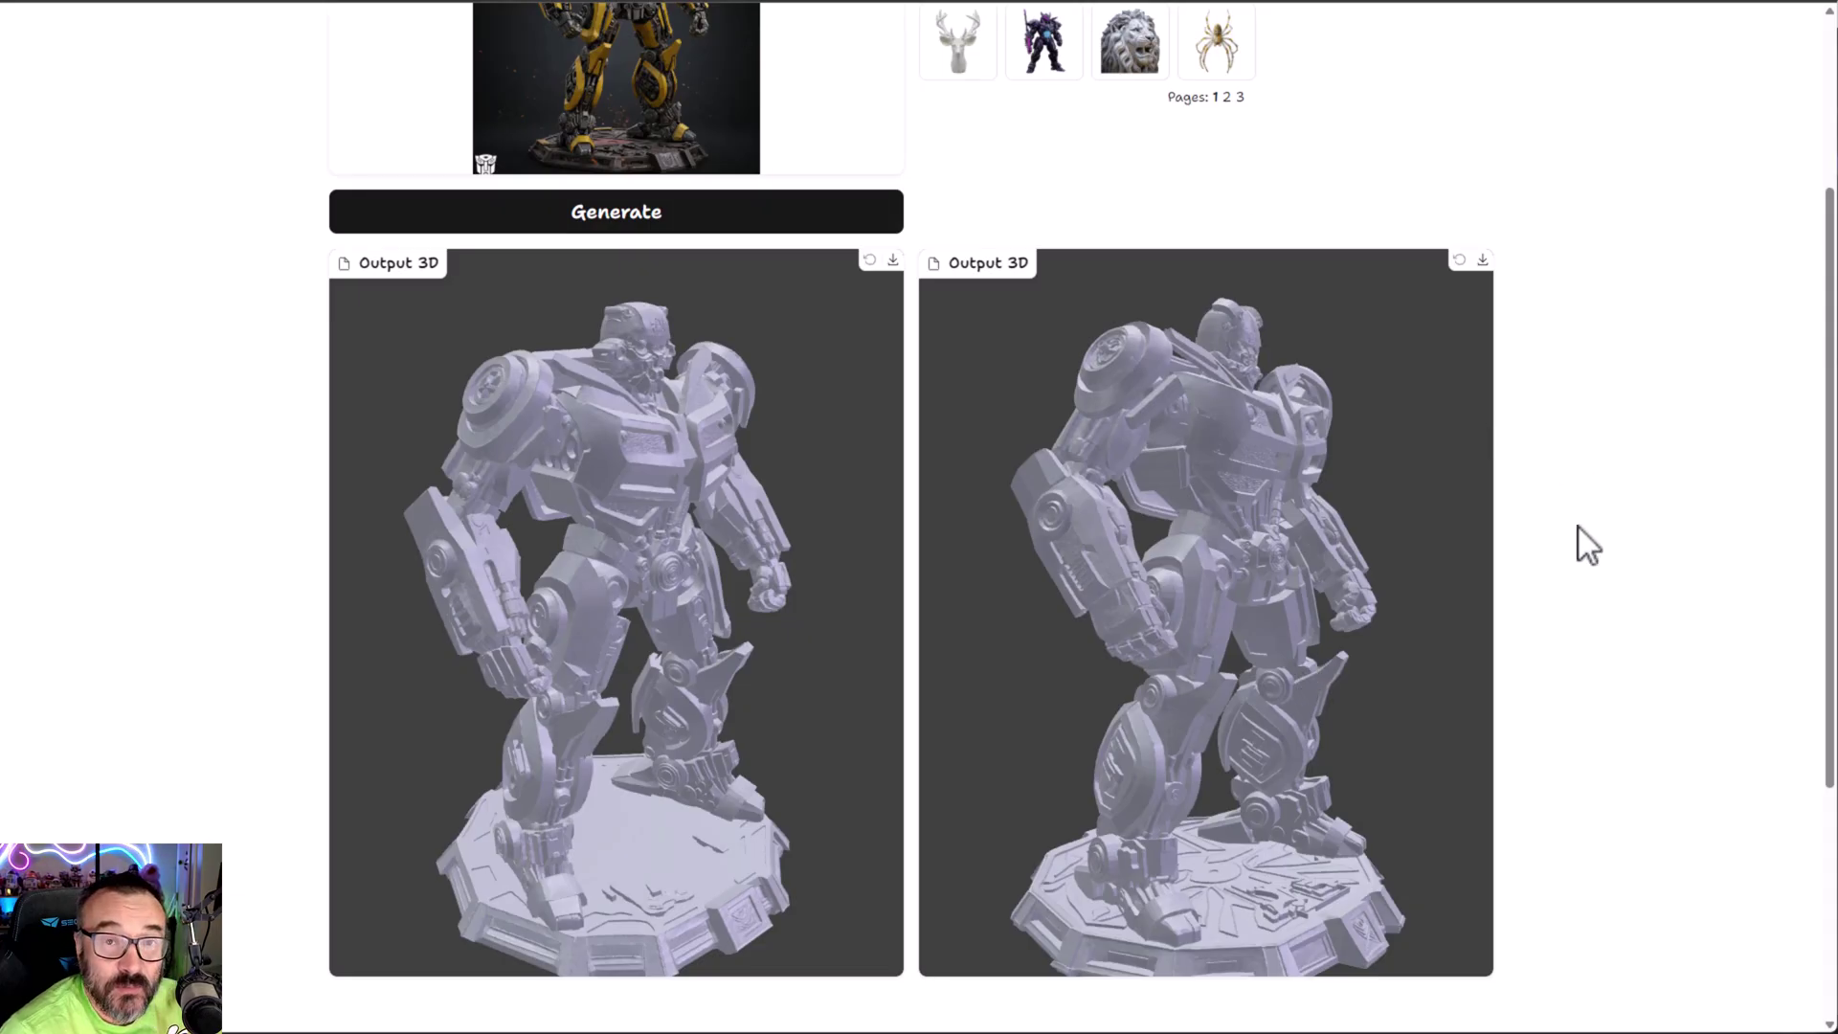
left_click_drag(818, 804, 739, 808)
left_click_drag(1340, 766, 1260, 833)
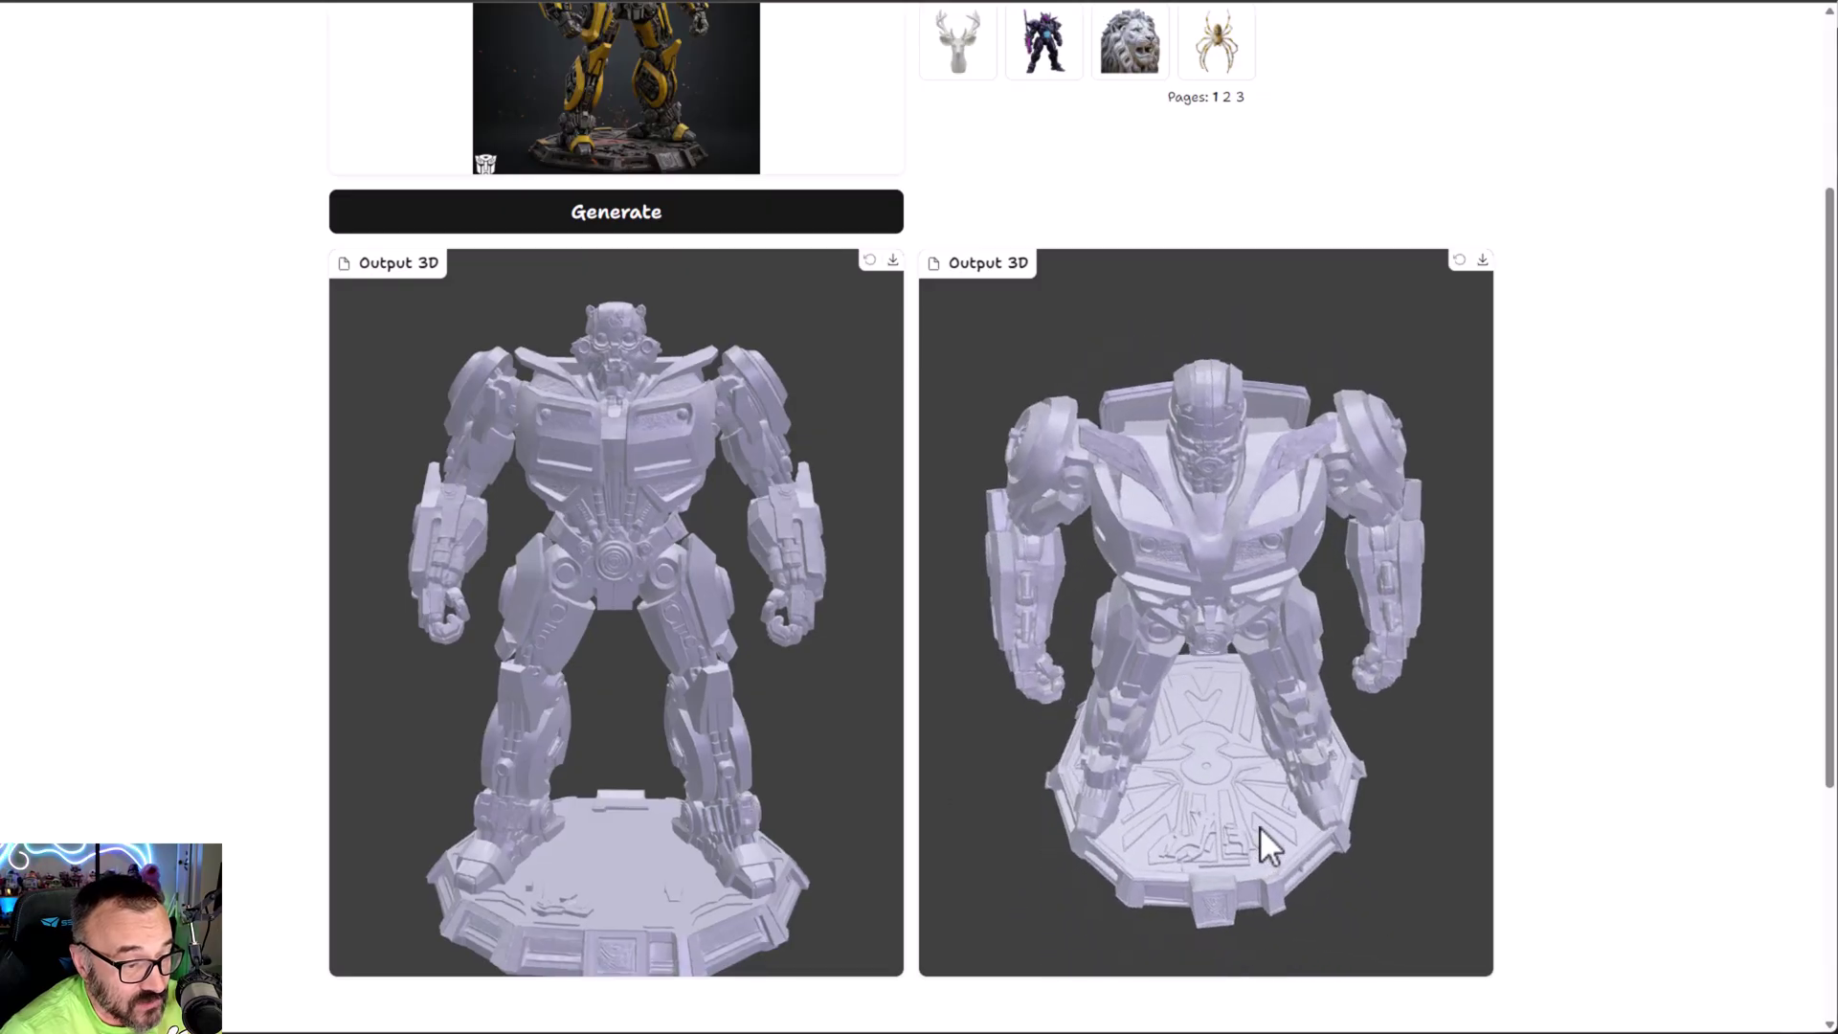
left_click_drag(607, 870, 636, 830)
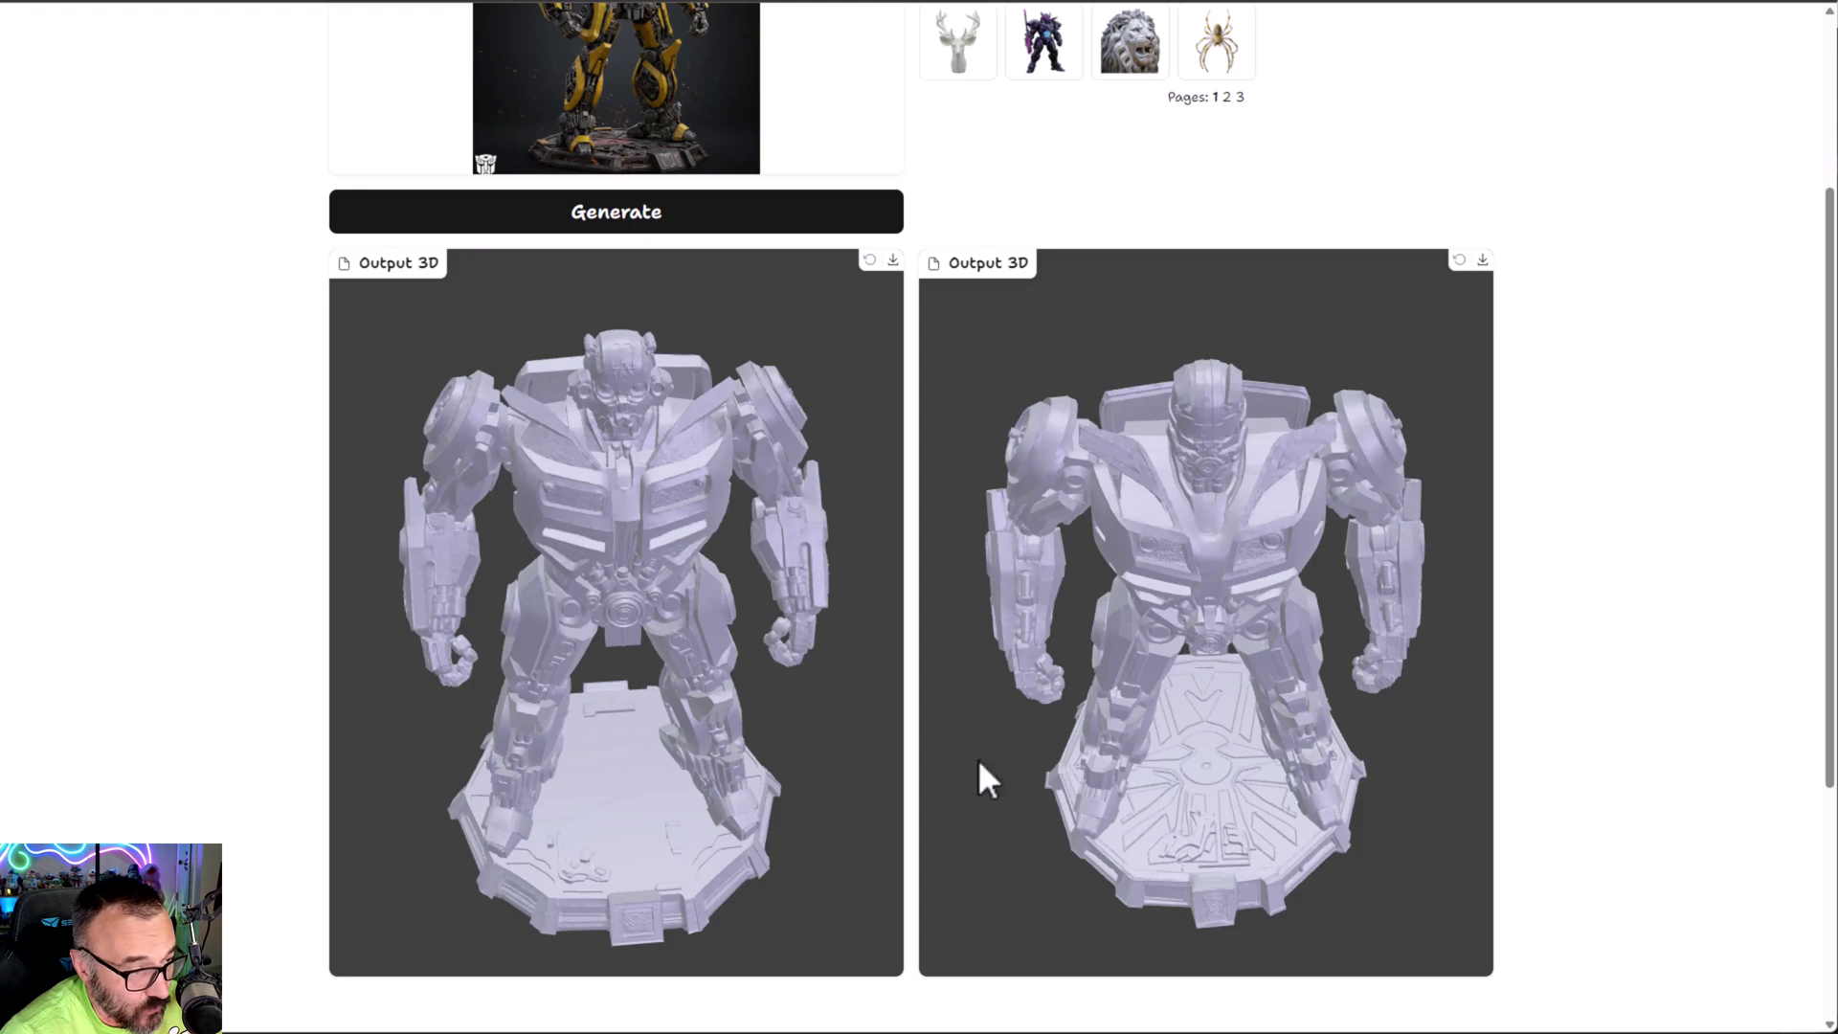
- Compare the two robot outputs' torso, waist, arms and leg armour from the side and front, up close and as whole figures
left_click_drag(1237, 663, 1407, 440)
scroll(1244, 517, "up", 3)
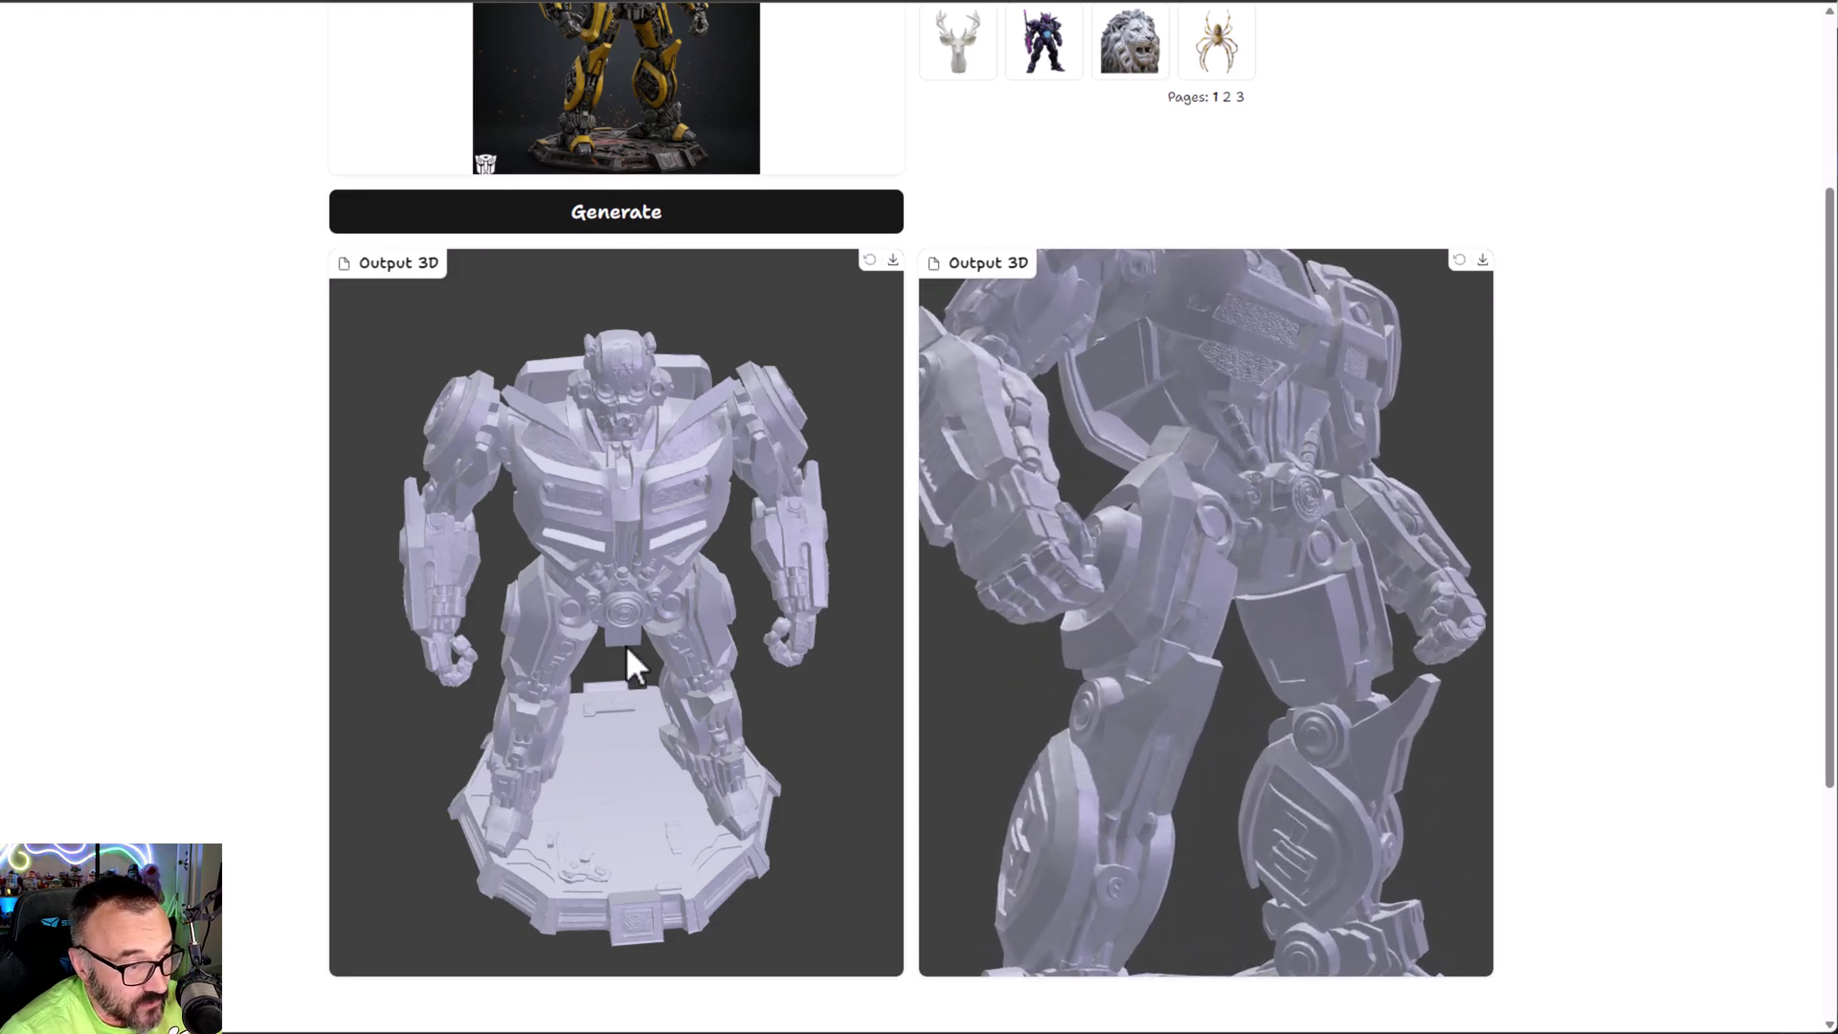
left_click_drag(627, 649, 731, 587)
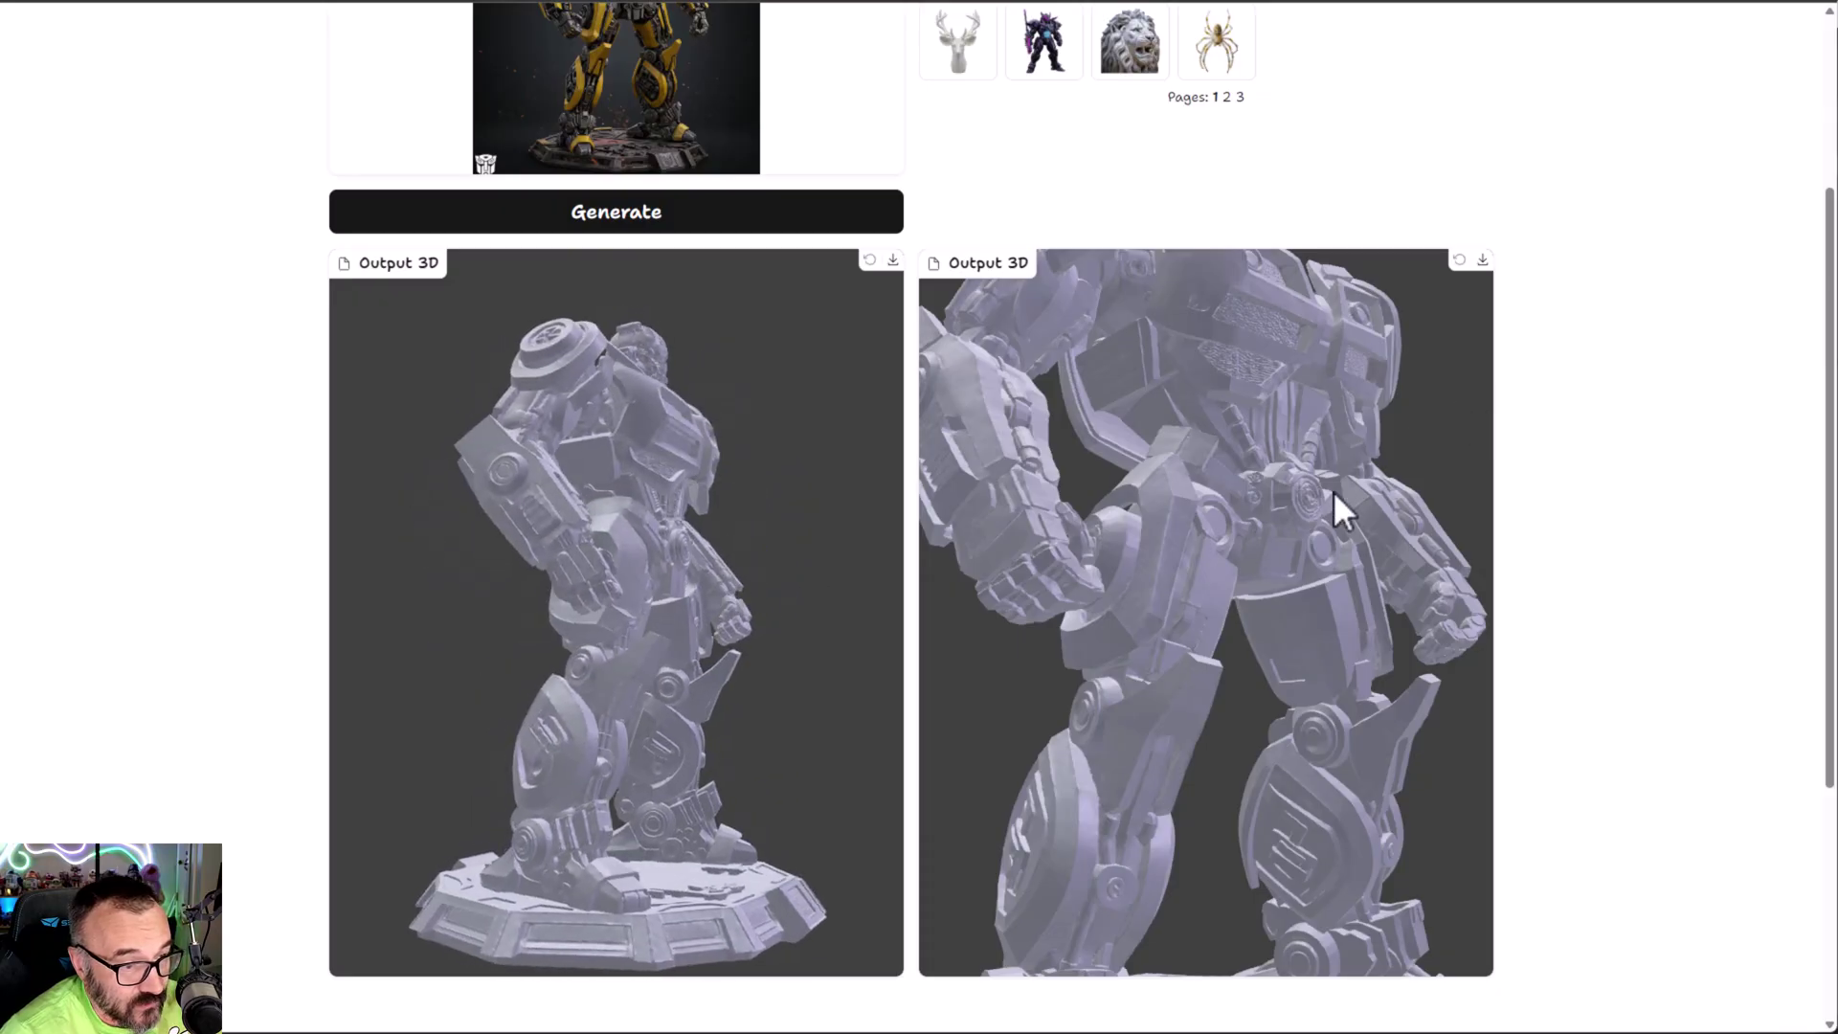
mouse_move(1335, 491)
left_mouse_down()
mouse_move(1388, 498)
mouse_move(1304, 507)
left_mouse_up()
left_click_drag(552, 588, 551, 605)
left_click_drag(1186, 571, 1030, 603)
left_click_drag(658, 659, 784, 645)
left_click_drag(1081, 651, 1271, 654)
scroll(1260, 628, "down", 5)
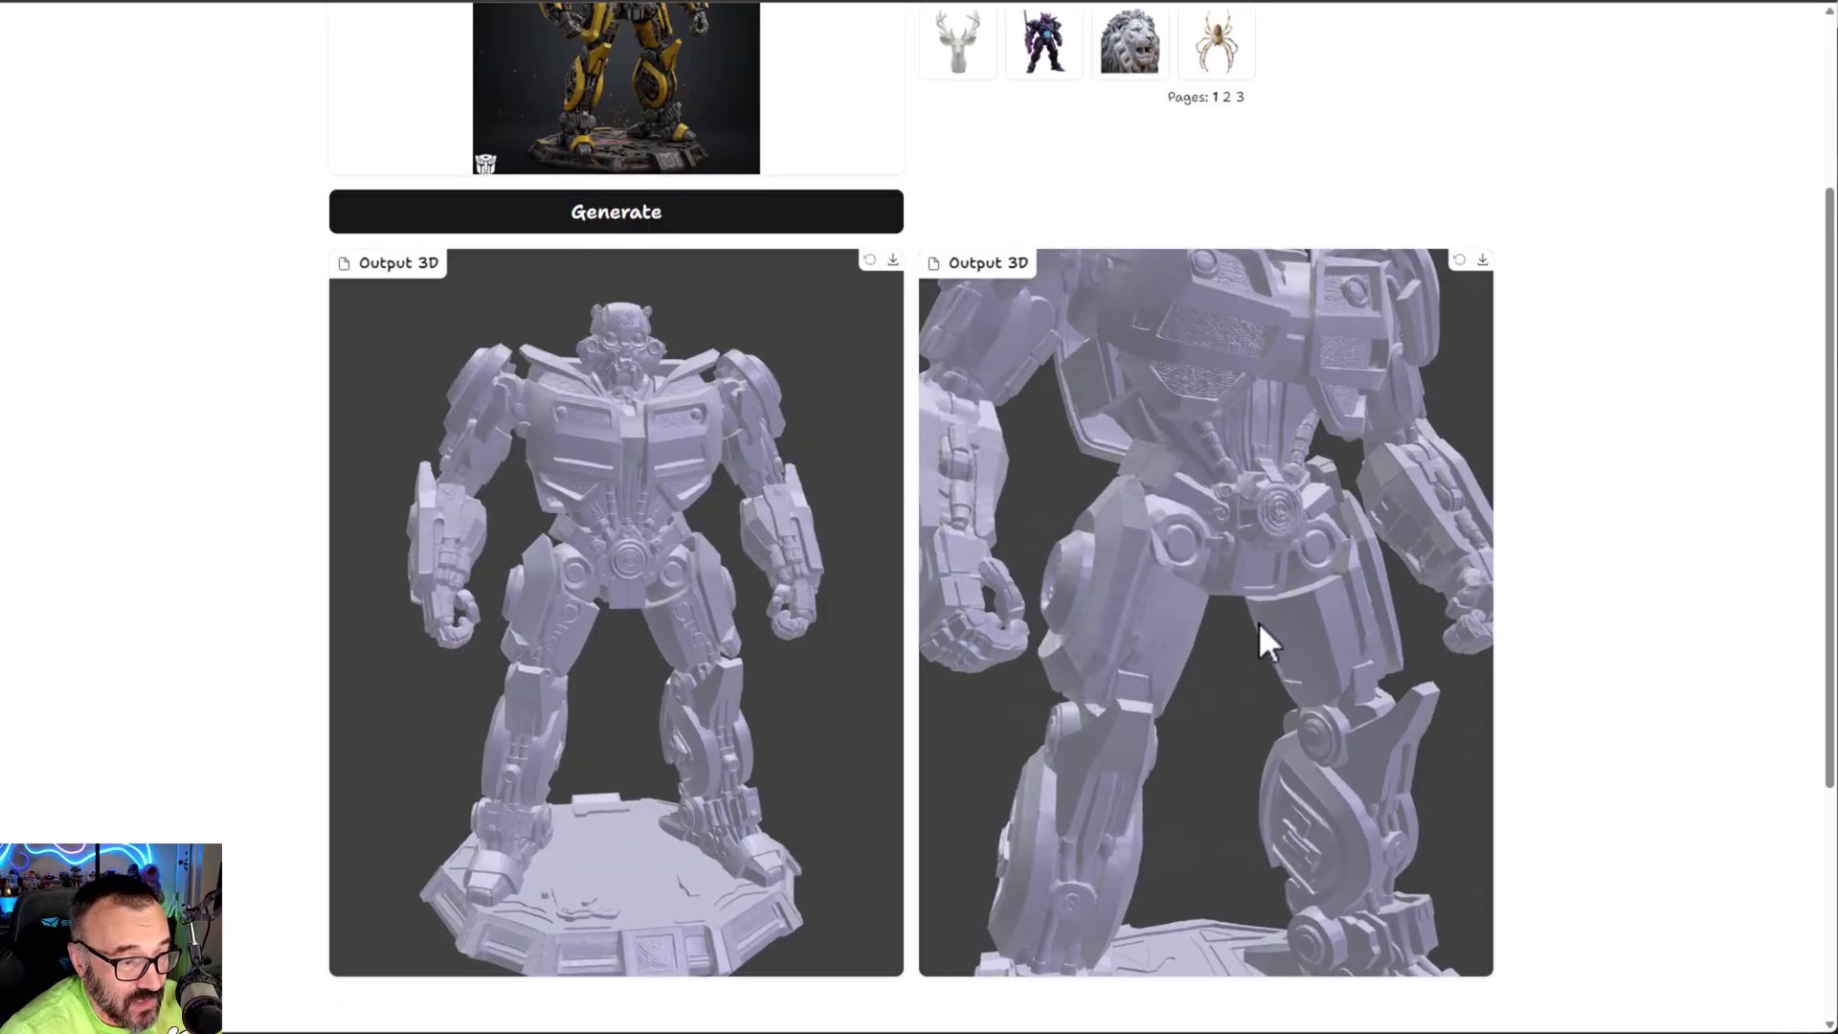
left_click_drag(707, 572, 680, 638)
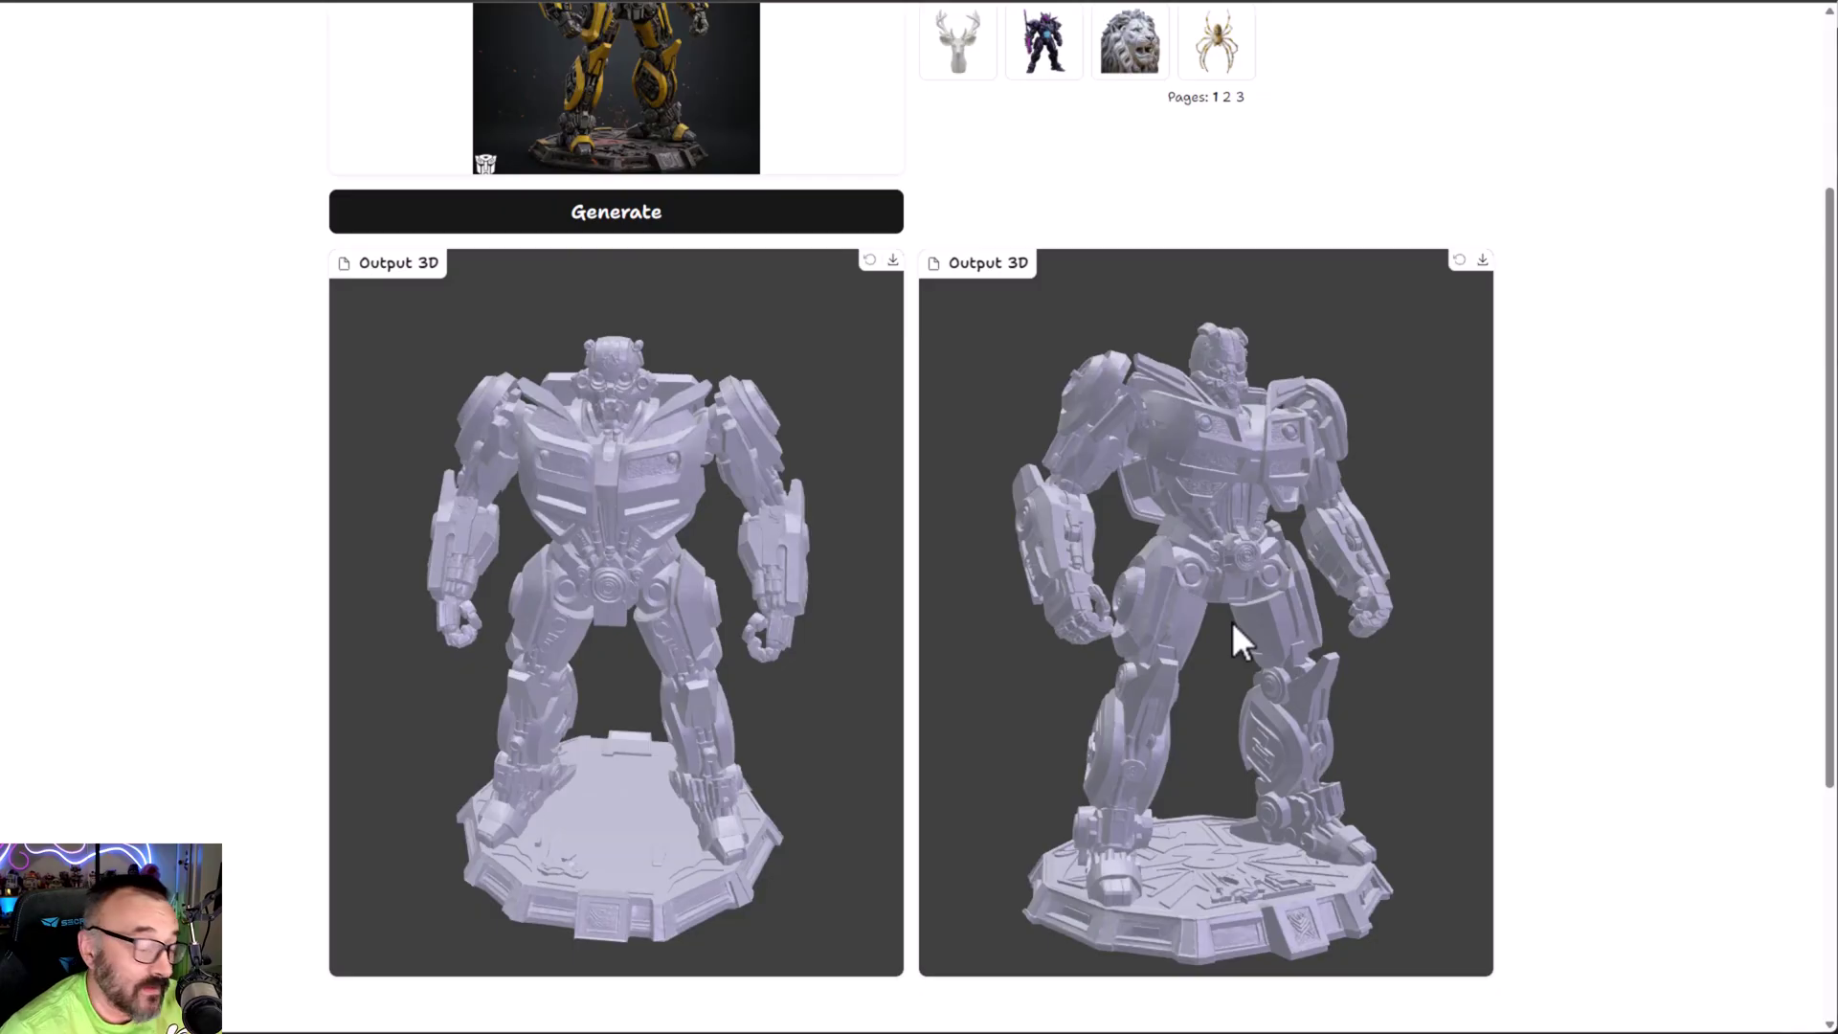
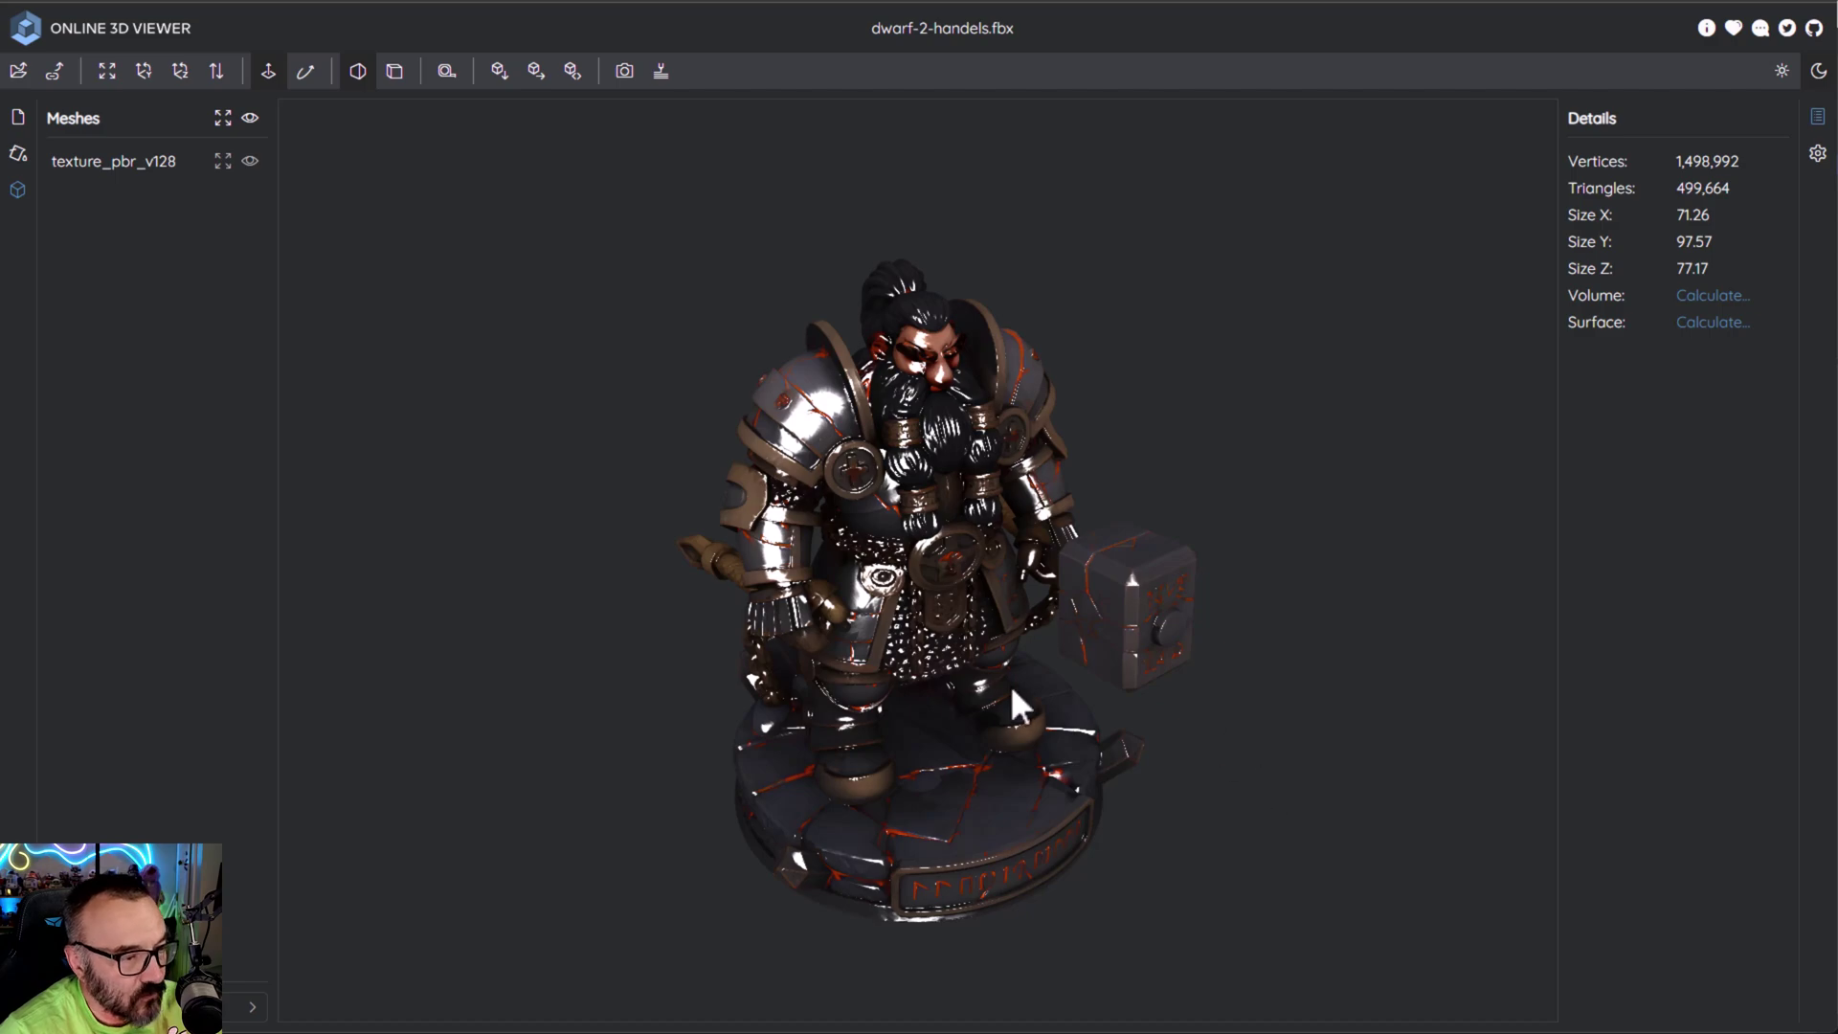
- Inspect the textured dwarf-2-handels.fbx figure in Online 3D Viewer from the front and side, including its hammer, handles and base
left_click_drag(1012, 690, 1057, 651)
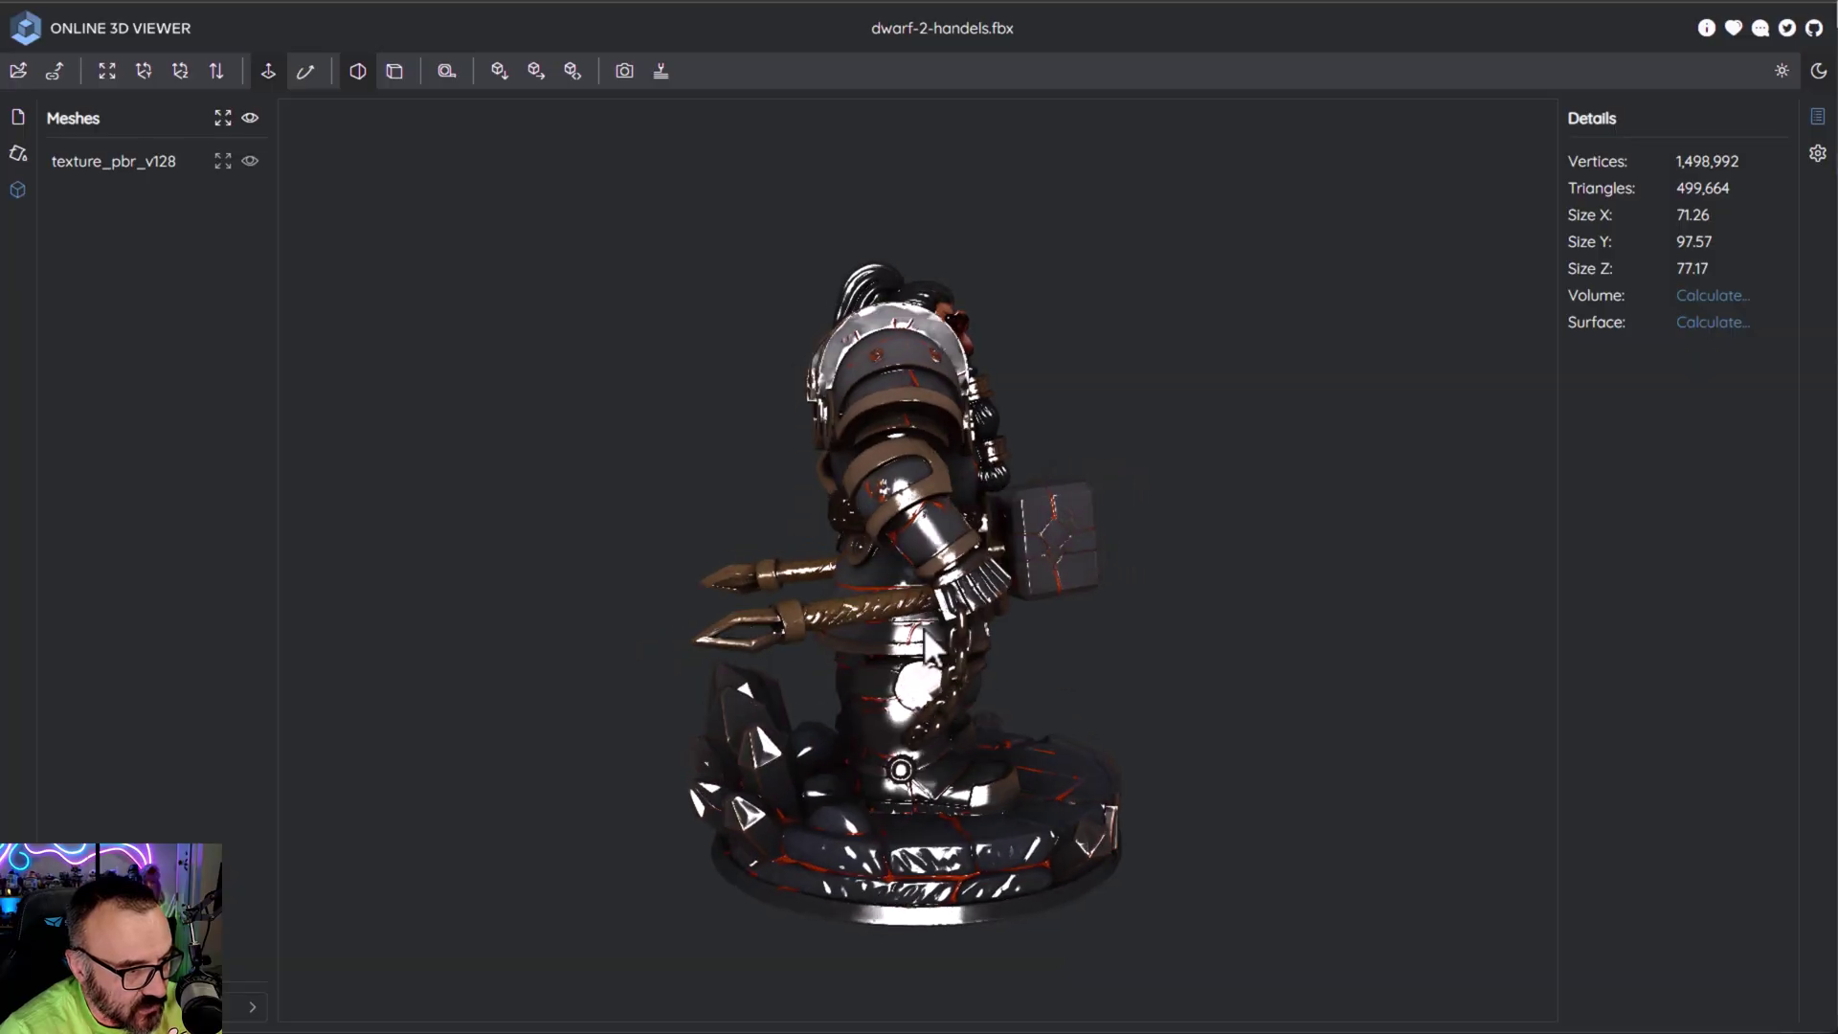
left_click_drag(925, 639, 806, 628)
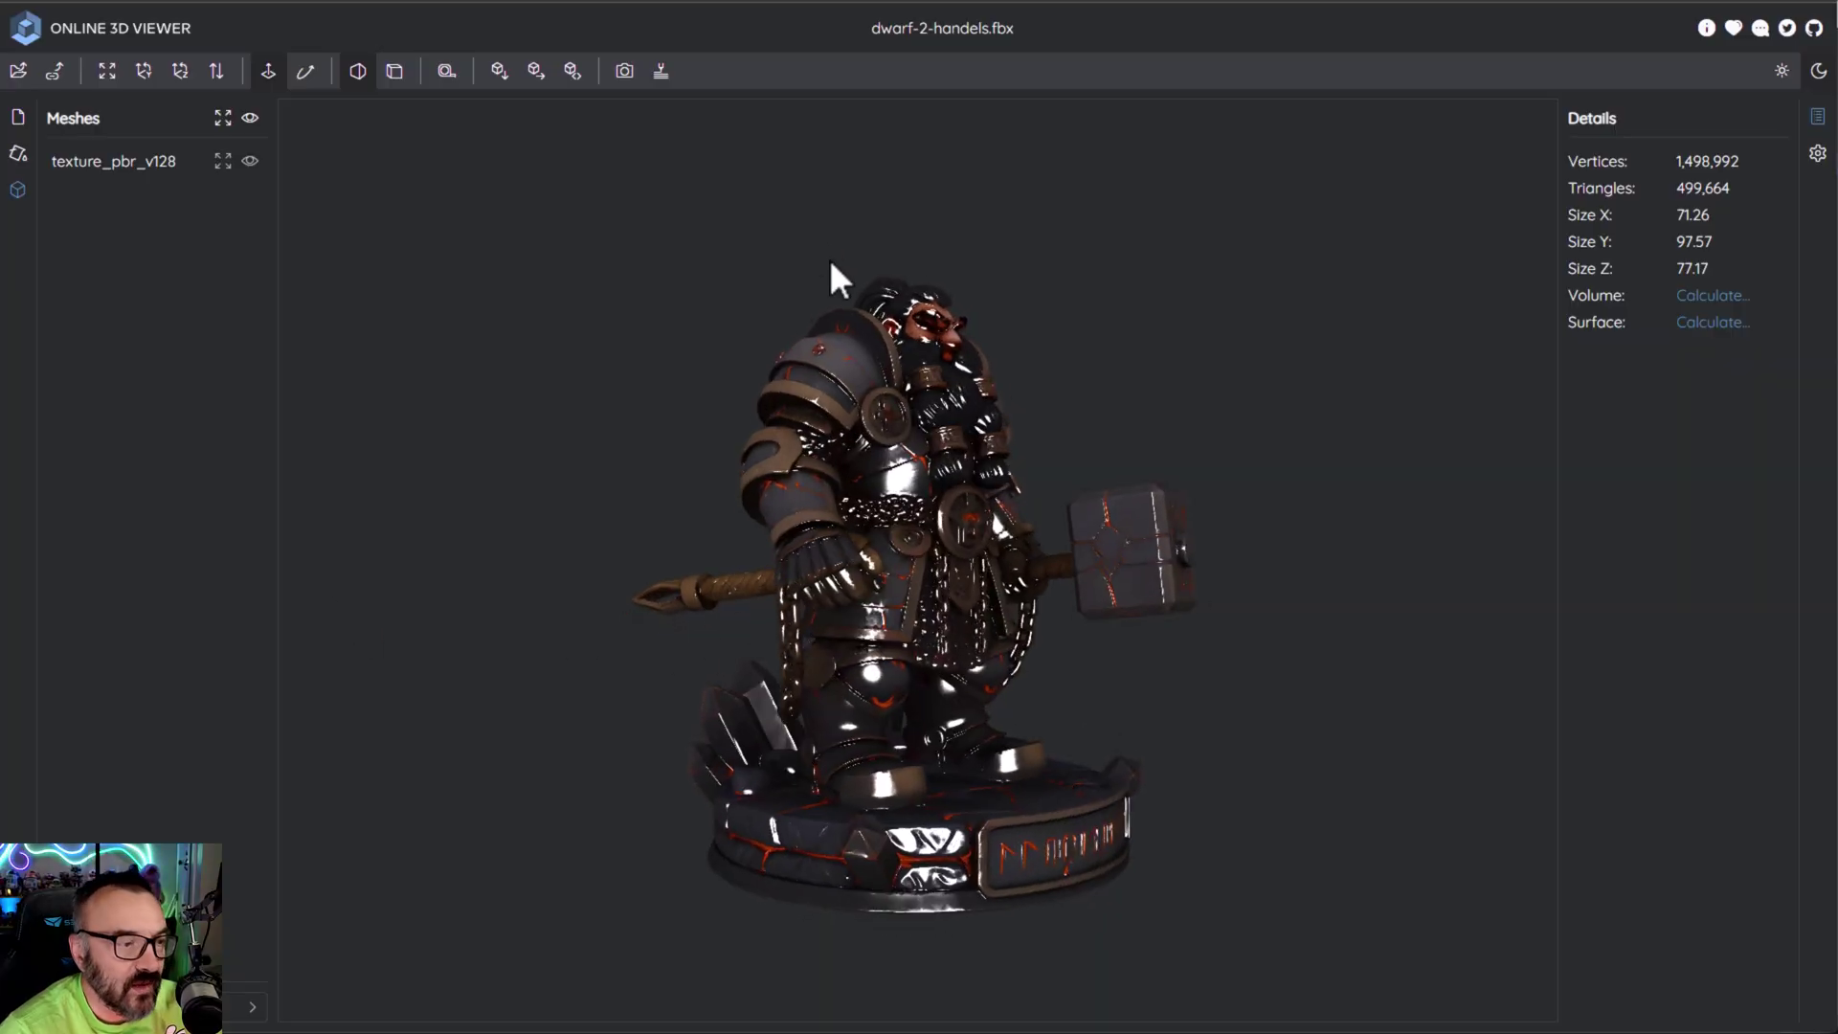
mouse_move(1182, 641)
left_mouse_down()
mouse_move(1128, 636)
mouse_move(1147, 628)
left_mouse_up()
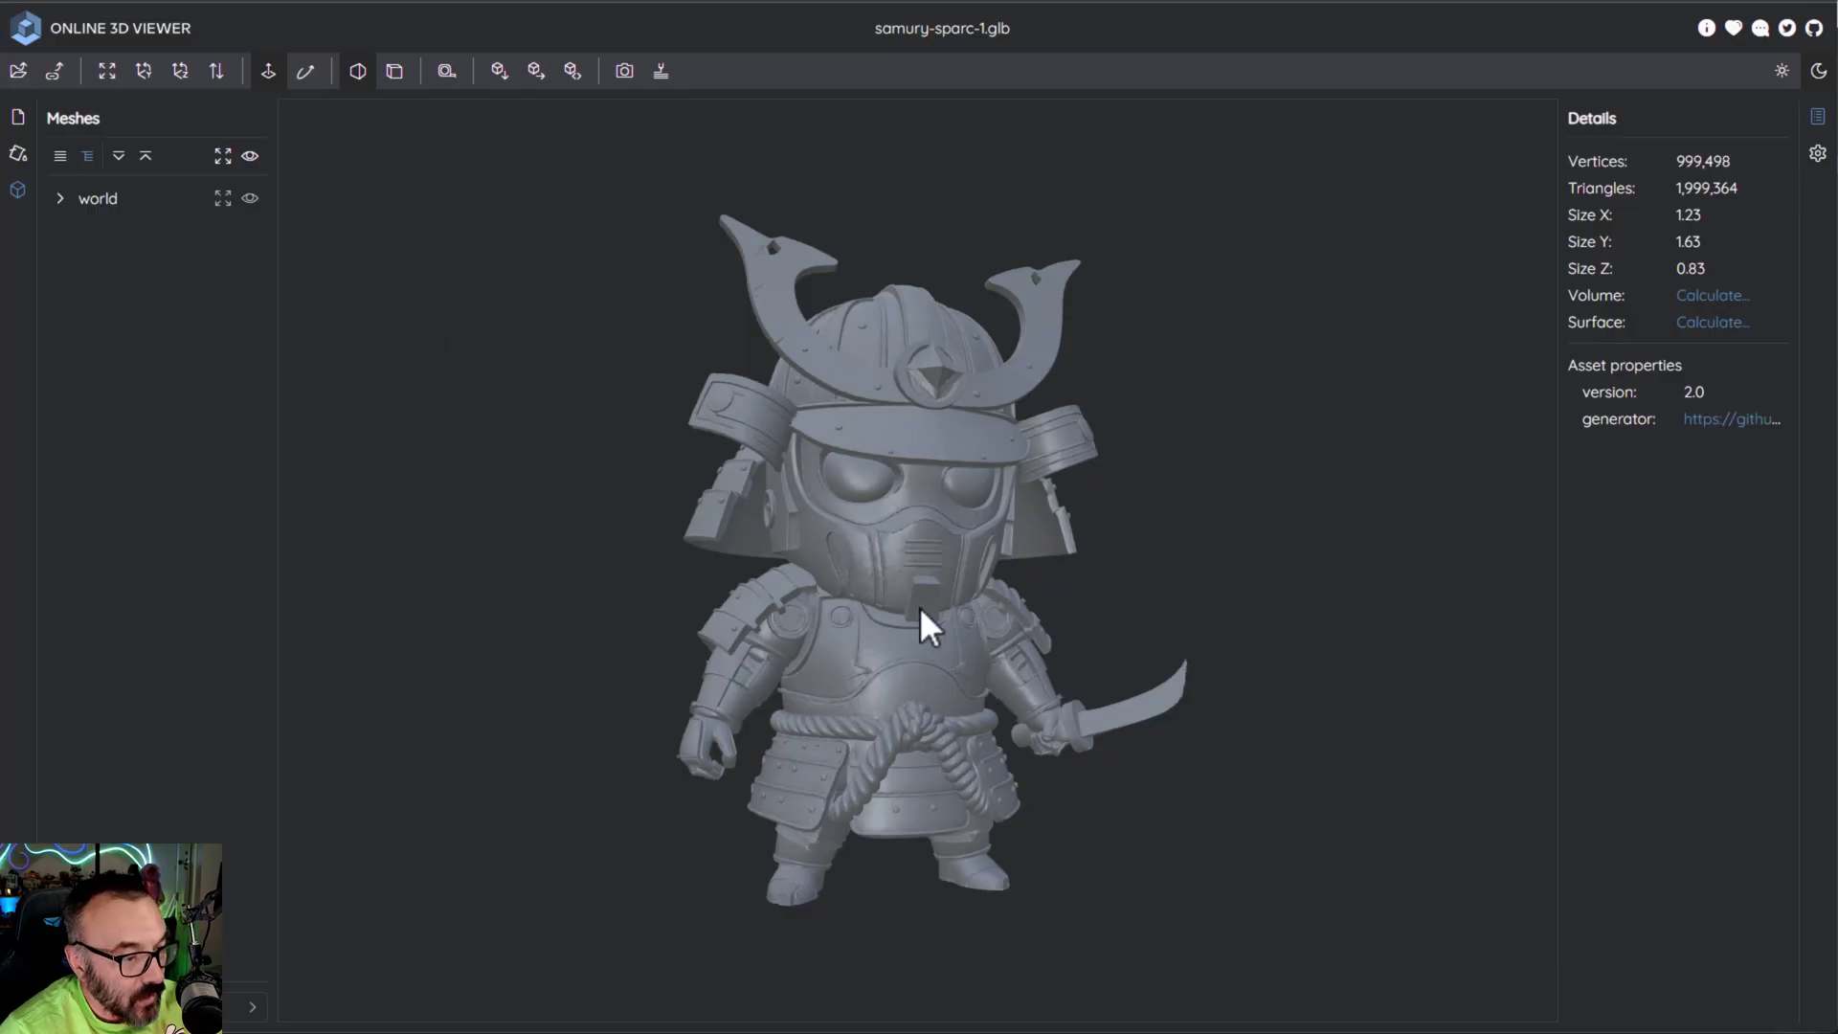
- Inspect the untextured samury-sparc-1.glb samurai from the front and back, examining its helmet rivets, mask and armour up close
left_click_drag(919, 613, 900, 467)
scroll(869, 722, "up", 4)
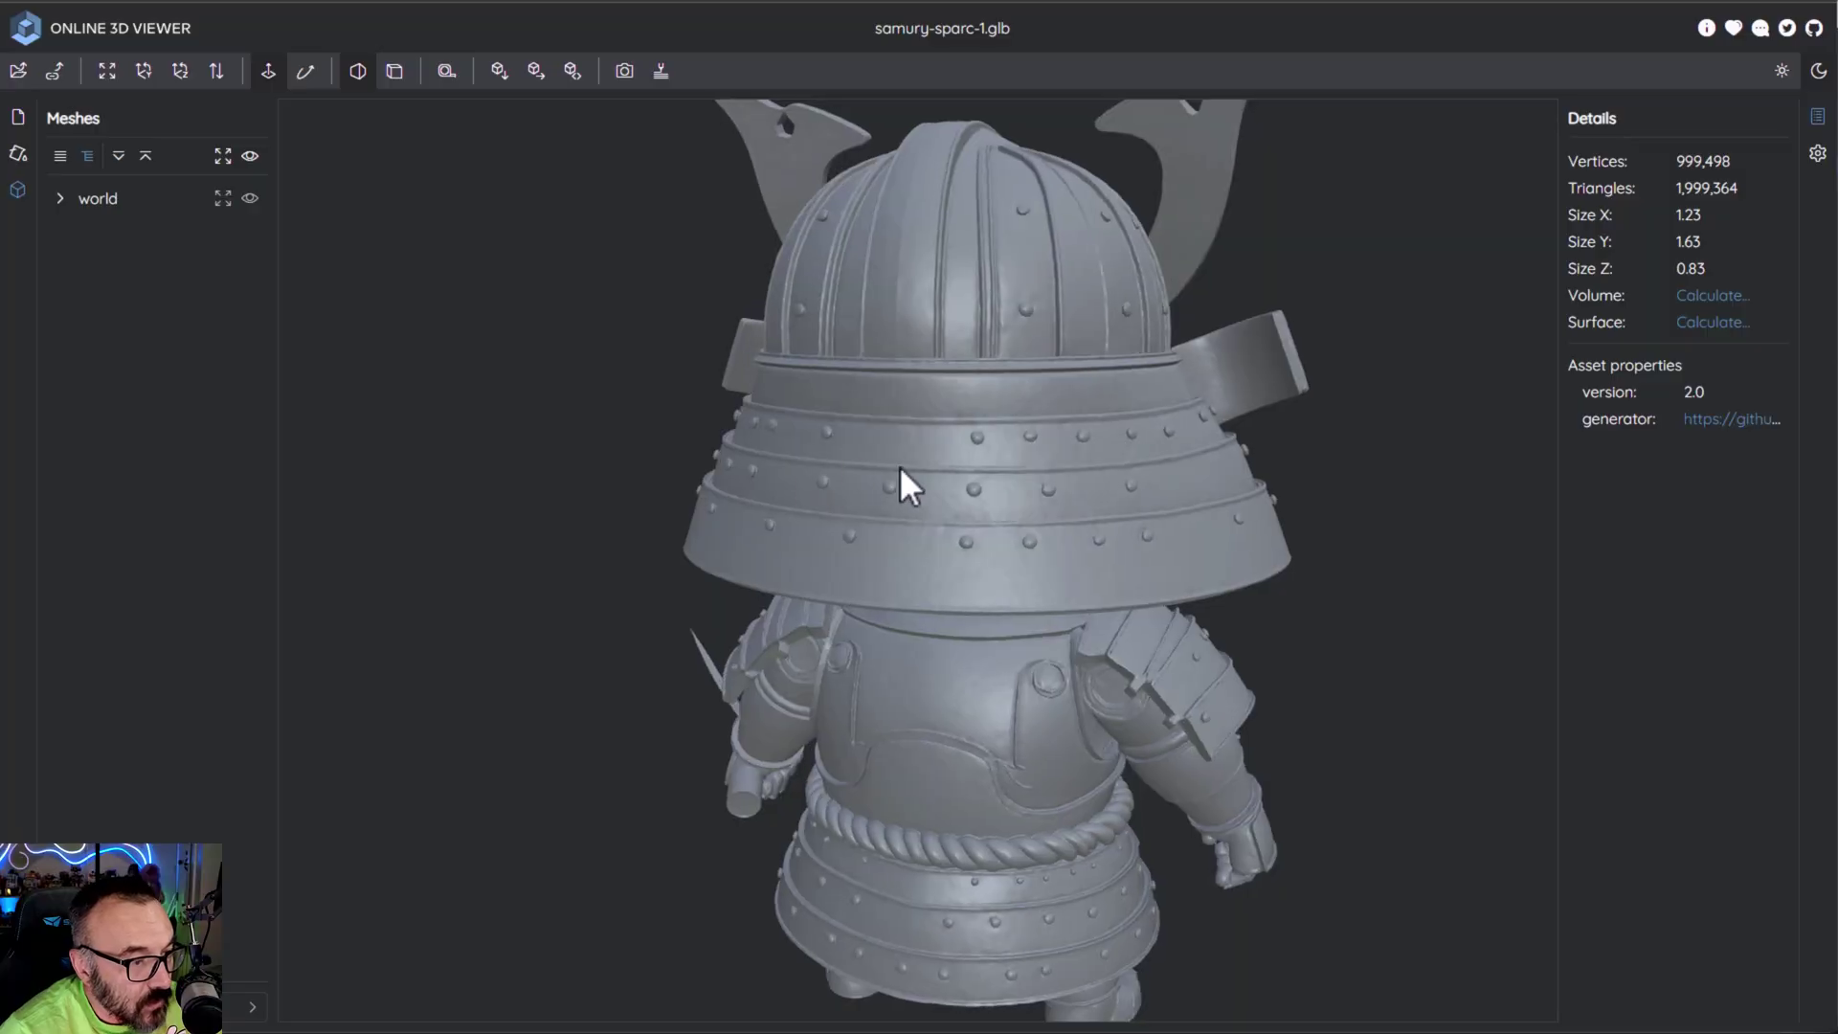
left_click_drag(1100, 507, 1272, 664)
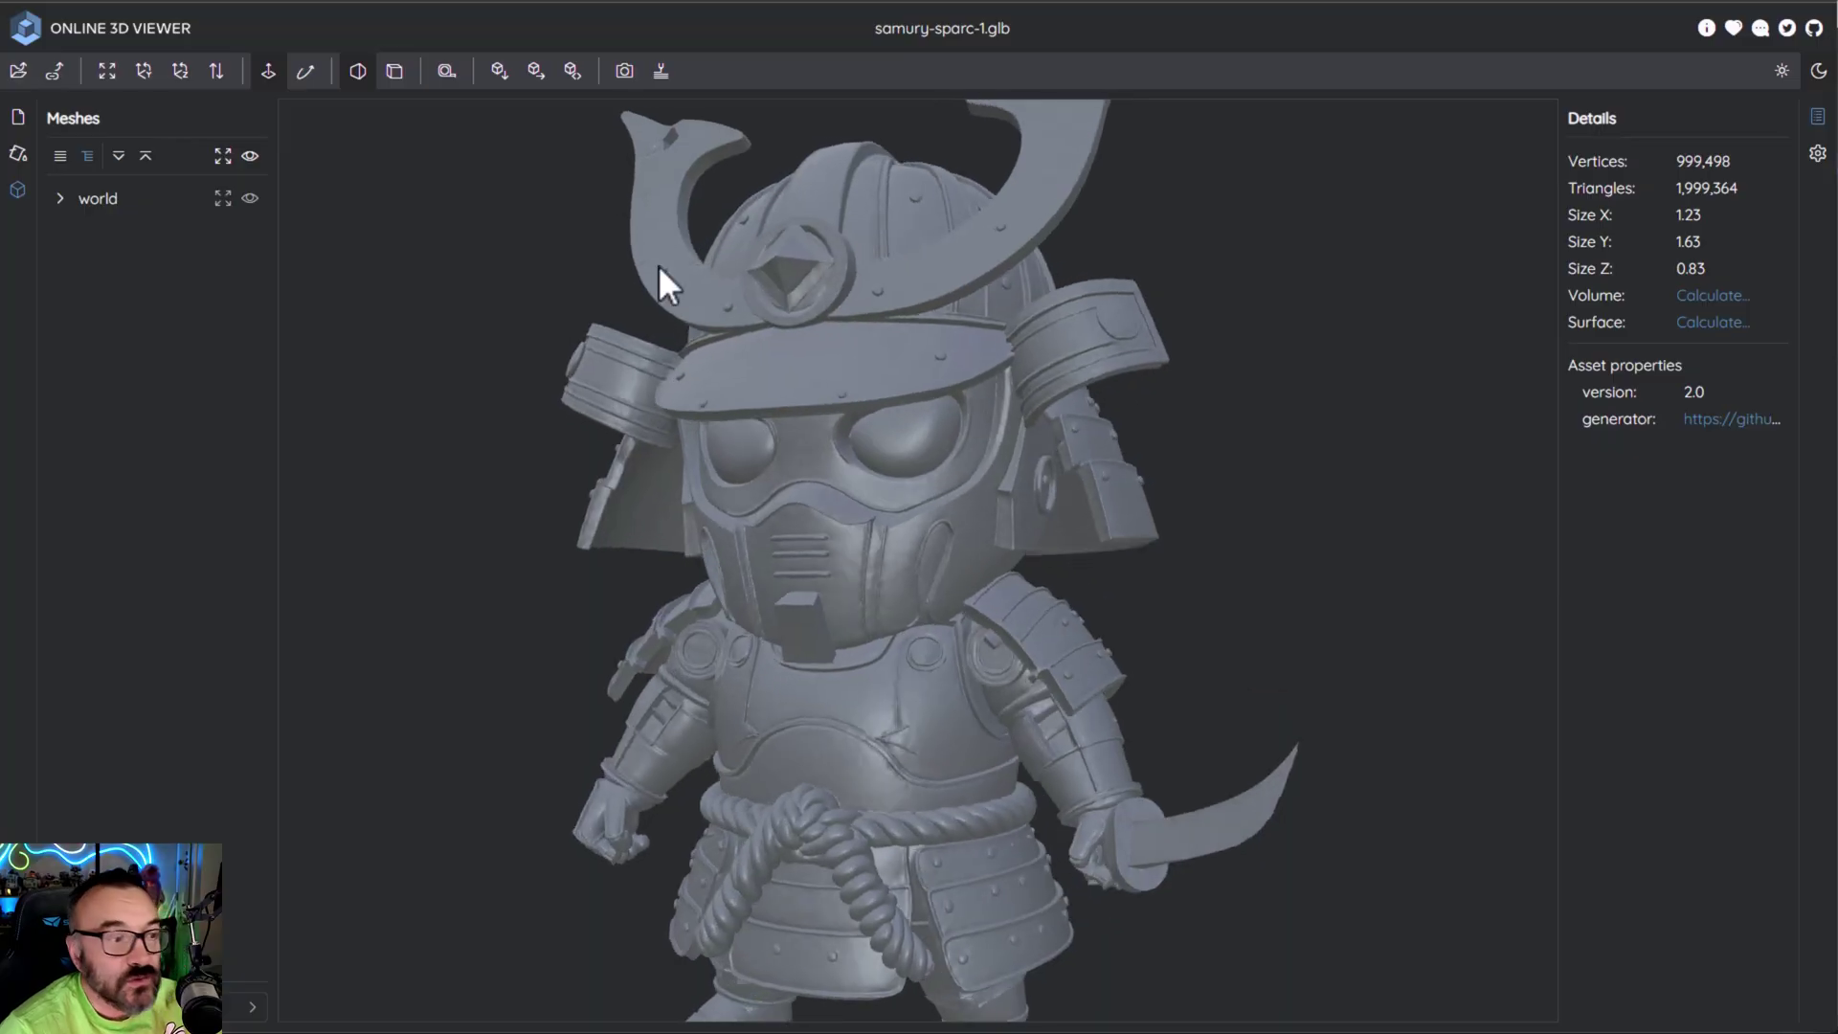
left_click_drag(660, 279, 824, 306)
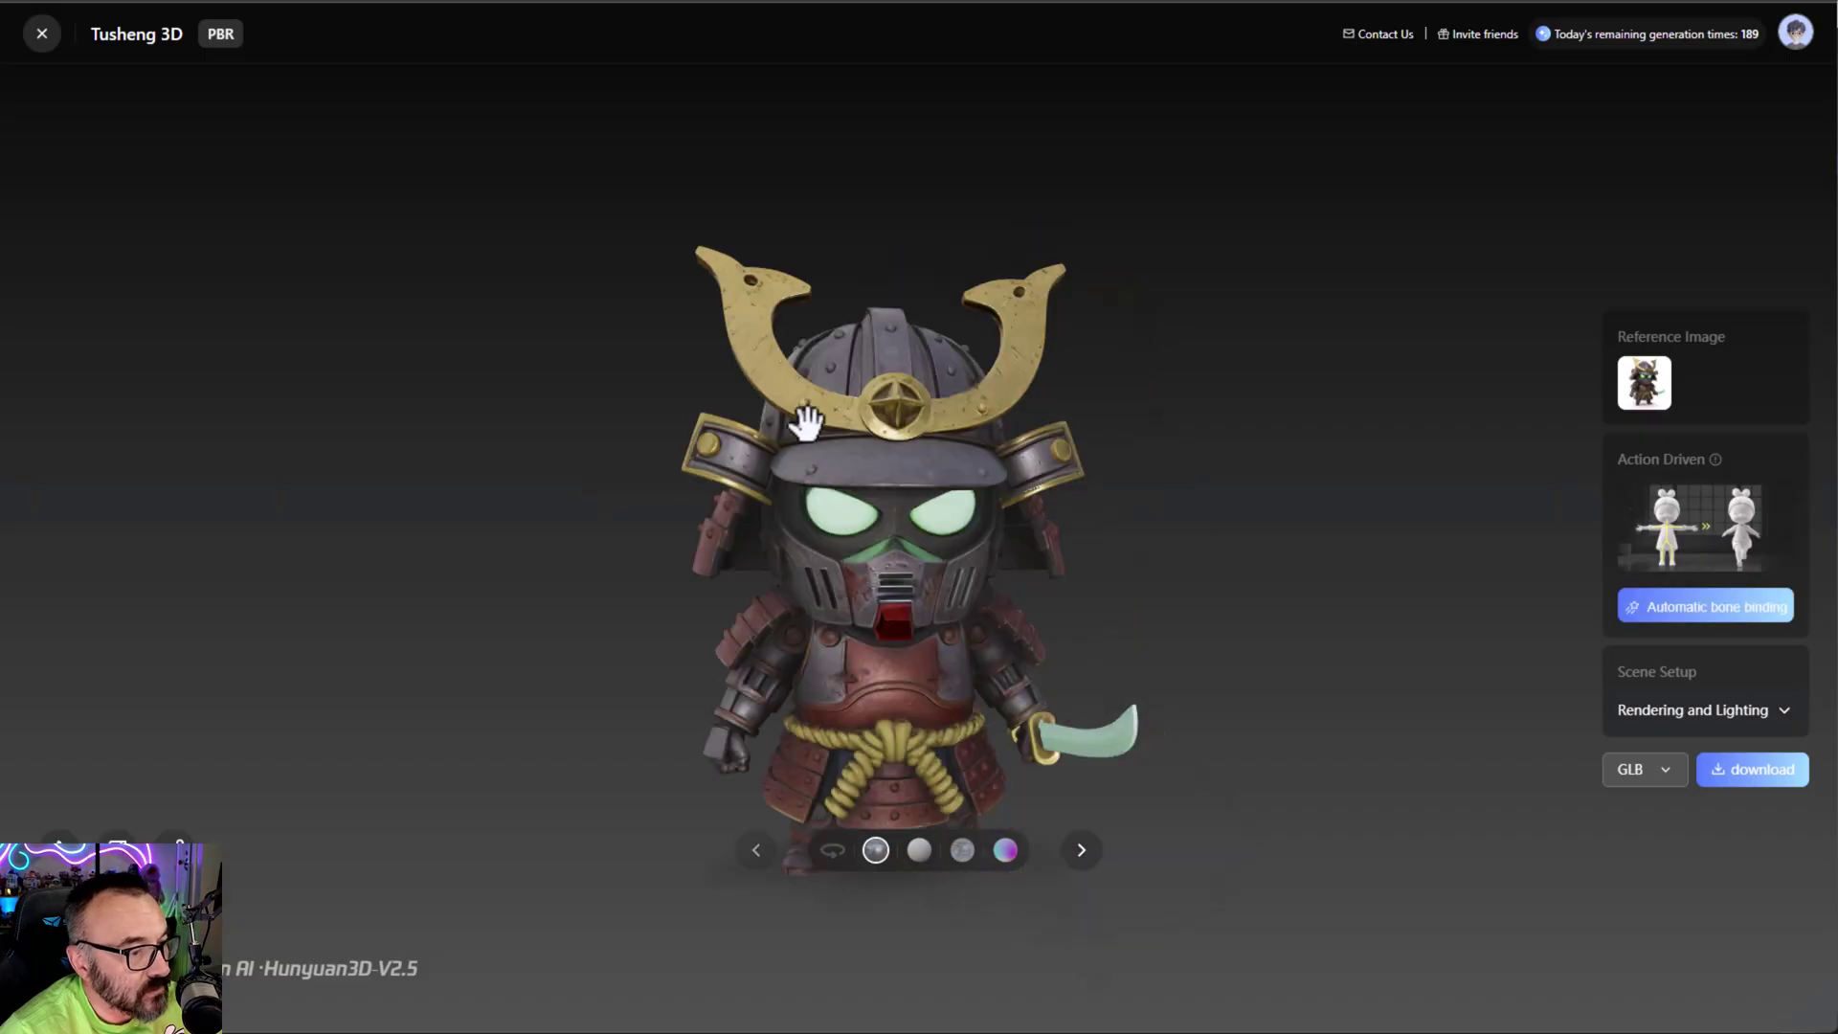
- Examine the textured Hunyuan3D samurai's helmet and back, and compare it with the Sparc3D samurai from the front, side and below
left_click_drag(804, 415, 1296, 583)
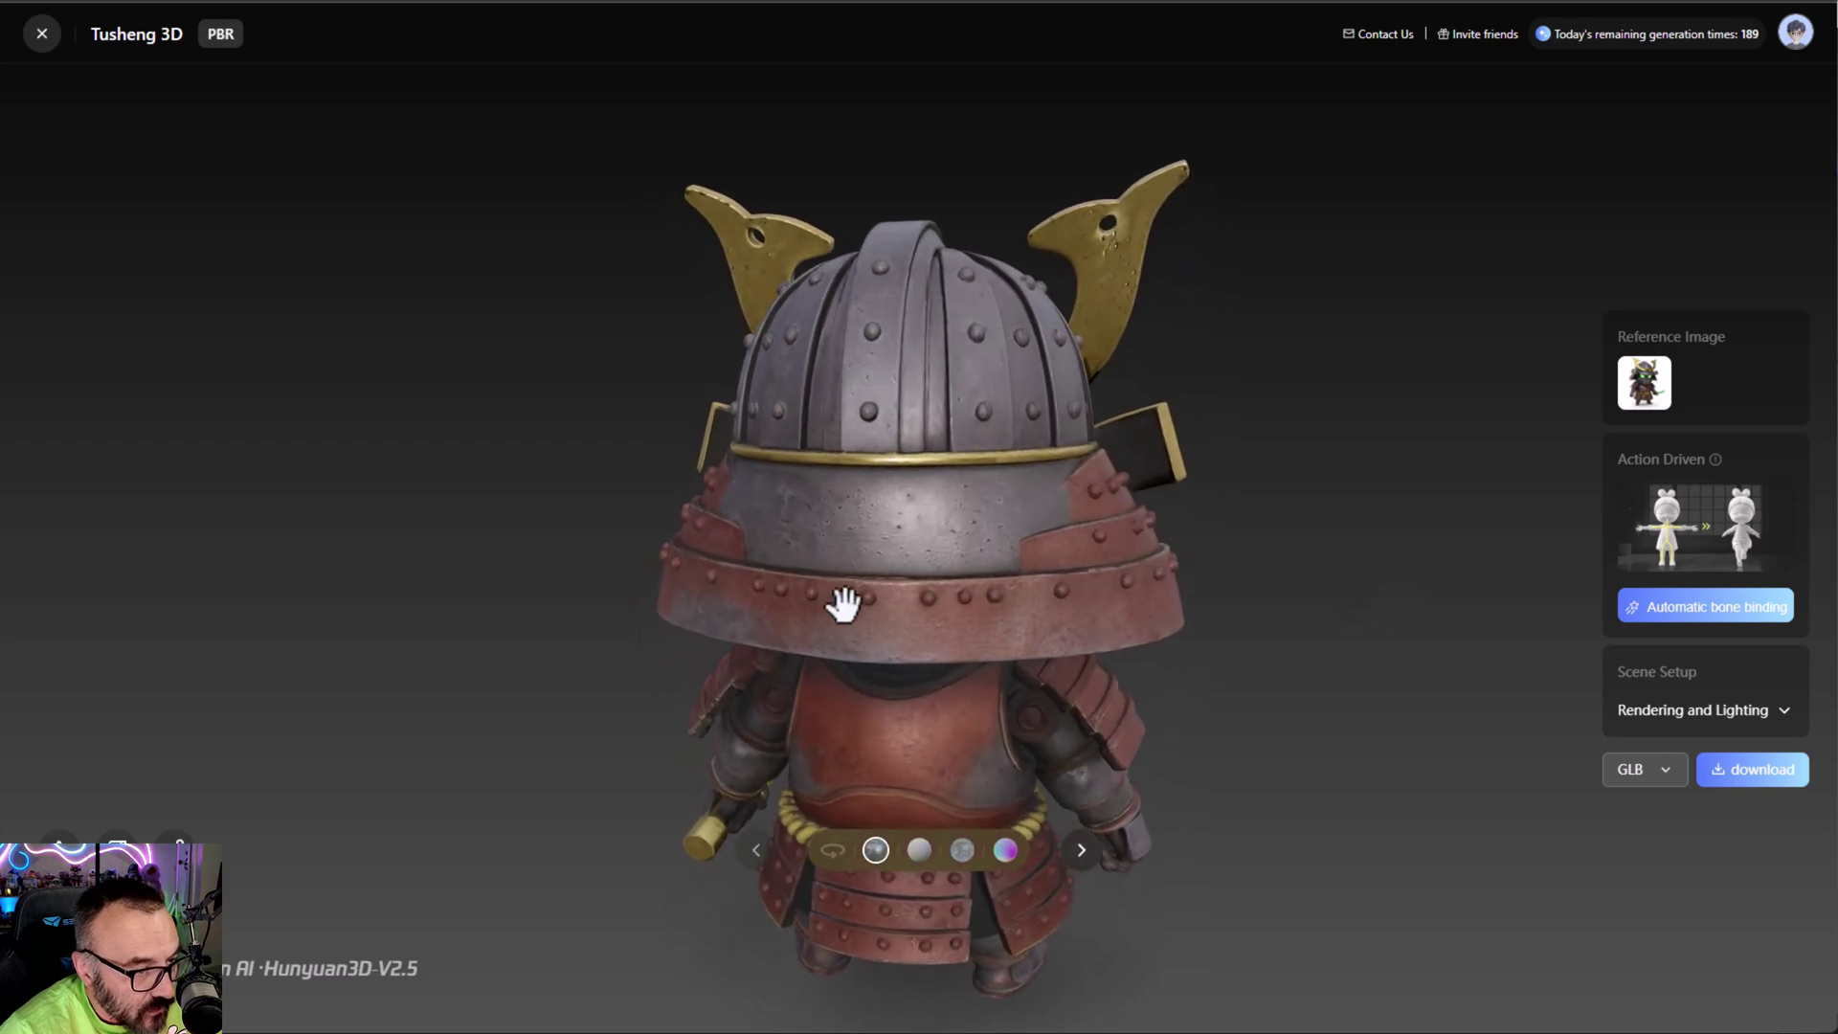
left_click_drag(1004, 614, 537, 669)
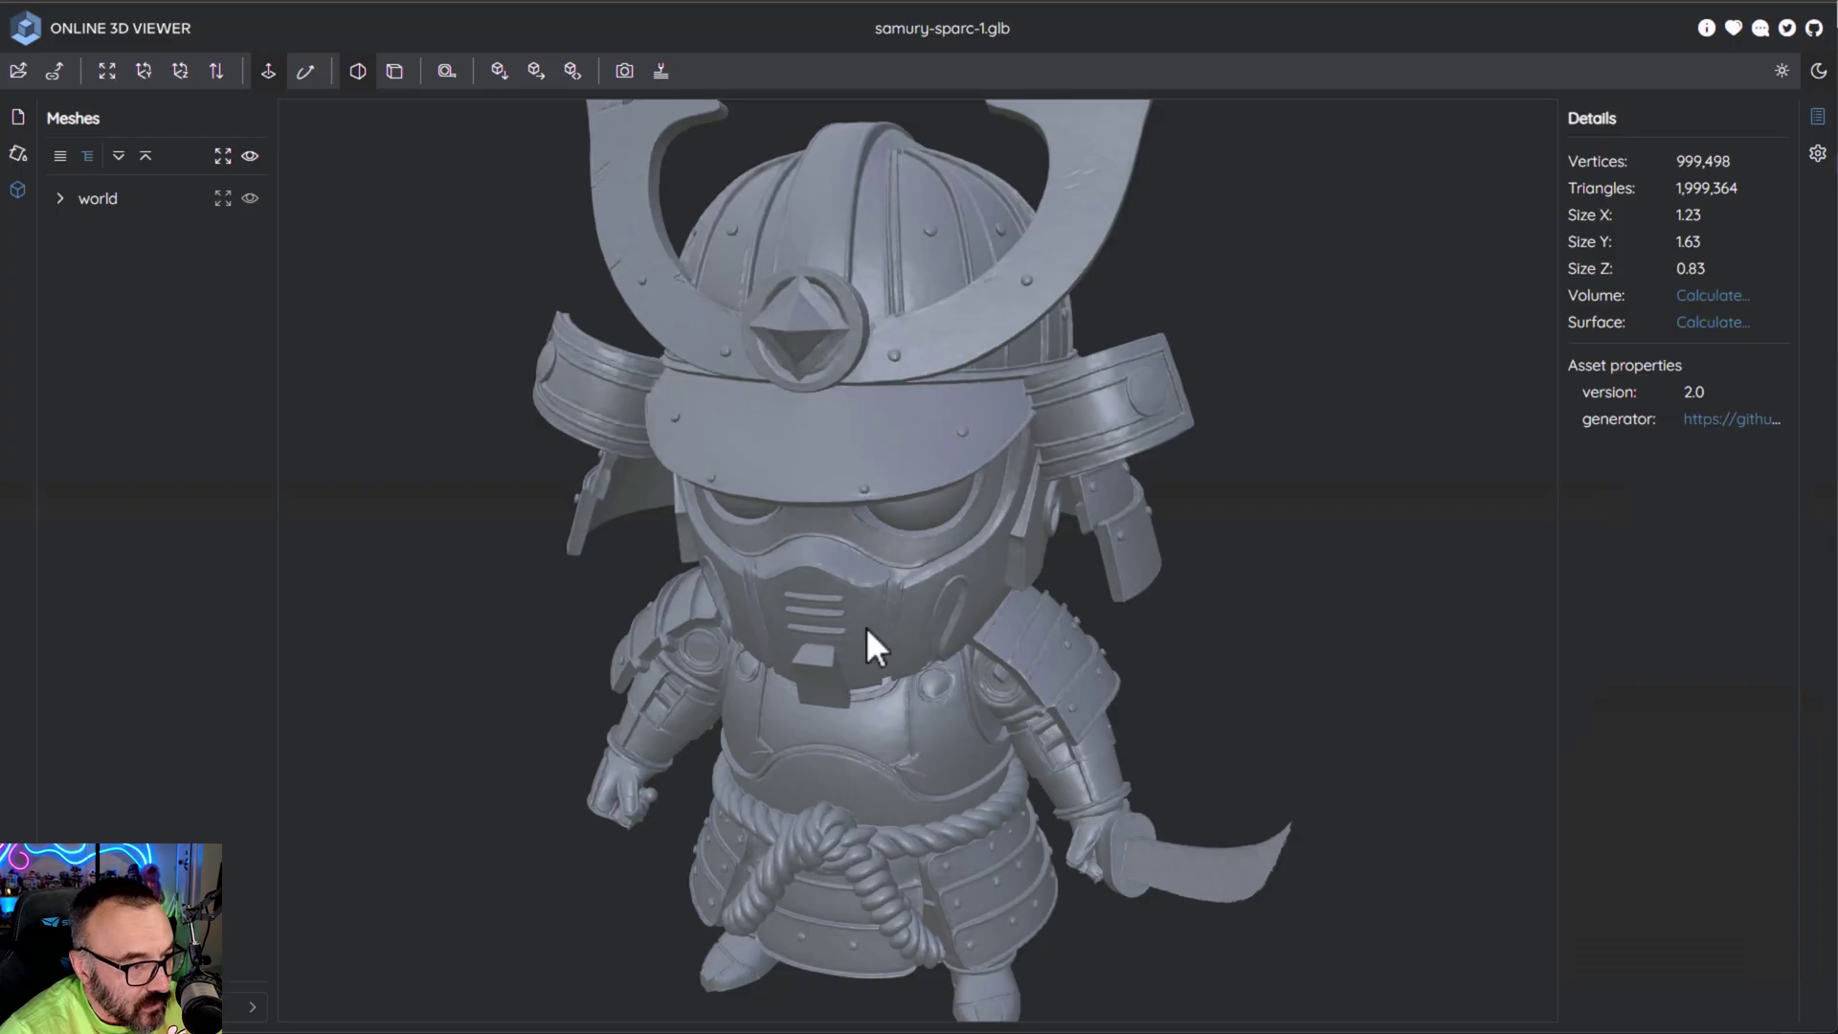
left_click_drag(868, 630, 770, 565)
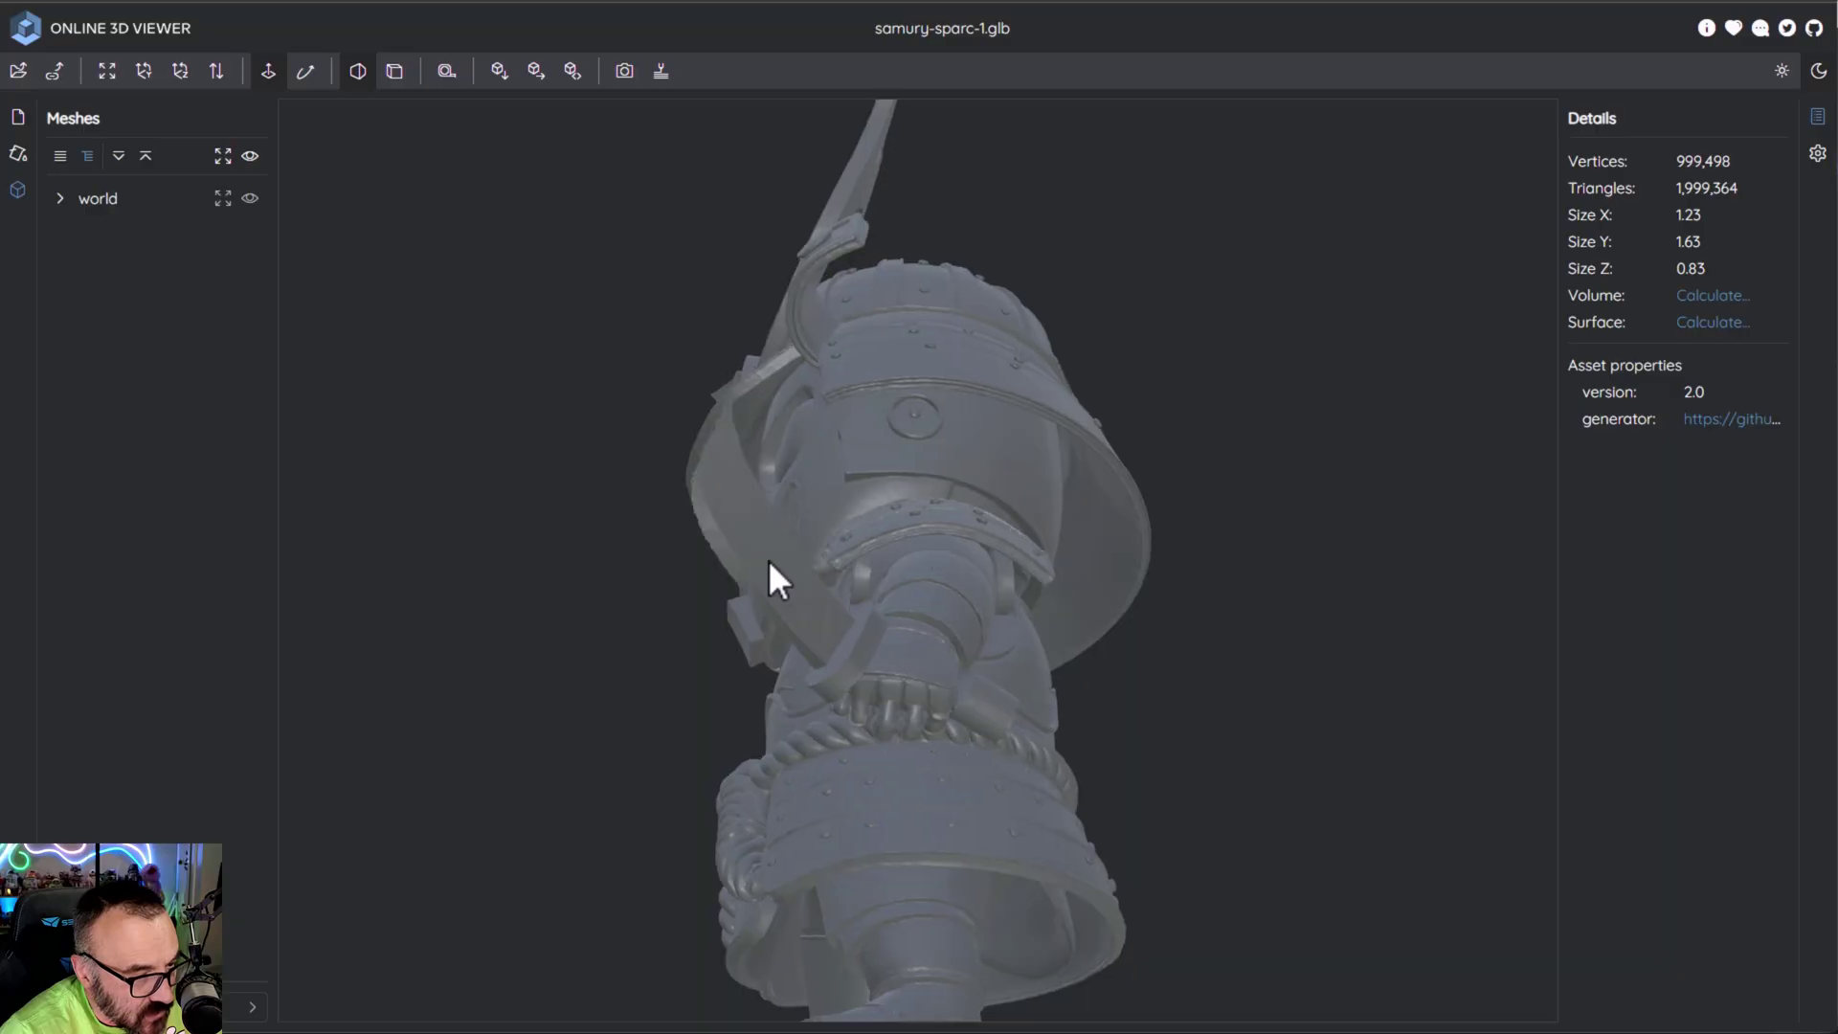
left_click_drag(934, 698, 944, 632)
scroll(956, 566, "down", 5)
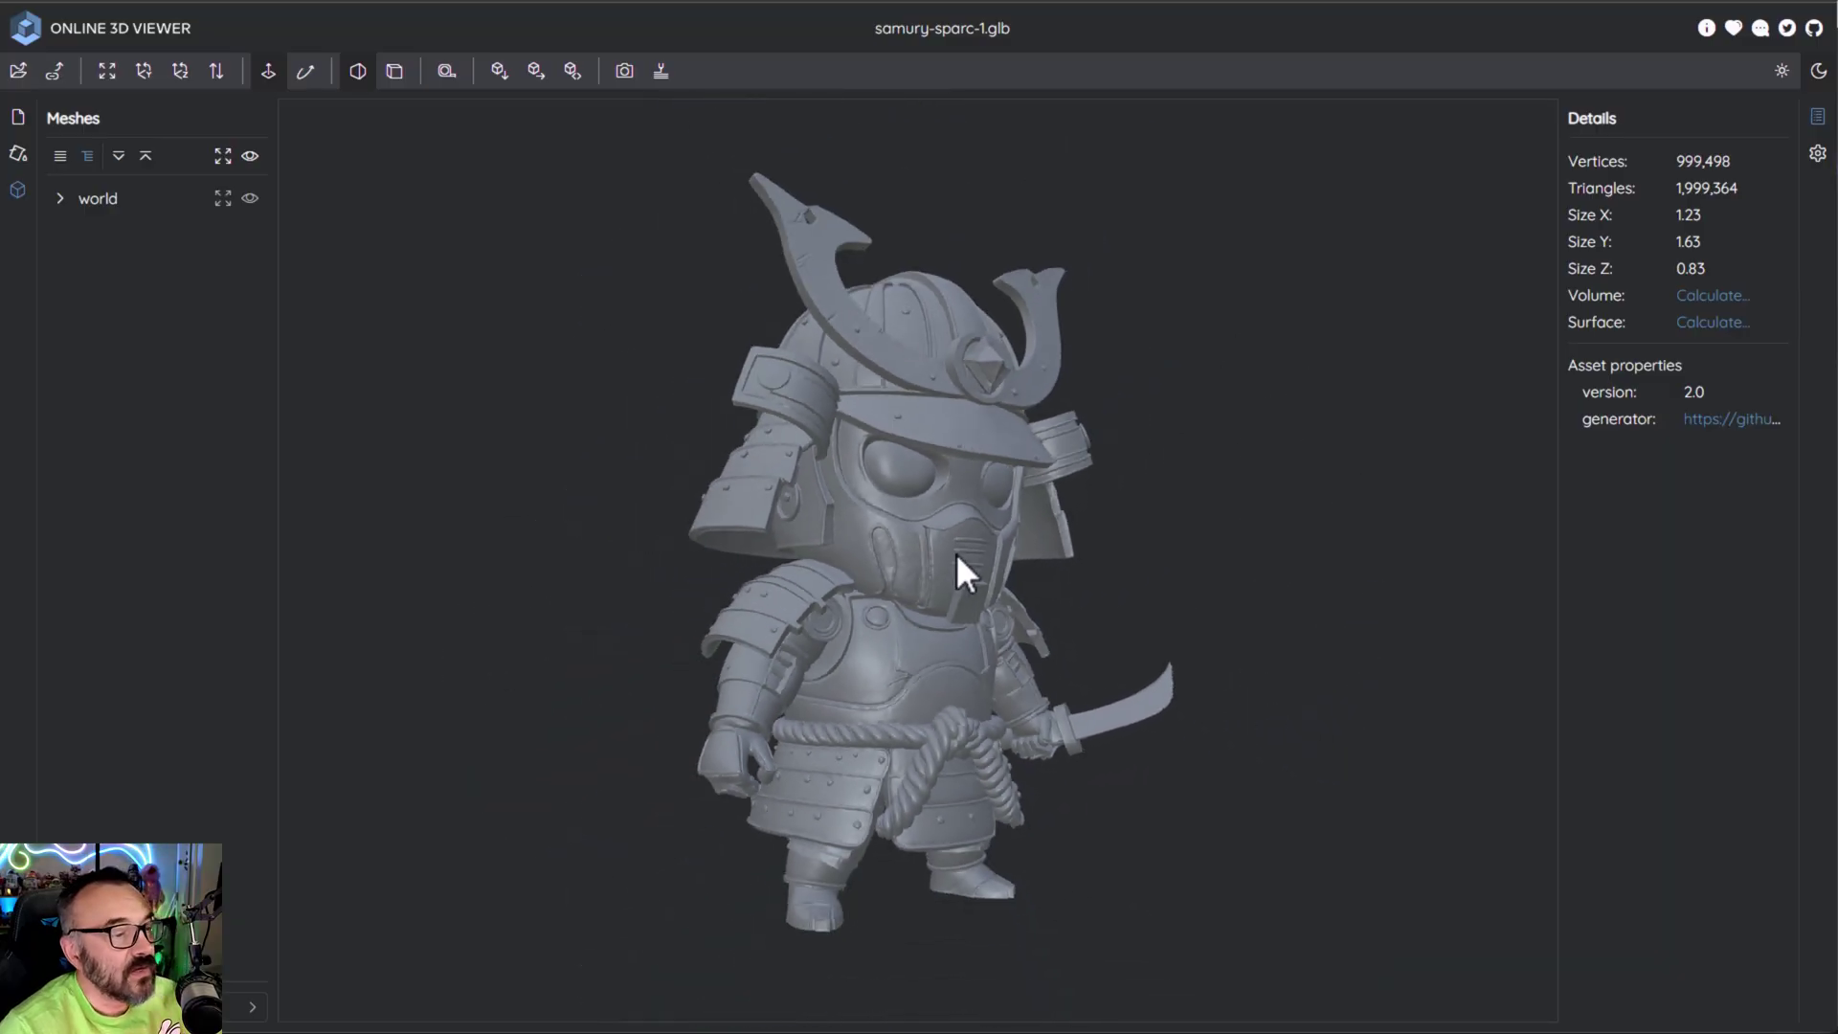
left_click_drag(934, 565, 887, 582)
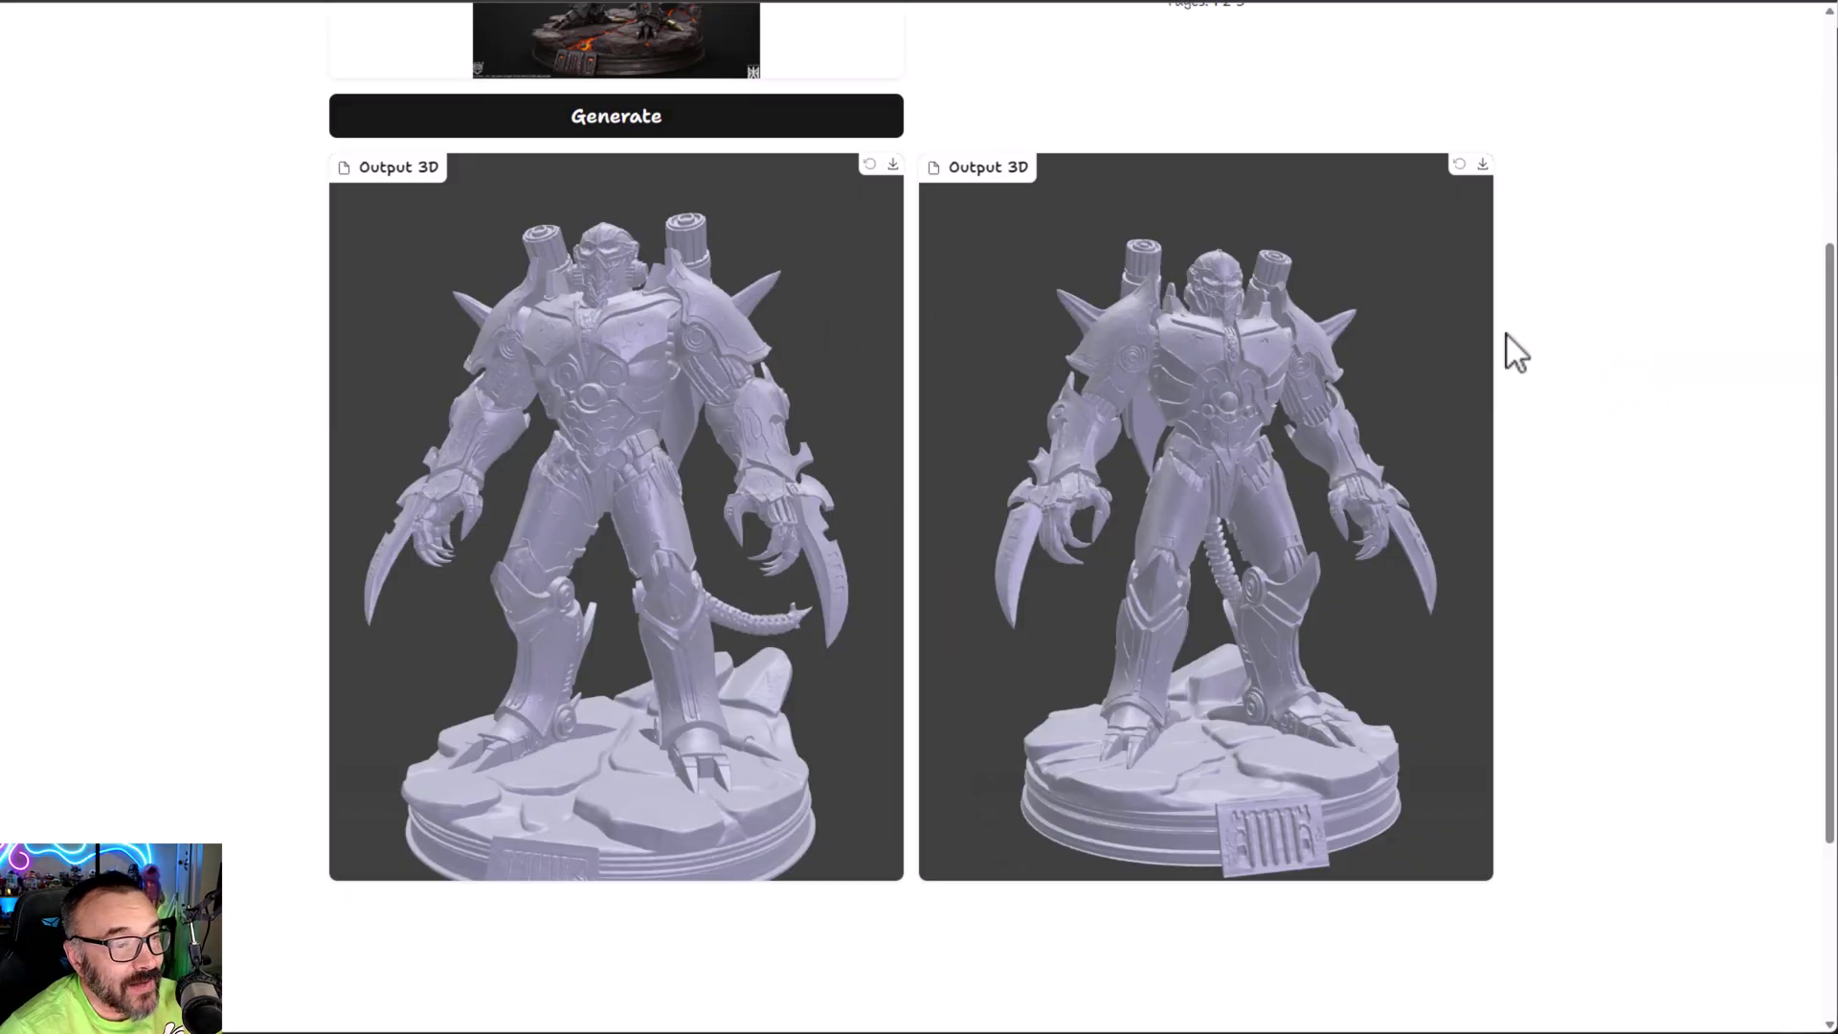
- On the Sparc3D page, check the armoured creature's input image again and view the second 3D output from the side, including its tail
scroll(1522, 341, "up", 4)
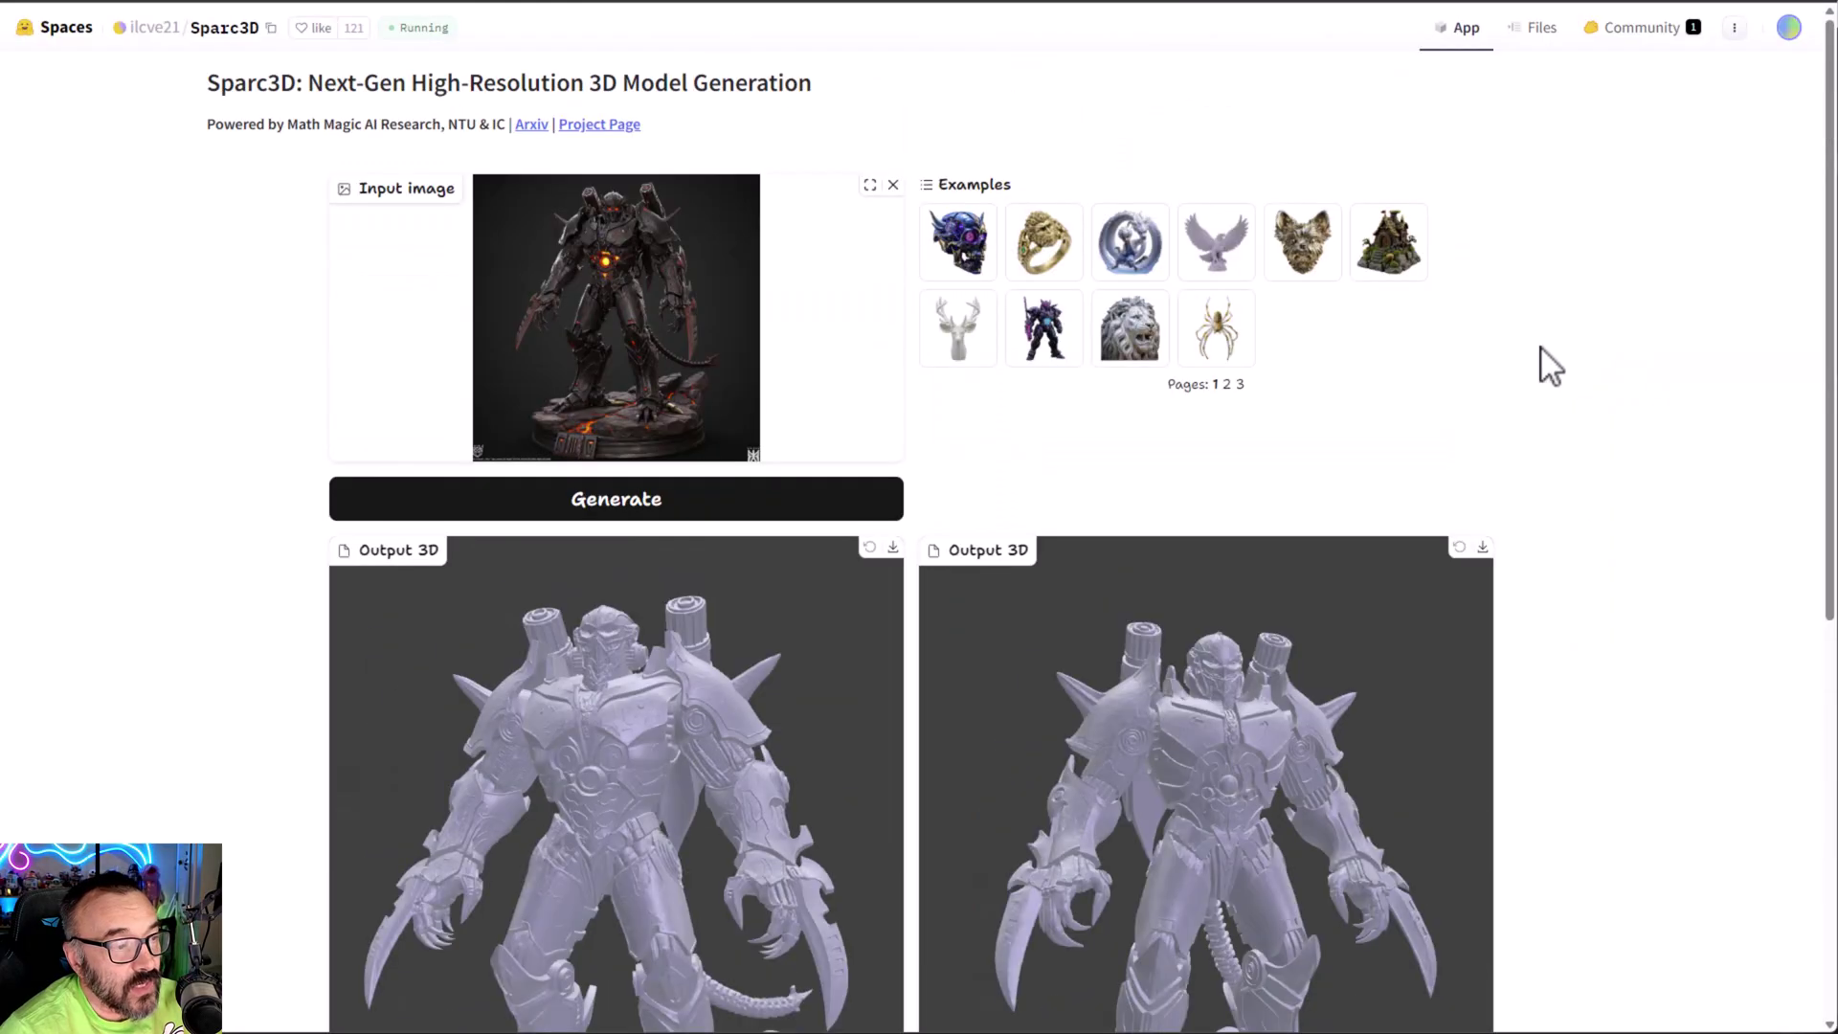
scroll(1280, 402, "down", 4)
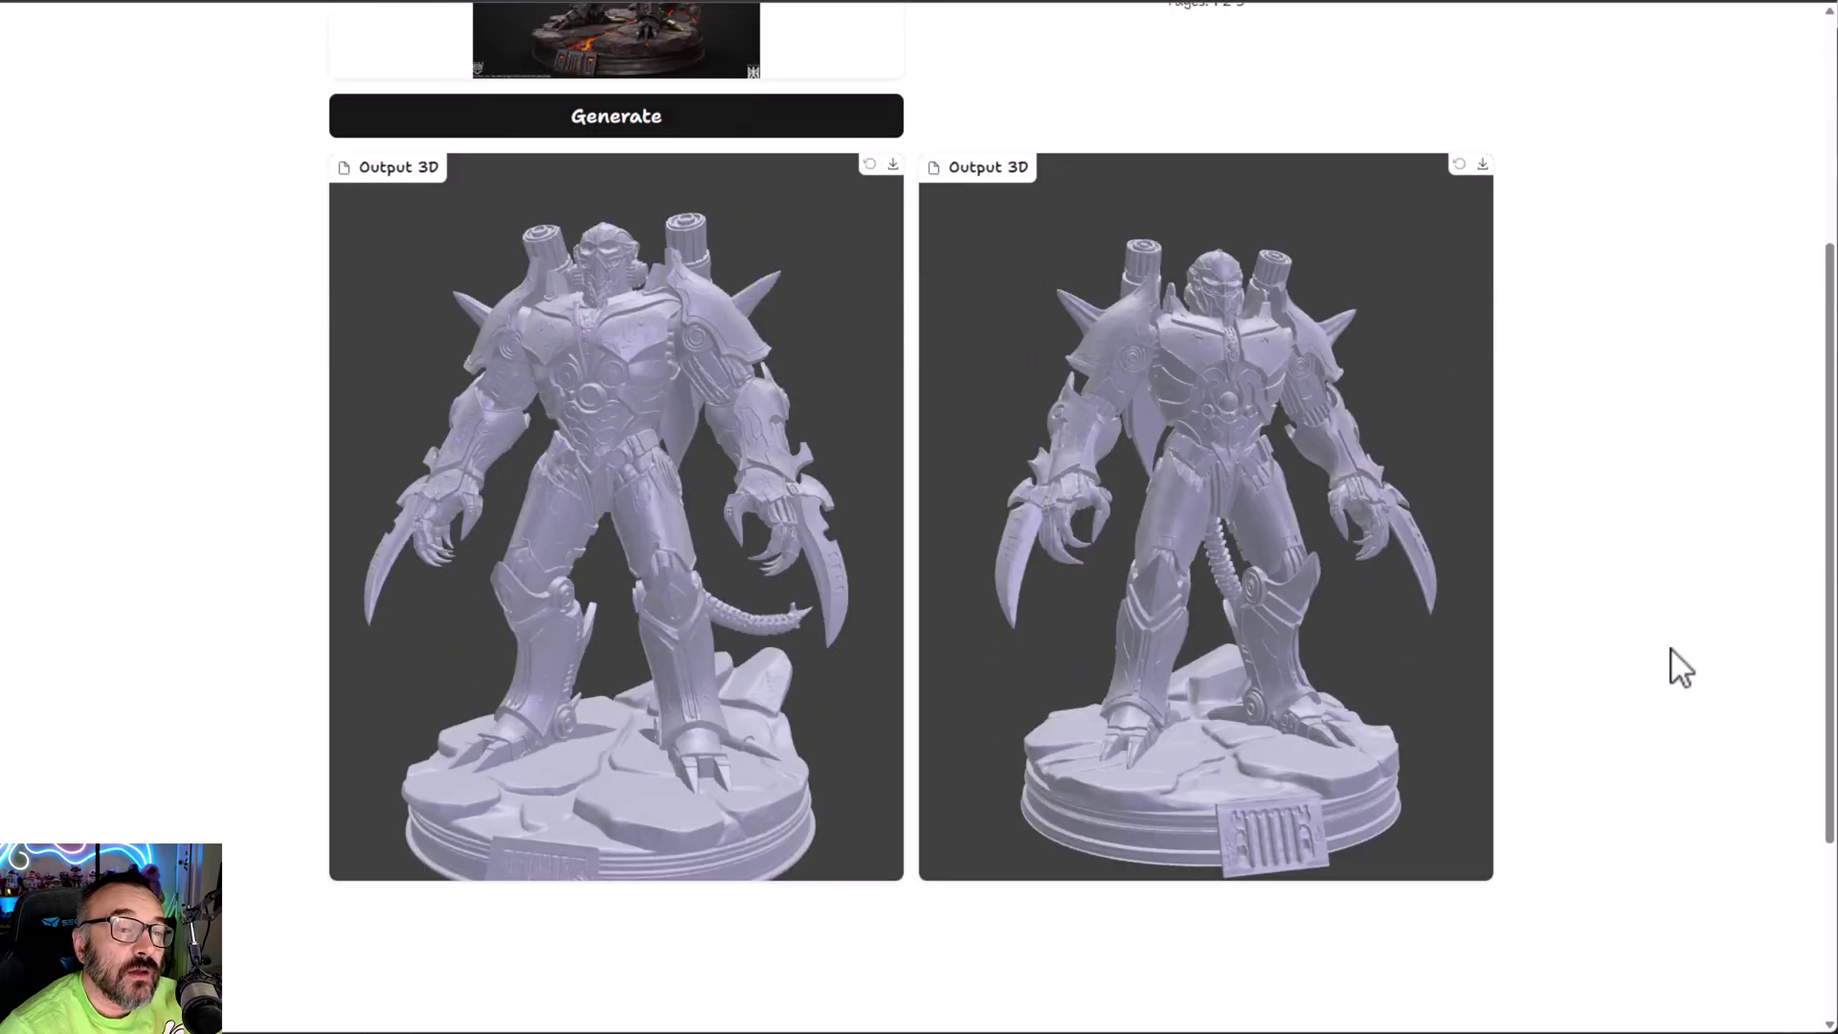
left_click_drag(1334, 664, 1151, 653)
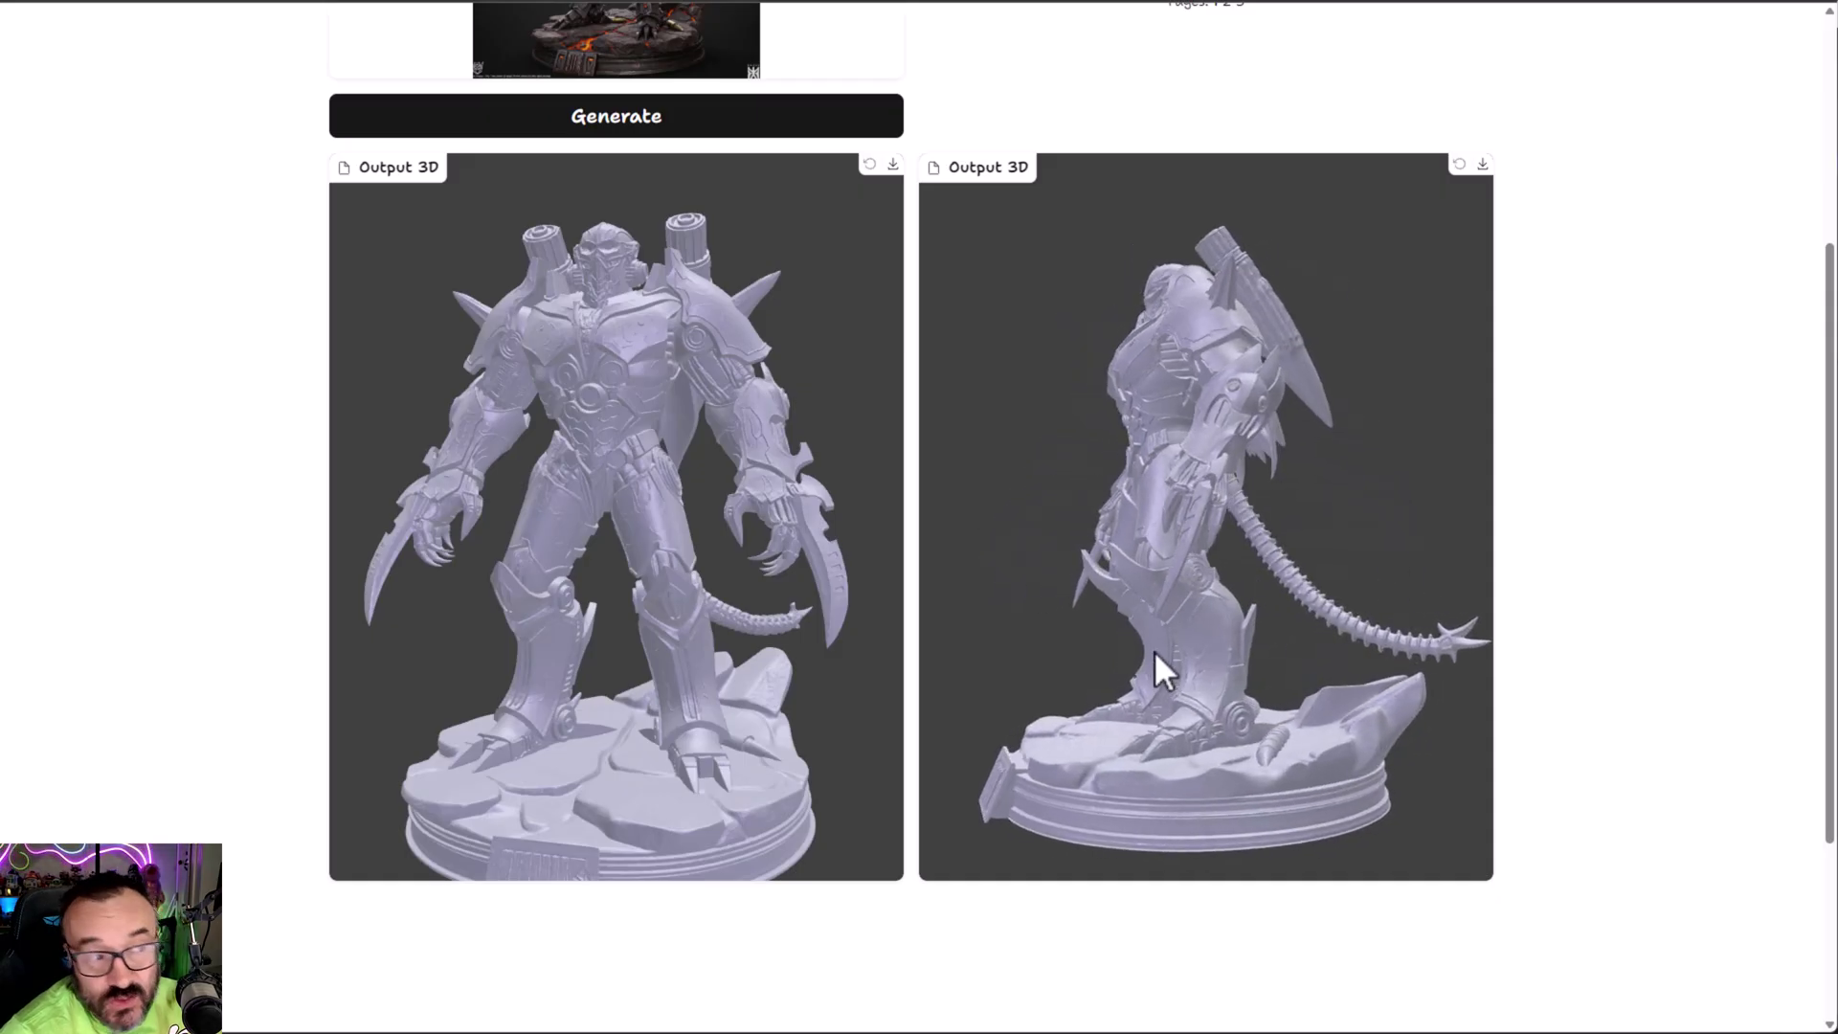
- Rotate both armoured creature outputs on the Sparc3D page to compare their armour, blades and tail from different angles
mouse_move(618, 566)
left_mouse_down()
mouse_move(477, 553)
mouse_move(614, 565)
left_mouse_up()
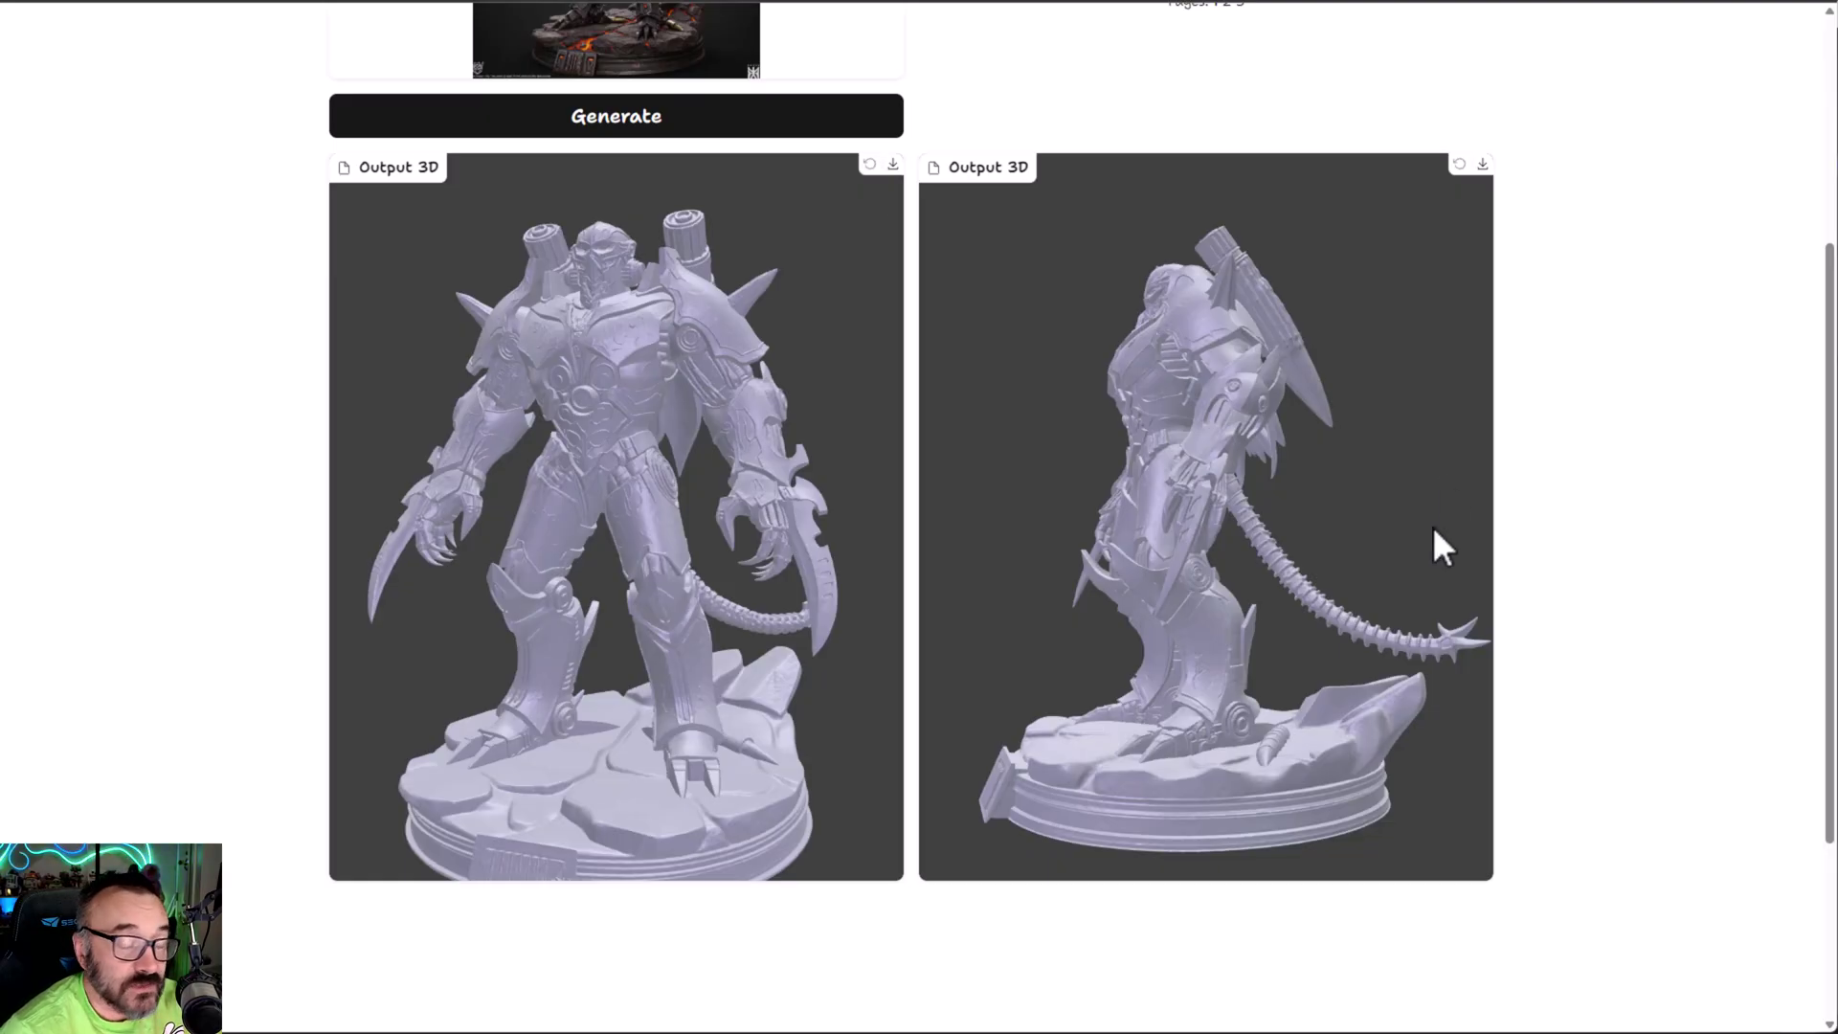
left_click_drag(1433, 530, 1339, 553)
left_click_drag(808, 599, 618, 617)
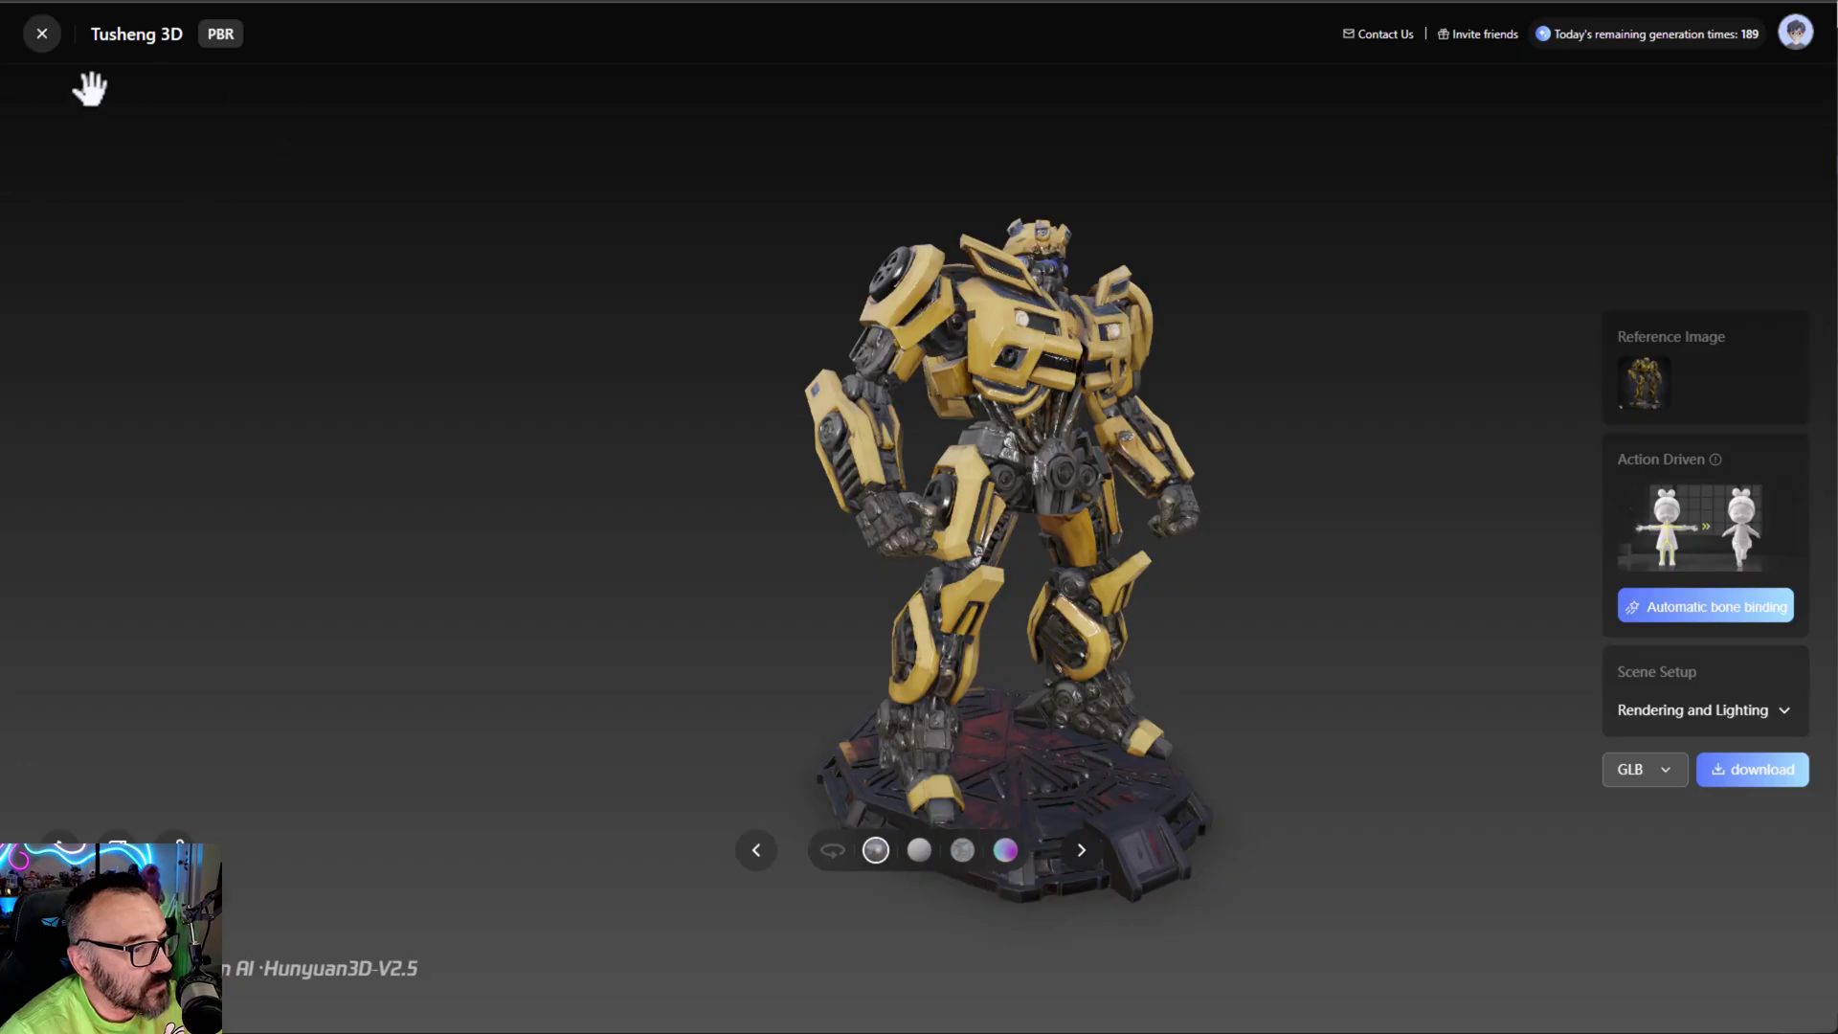
- Switch to Tencent Hunyuan 3D, close the yellow robot model and go from the assets to the home page's Inspiration Square gallery
left_click(42, 34)
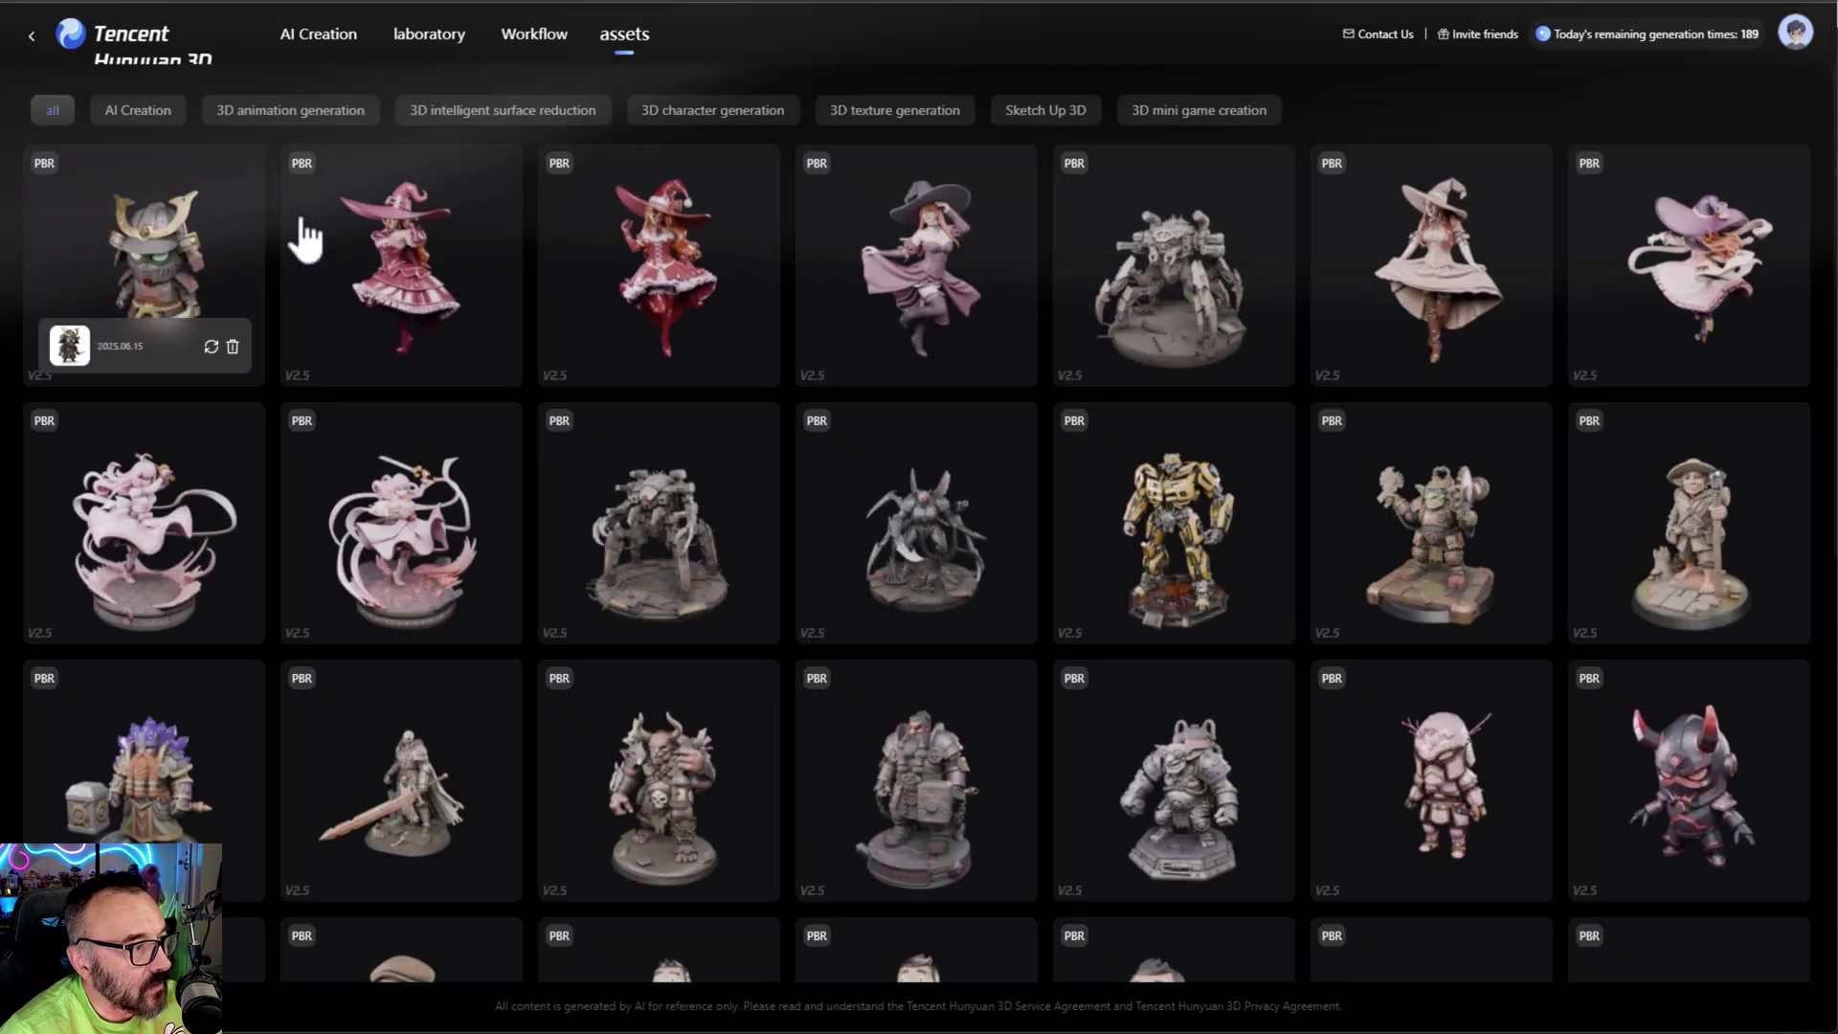
left_click(103, 69)
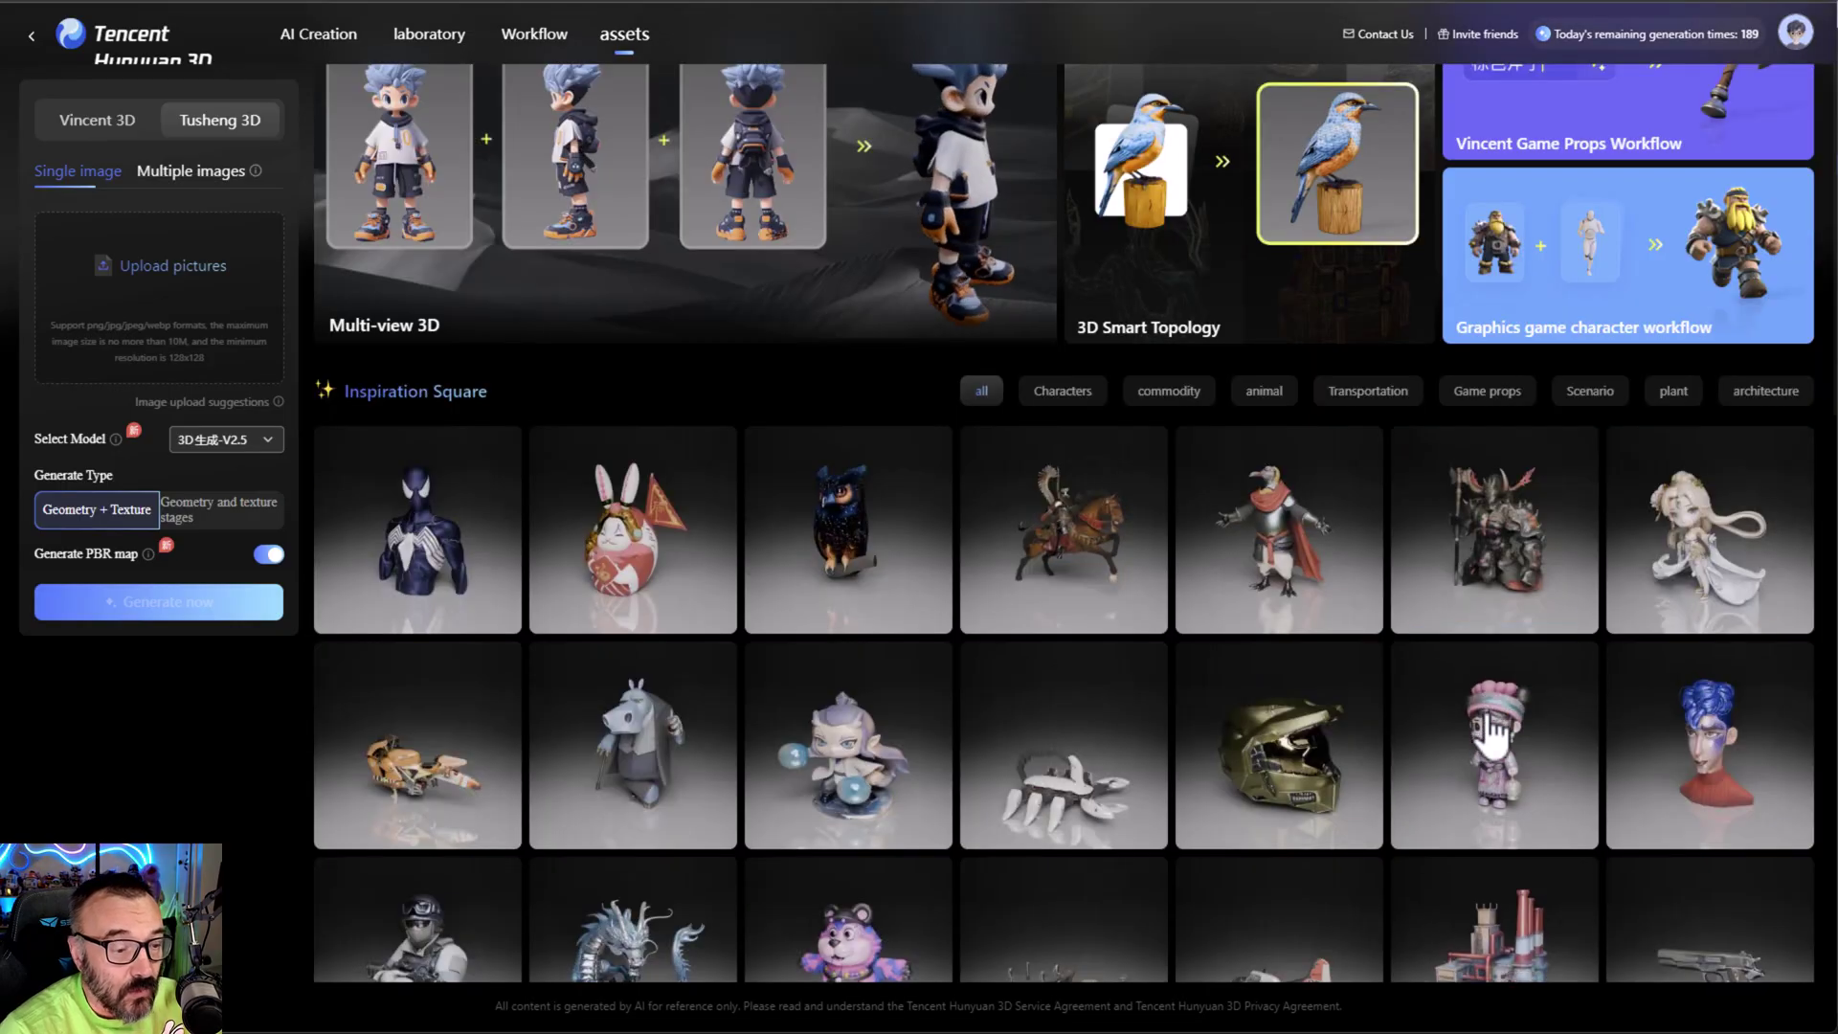
mouse_move(1491, 729)
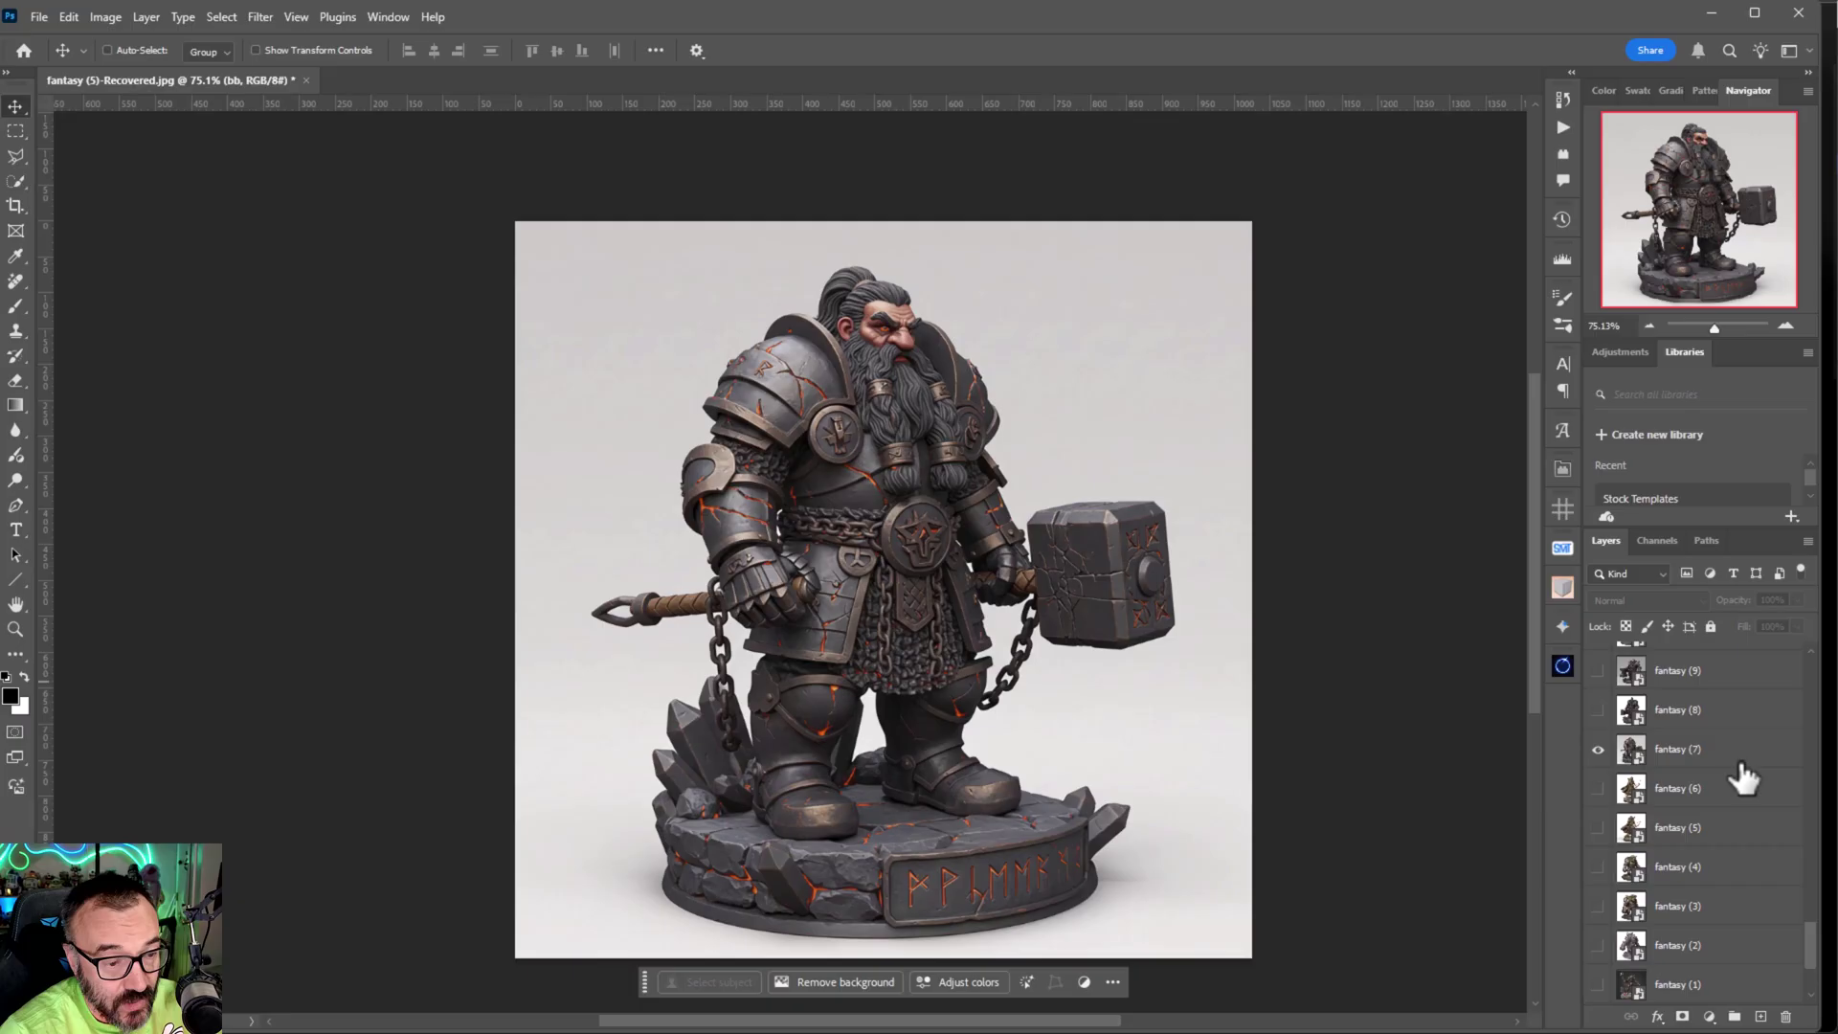
- In the Photoshop document of figure images, make the layers fantasy (10), fantasy (12) and fantasy (13) visible
scroll(1743, 777, "up", 2)
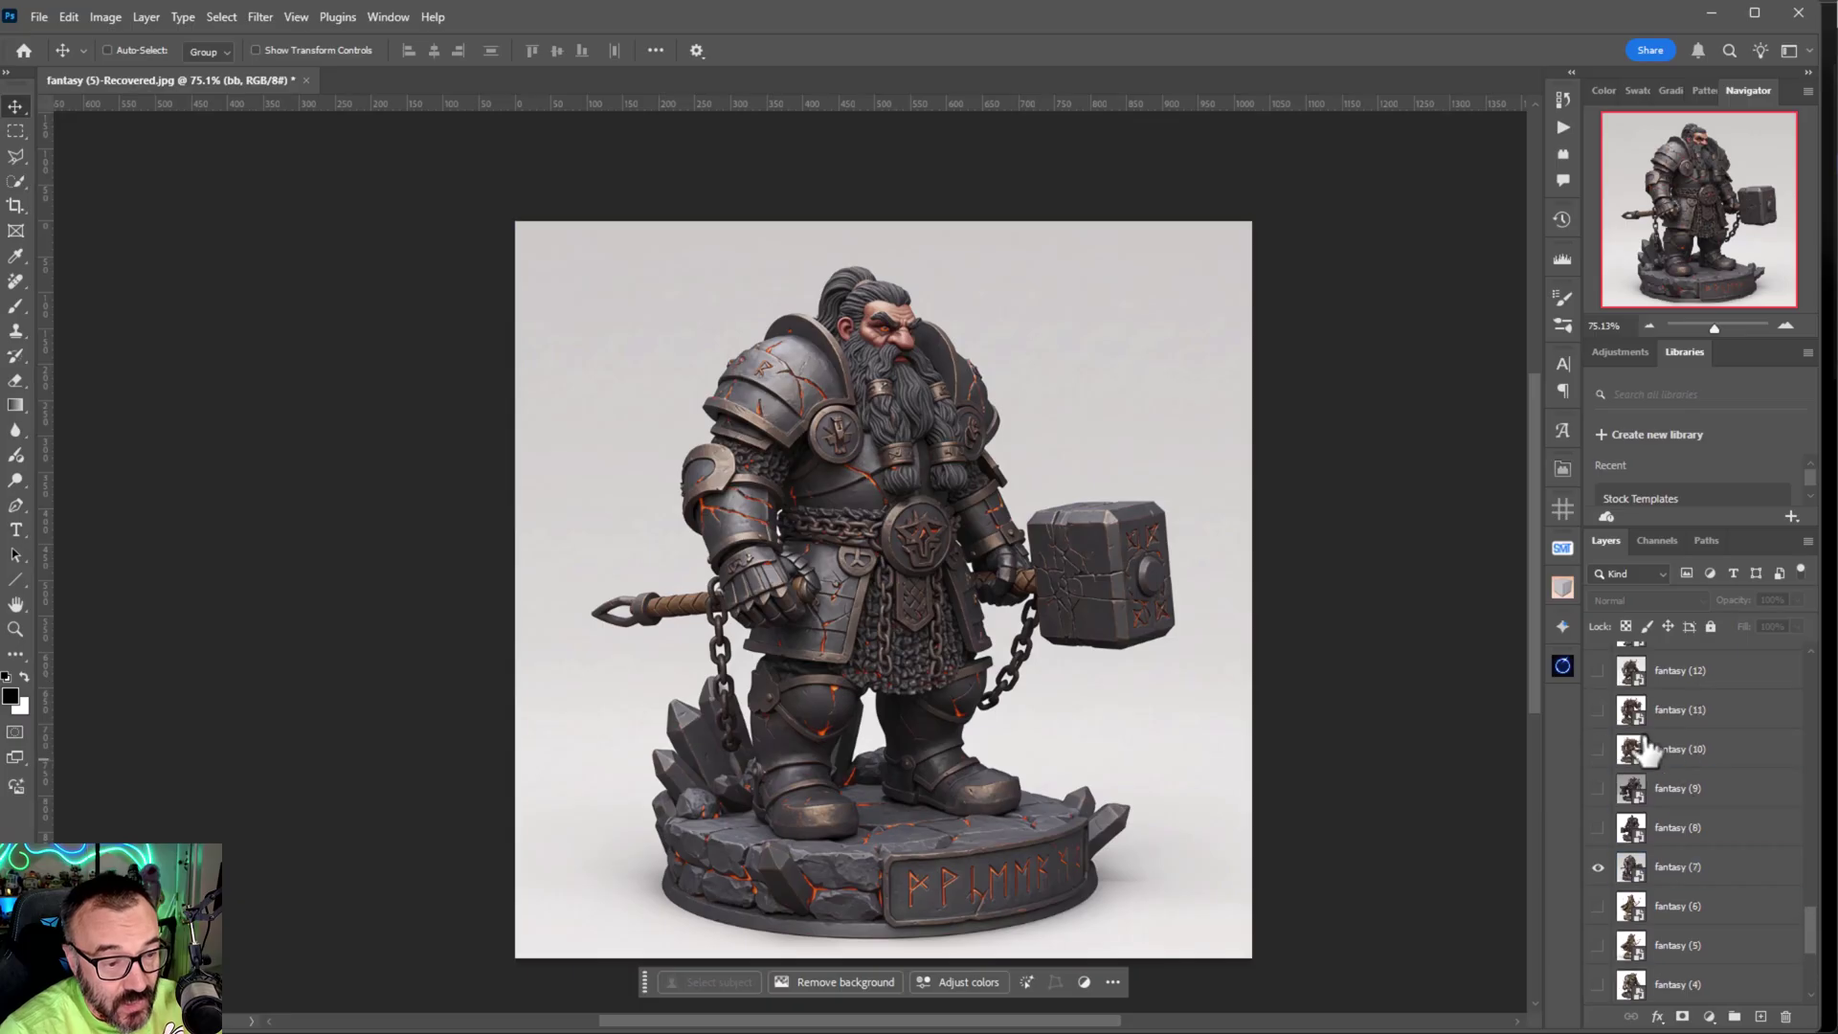
left_click(1598, 749)
left_click(1598, 670)
left_click(1598, 670)
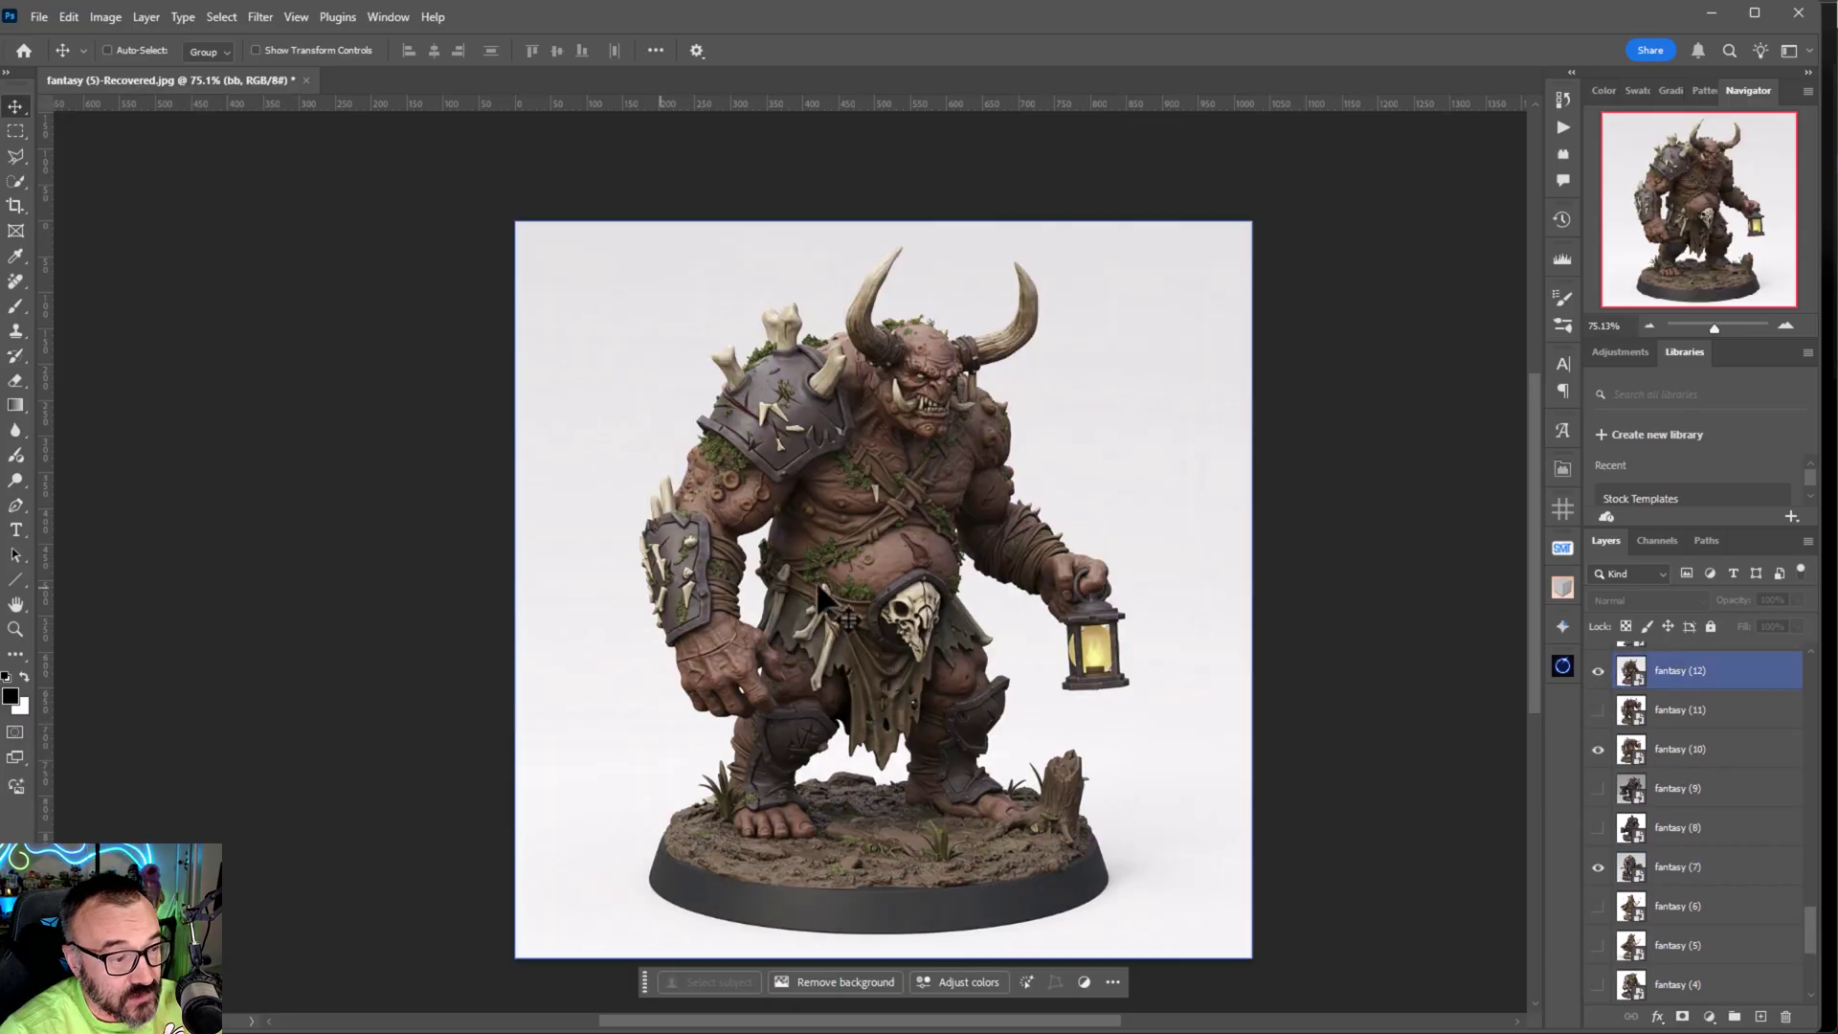
scroll(1585, 853, "up", 2)
left_click(1598, 748)
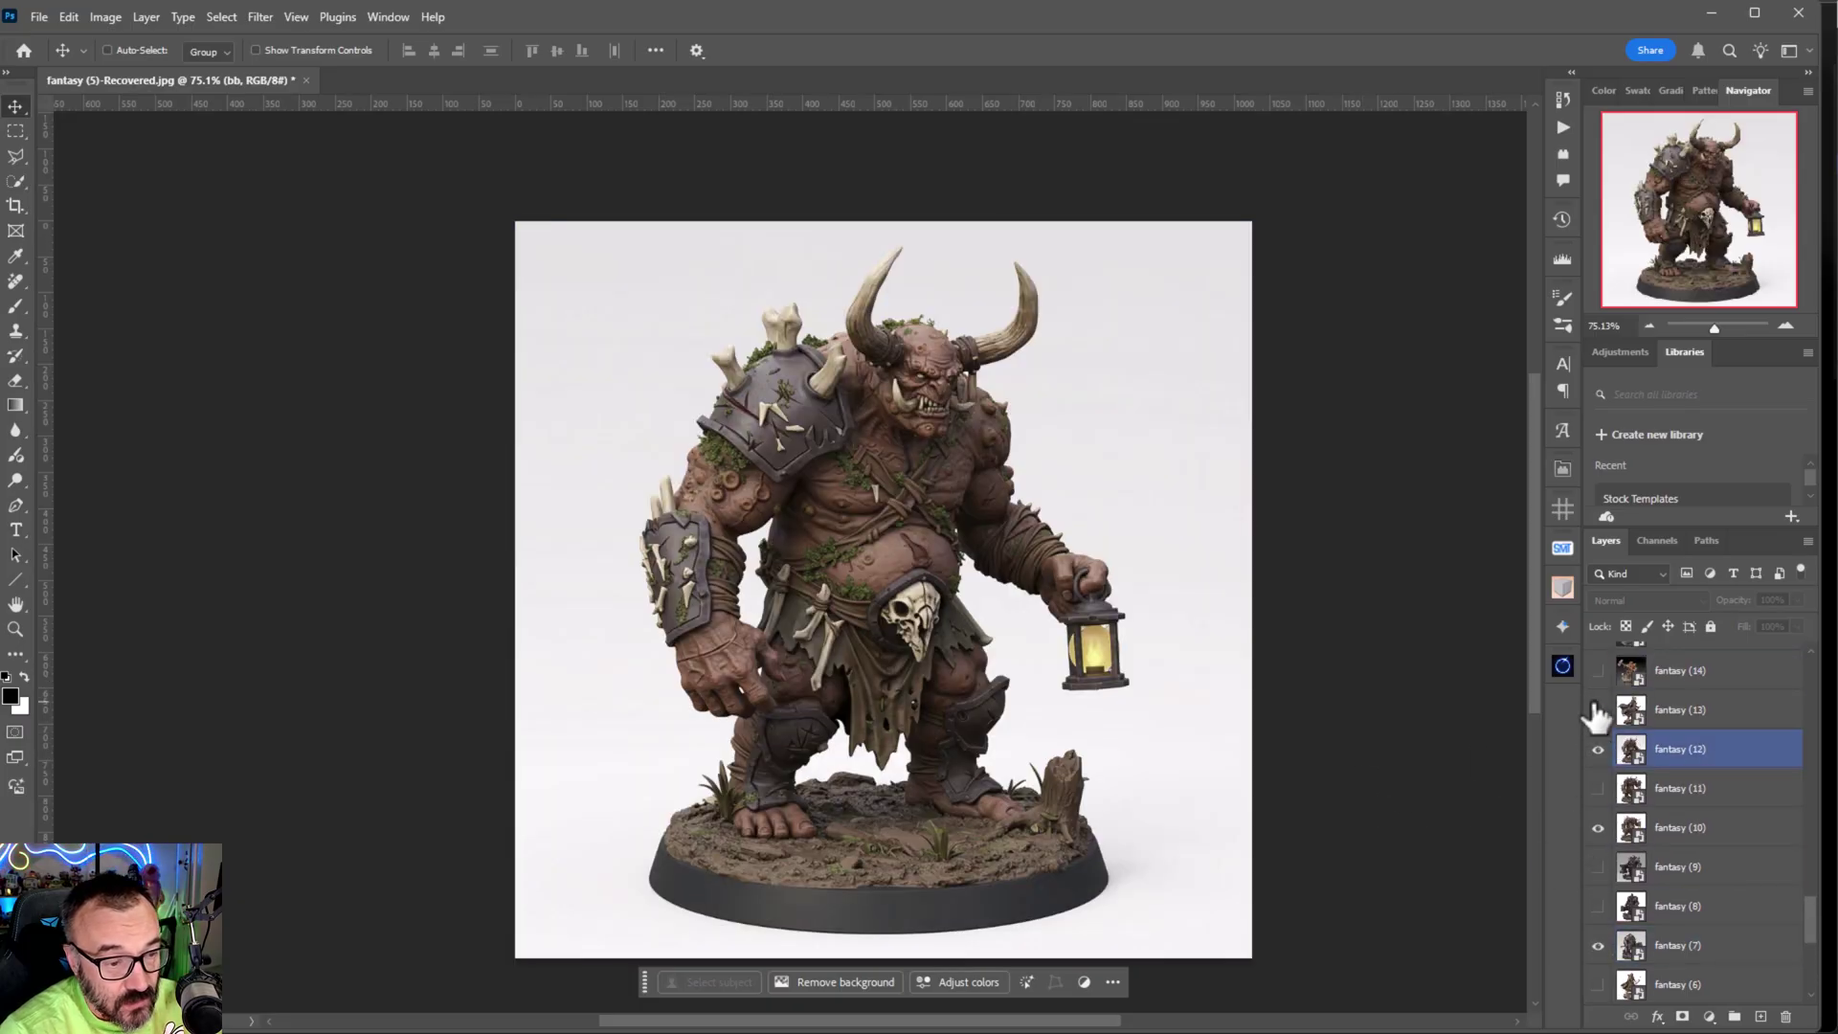
left_click(1598, 710)
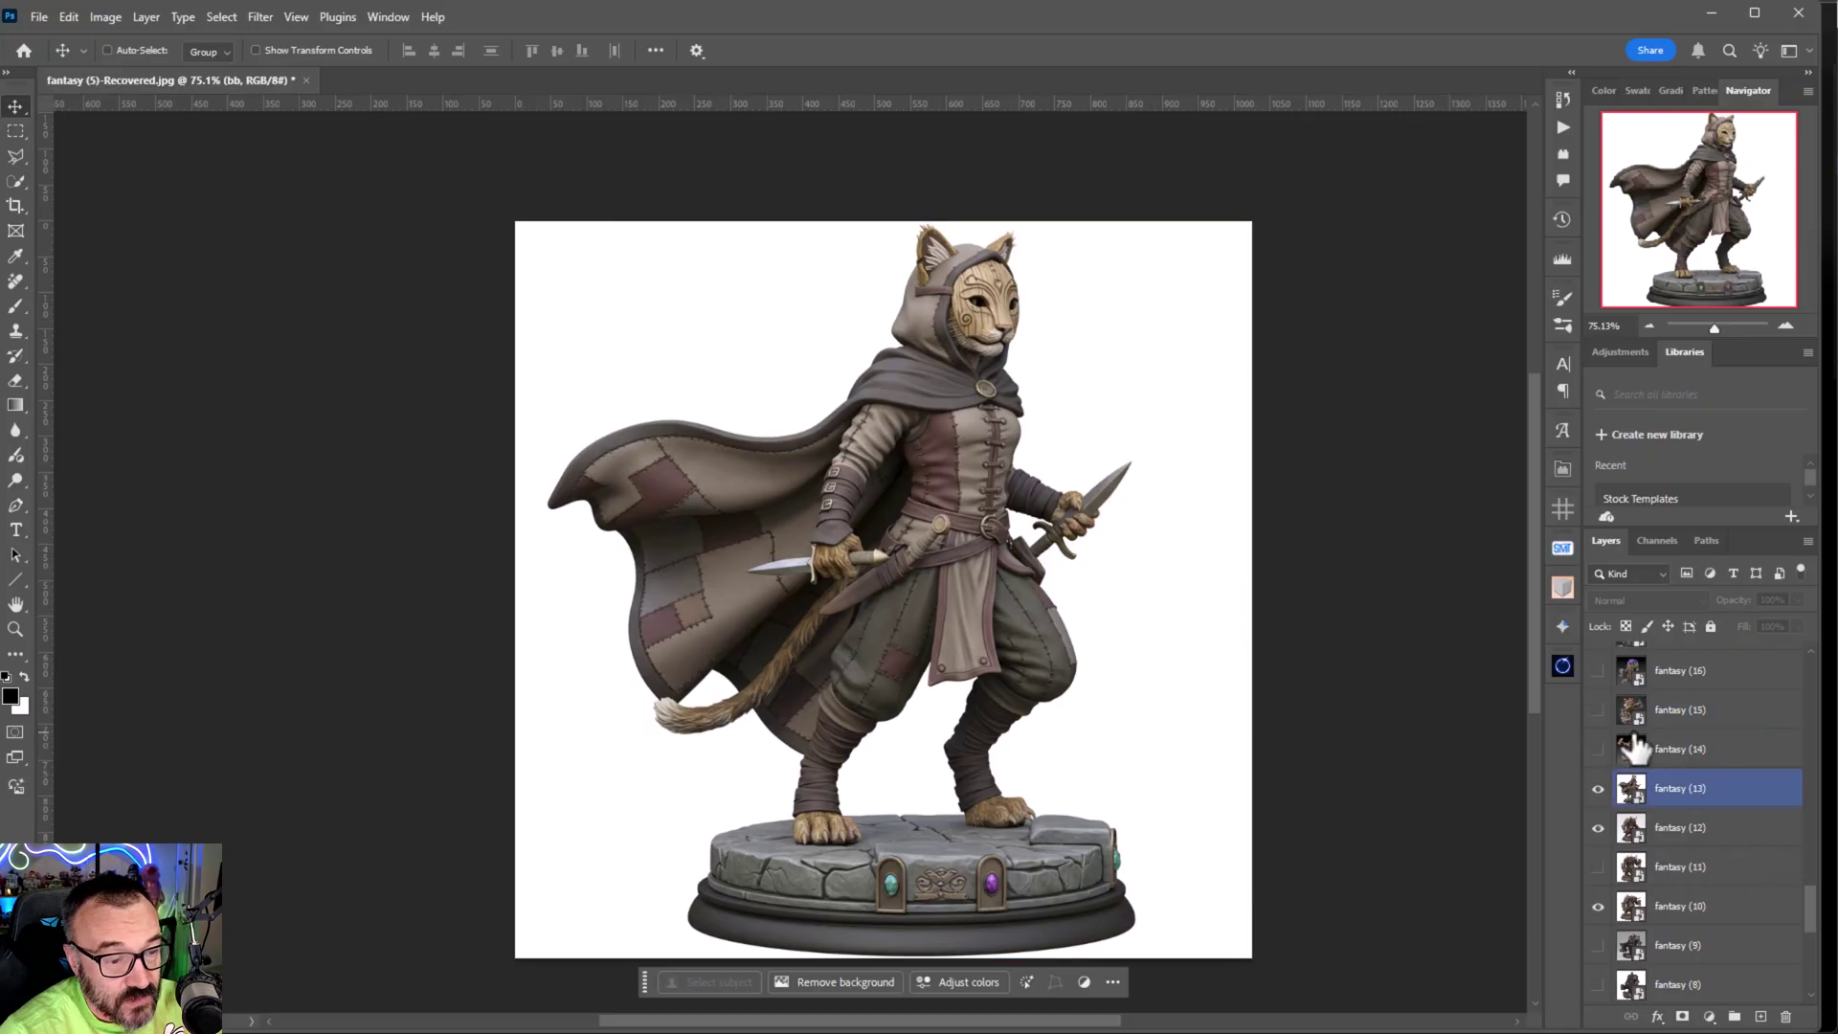
- Temporarily show the fantasy (16) layer to view the crystal-crowned dwarf with the hammer, and hide it again
scroll(1629, 756, "up", 2)
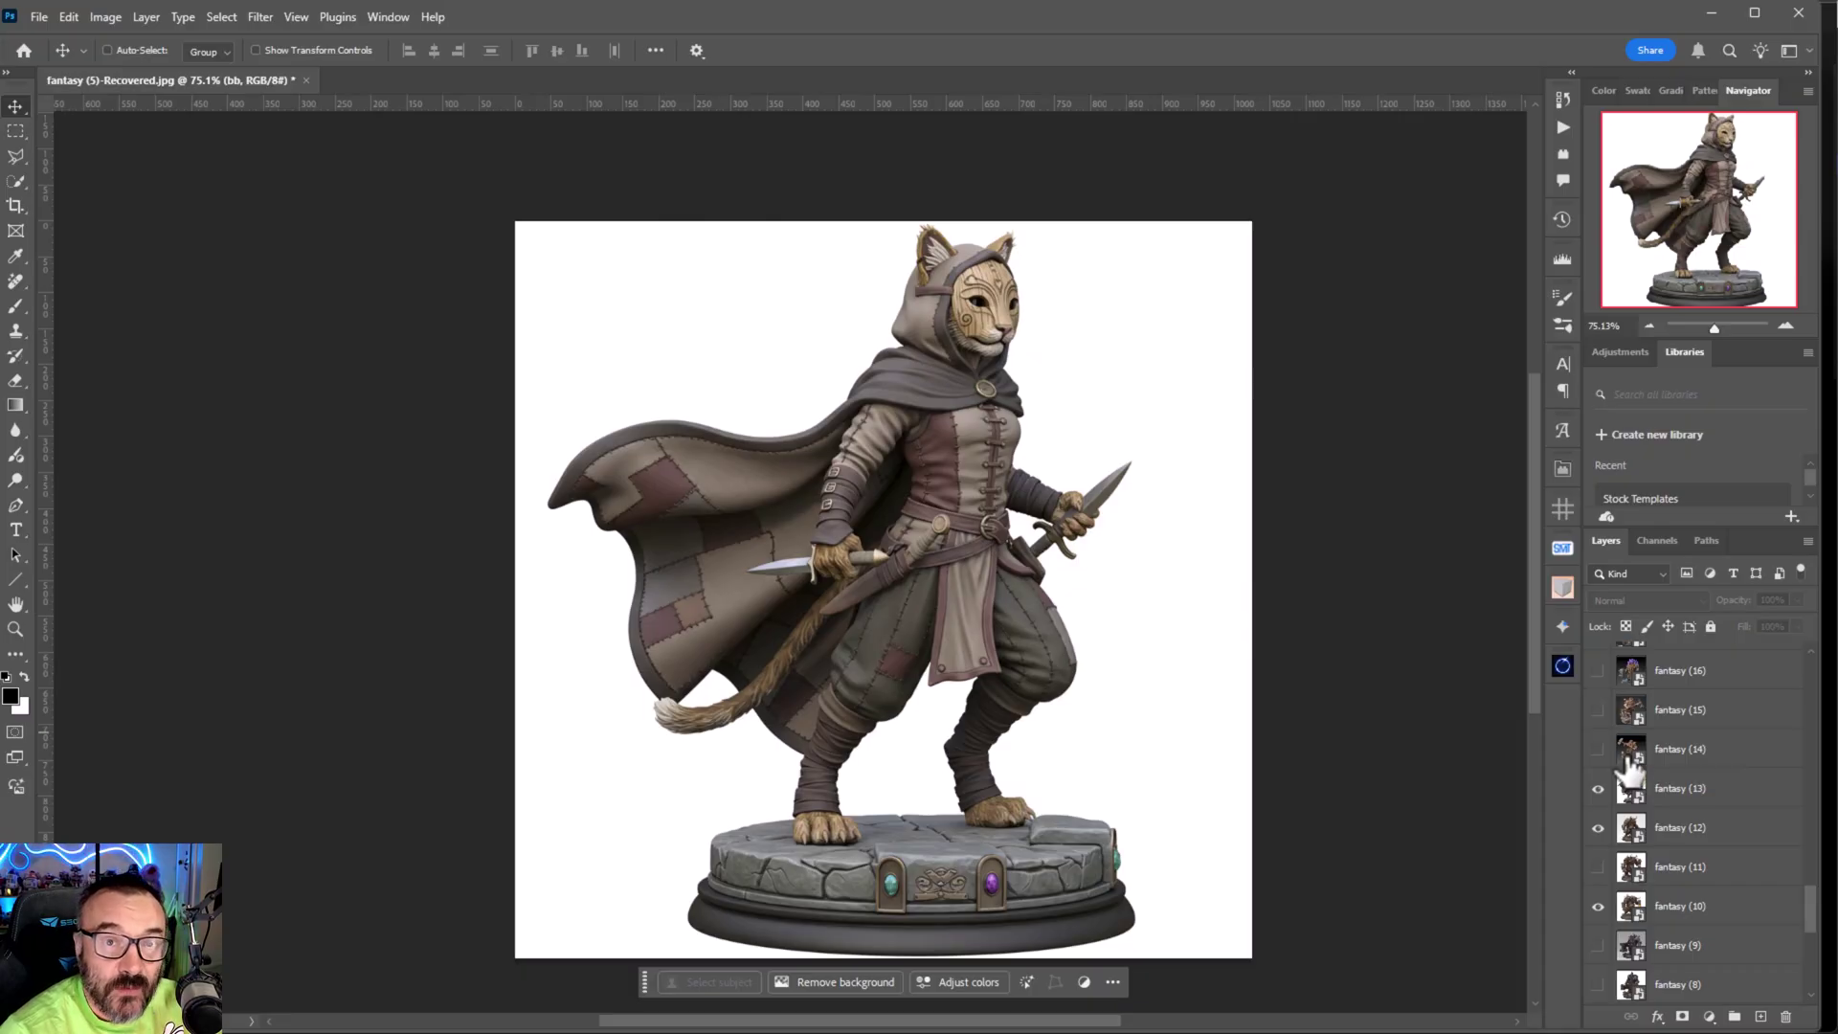
scroll(1624, 761, "up", 1)
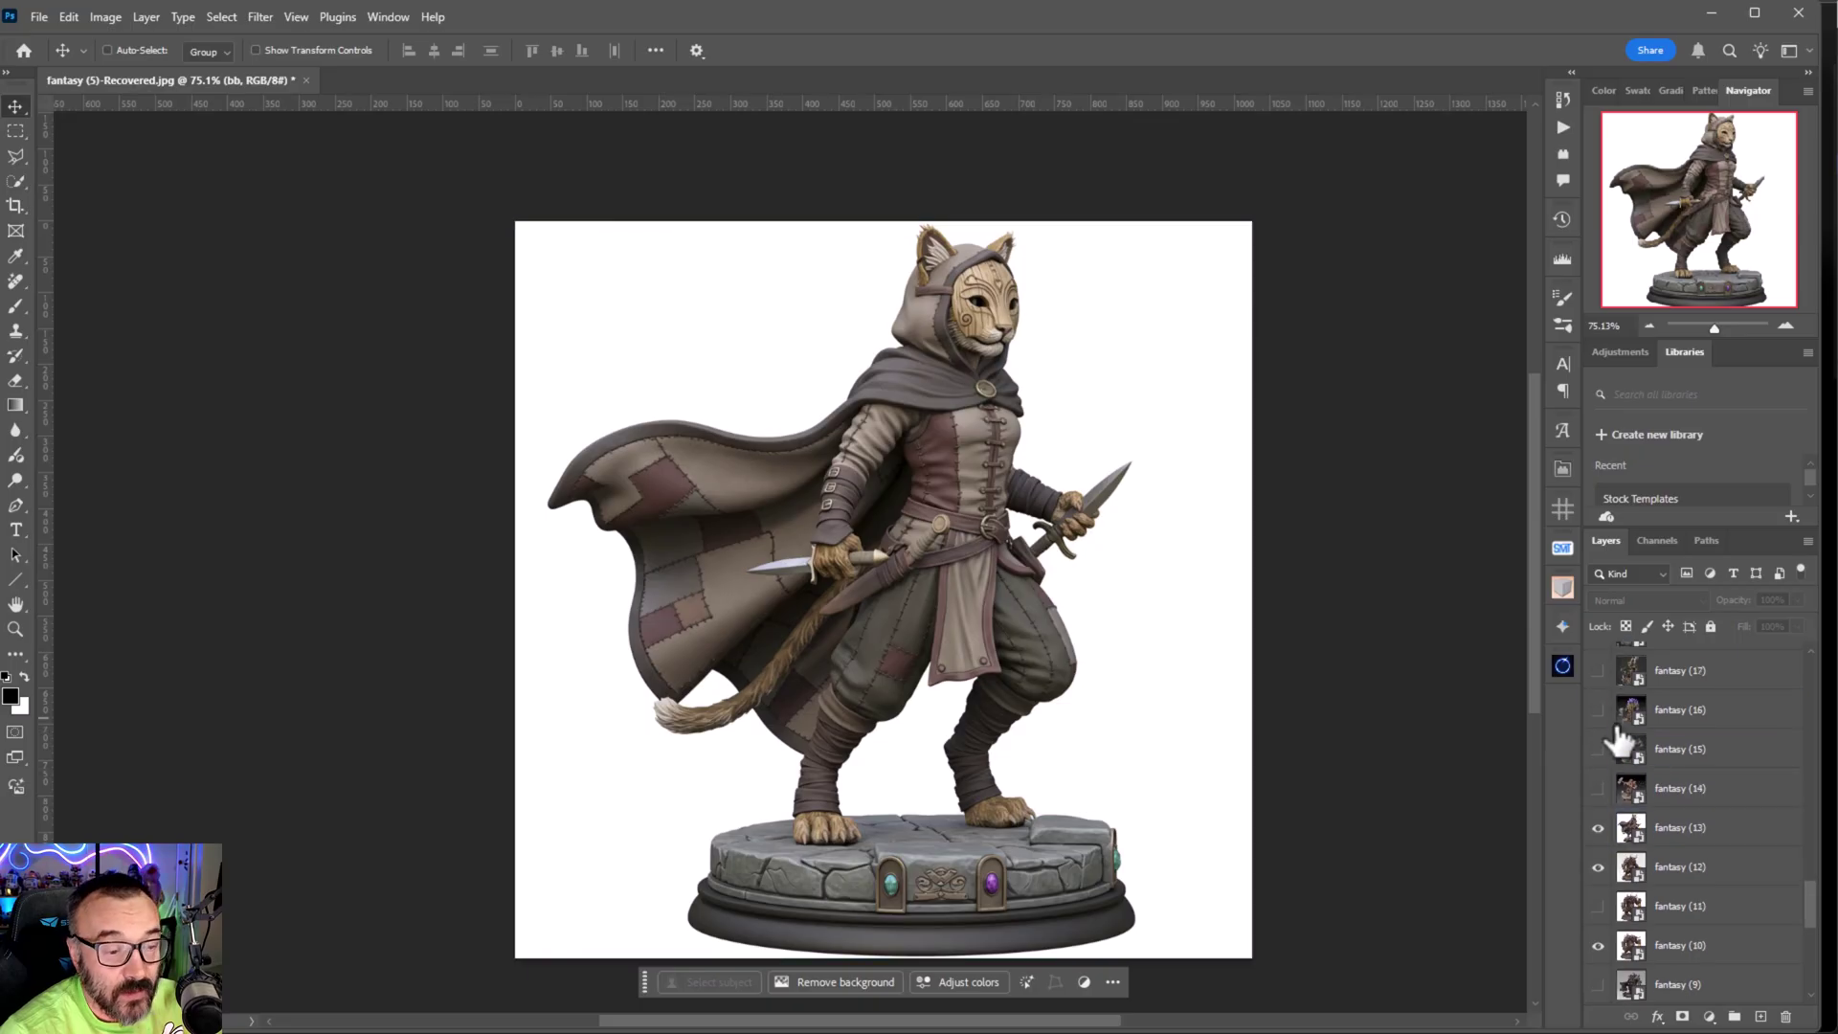
left_click(1627, 713)
left_click_drag(1598, 709, 1596, 767)
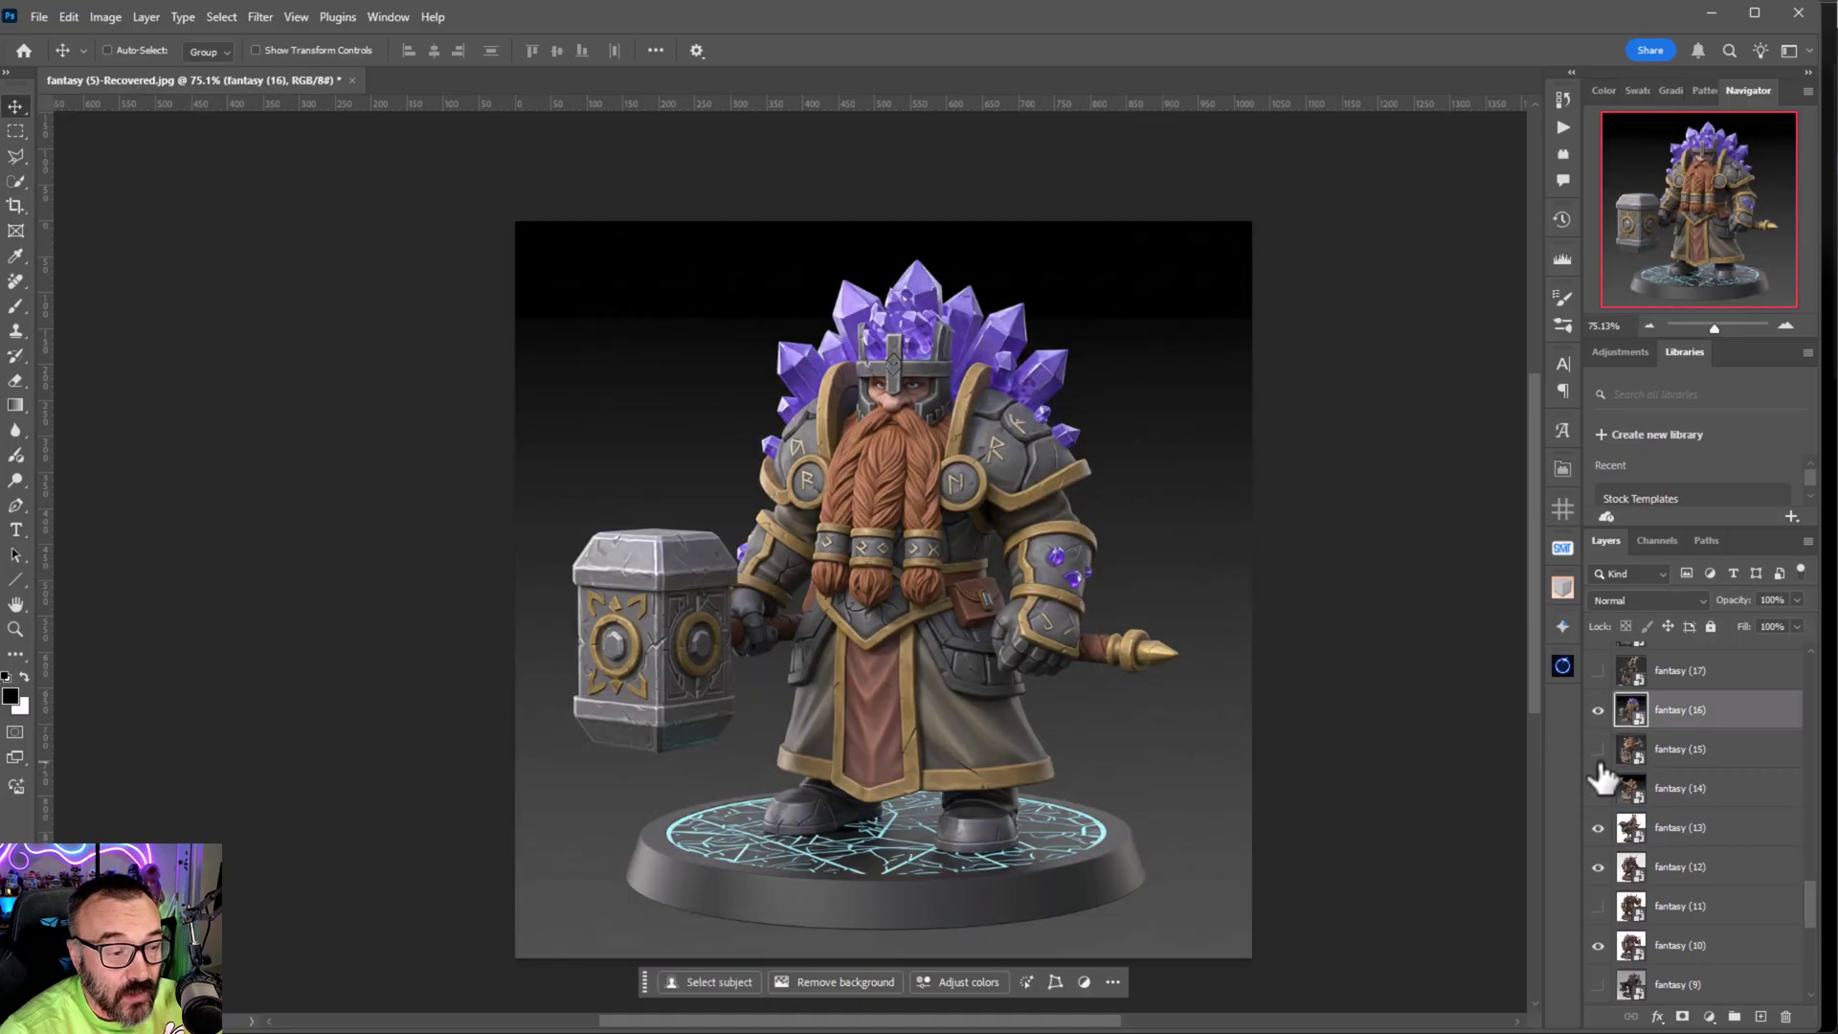
left_click(1598, 710)
left_click(1598, 748)
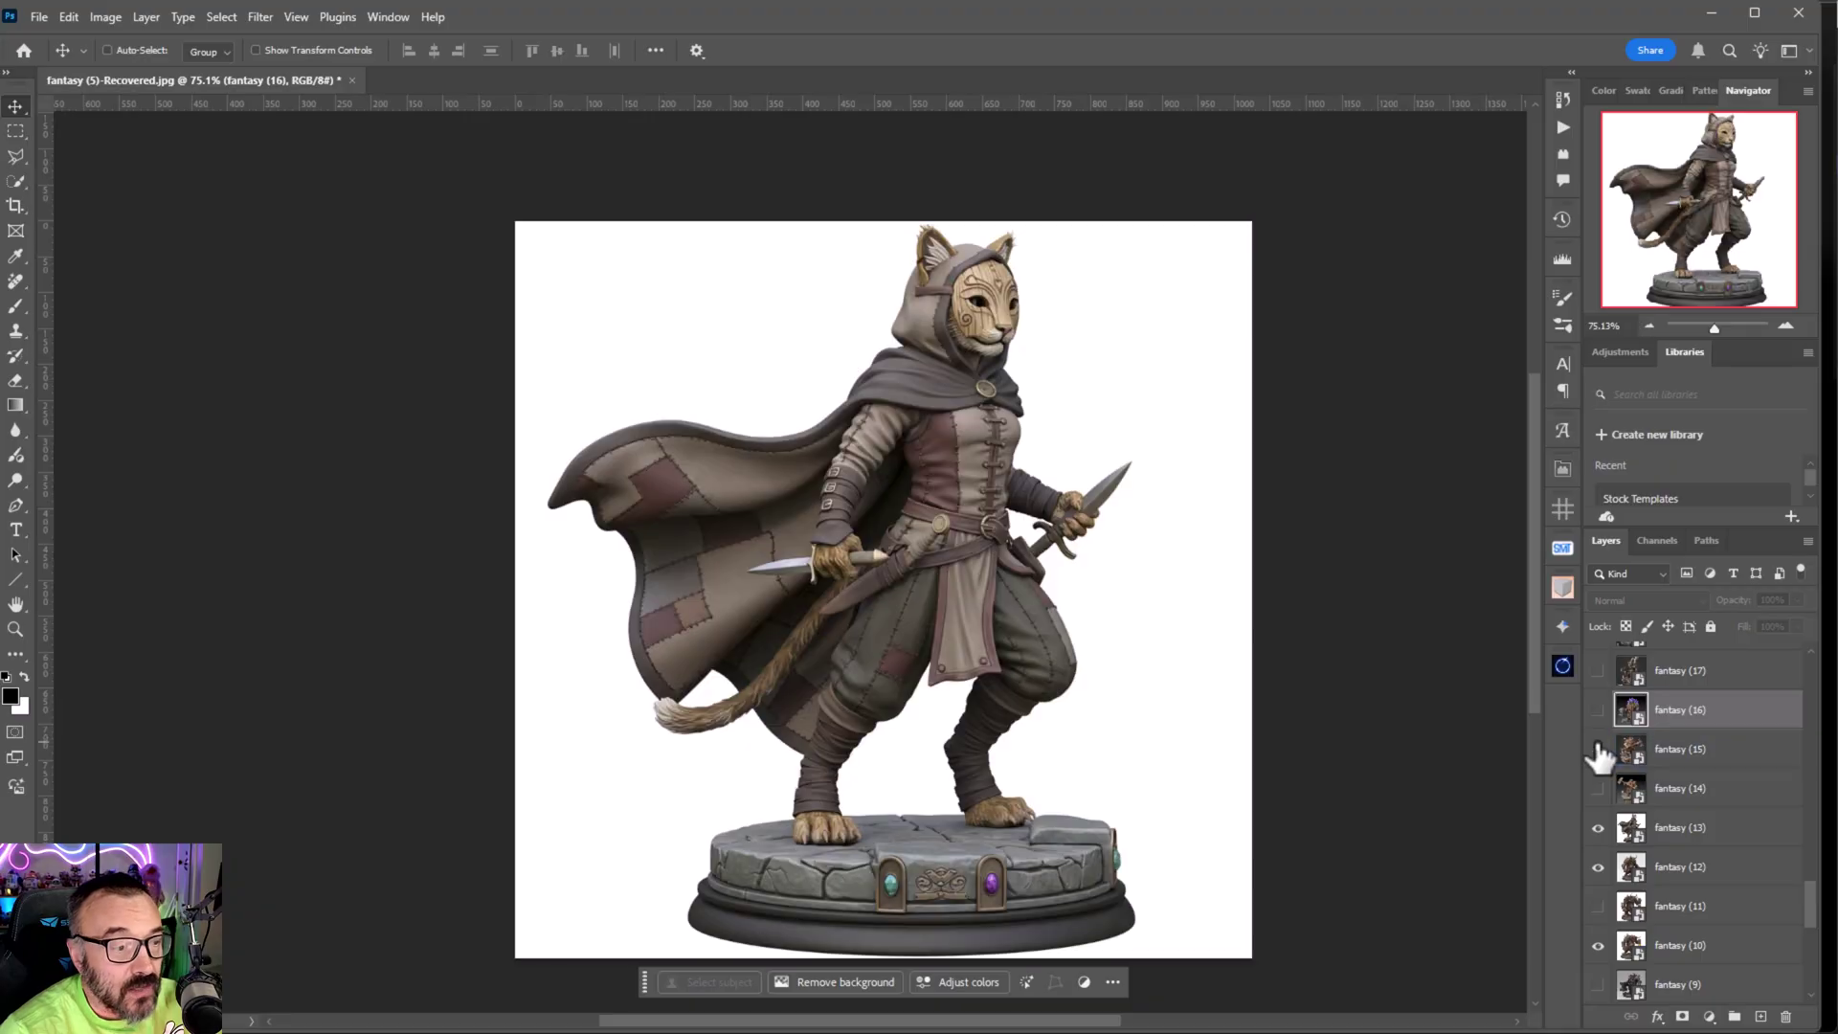
- Temporarily show the fantasy (20) layer to view the halfling traveller with the staff, and hide it again
scroll(1628, 775, "up", 3)
left_click(1598, 670)
left_click(1680, 670)
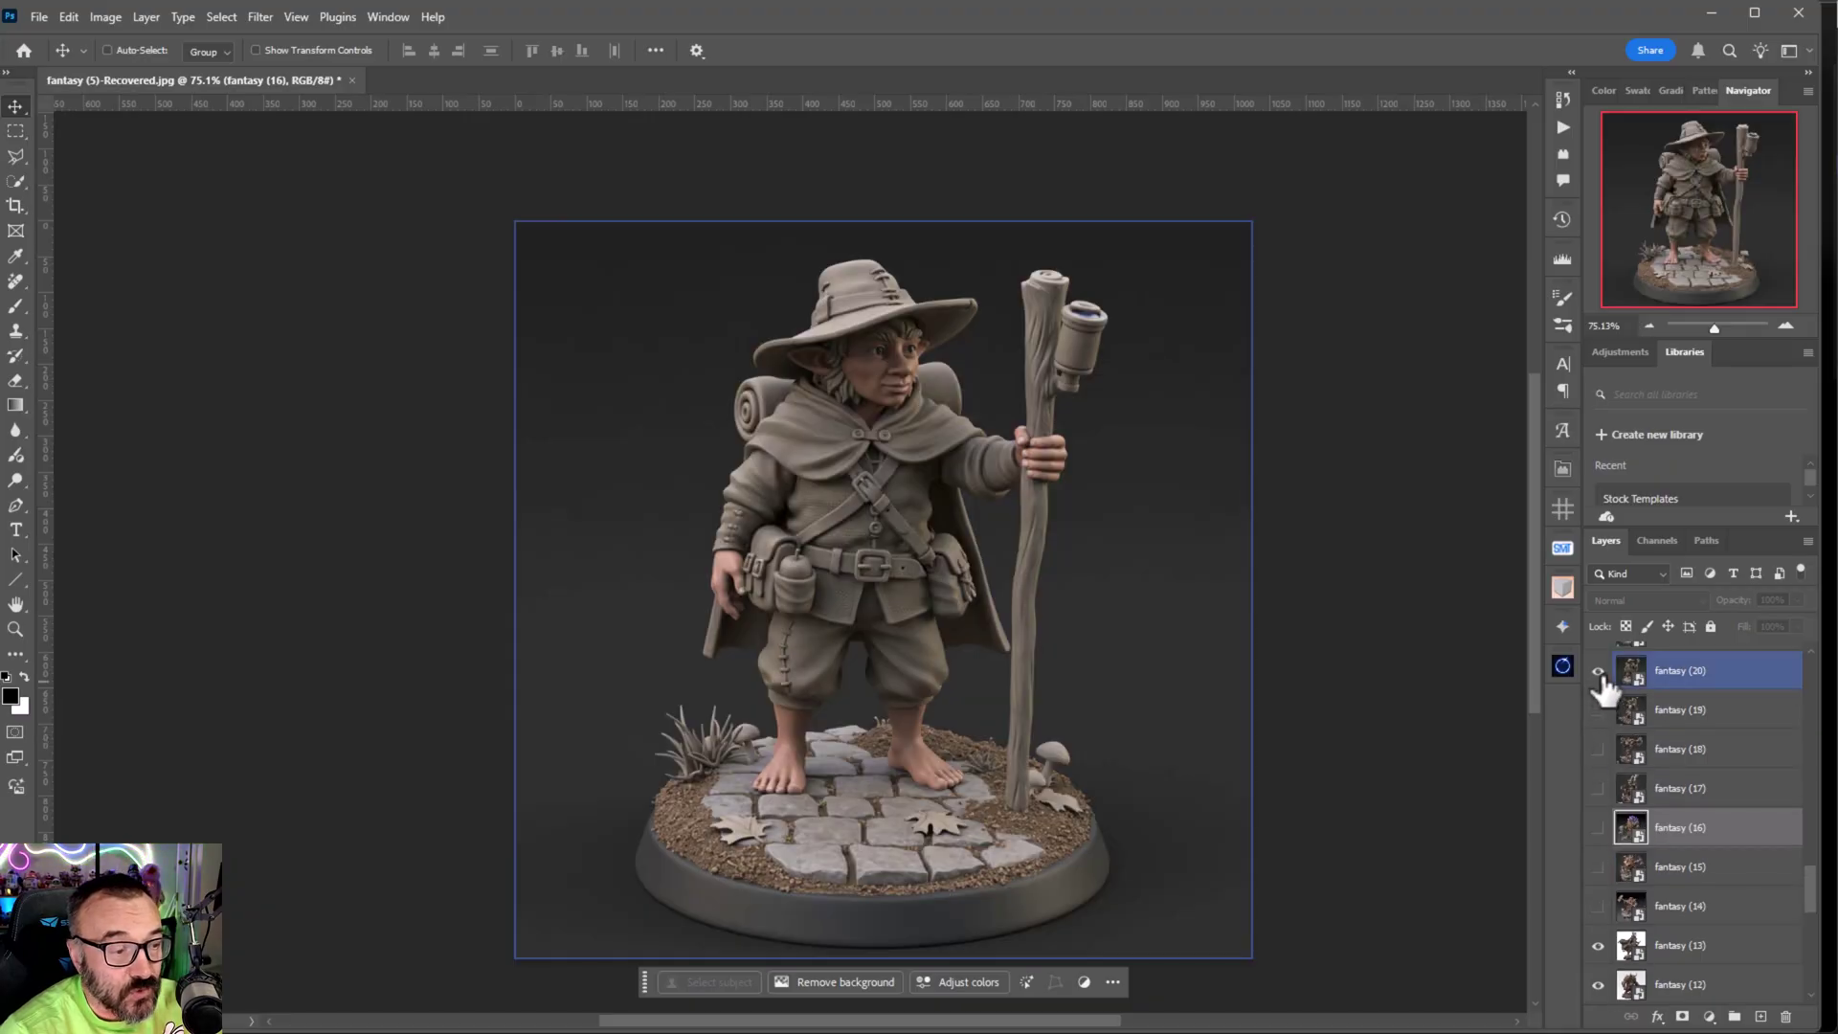
left_click(1598, 670)
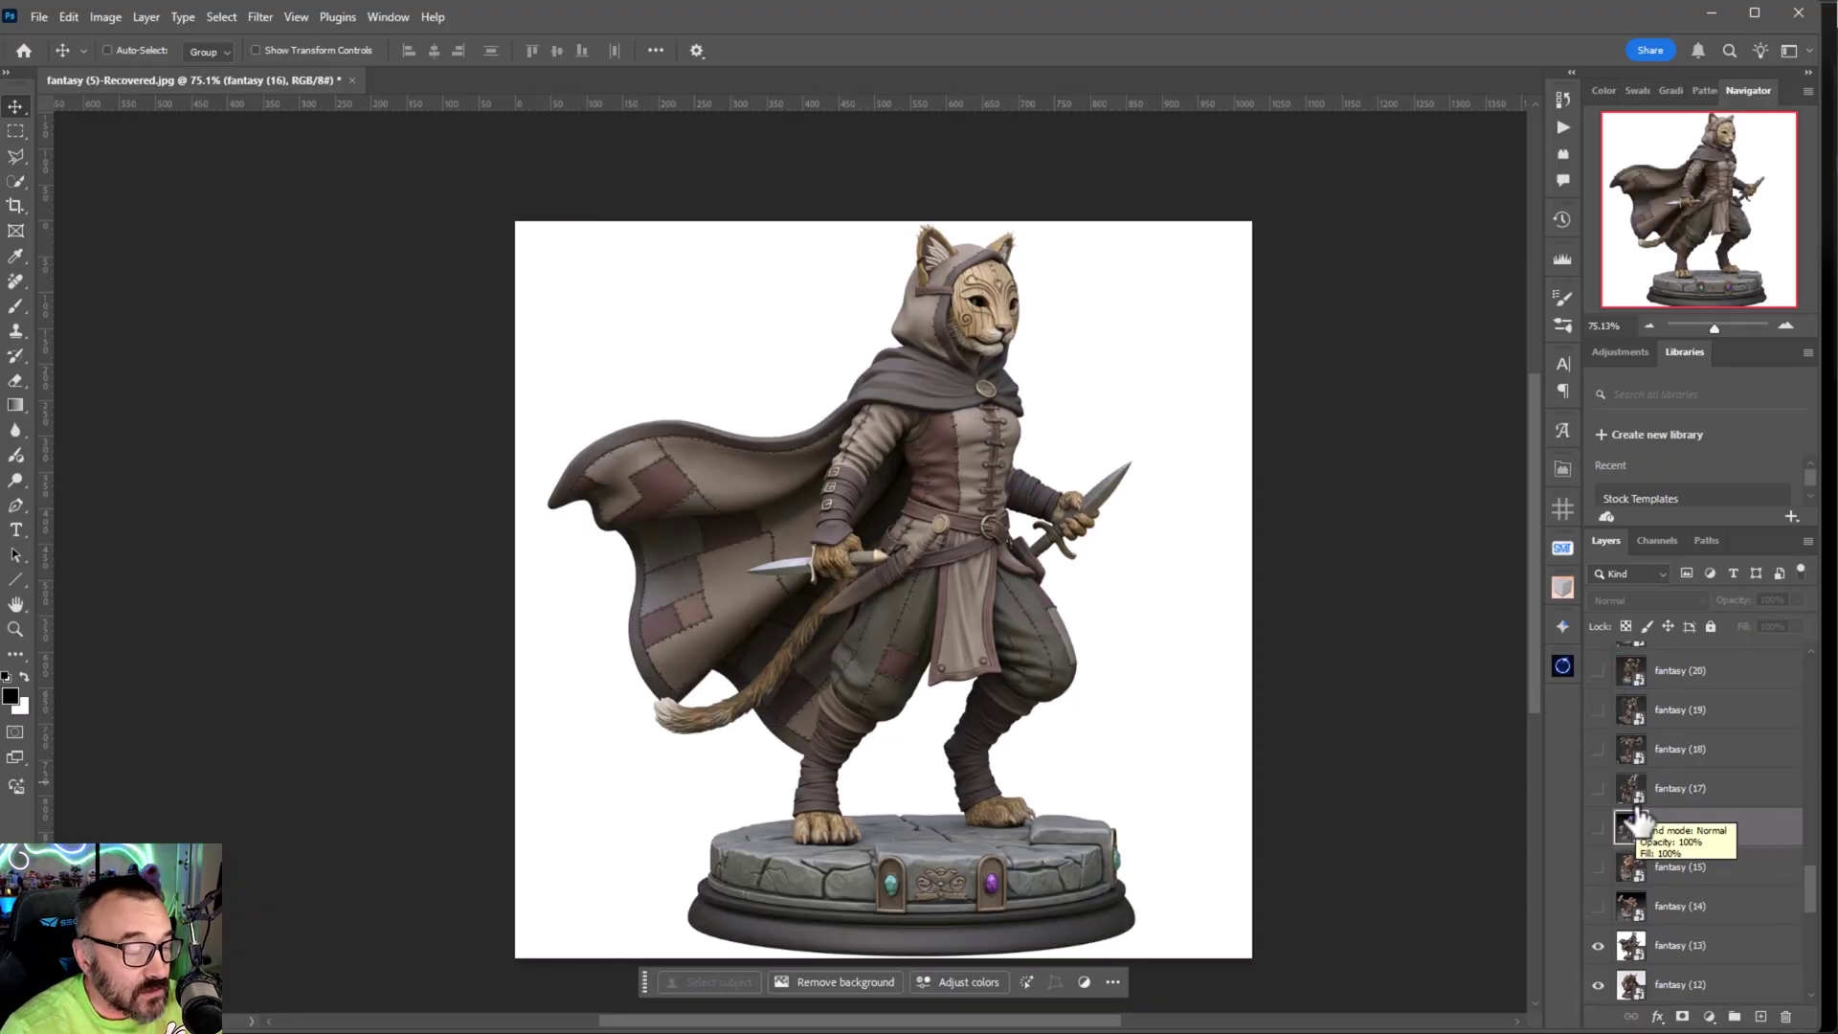